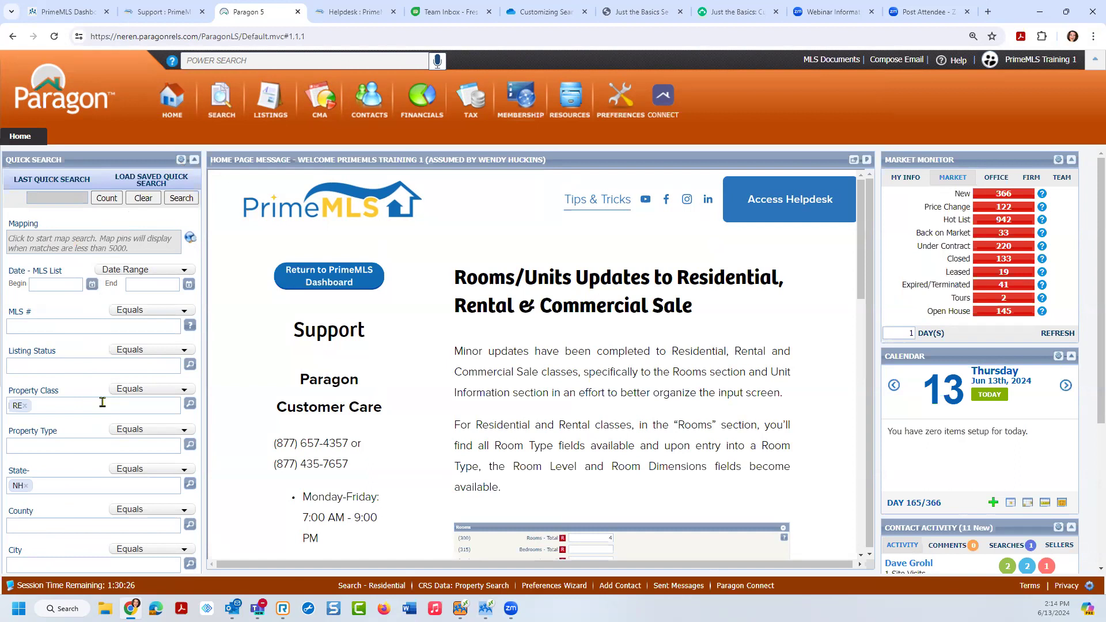
# Step: Add MF - Multi-Family to the Property Class criteria alongside RE
pyautogui.click(148, 183)
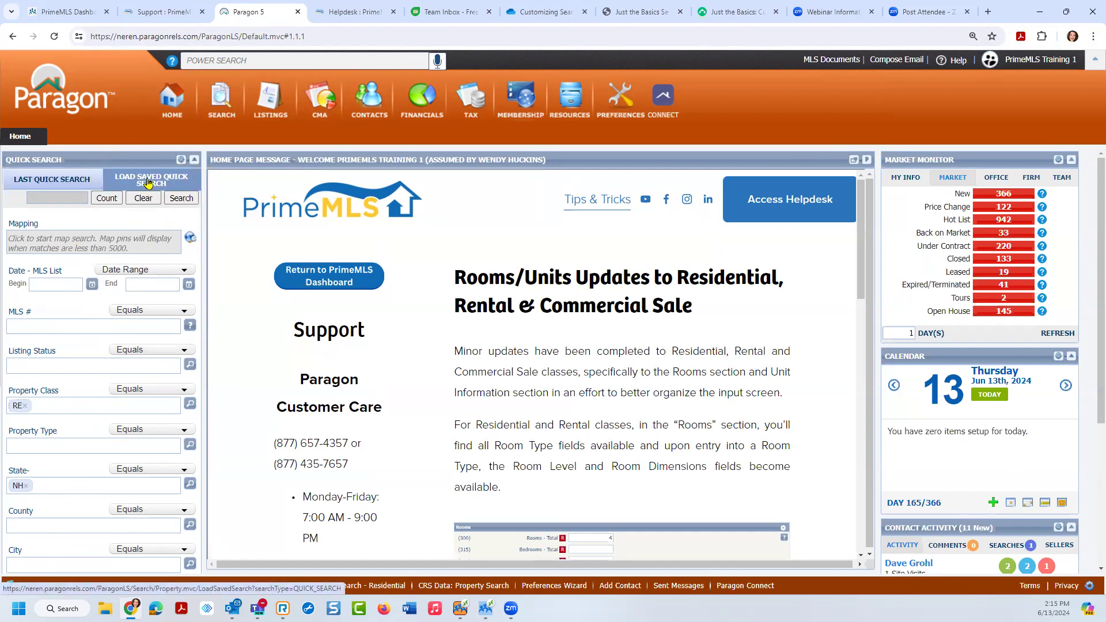
pyautogui.click(149, 184)
pyautogui.click(32, 402)
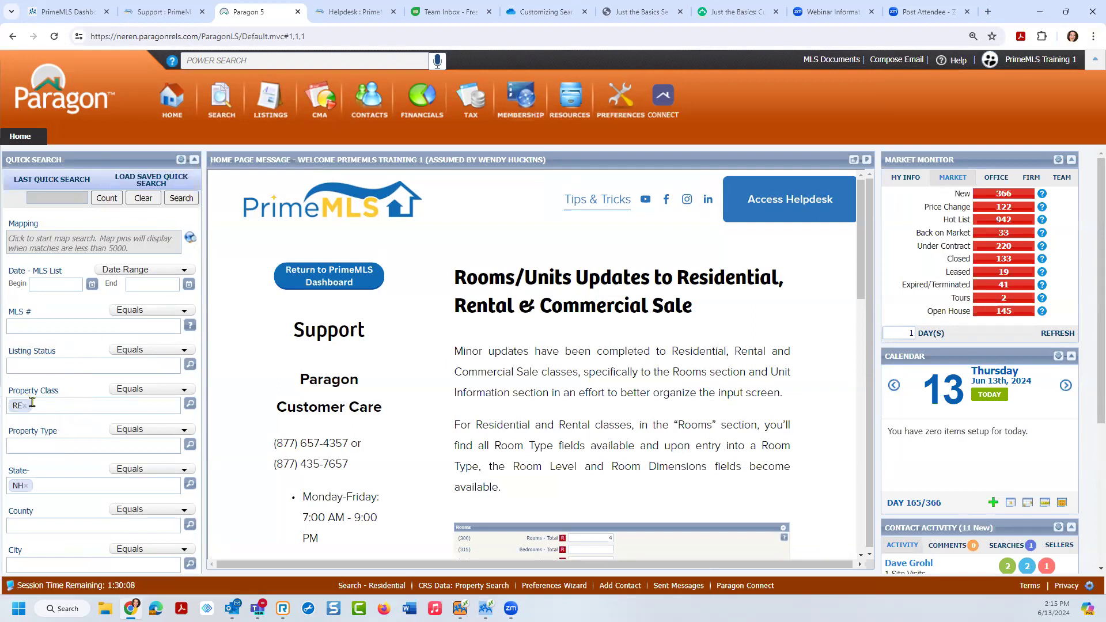
pyautogui.click(33, 398)
pyautogui.click(48, 404)
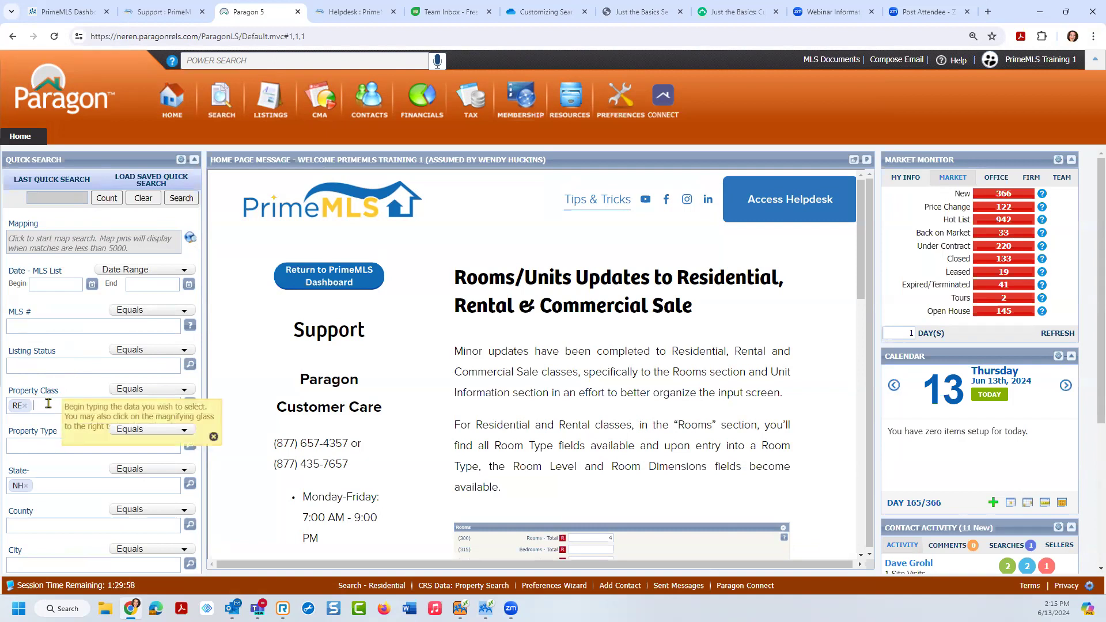
pyautogui.write('m')
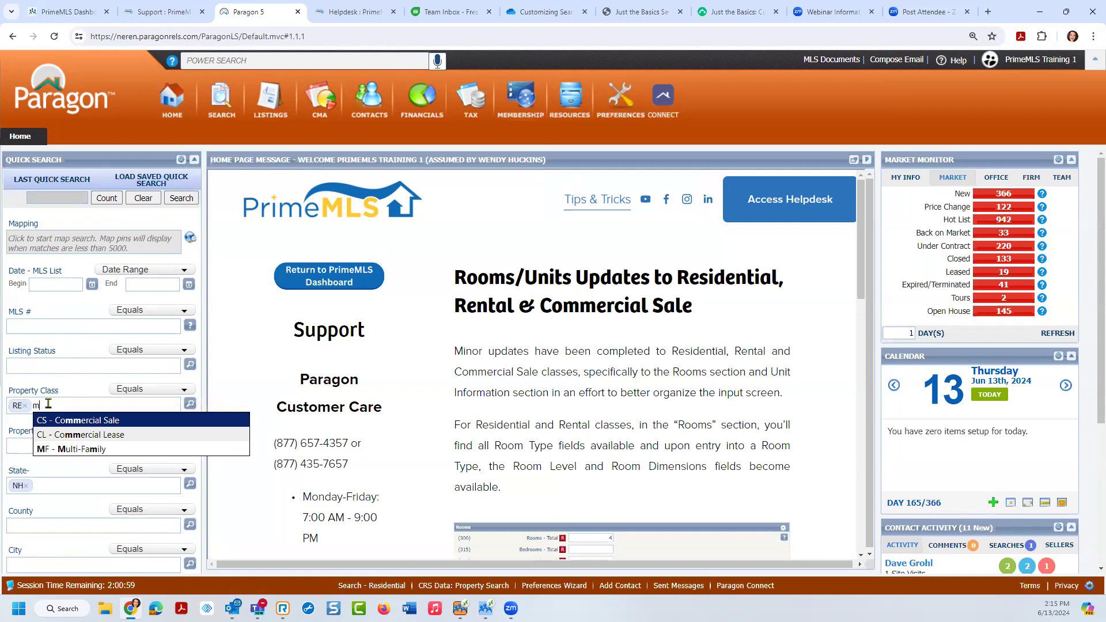
pyautogui.click(67, 445)
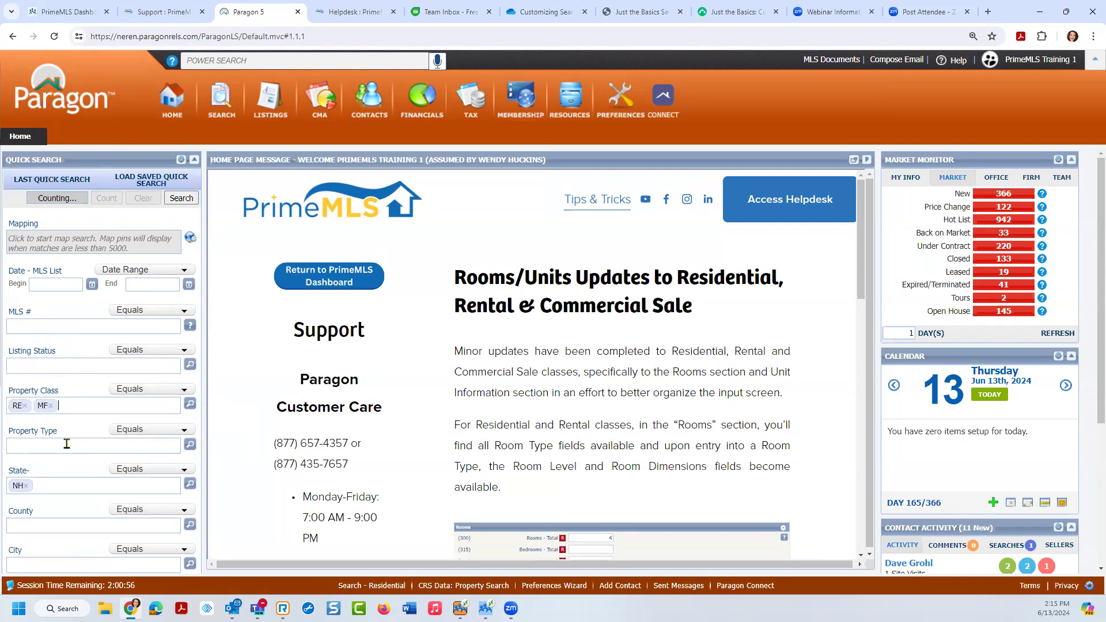
pyautogui.press('ctrl')
pyautogui.press('ctrl')
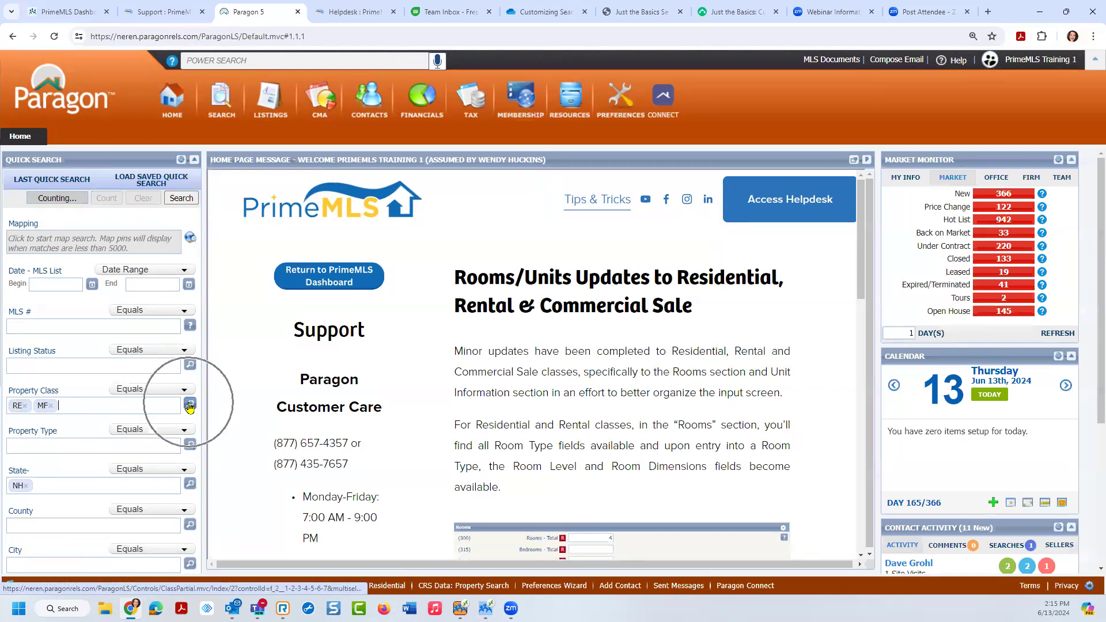
pyautogui.press('ctrl')
pyautogui.click(190, 409)
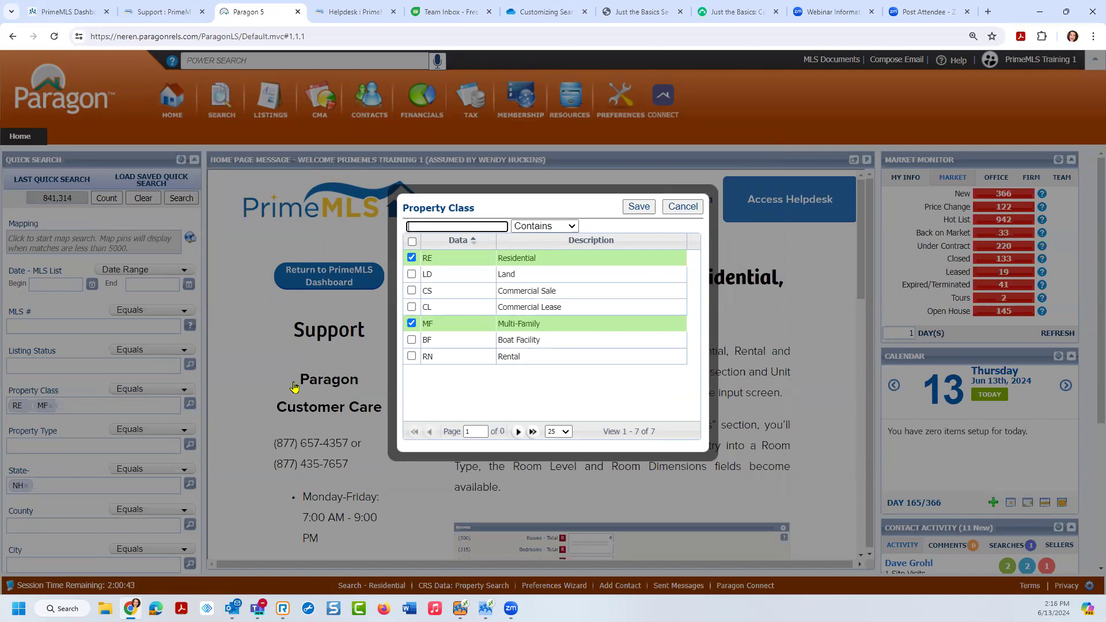
pyautogui.click(412, 275)
pyautogui.click(411, 290)
pyautogui.click(411, 307)
pyautogui.click(412, 340)
pyautogui.click(411, 356)
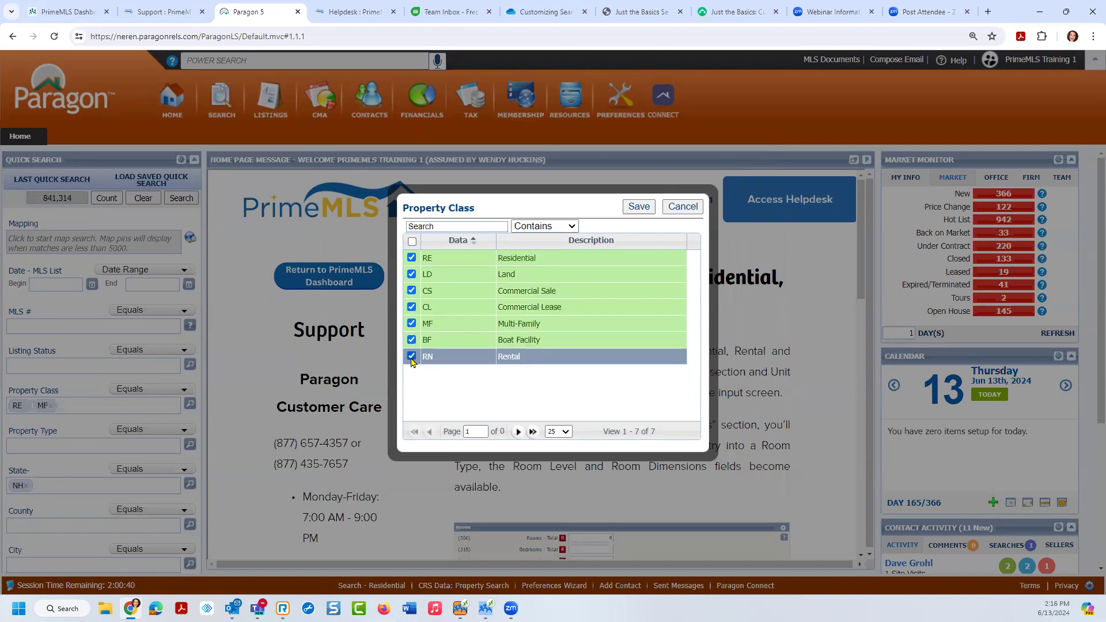
pyautogui.click(638, 208)
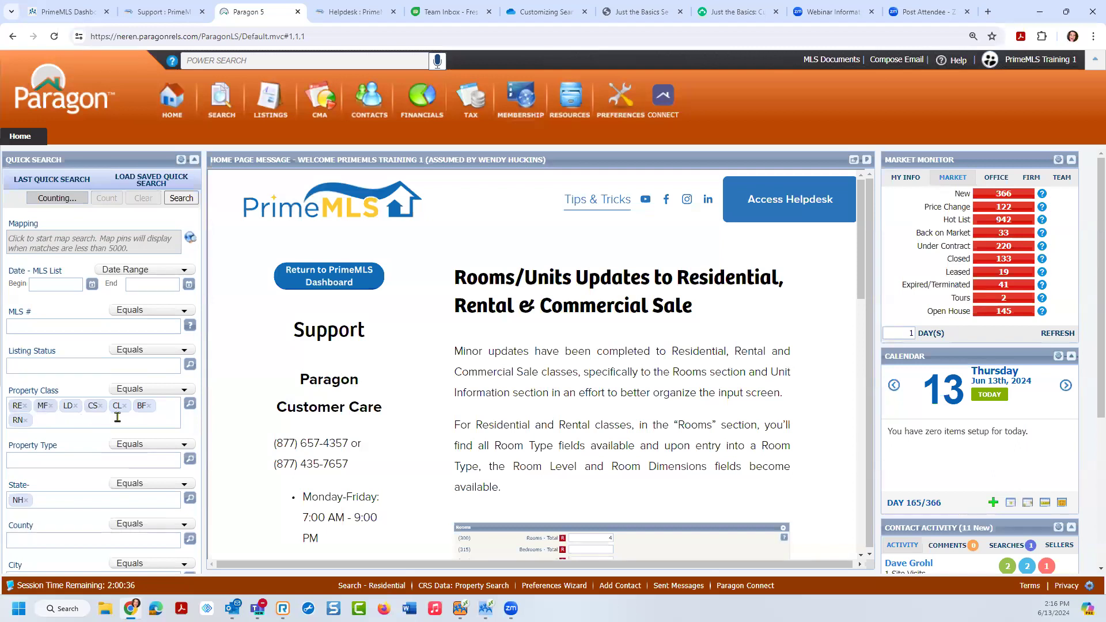
pyautogui.click(26, 420)
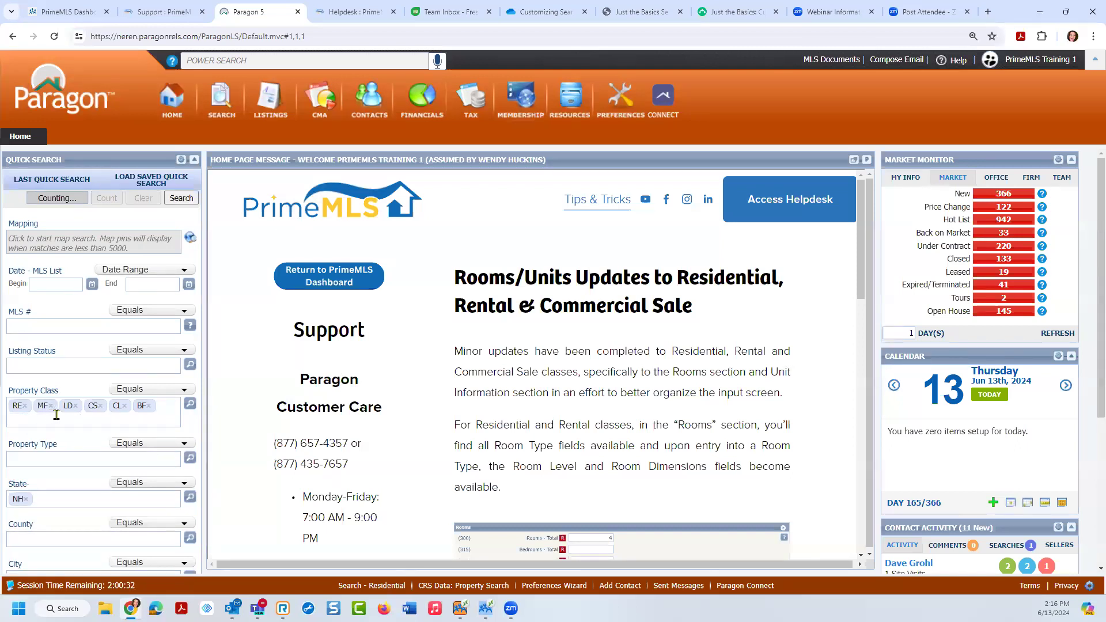
pyautogui.click(76, 406)
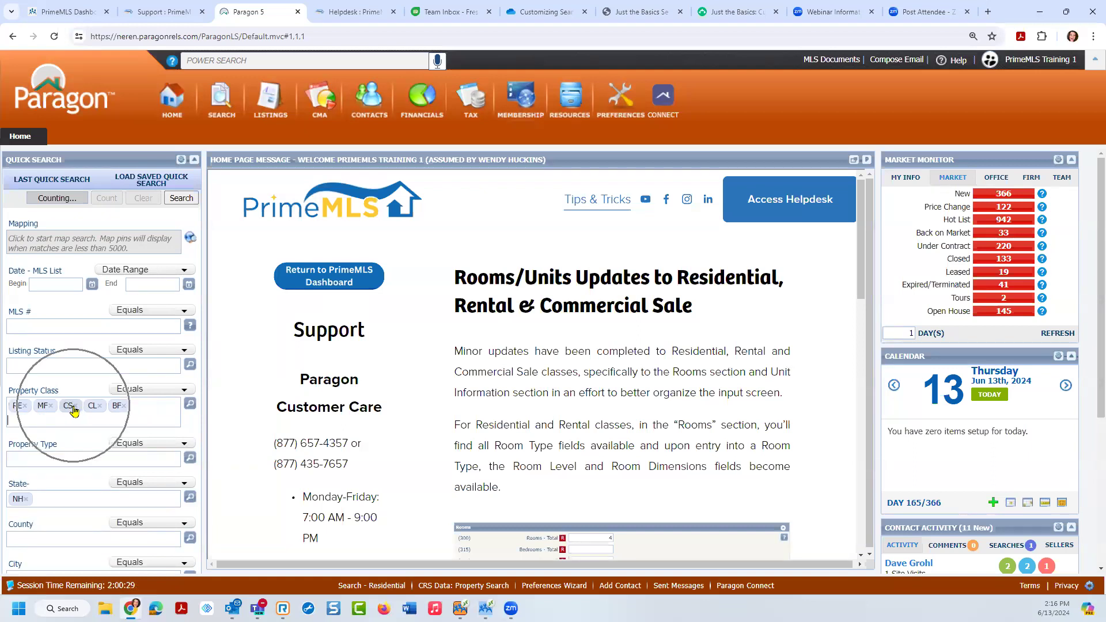
pyautogui.click(76, 406)
pyautogui.click(75, 406)
pyautogui.click(76, 407)
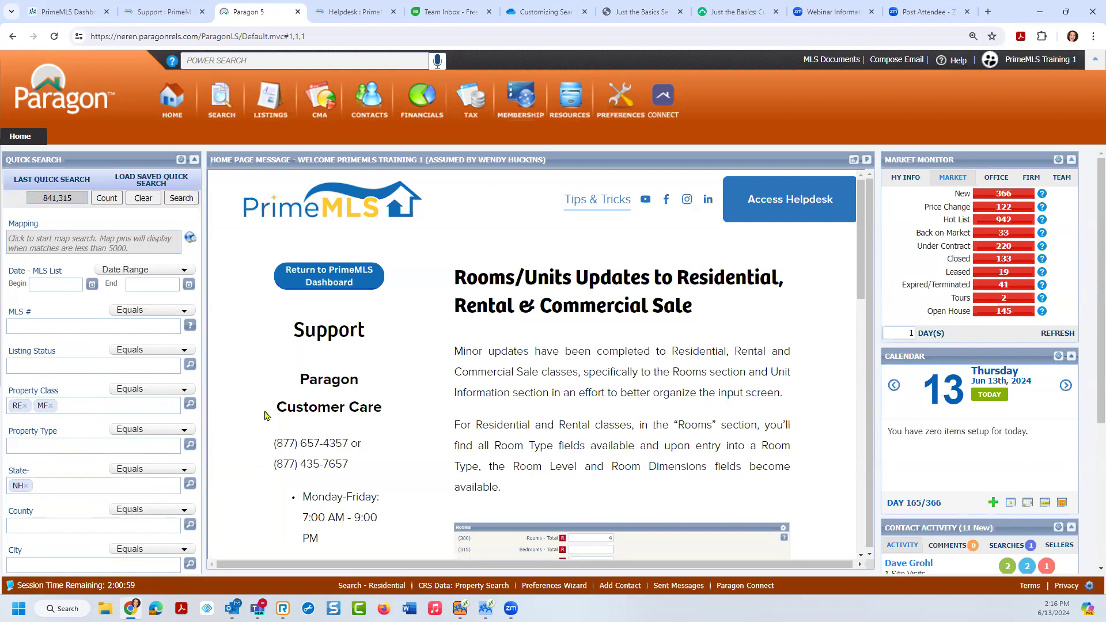
# Step: Switch the Address-Number criterion to Multiple so it accepts a range
pyautogui.scroll(-4, 1090, 261)
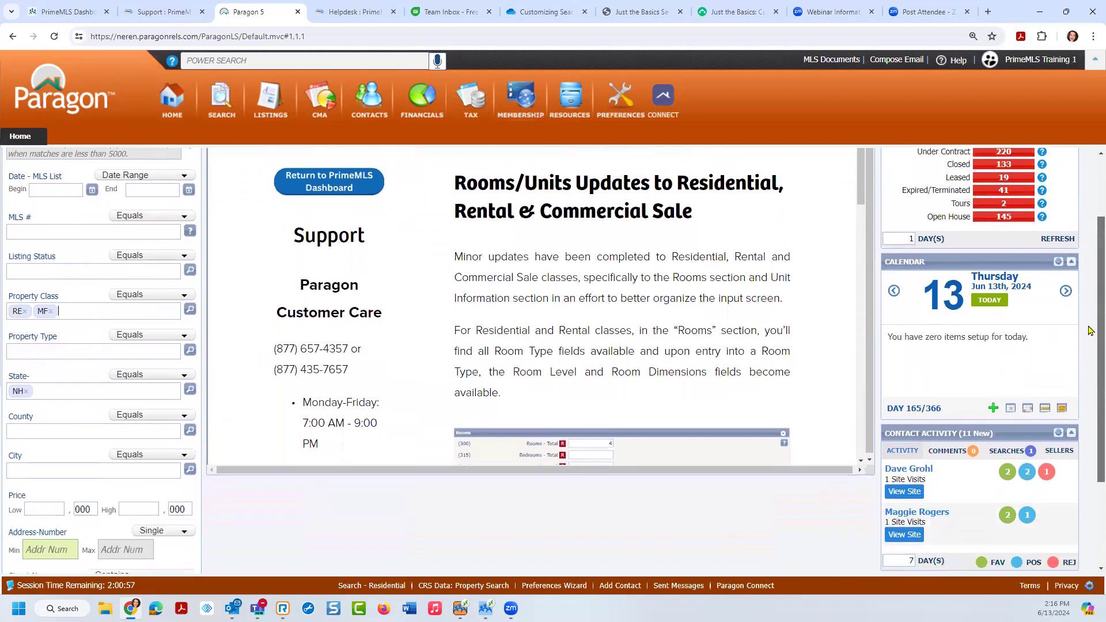
pyautogui.click(52, 416)
pyautogui.click(106, 420)
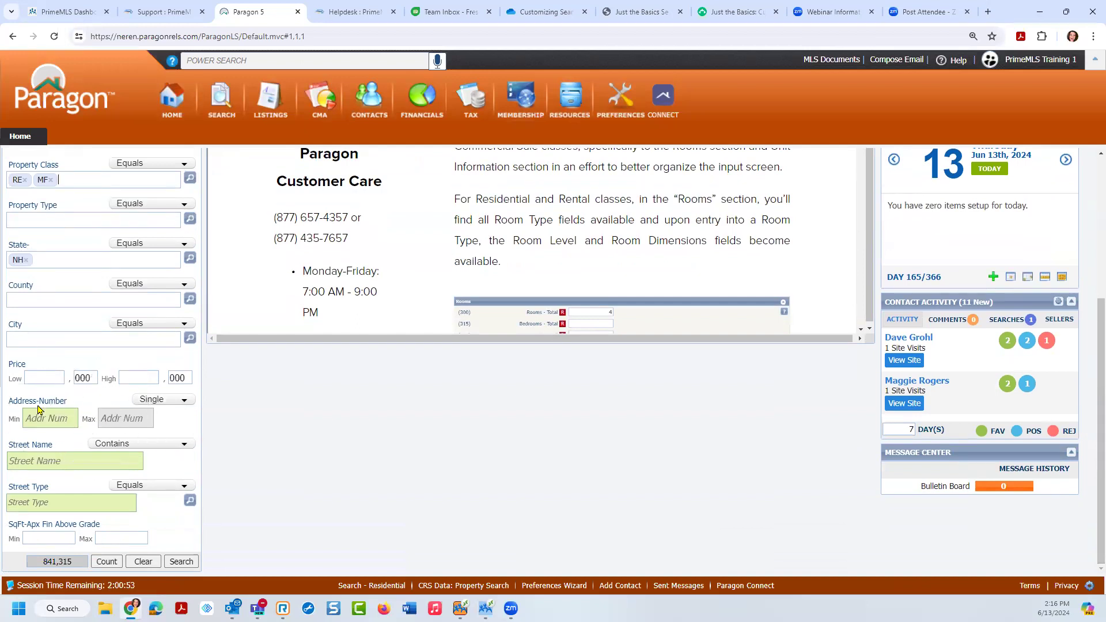
pyautogui.click(128, 418)
pyautogui.click(128, 419)
pyautogui.click(183, 403)
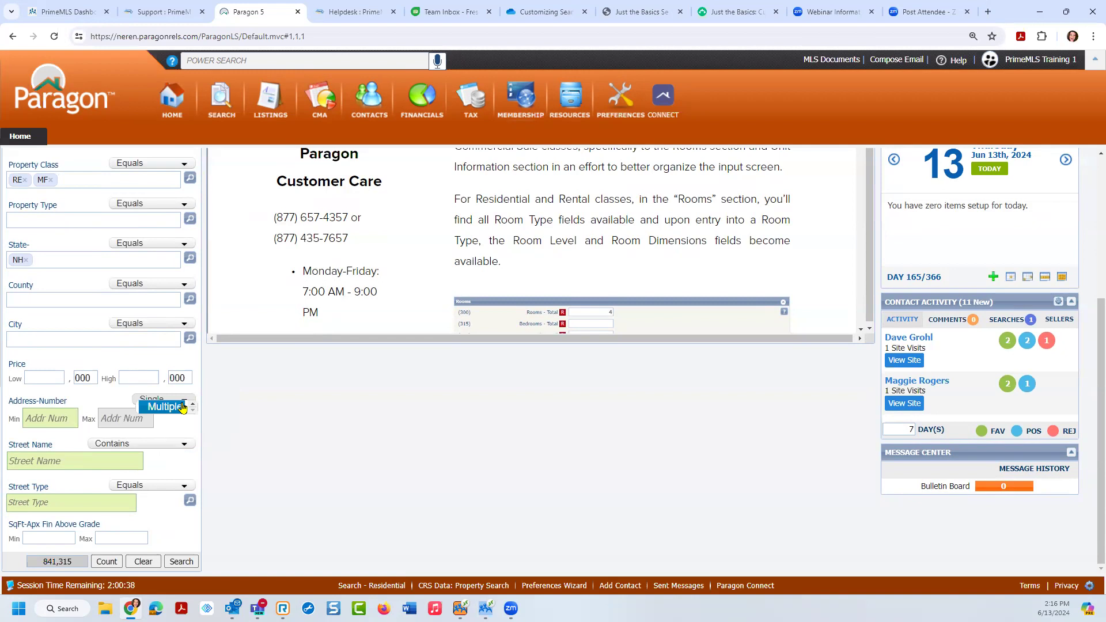
pyautogui.click(172, 408)
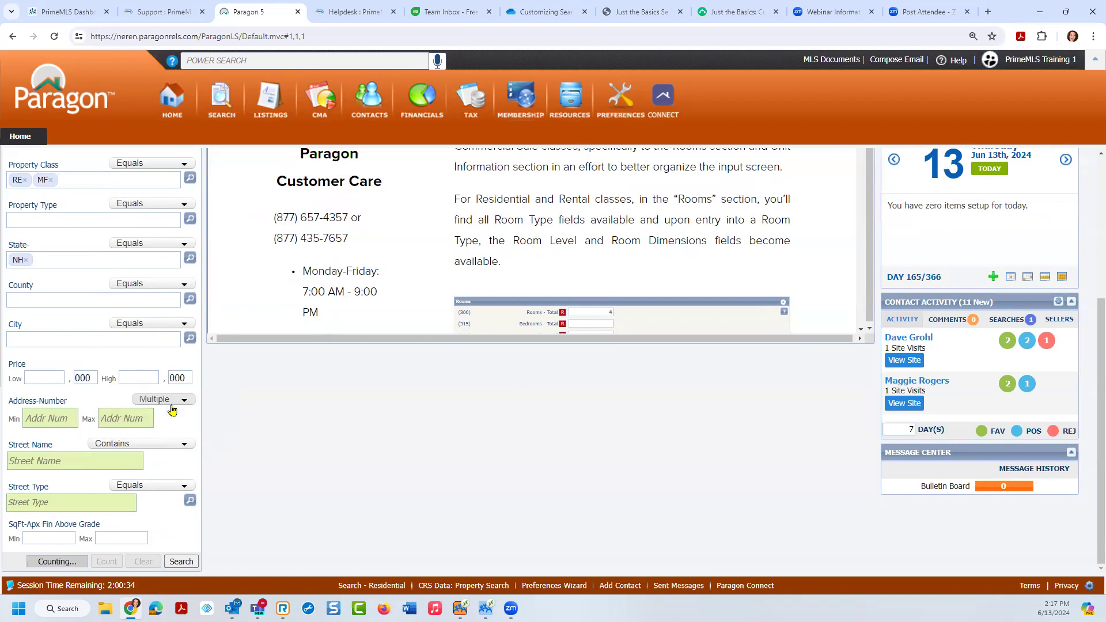
pyautogui.click(172, 410)
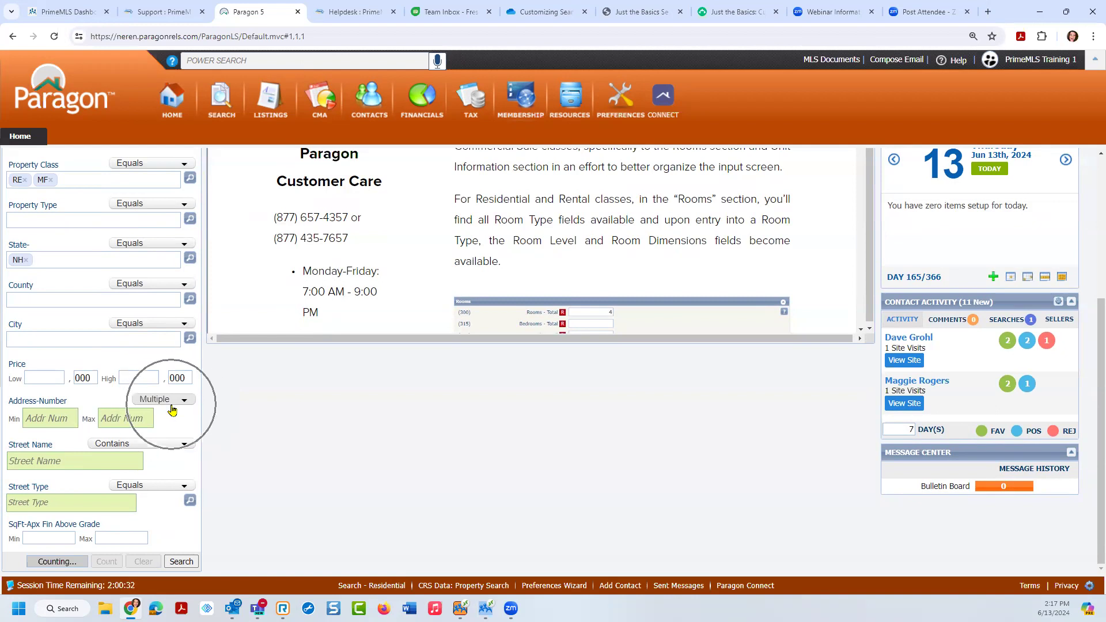
pyautogui.click(118, 426)
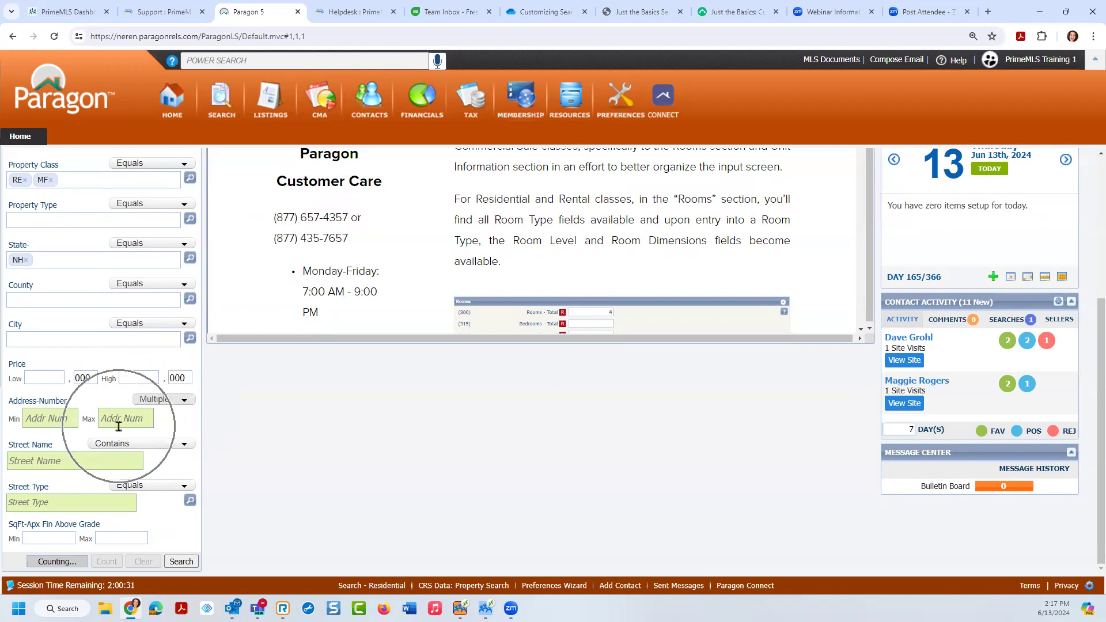
# Step: Enter 1 as the minimum address number and leave the maximum empty
pyautogui.click(46, 419)
pyautogui.write('1')
pyautogui.press('Tab')
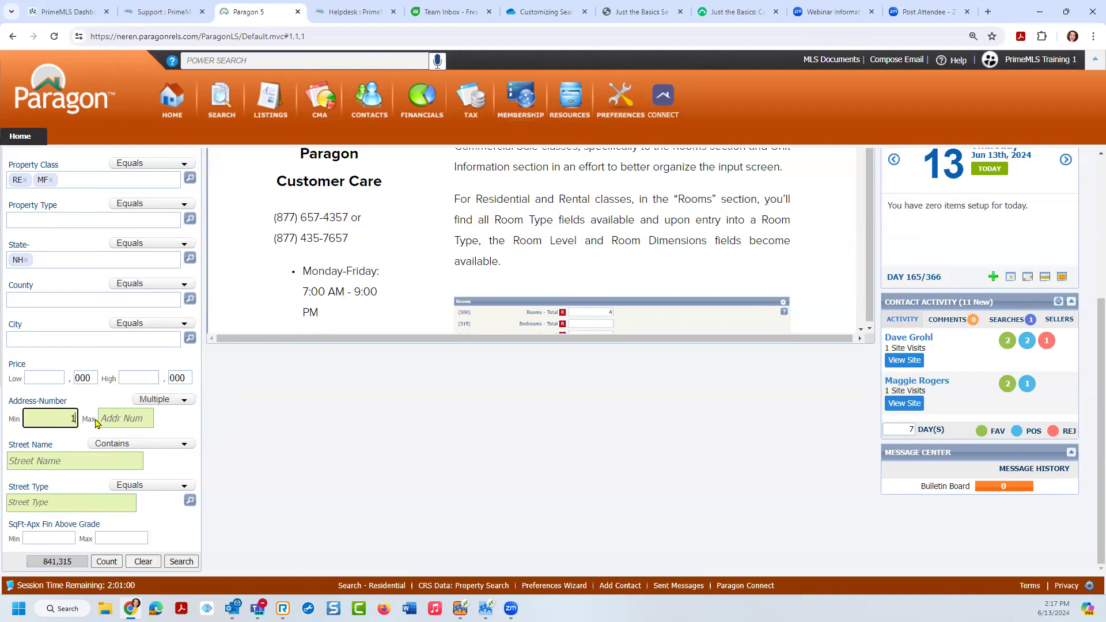
pyautogui.write('15')
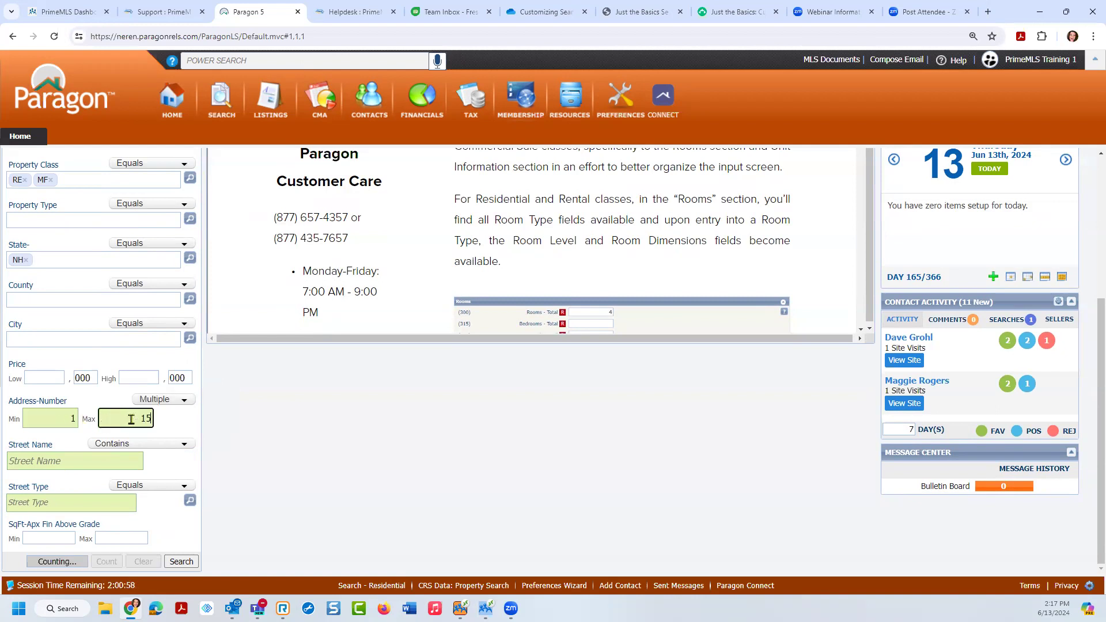
pyautogui.click(34, 452)
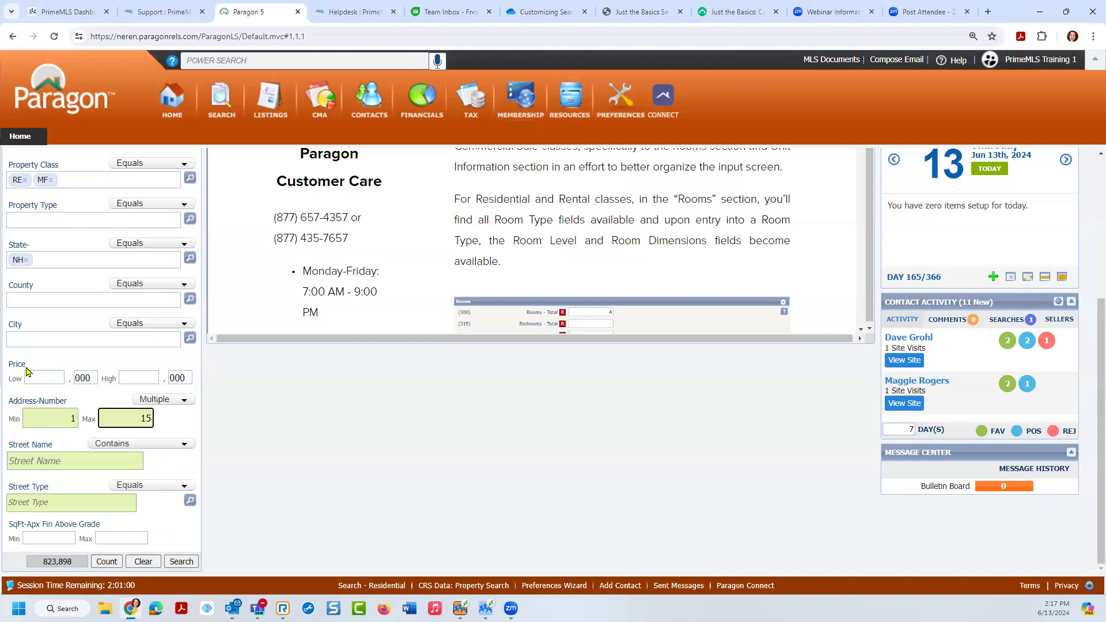
pyautogui.press('BackSpace')
pyautogui.press('BackSpace')
# Step: Remove the Address-Number minimum of 1 and erase the 300 low price entry
pyautogui.click(75, 419)
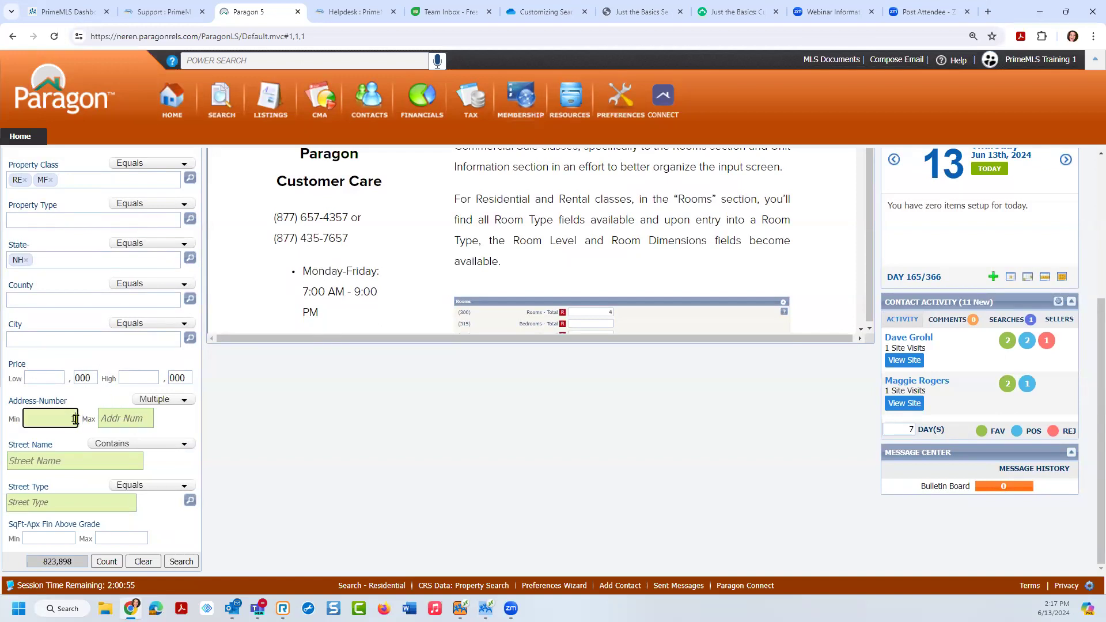
pyautogui.press('BackSpace')
pyautogui.click(51, 376)
pyautogui.write('300')
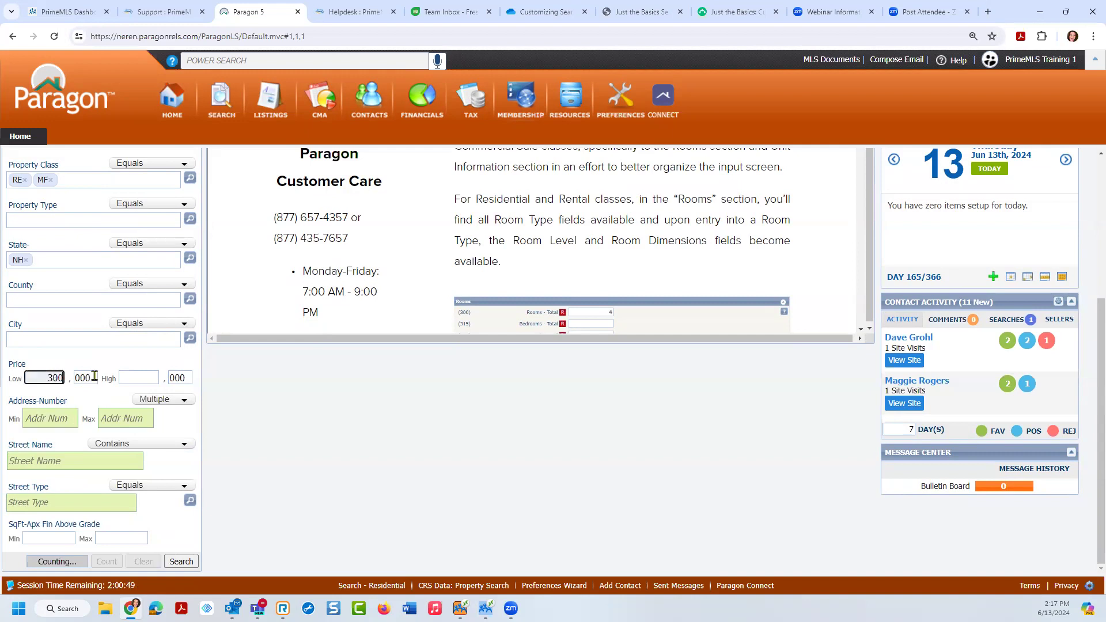
pyautogui.click(51, 375)
pyautogui.press('BackSpace')
pyautogui.press('BackSpace')
pyautogui.press('BackSpace')
# Step: Clear the 400 low and high price values, leaving both price fields empty
pyautogui.click(147, 376)
pyautogui.write('400')
pyautogui.click(110, 382)
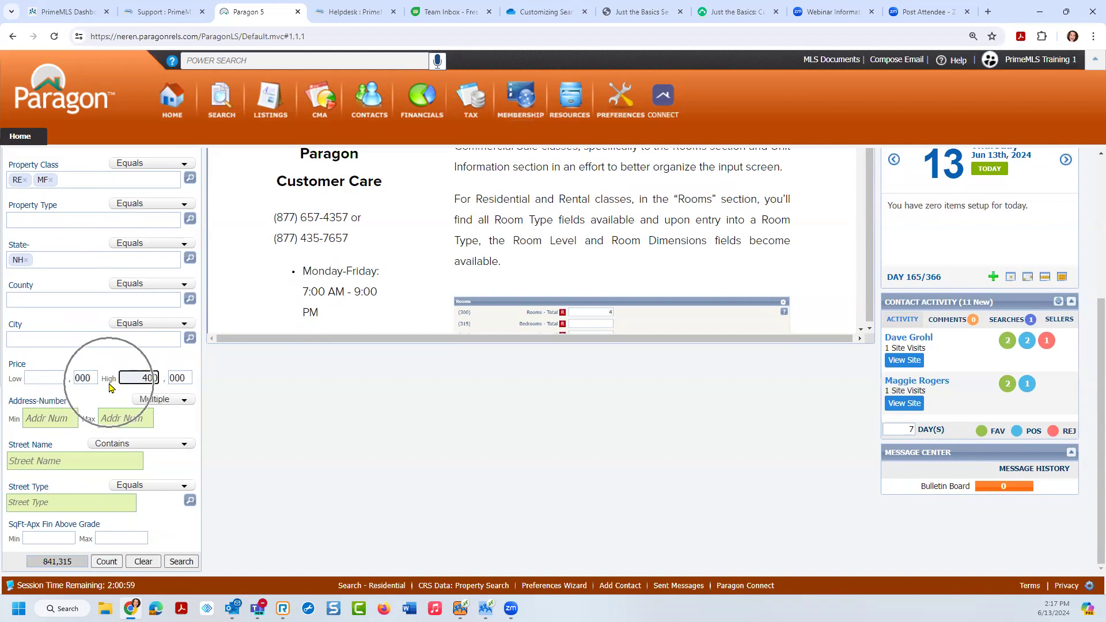
pyautogui.click(39, 375)
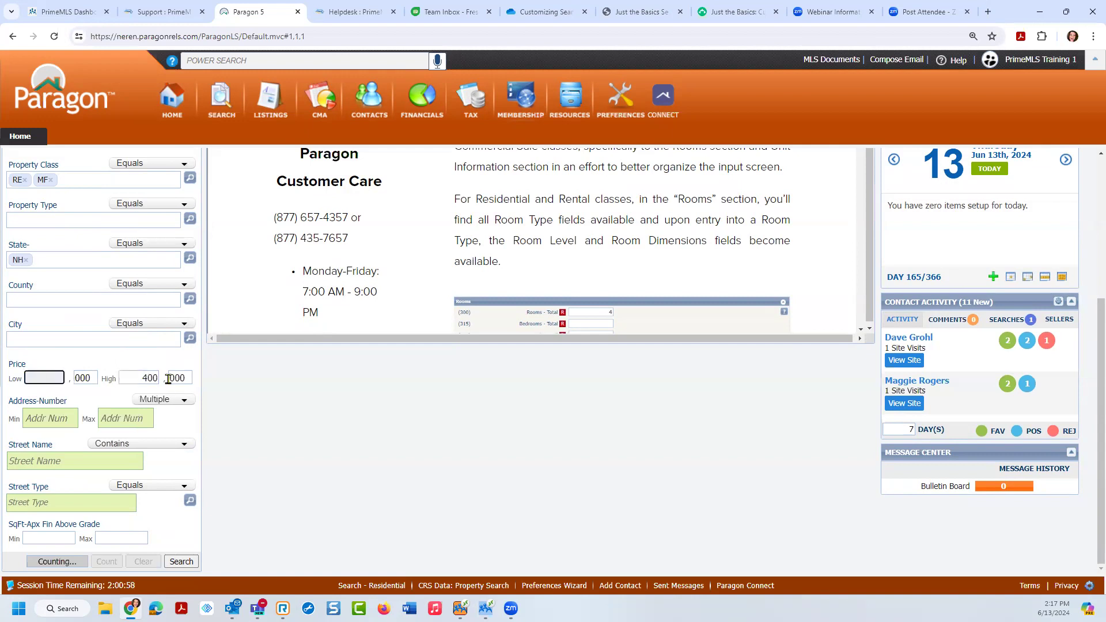
pyautogui.write('400')
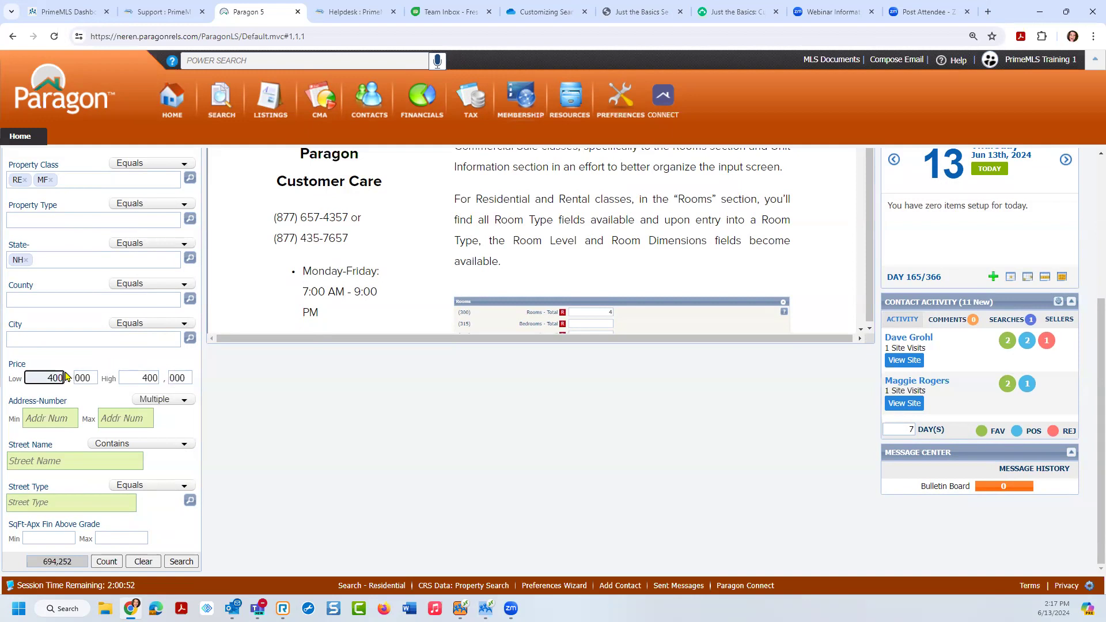
pyautogui.moveTo(13, 378); pyautogui.dragTo(71, 378)
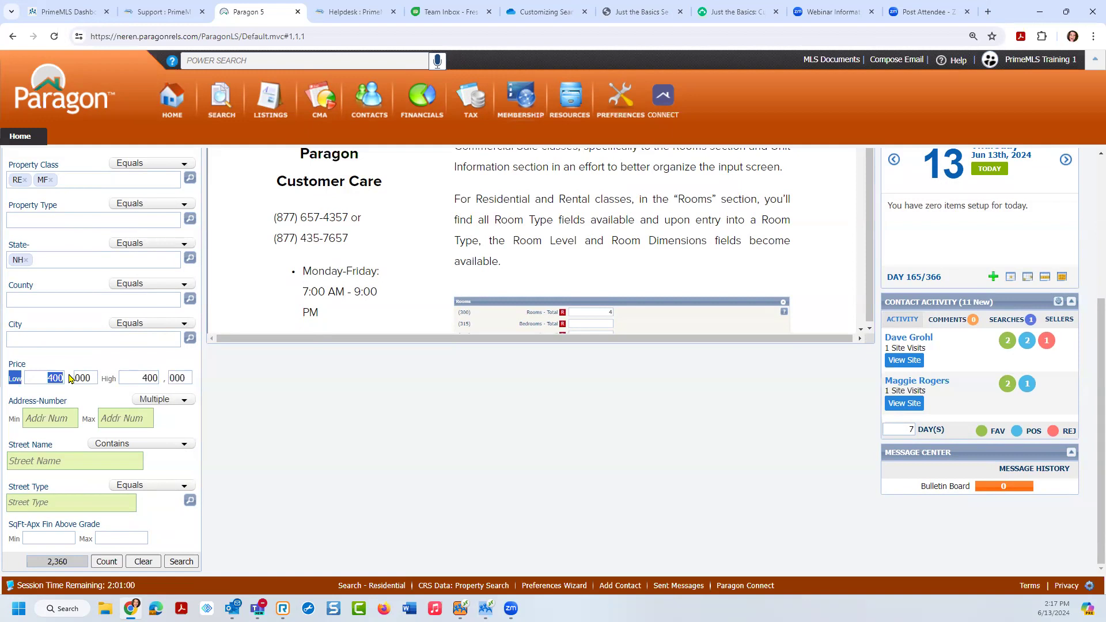
pyautogui.click(61, 378)
pyautogui.press('BackSpace')
pyautogui.press('BackSpace')
pyautogui.press('BackSpace')
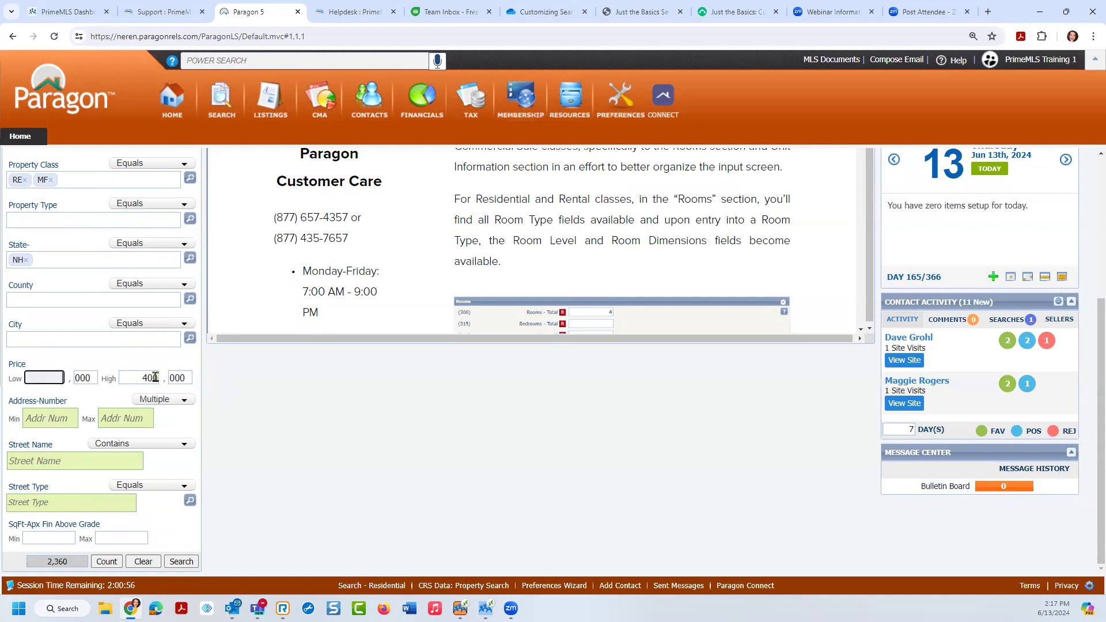
pyautogui.click(155, 378)
pyautogui.press('BackSpace')
pyautogui.press('BackSpace')
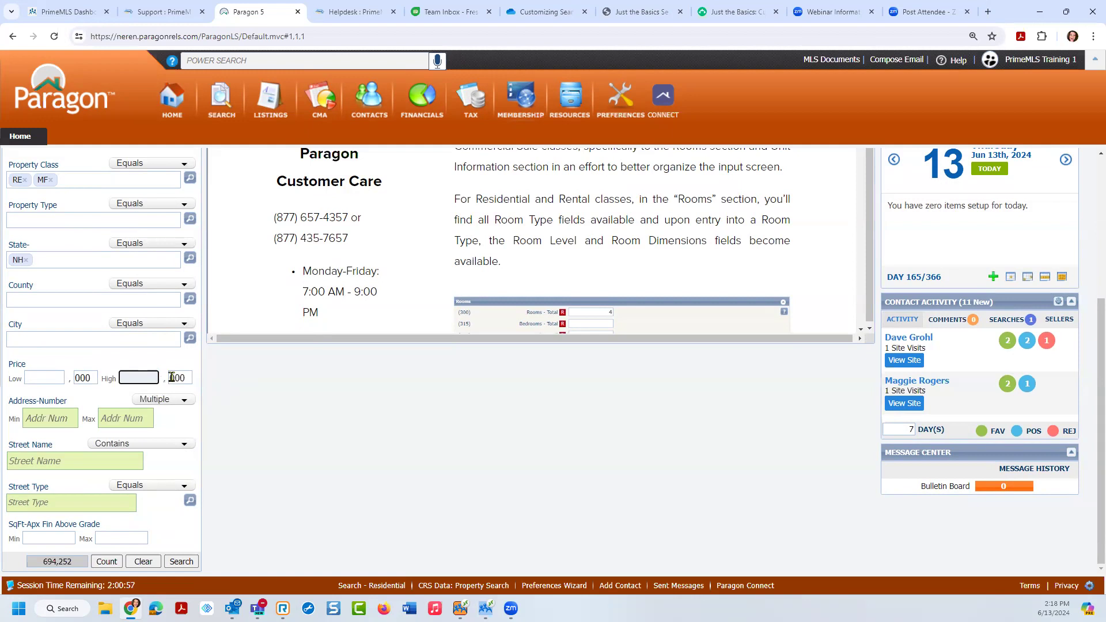
# Step: Show the relative Date Range options for the Date - MLS List criterion
pyautogui.scroll(2, 1090, 346)
pyautogui.scroll(2, 1089, 330)
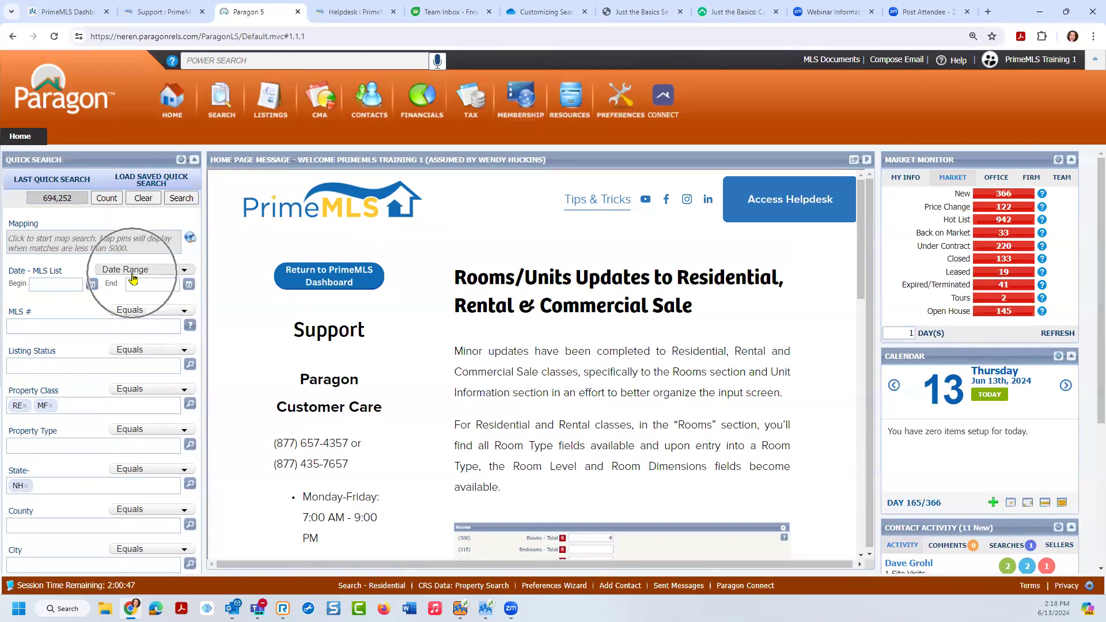
pyautogui.click(60, 285)
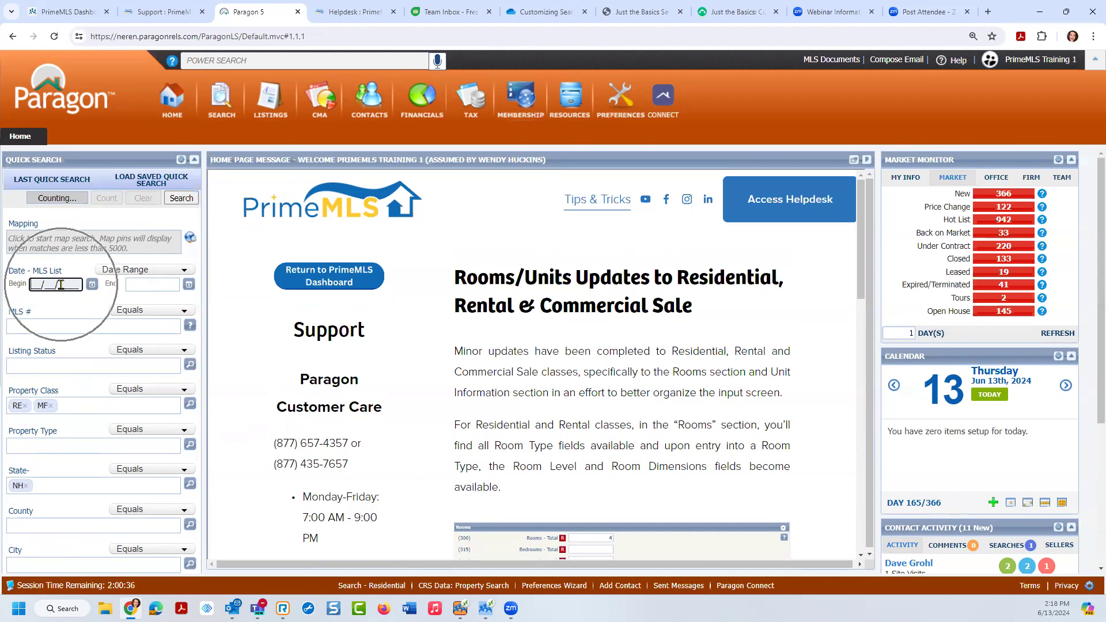
pyautogui.click(139, 284)
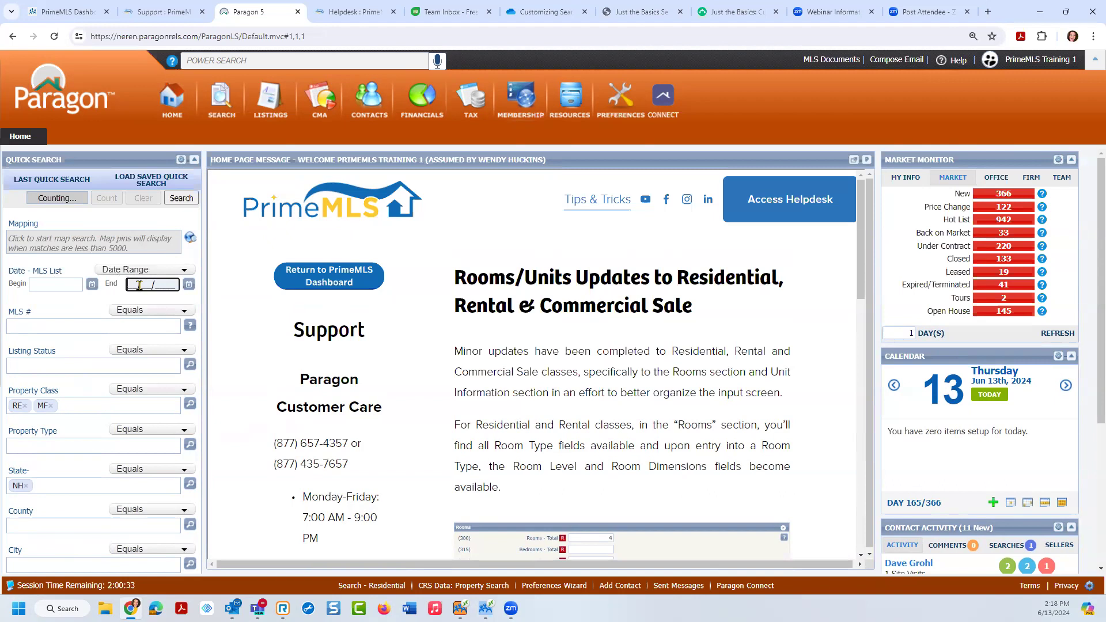
pyautogui.click(94, 287)
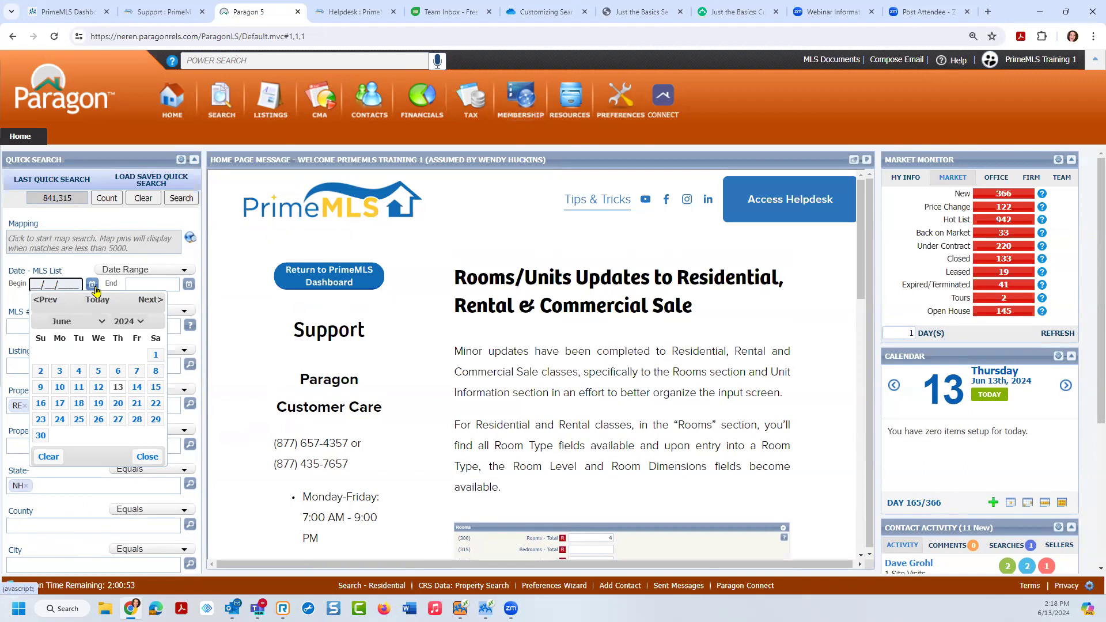
pyautogui.click(130, 272)
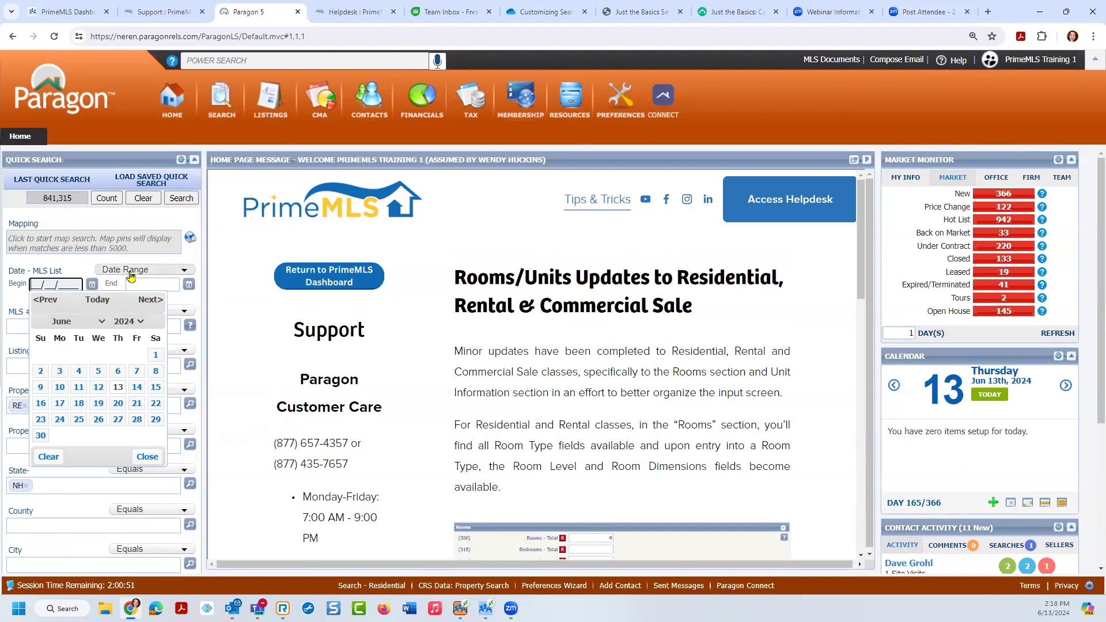
pyautogui.click(184, 272)
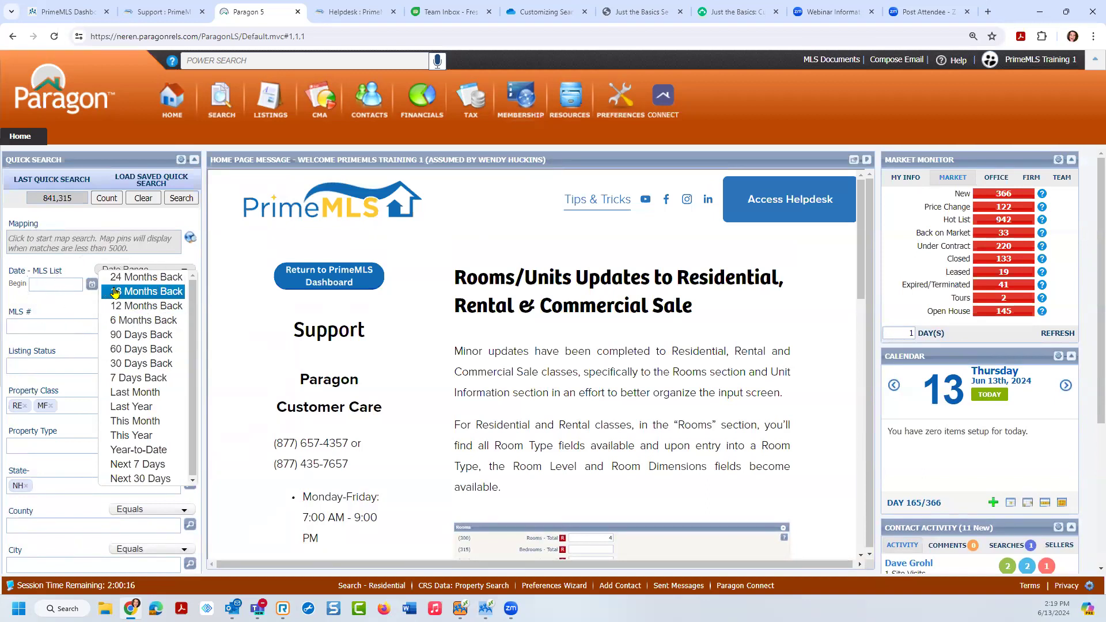
# Step: Set Date - MLS List to 6 Months Back, cutting the count to 10,245
pyautogui.click(142, 321)
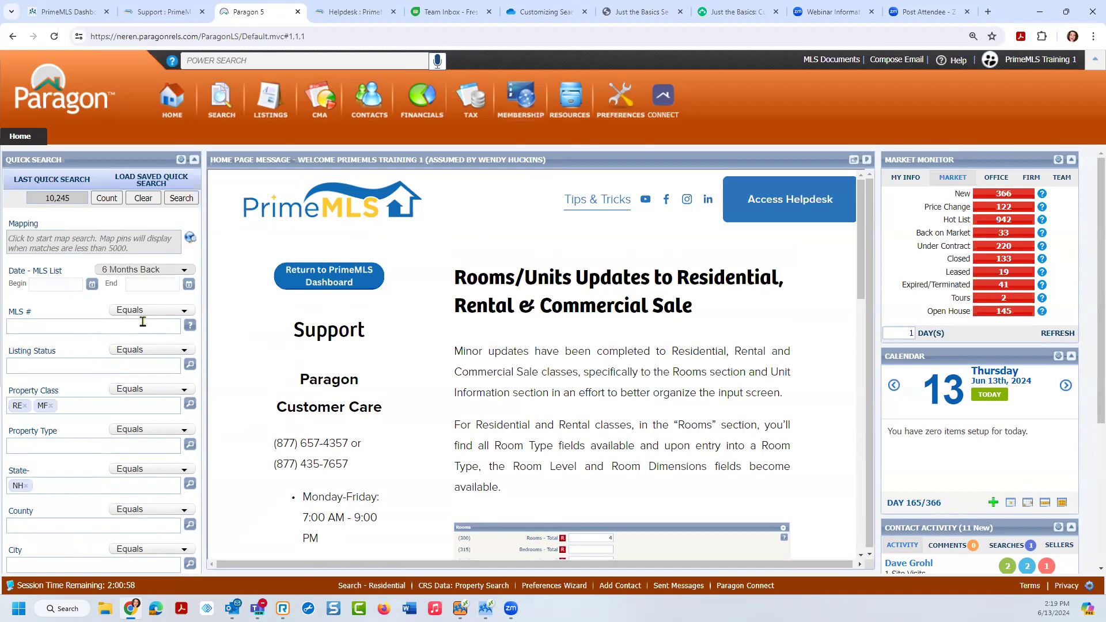
pyautogui.click(133, 272)
pyautogui.moveTo(190, 328)
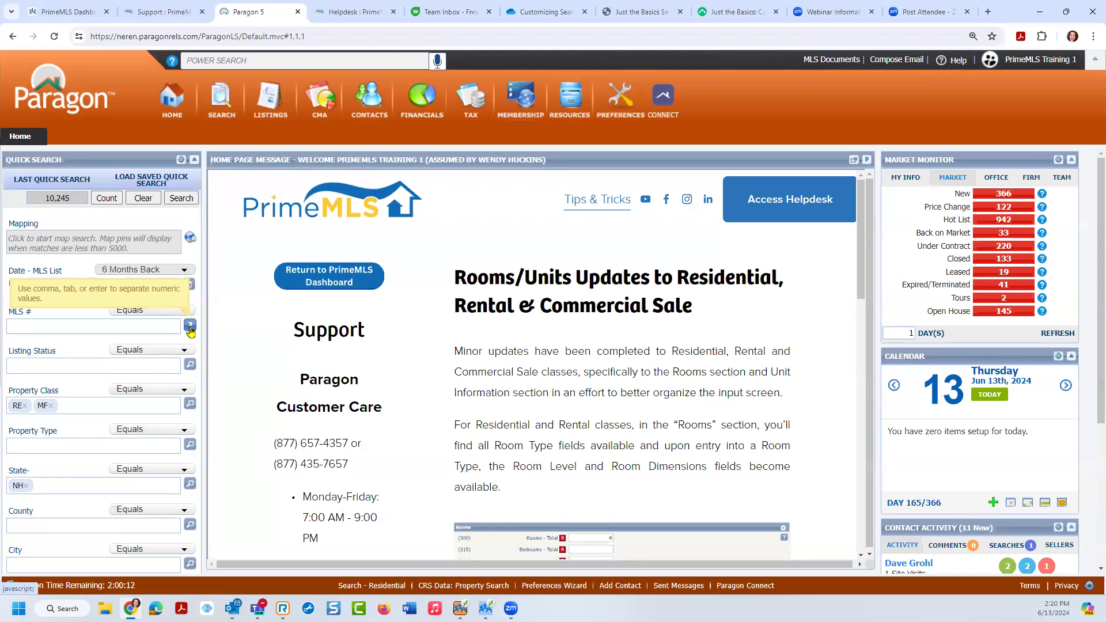
pyautogui.click(151, 311)
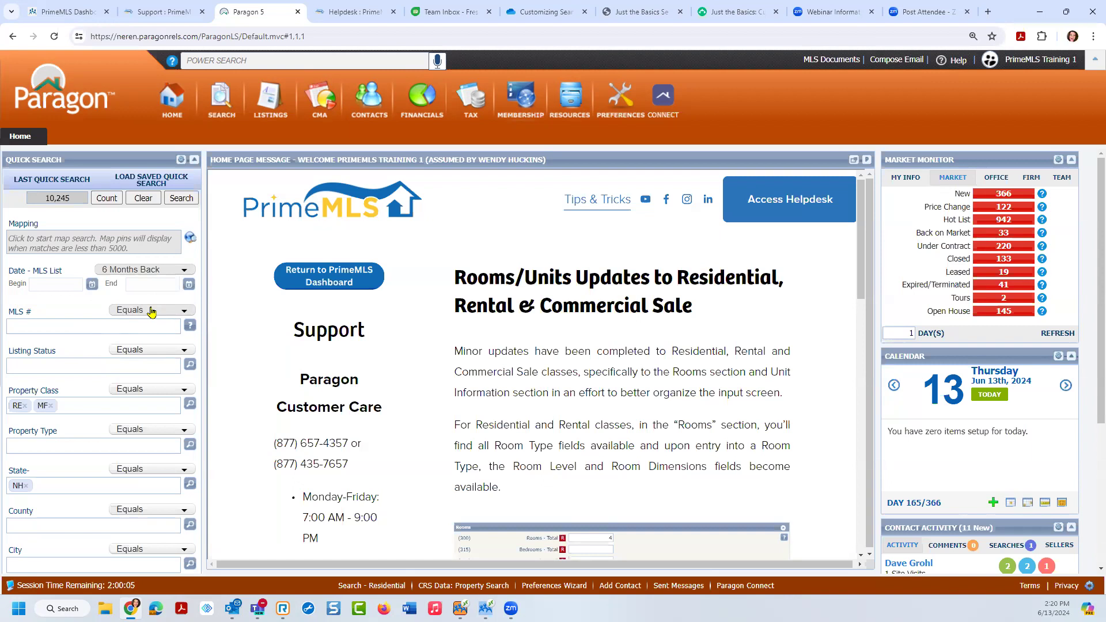
pyautogui.click(62, 327)
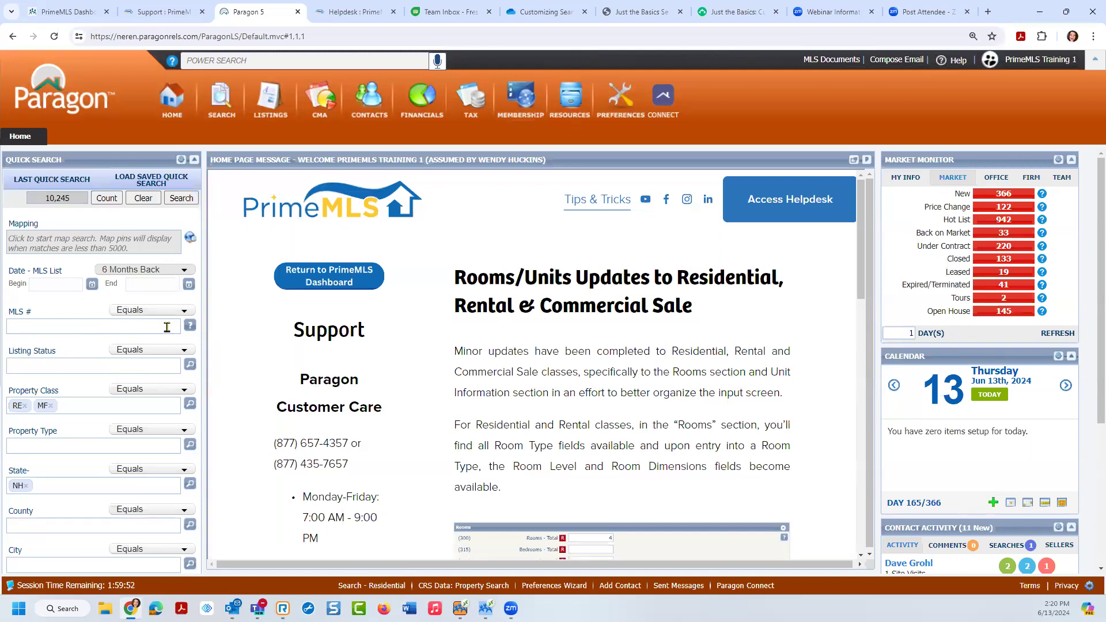
pyautogui.click(183, 313)
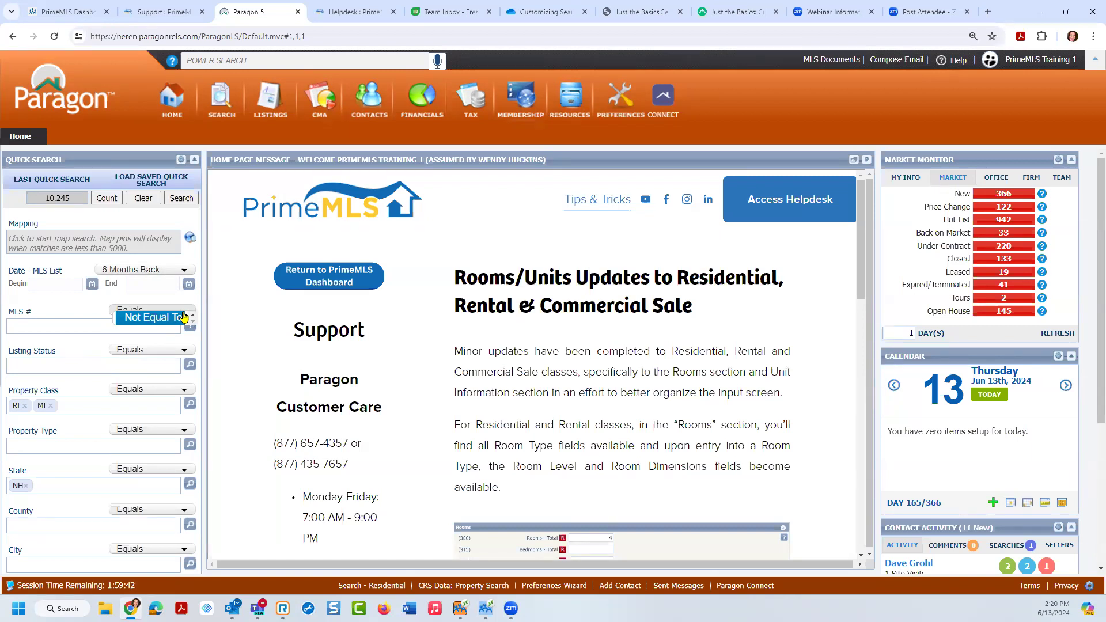
pyautogui.click(209, 301)
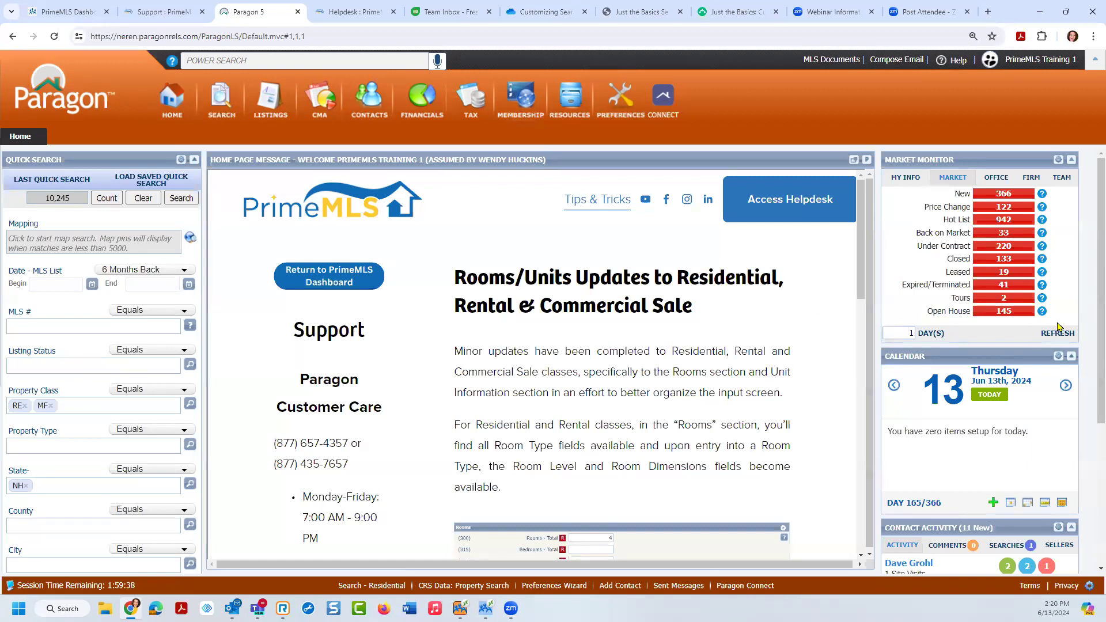
pyautogui.moveTo(1090, 233); pyautogui.dragTo(1090, 405)
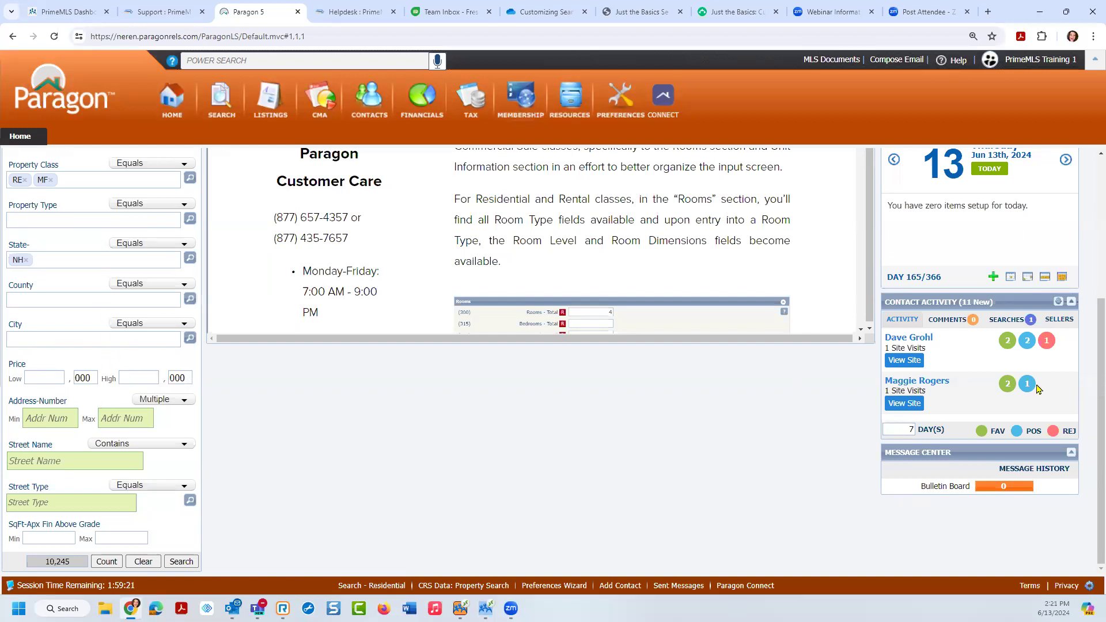
pyautogui.scroll(4, 1091, 392)
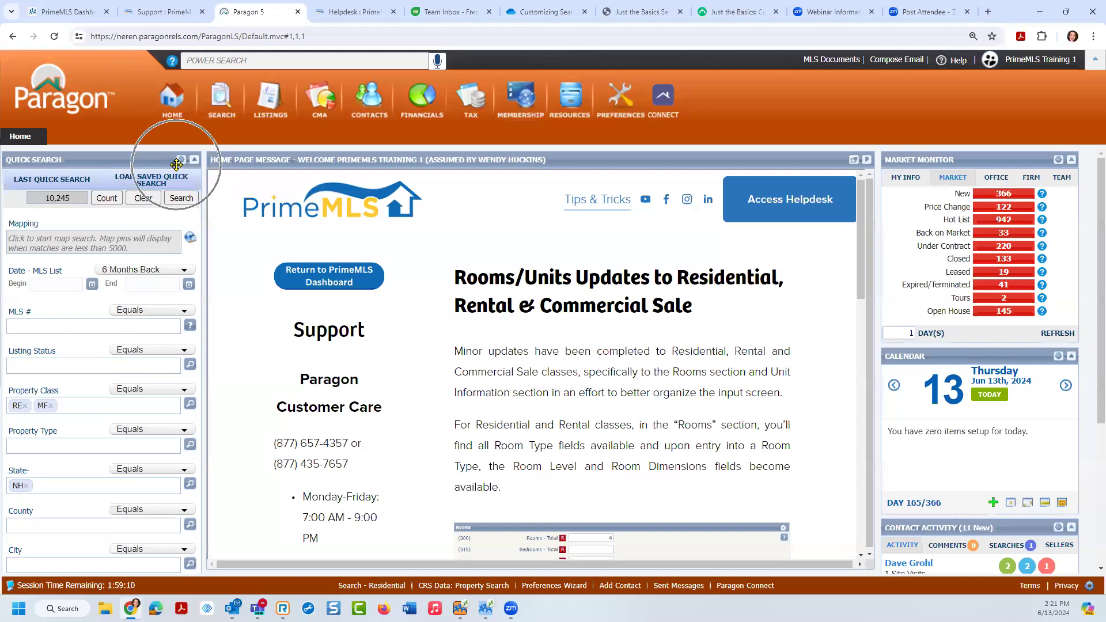
# Step: Remove MF from Property Class, leaving only RE at 9,668 listings
pyautogui.click(49, 408)
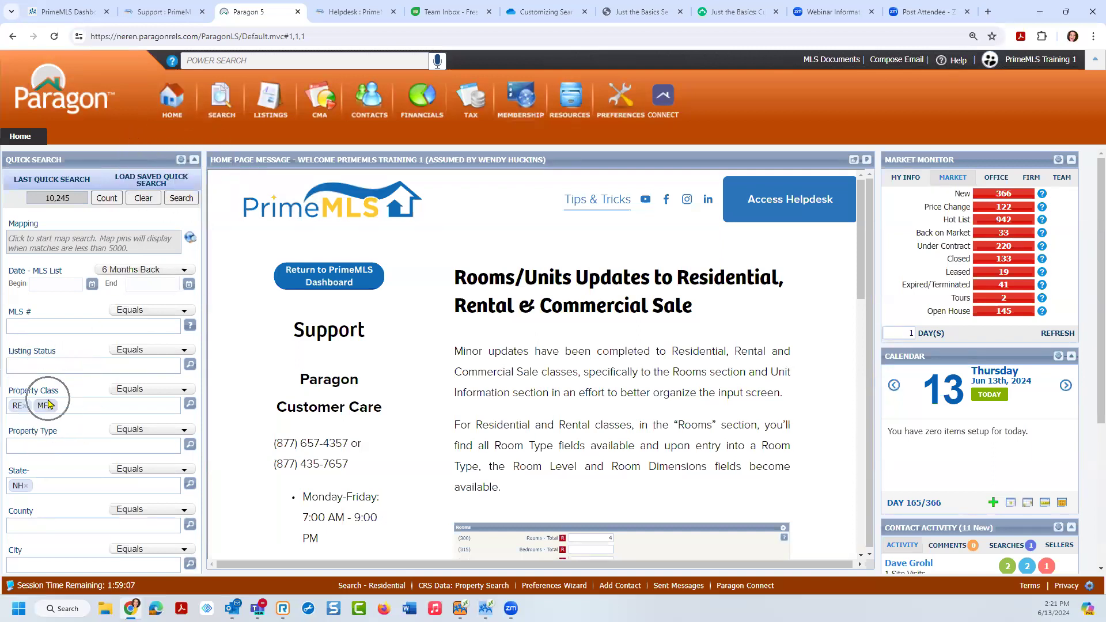
pyautogui.click(50, 406)
pyautogui.click(25, 489)
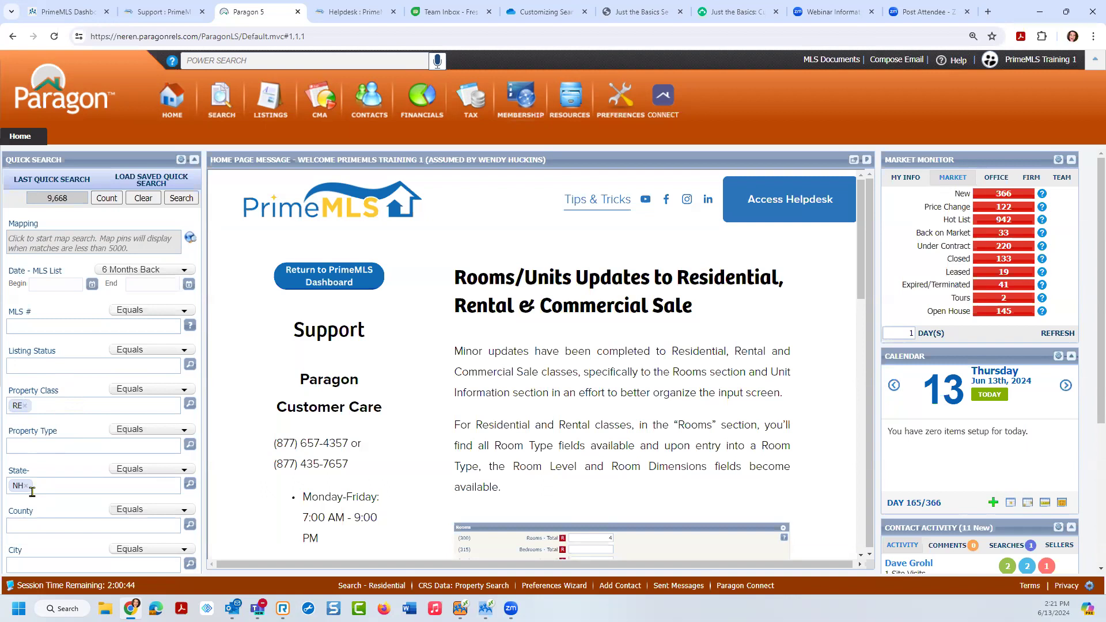
pyautogui.click(23, 487)
pyautogui.click(19, 361)
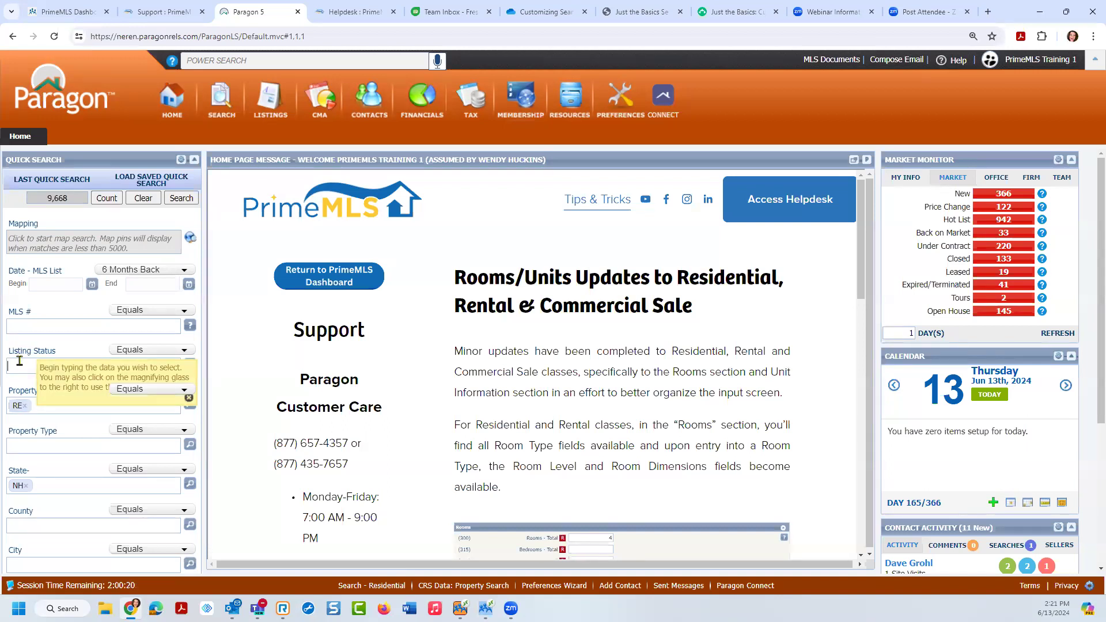
# Step: Add Active (A) to Listing Status and bring up Customize Quick Search
pyautogui.write('a')
pyautogui.click(32, 383)
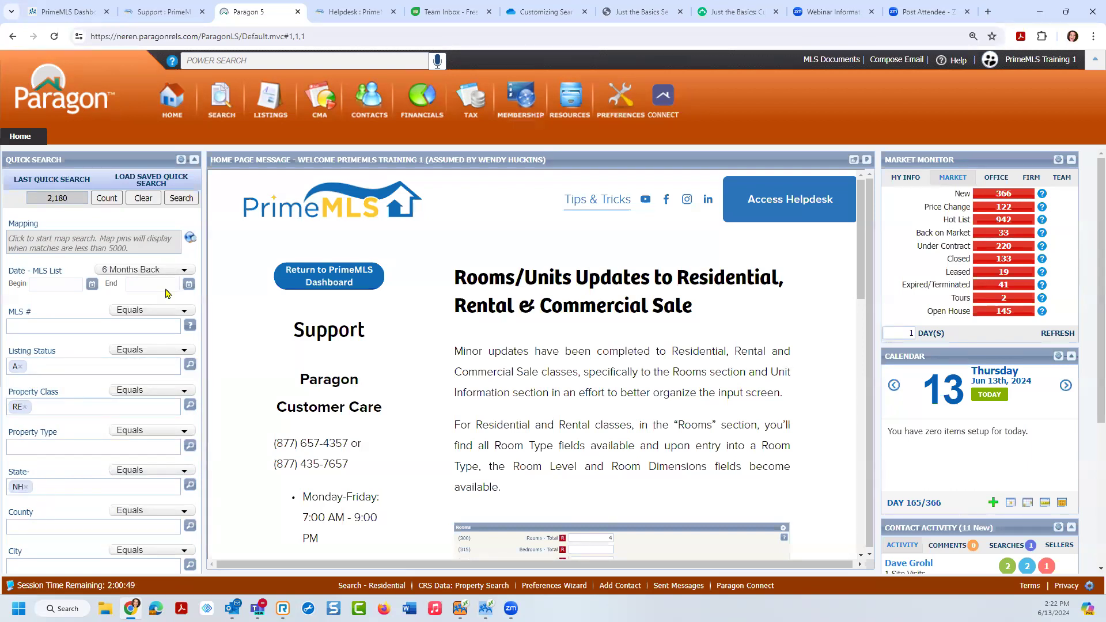
pyautogui.click(182, 161)
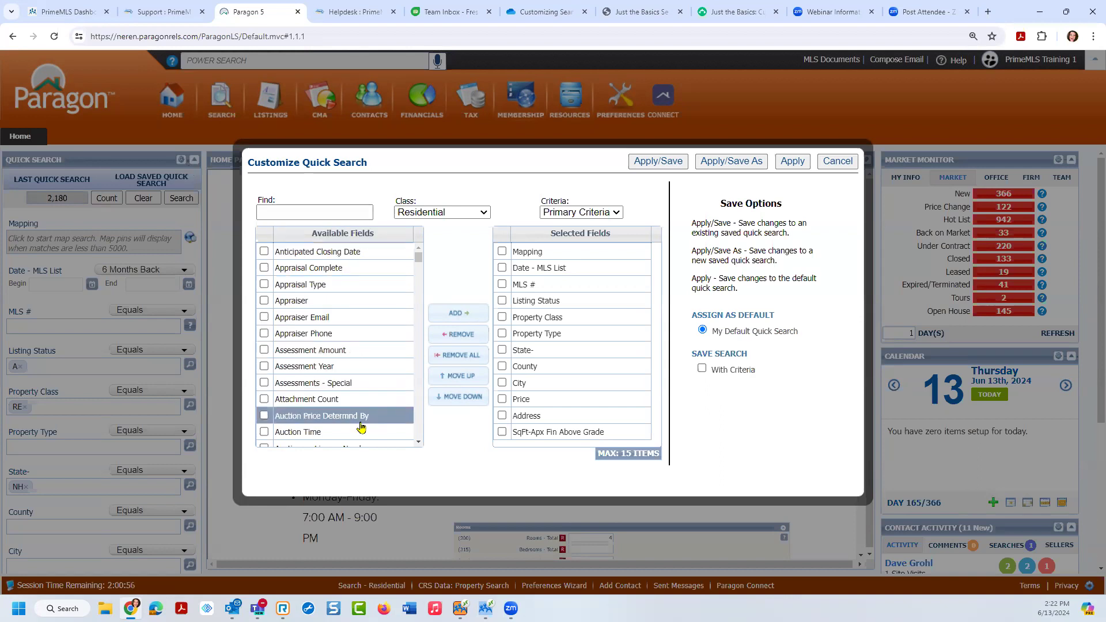
# Step: Tick With Criteria under Save Search in the Customize Quick Search dialog
pyautogui.moveTo(418, 258)
pyautogui.mouseDown()
pyautogui.moveTo(417, 441)
pyautogui.moveTo(410, 242)
pyautogui.mouseUp()
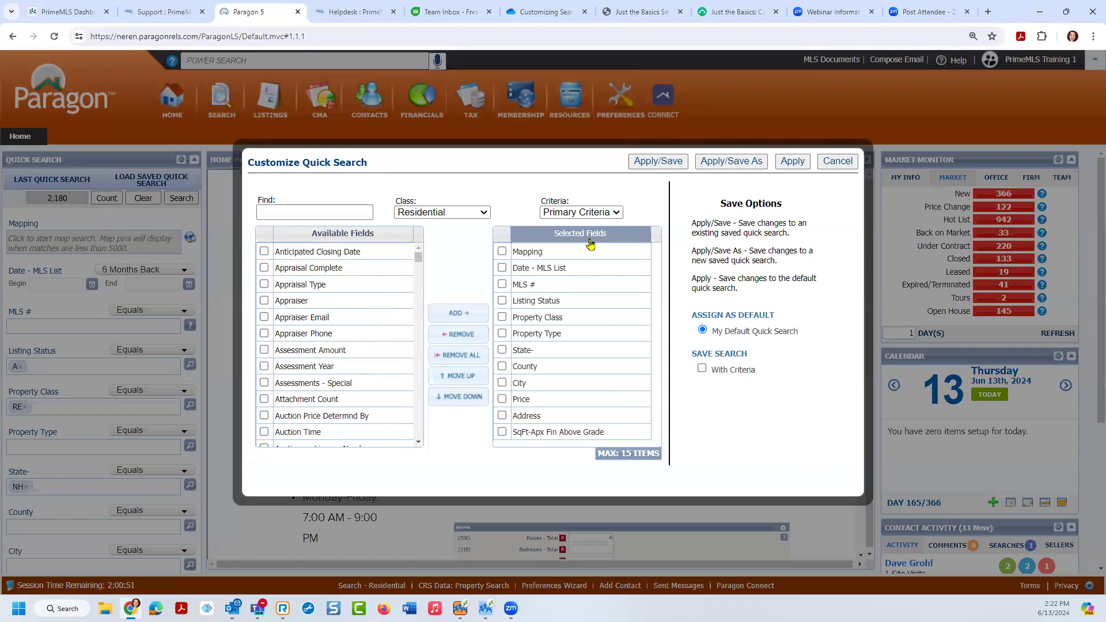
pyautogui.press('ctrl')
pyautogui.press('ctrl')
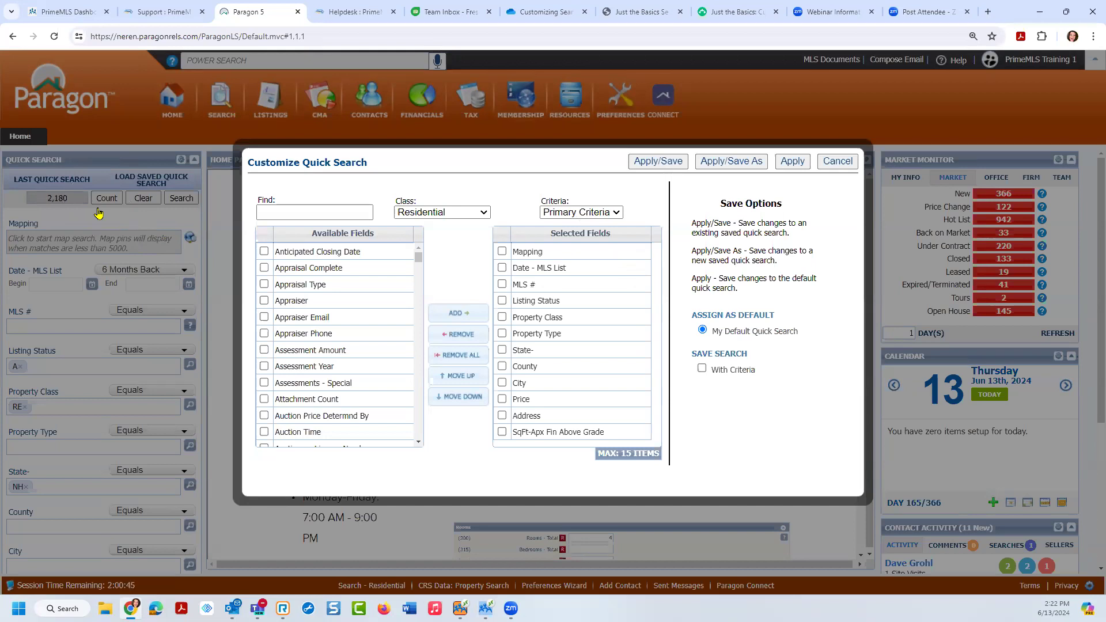
pyautogui.press('ctrl')
pyautogui.click(703, 370)
pyautogui.press('ctrl')
pyautogui.moveTo(419, 262); pyautogui.dragTo(410, 413)
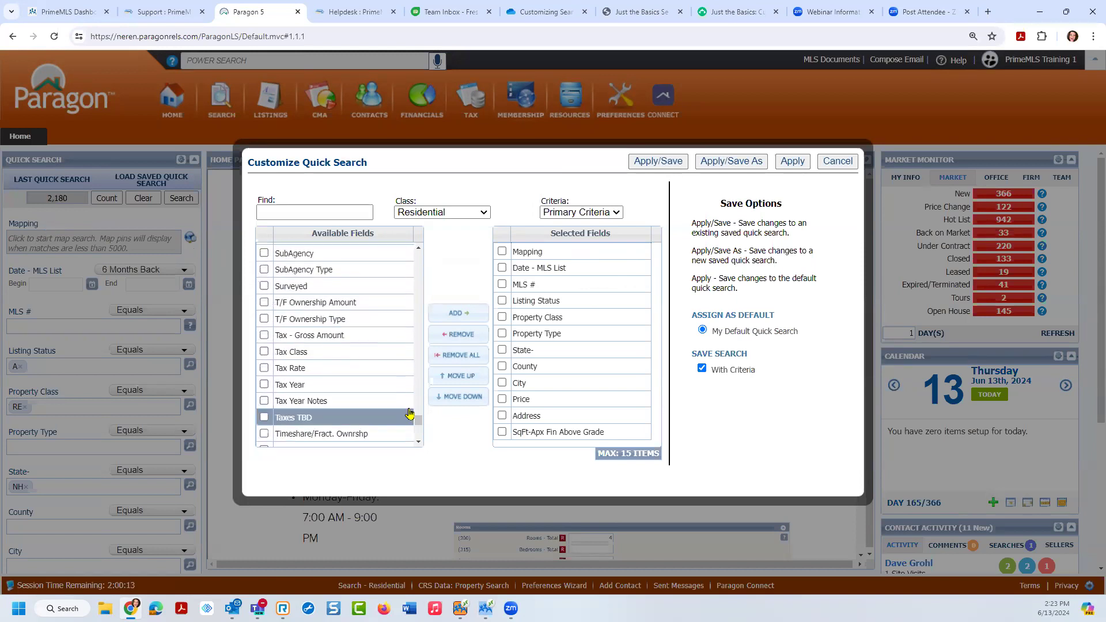
pyautogui.click(272, 212)
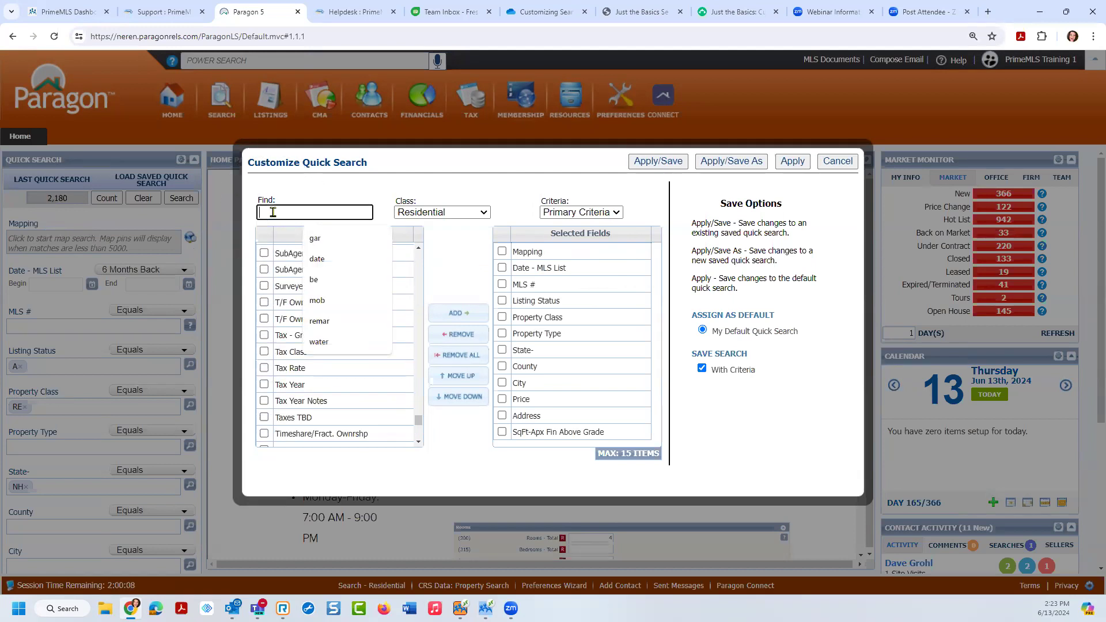
# Step: Search 'bed' and add Bedrooms - Total to the selected fields
pyautogui.write('bed')
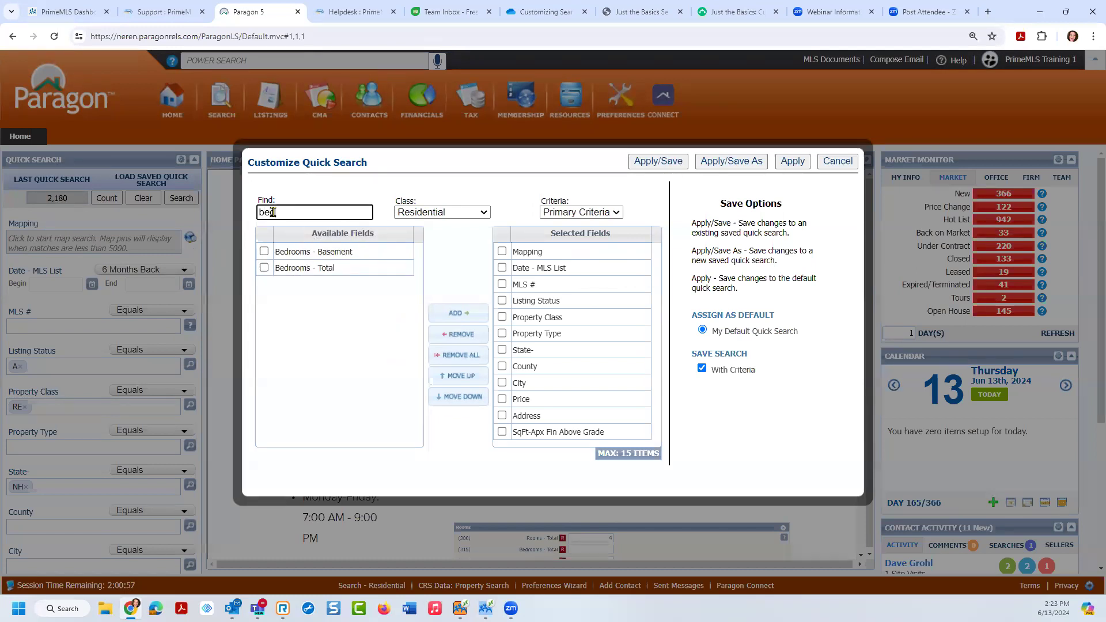
pyautogui.doubleClick(365, 272)
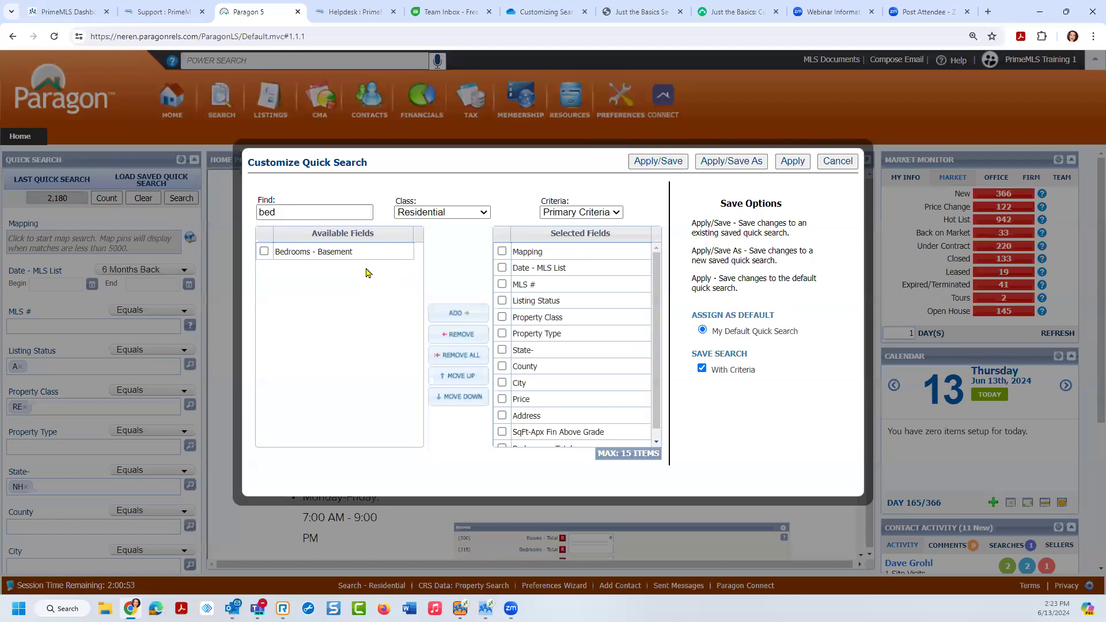
pyautogui.moveTo(656, 382); pyautogui.dragTo(656, 394)
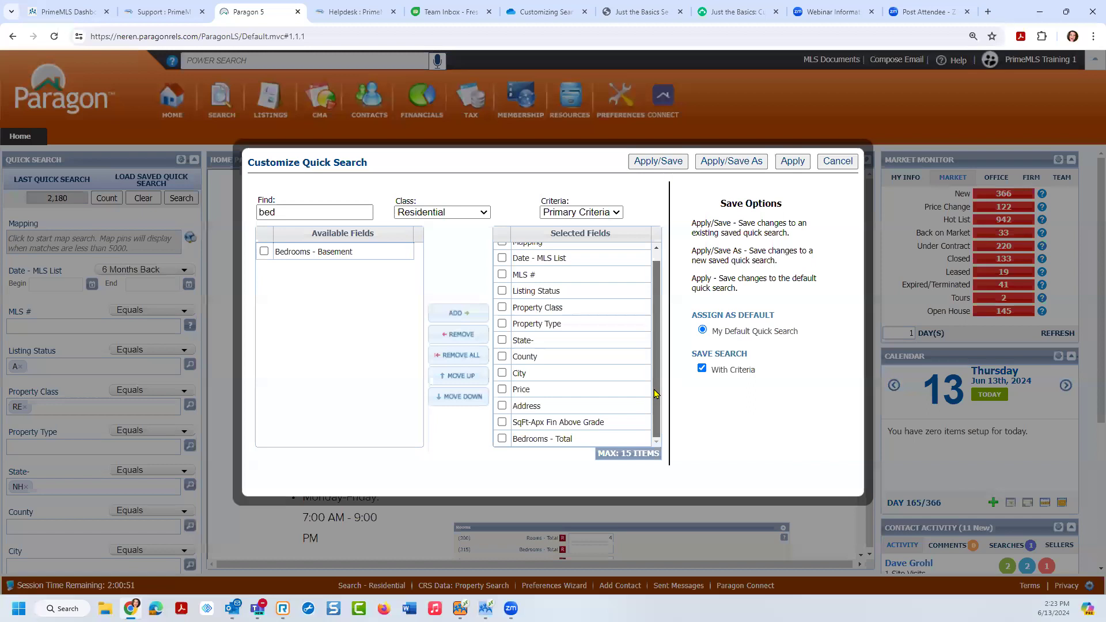
pyautogui.click(580, 443)
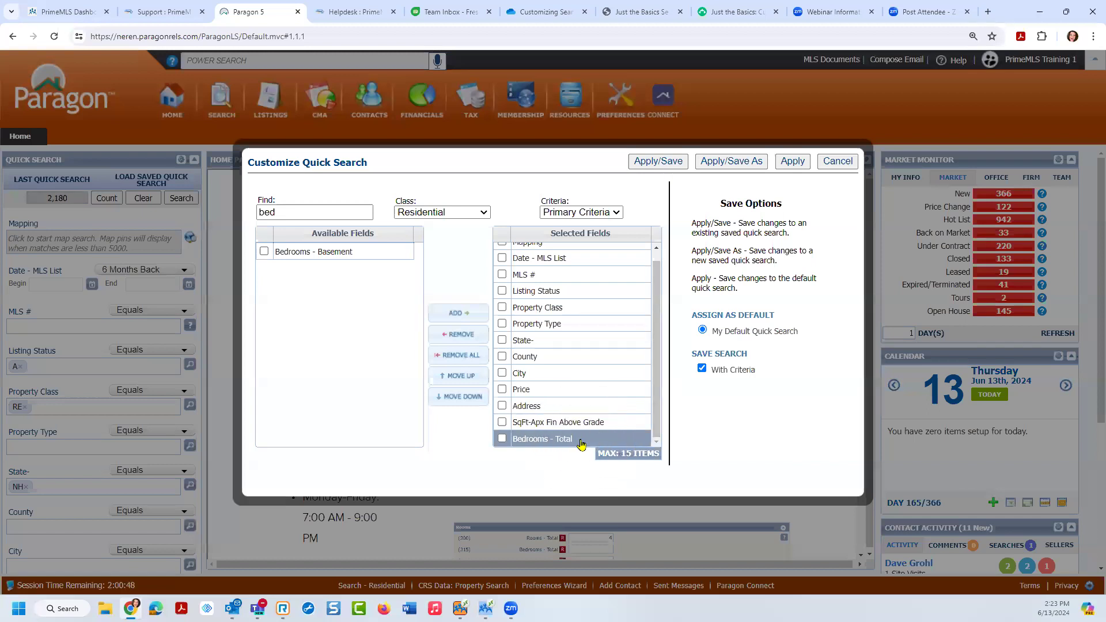
# Step: Search 'bath' and add Baths - Total to the selected fields
pyautogui.click(281, 213)
pyautogui.press('BackSpace')
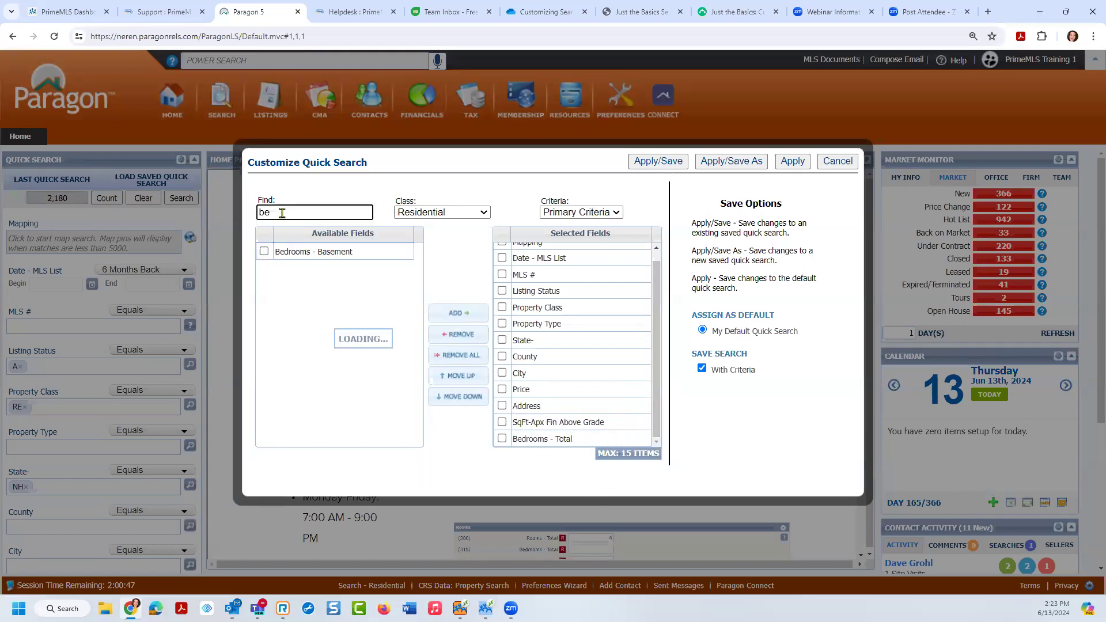
pyautogui.press('BackSpace')
pyautogui.press('BackSpace')
pyautogui.write('bath')
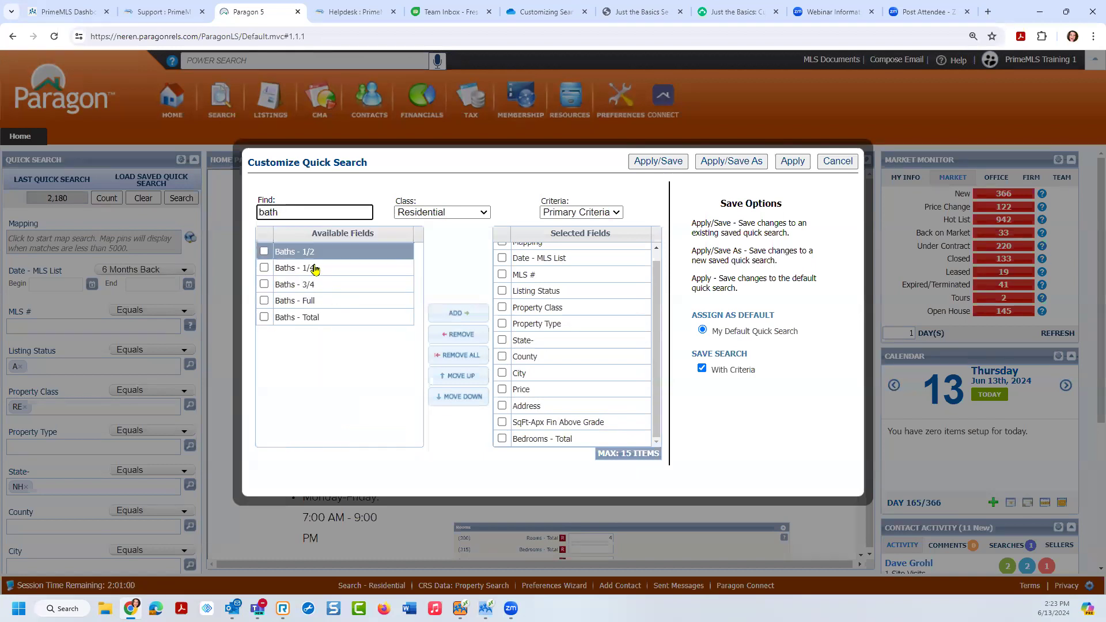
pyautogui.click(264, 318)
pyautogui.click(445, 316)
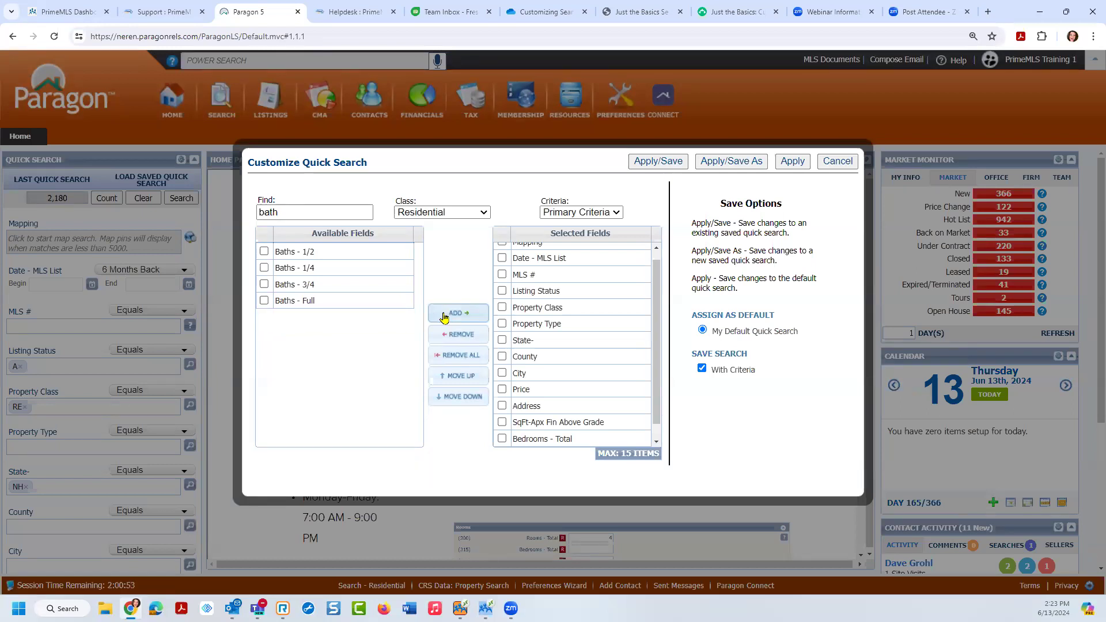
pyautogui.scroll(-1, 654, 358)
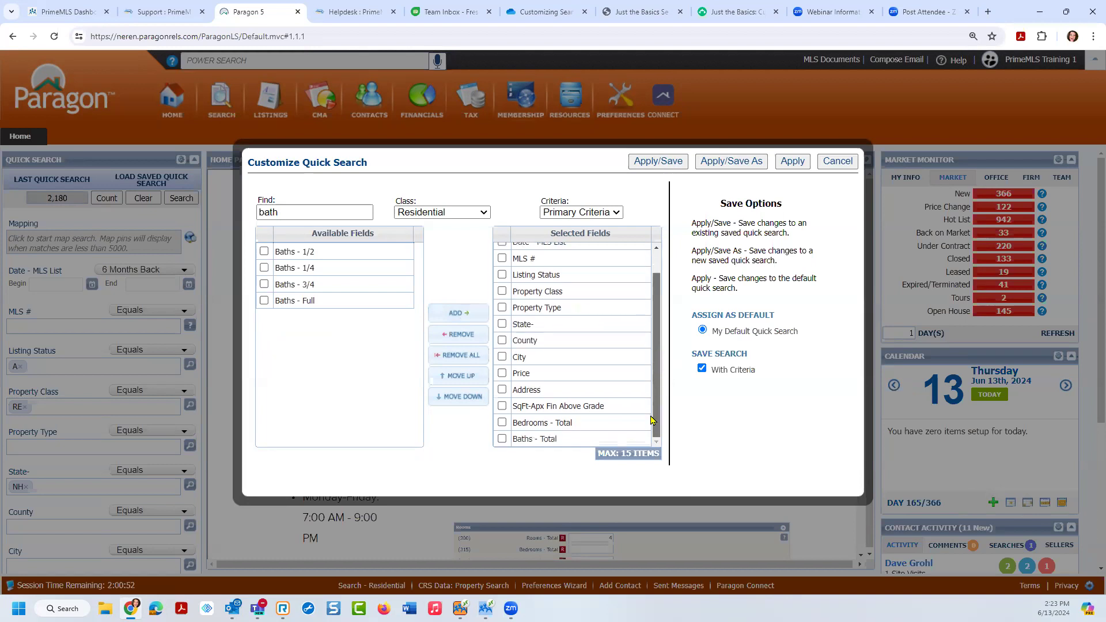
pyautogui.moveTo(288, 213); pyautogui.dragTo(206, 221)
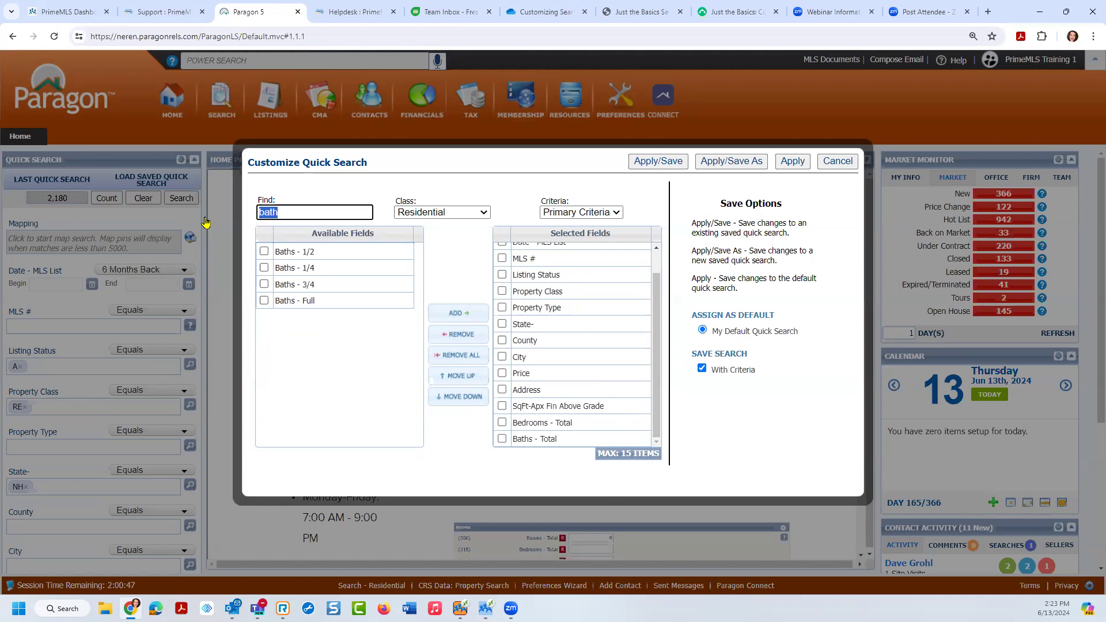
pyautogui.write('date')
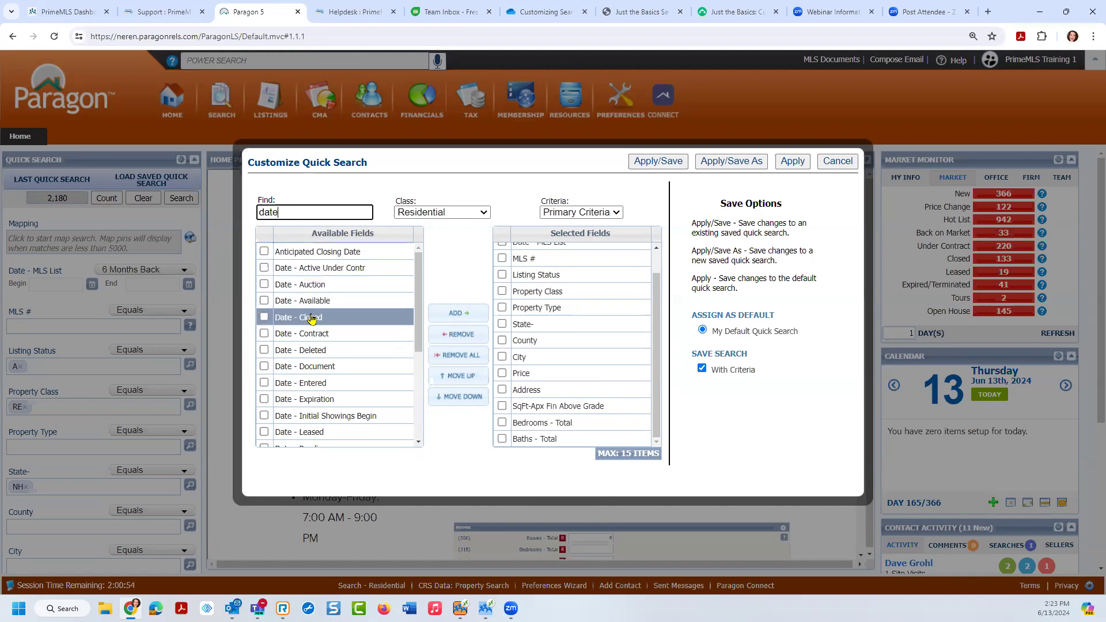
# Step: Add Date - Closed from the 'date' results to the selected quick search fields
pyautogui.doubleClick(341, 318)
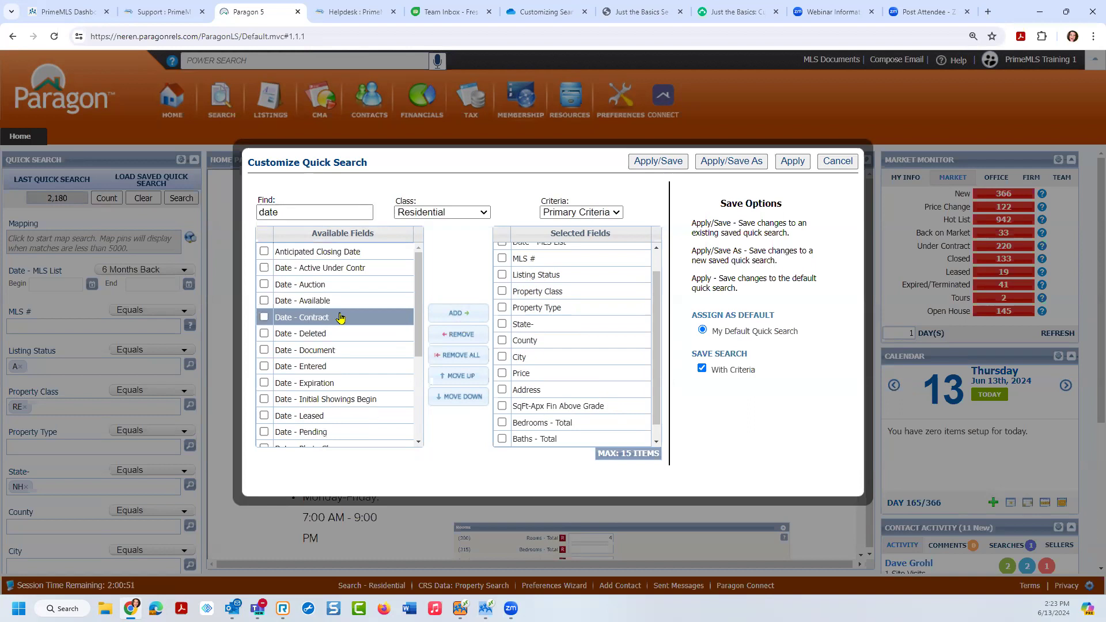
pyautogui.moveTo(659, 295); pyautogui.dragTo(660, 402)
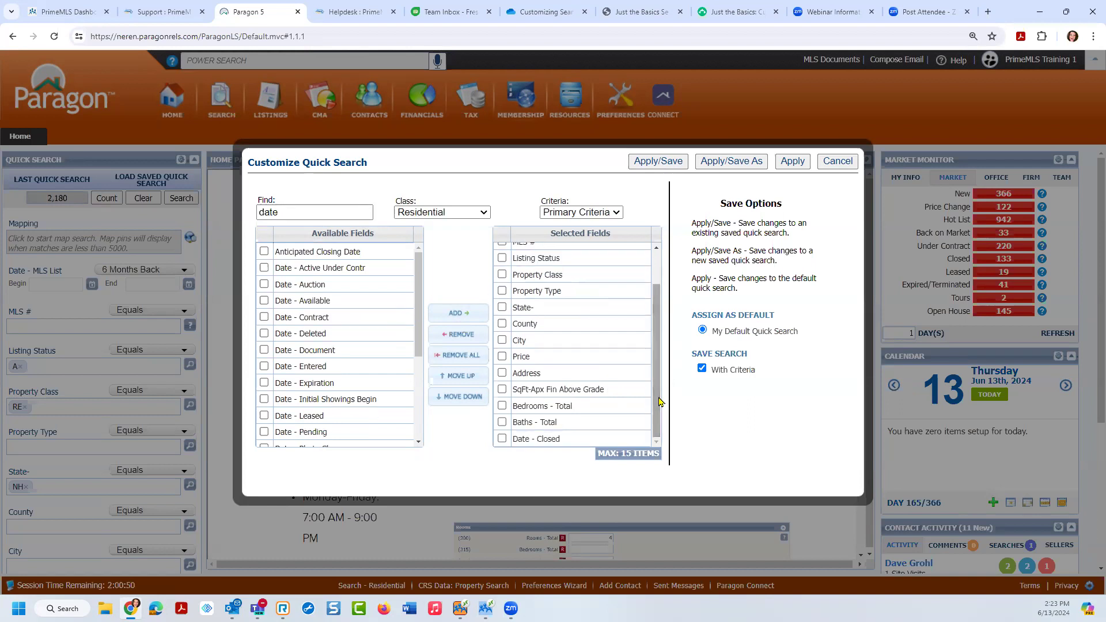
pyautogui.click(634, 456)
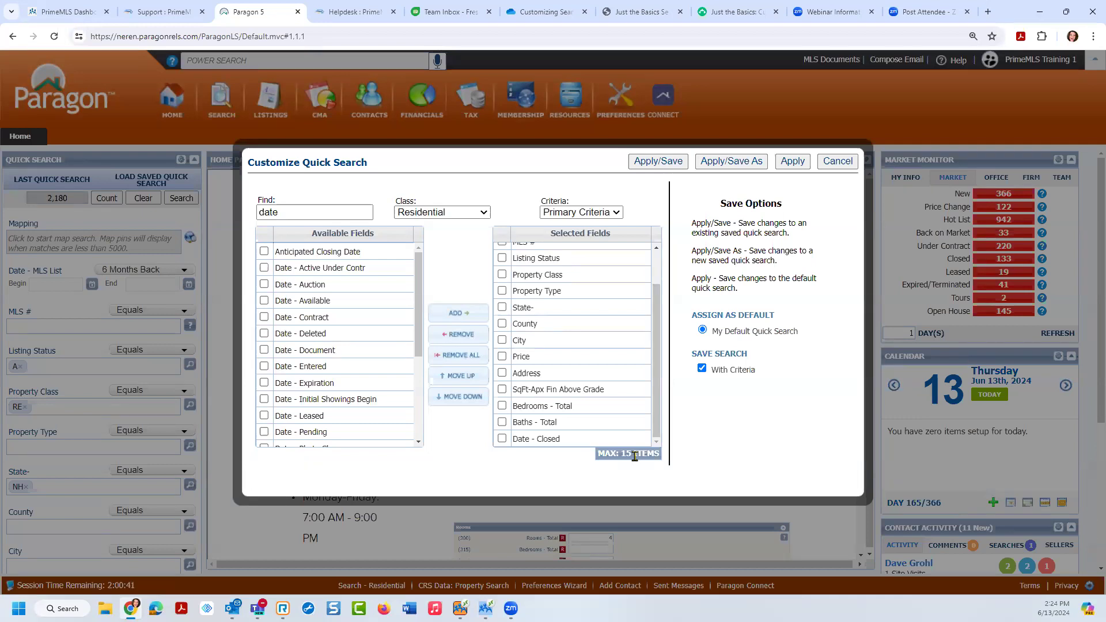
pyautogui.scroll(2, 657, 346)
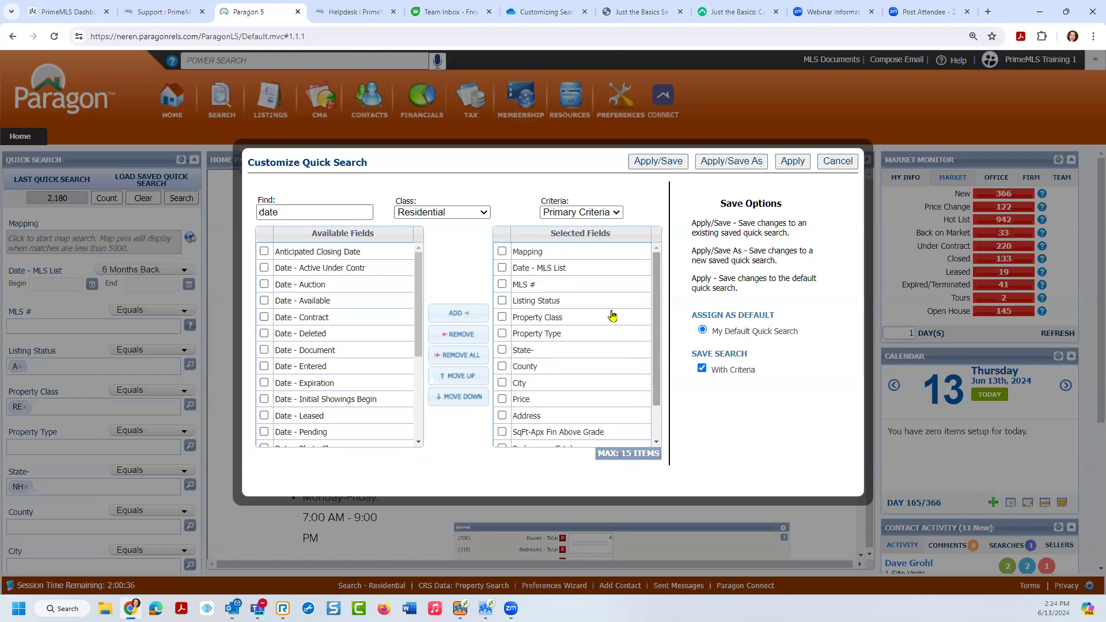
pyautogui.click(502, 252)
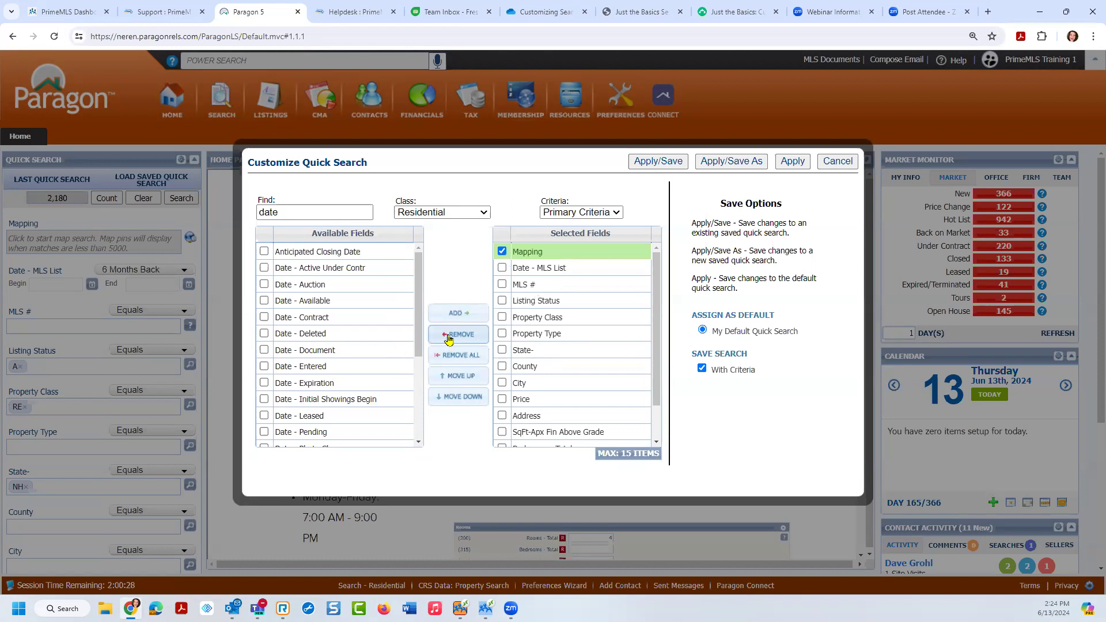
pyautogui.click(325, 250)
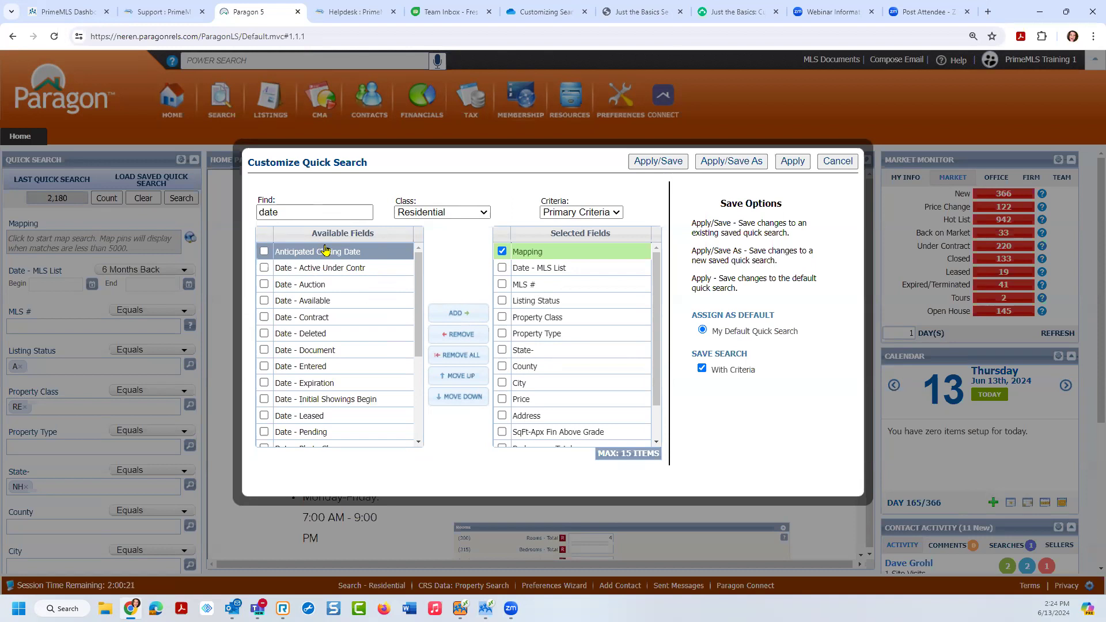
pyautogui.click(503, 252)
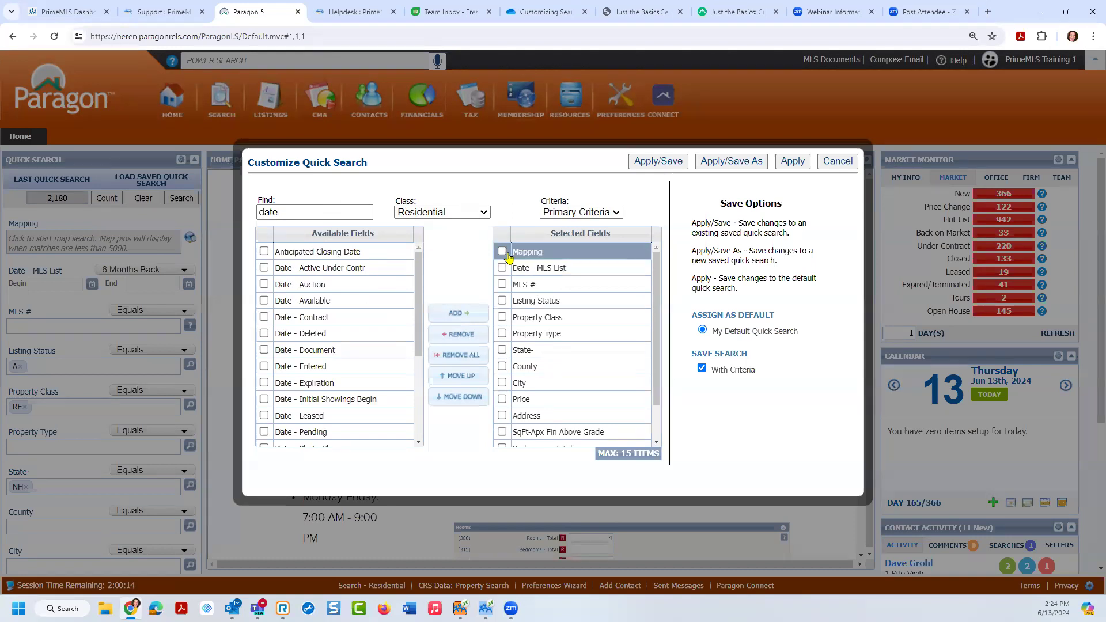
pyautogui.scroll(-1, 657, 371)
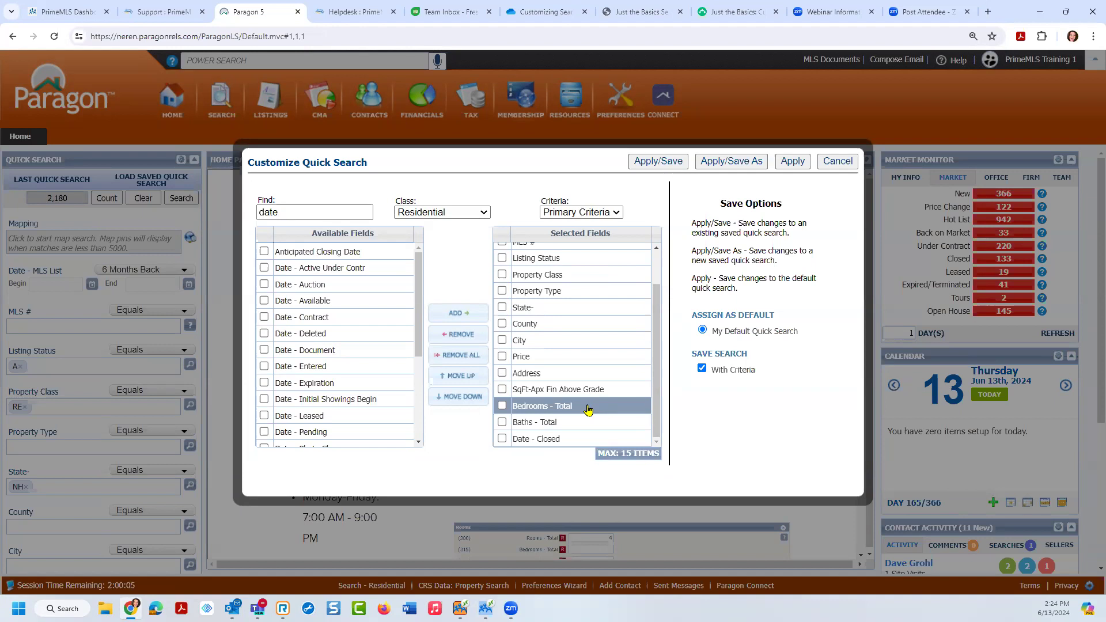
pyautogui.click(556, 440)
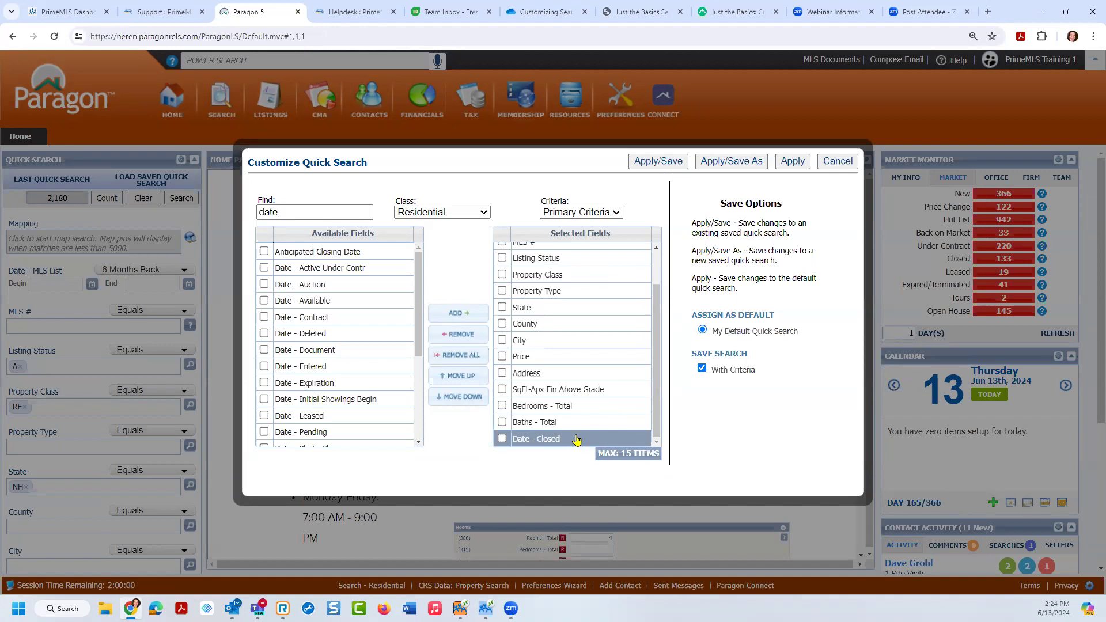
# Step: Move Date - Closed up so it sits right after Date - MLS List
pyautogui.click(576, 441)
pyautogui.moveTo(579, 425); pyautogui.dragTo(598, 286)
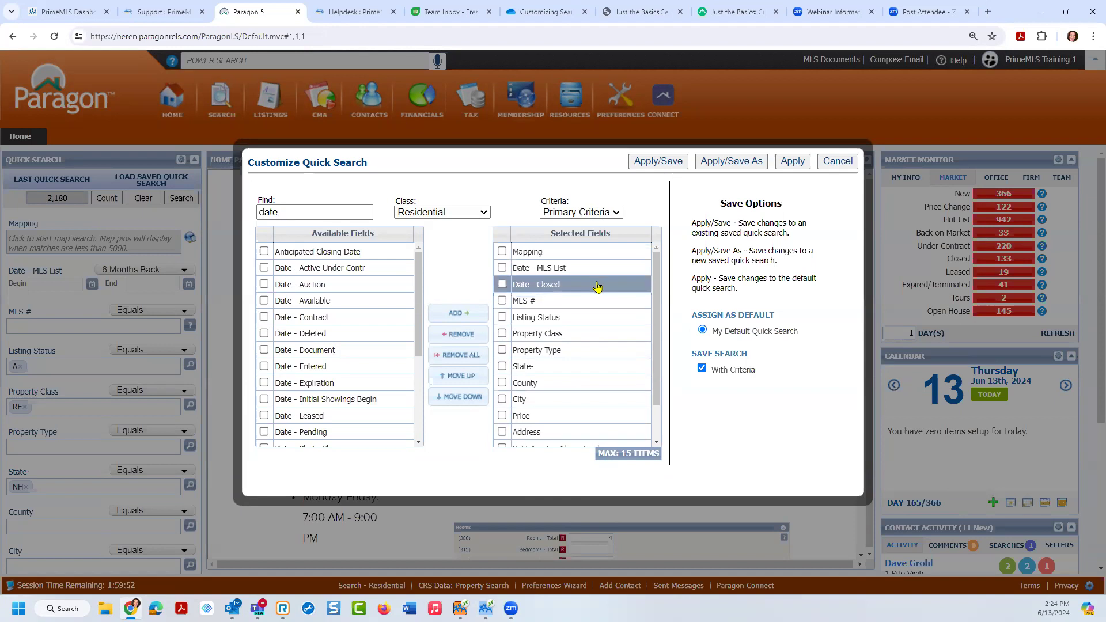
pyautogui.click(556, 265)
# Step: Tick Bedrooms - Total and Baths - Total, shift them up the list, then back down
pyautogui.scroll(-1, 655, 326)
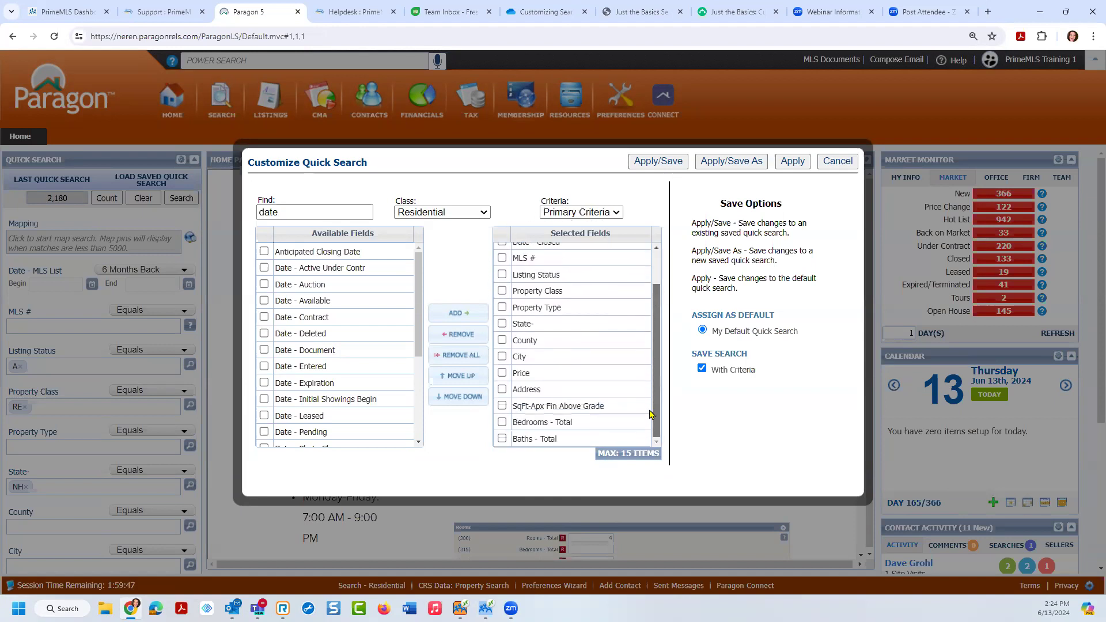
pyautogui.click(502, 423)
pyautogui.click(502, 440)
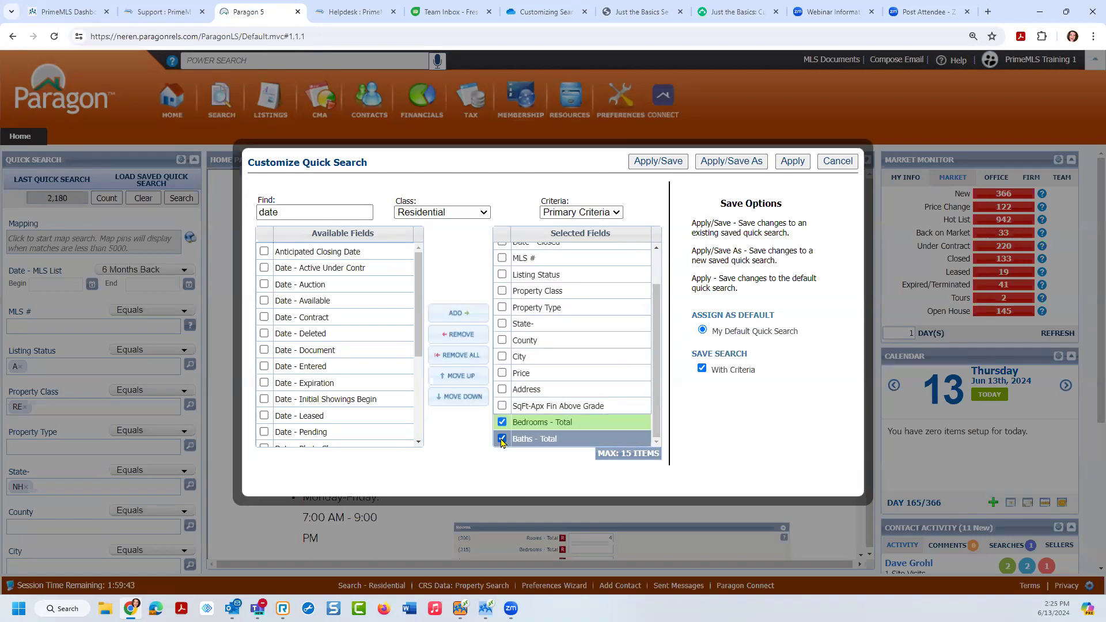
pyautogui.click(453, 382)
pyautogui.click(453, 383)
pyautogui.click(453, 383)
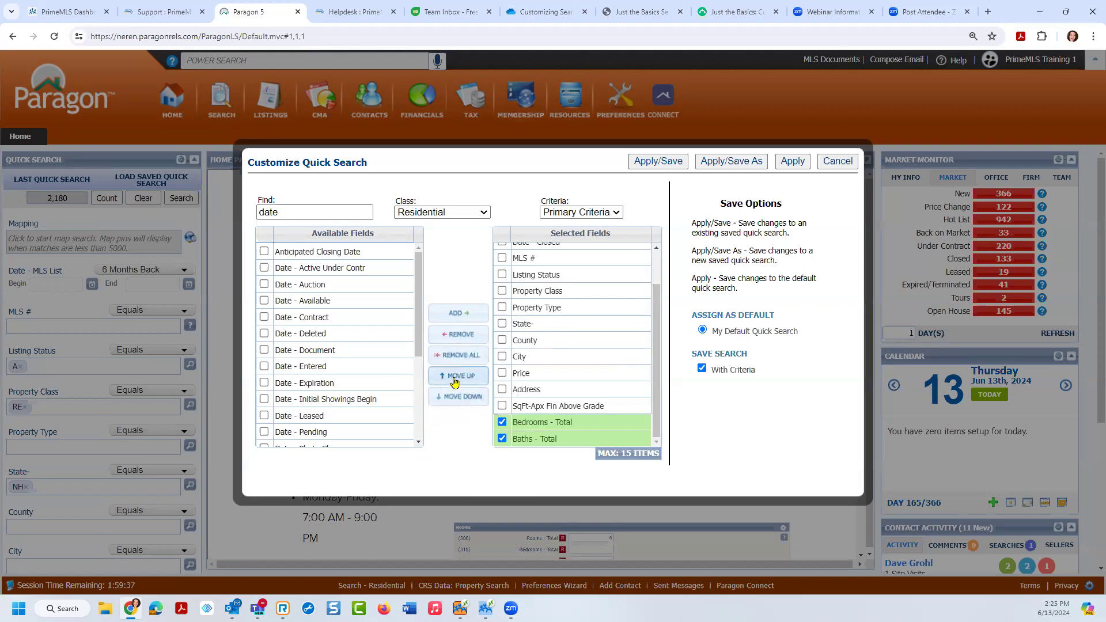
pyautogui.click(453, 383)
pyautogui.doubleClick(454, 383)
pyautogui.click(453, 382)
pyautogui.click(453, 382)
pyautogui.click(454, 382)
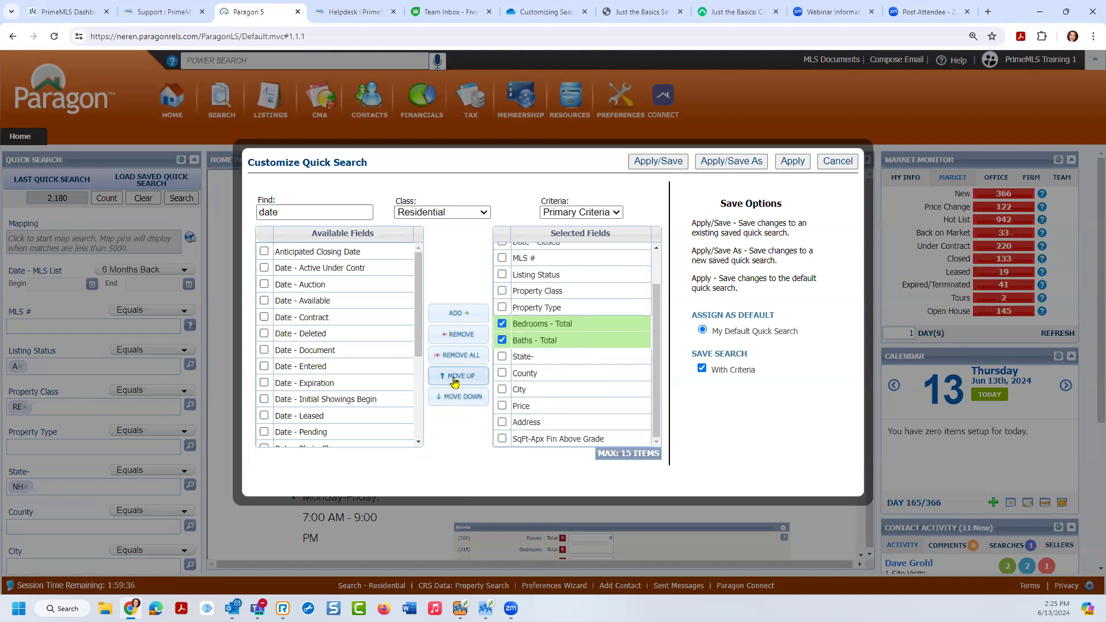
pyautogui.doubleClick(454, 382)
pyautogui.click(453, 383)
pyautogui.click(454, 382)
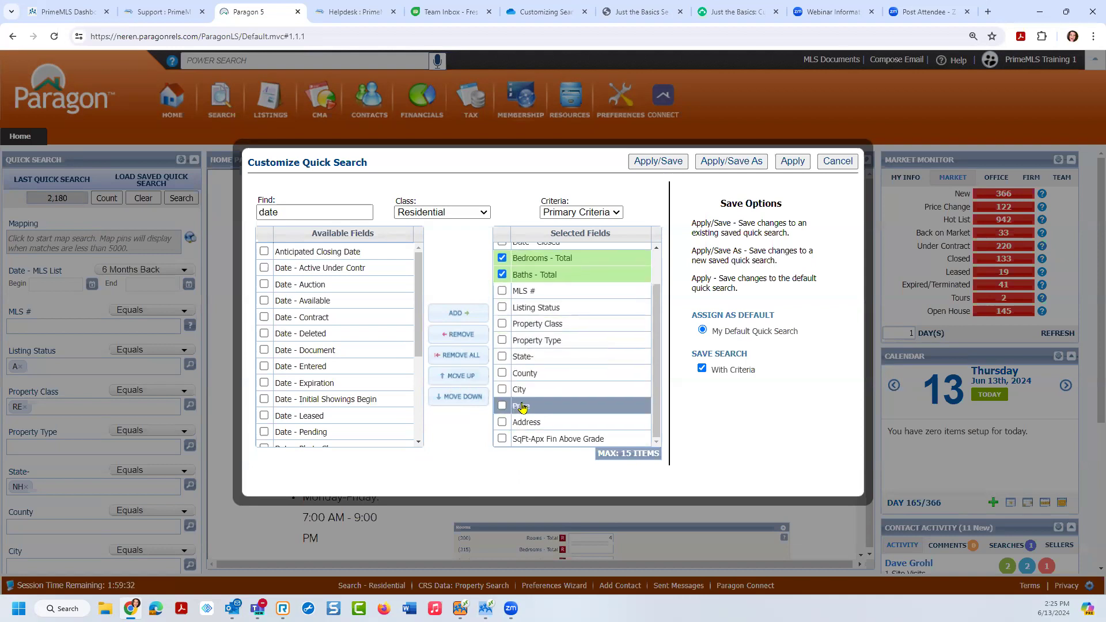
pyautogui.click(461, 396)
pyautogui.click(462, 396)
pyautogui.click(461, 396)
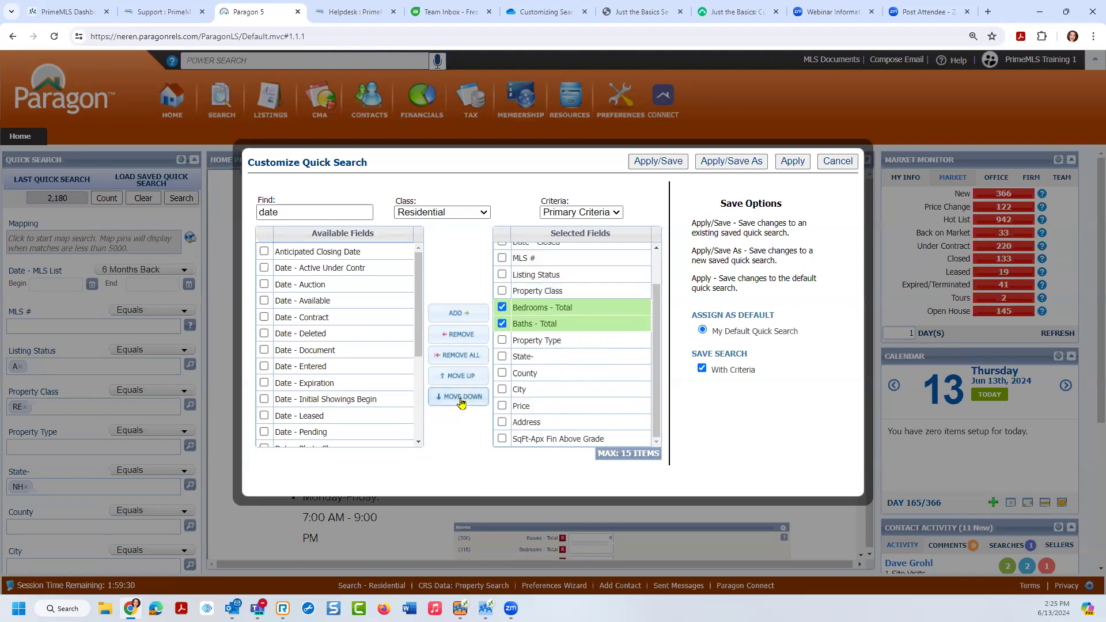
pyautogui.click(461, 396)
pyautogui.click(461, 396)
pyautogui.click(461, 396)
pyautogui.click(461, 397)
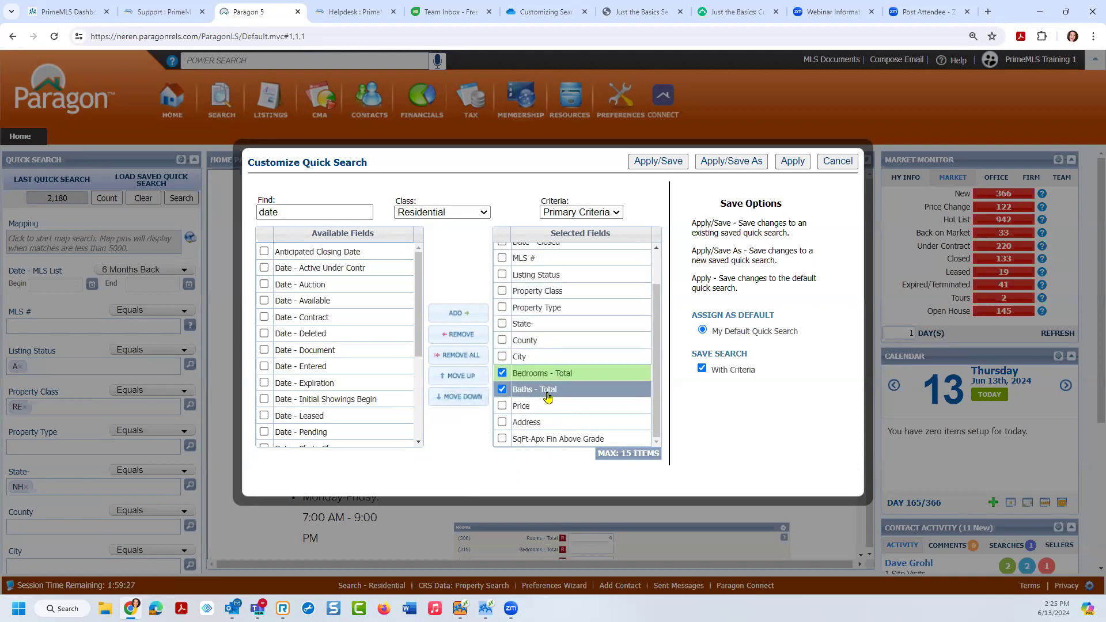
# Step: Uncheck Bedrooms - Total and Baths - Total and apply the field changes
pyautogui.moveTo(657, 370); pyautogui.dragTo(662, 333)
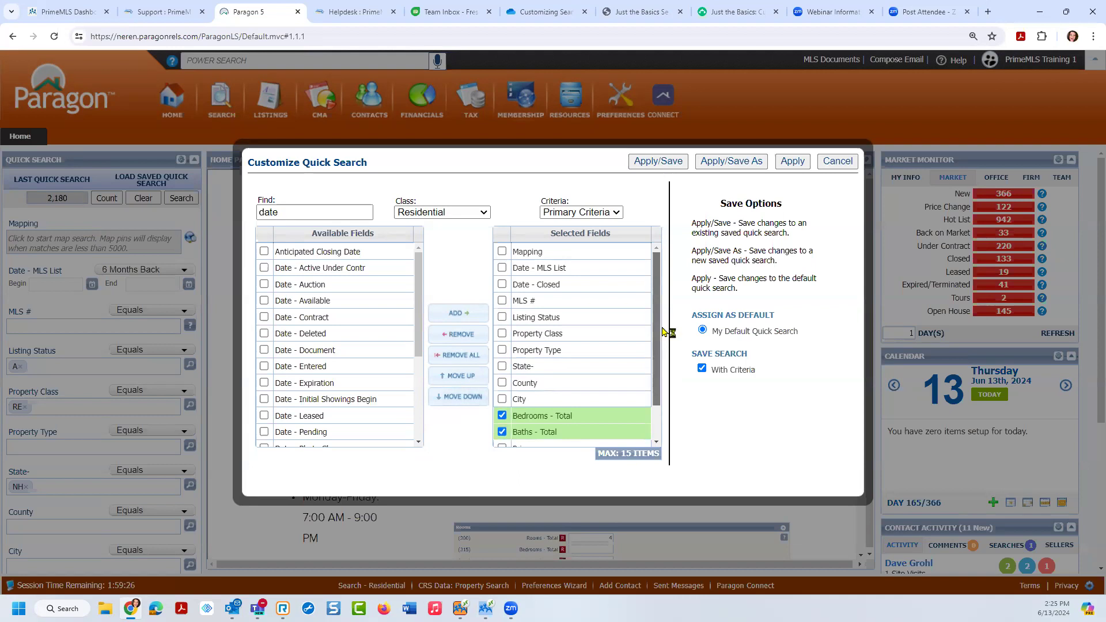
pyautogui.click(502, 415)
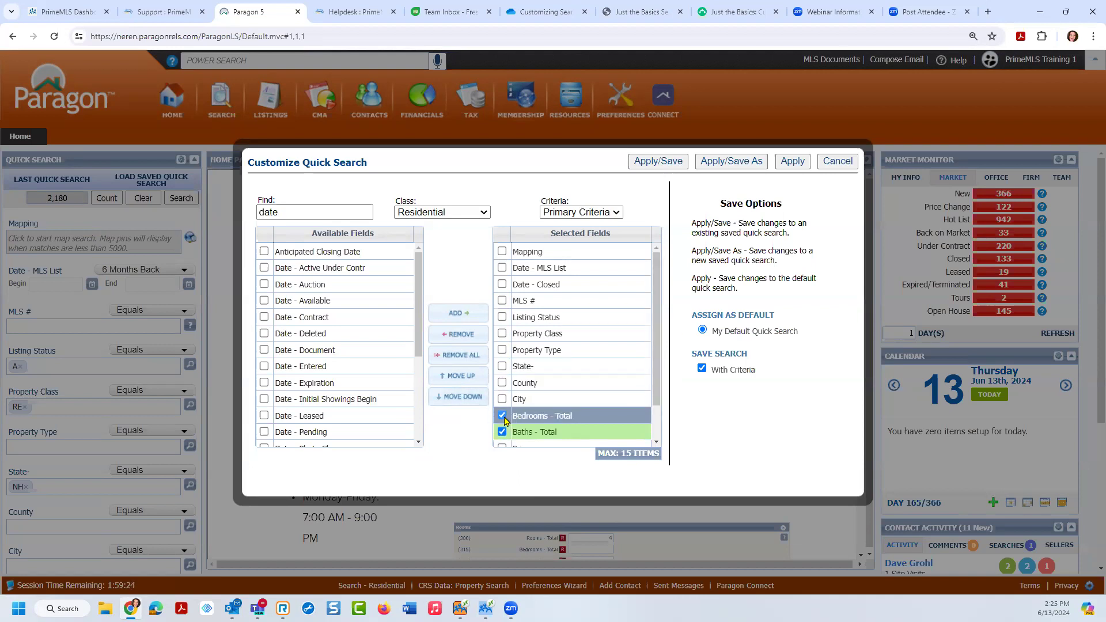
pyautogui.click(502, 433)
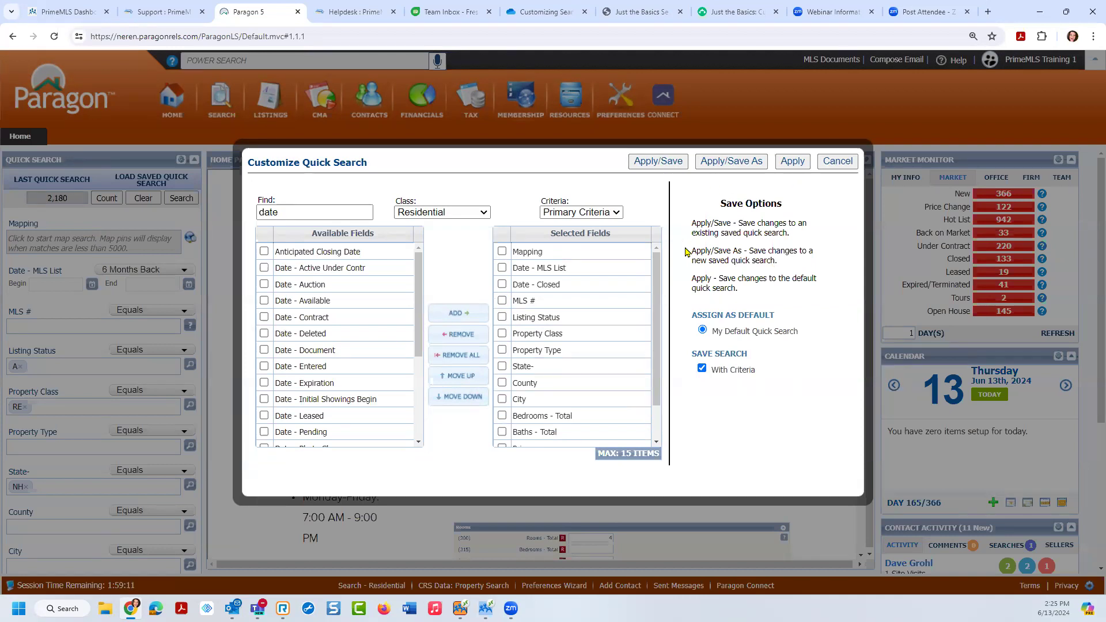
pyautogui.click(800, 168)
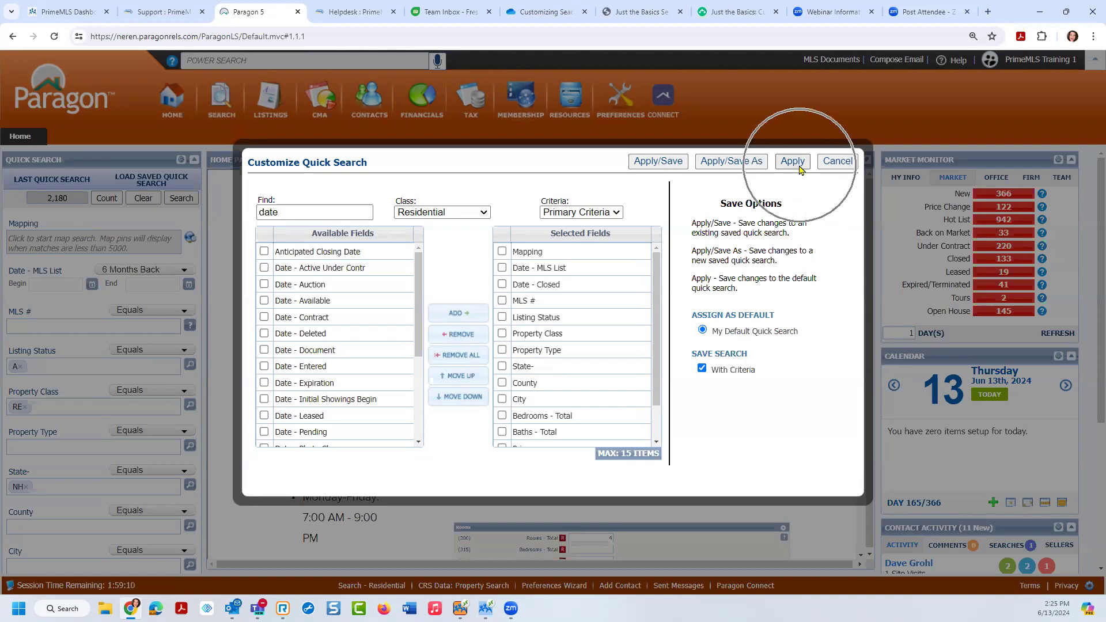
# Step: Apply the customized fields so Quick Search shows Date - Closed below Date - MLS List
pyautogui.click(725, 289)
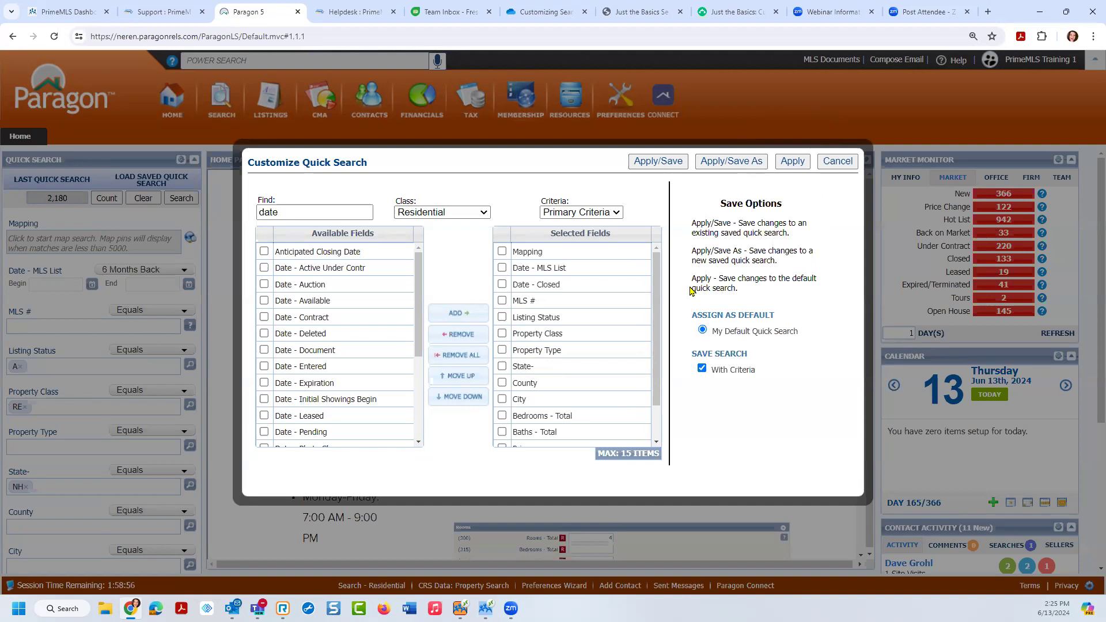
pyautogui.click(152, 182)
pyautogui.click(742, 167)
pyautogui.click(161, 183)
pyautogui.click(161, 183)
pyautogui.click(160, 182)
pyautogui.click(646, 170)
pyautogui.click(743, 374)
pyautogui.click(793, 162)
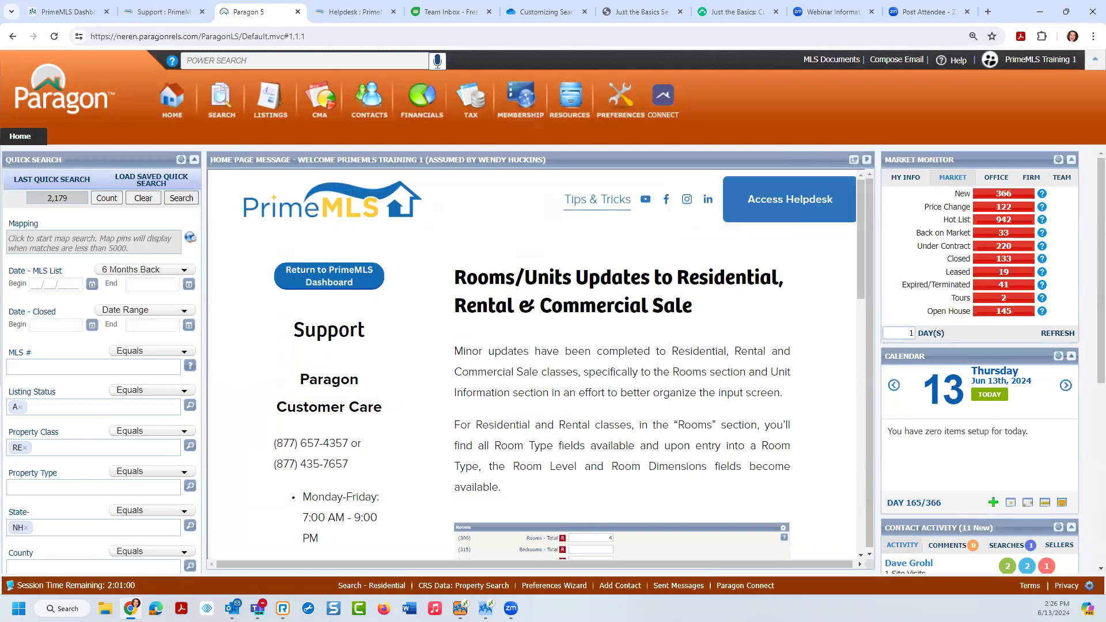
# Step: Switch Listing Status to CL - Closed, then reload the home page to reset Quick Search
pyautogui.click(57, 285)
pyautogui.click(21, 407)
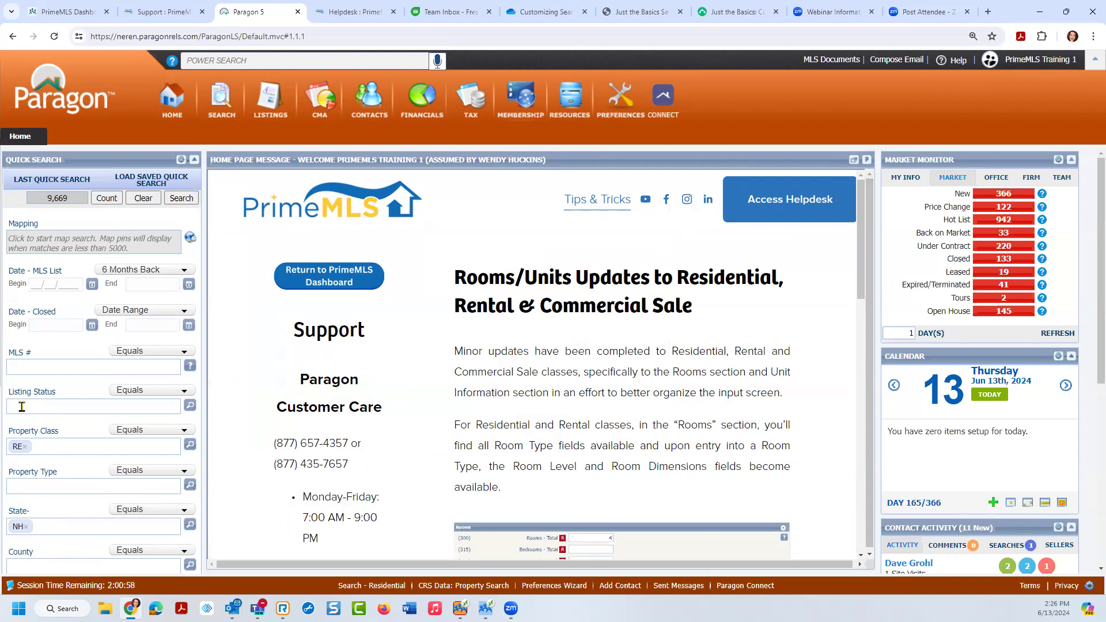
pyautogui.write('c')
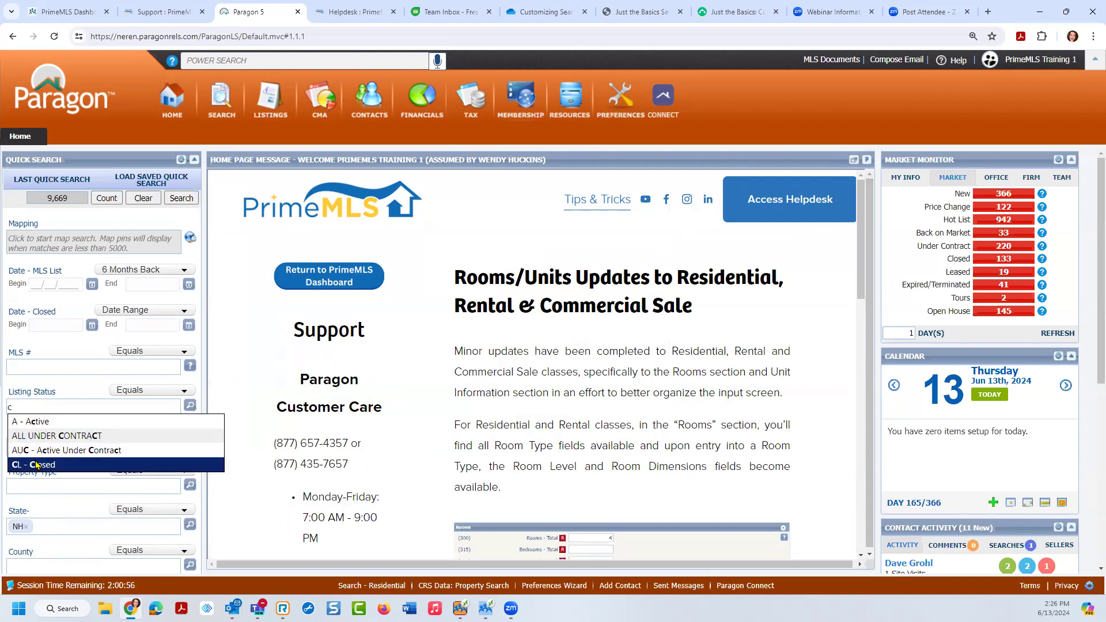
pyautogui.click(36, 465)
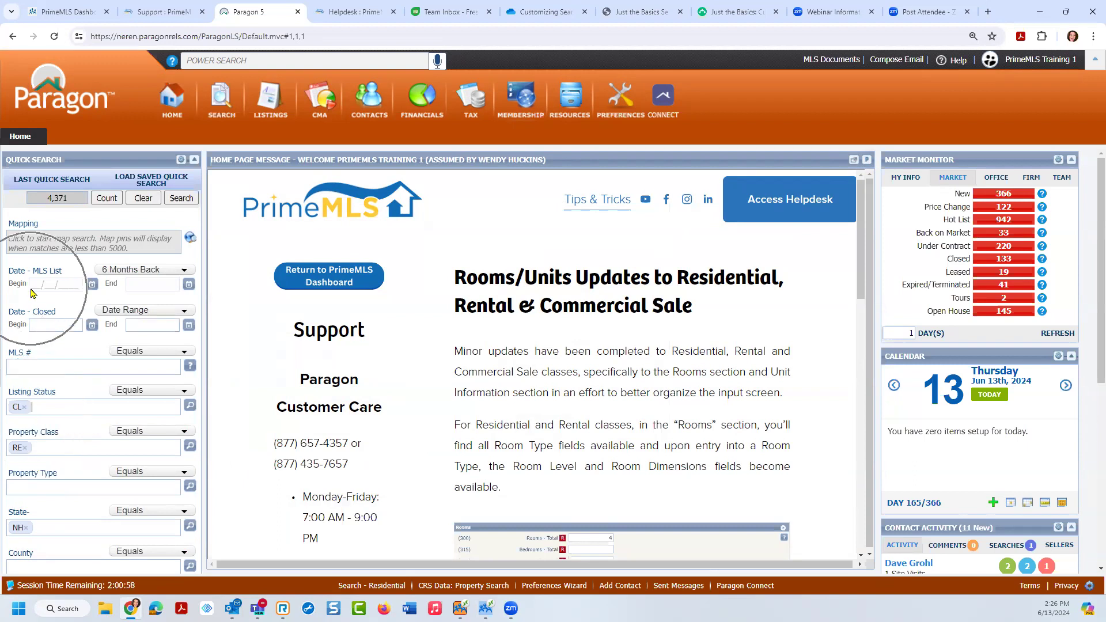
pyautogui.click(171, 277)
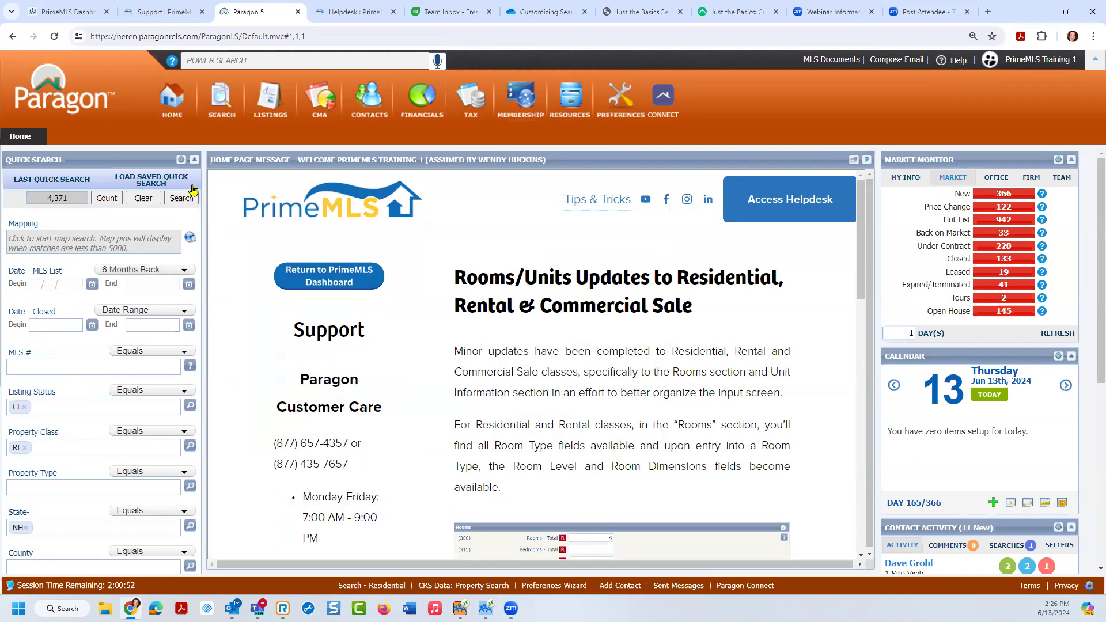
pyautogui.click(180, 110)
pyautogui.click(177, 107)
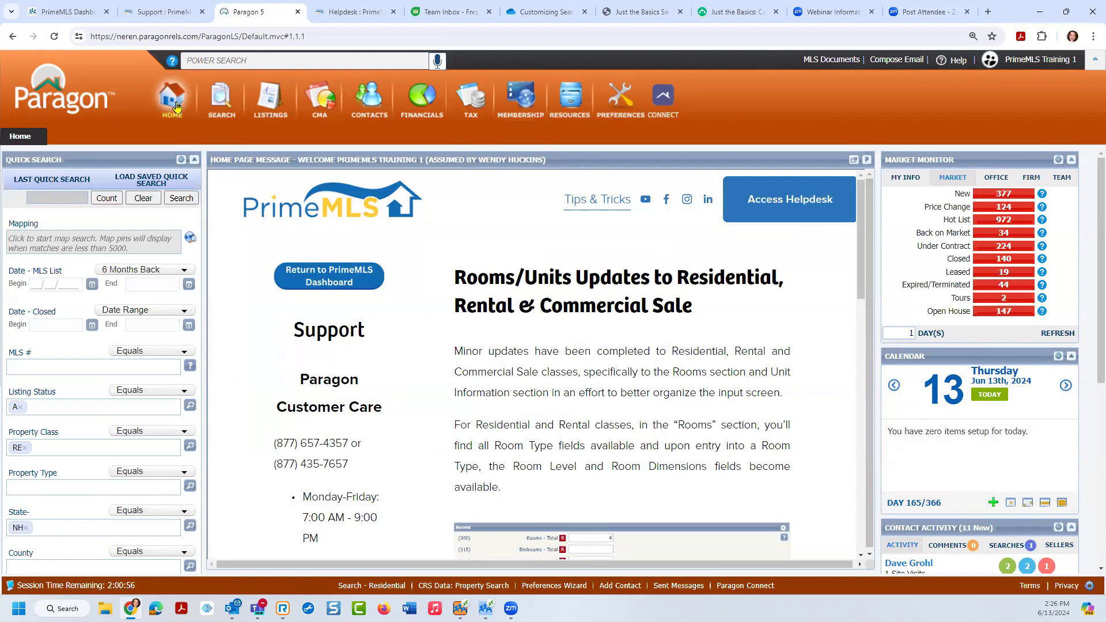
# Step: Refresh the Quick Search panel and bring up the Search menu of classes and saved searches
pyautogui.click(180, 163)
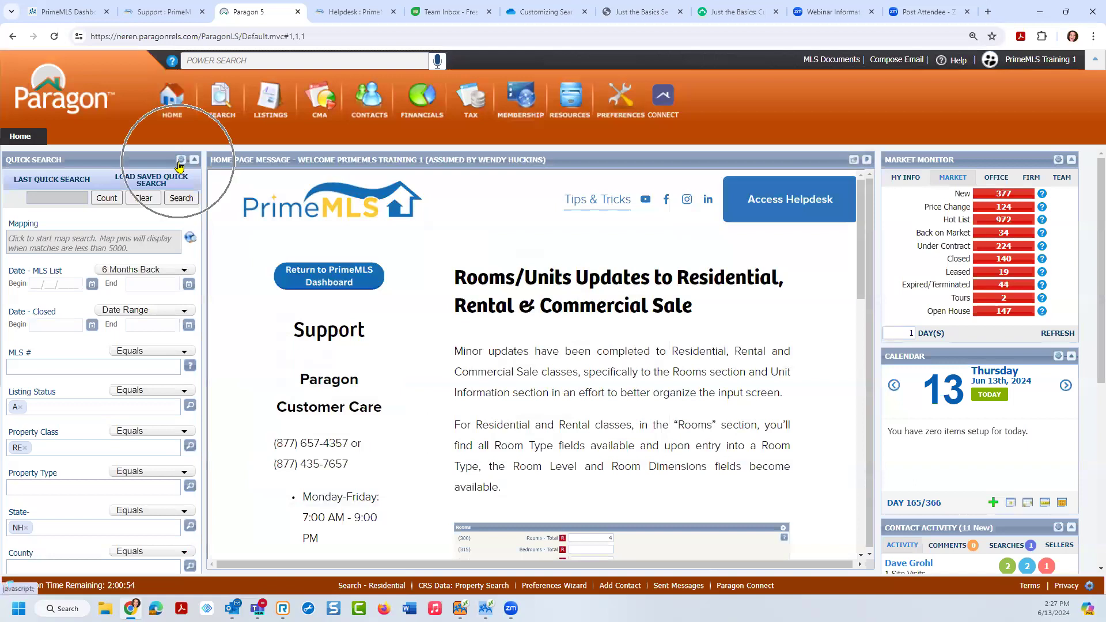
pyautogui.click(35, 413)
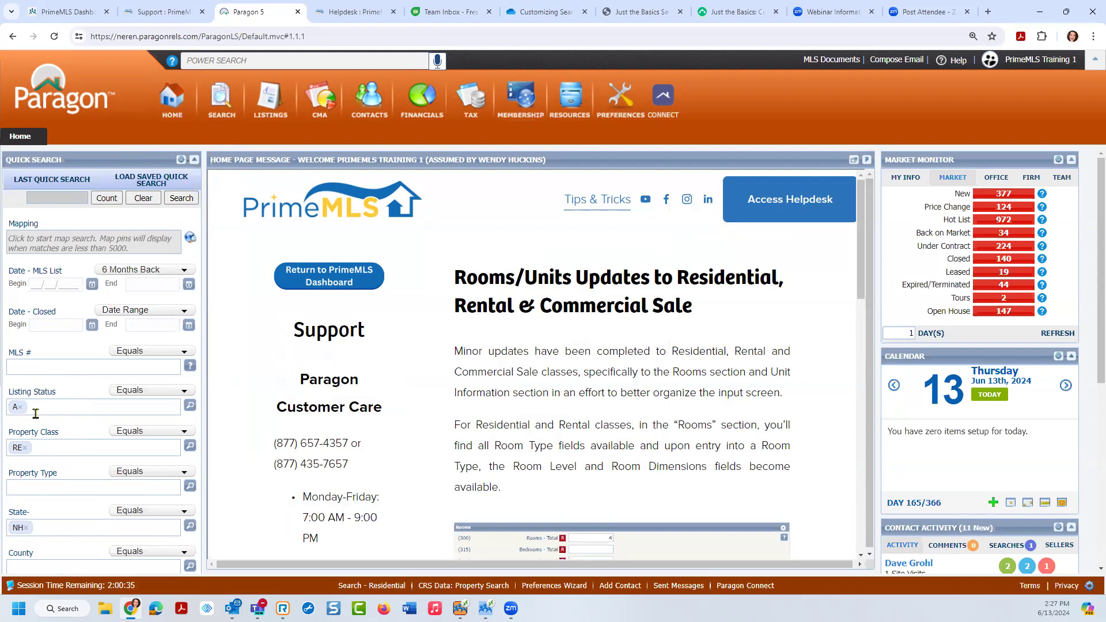
pyautogui.moveTo(218, 107)
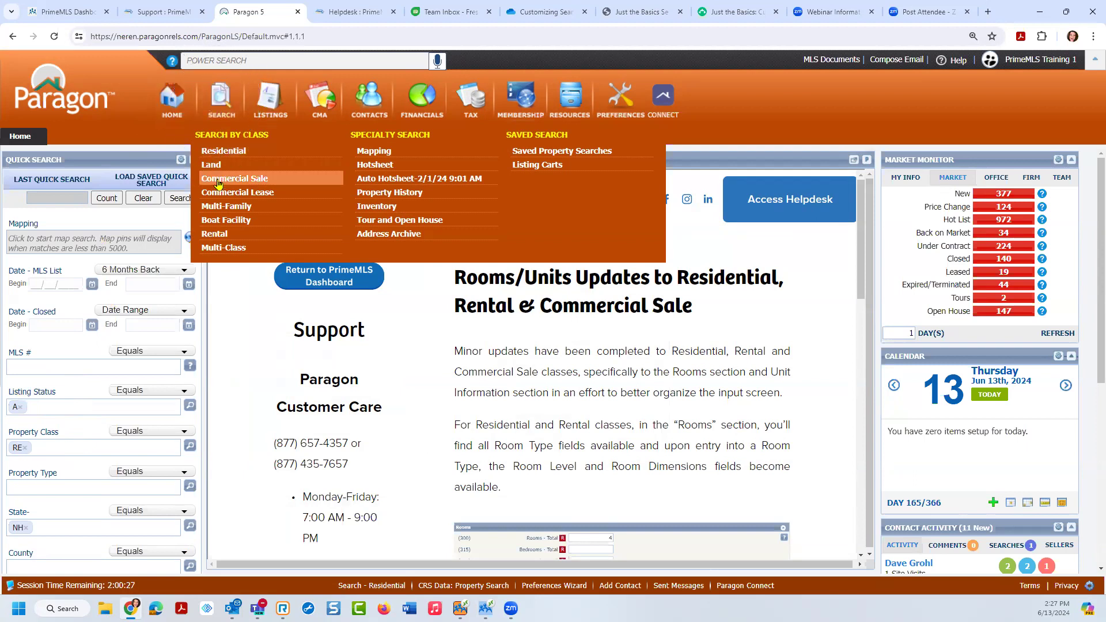
# Step: Choose Residential under Search by Class to start a new Residential search
pyautogui.click(216, 254)
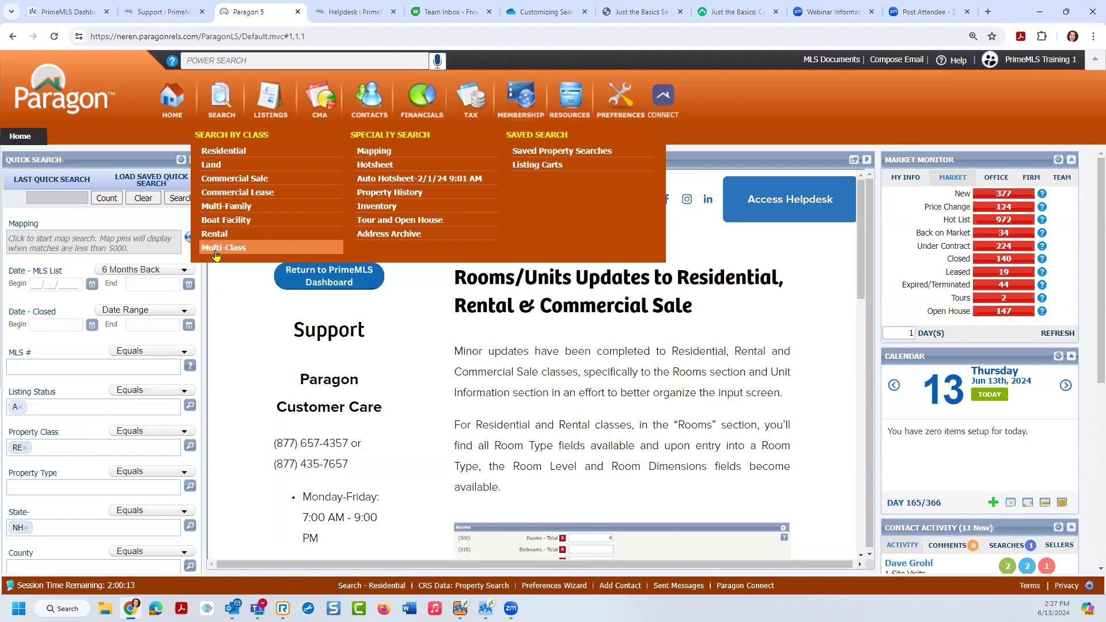
pyautogui.click(216, 249)
pyautogui.click(543, 142)
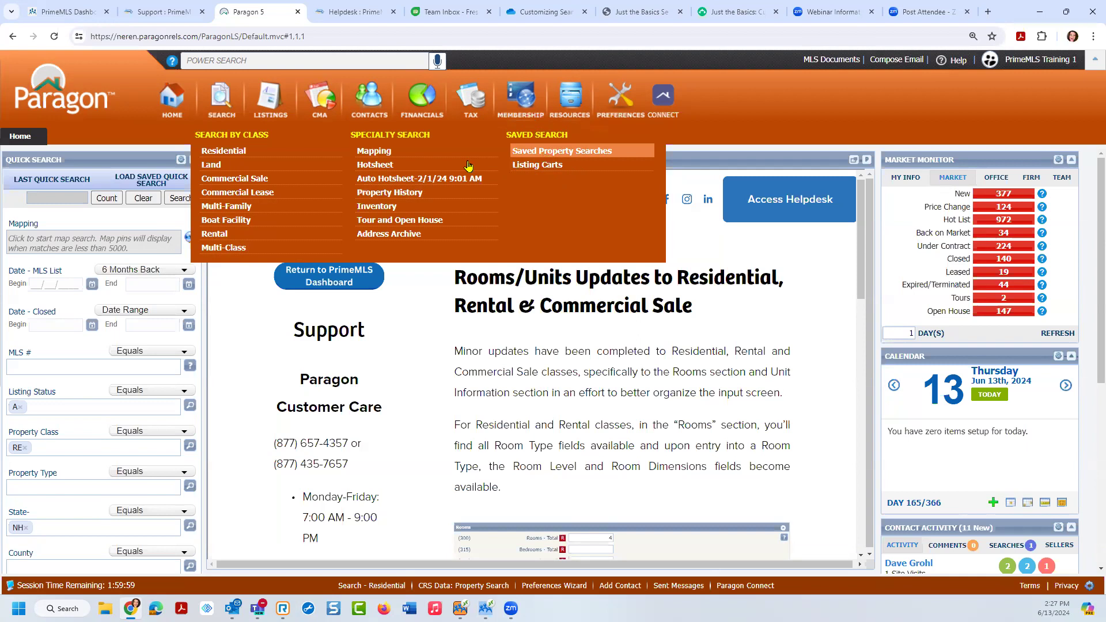
pyautogui.click(244, 152)
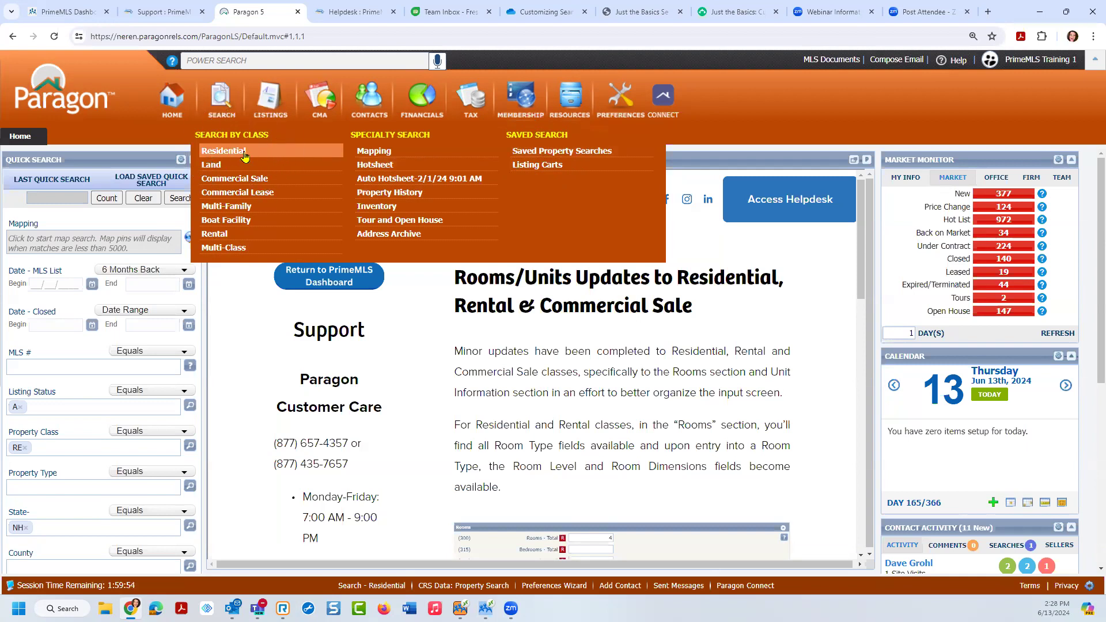
pyautogui.click(230, 156)
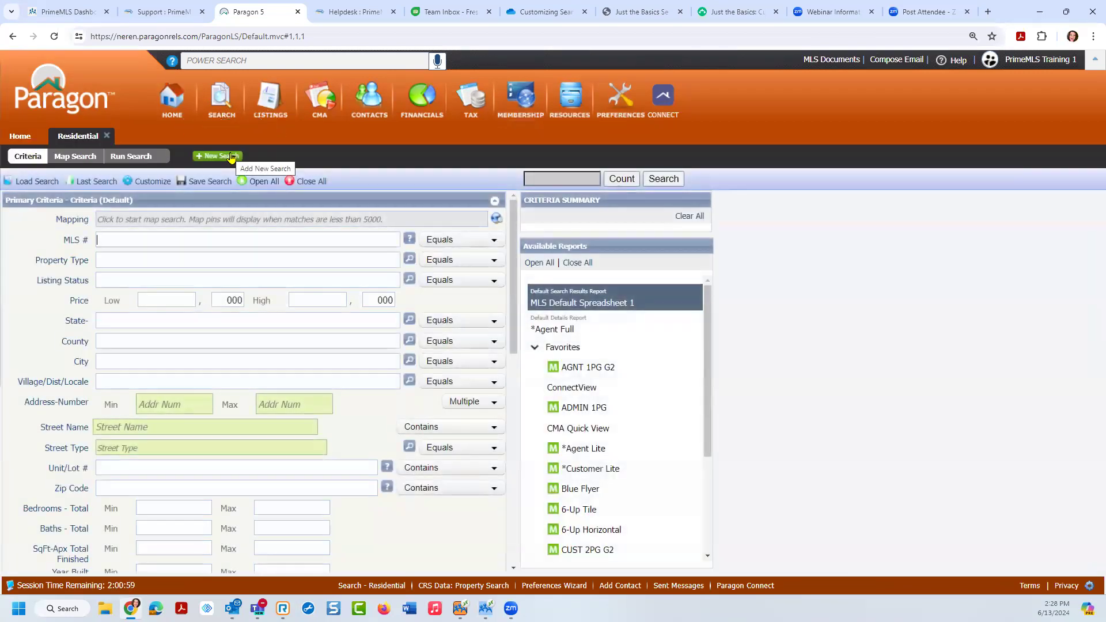
# Step: Choose Customize > Fields on the Residential criteria toolbar
pyautogui.moveTo(36, 182)
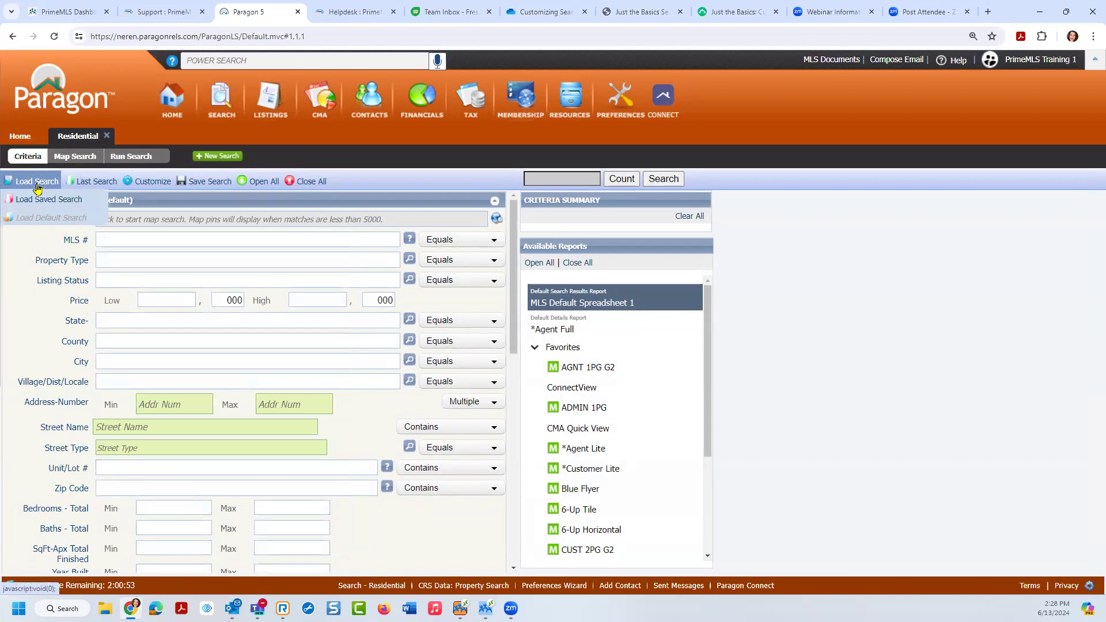
pyautogui.click(146, 184)
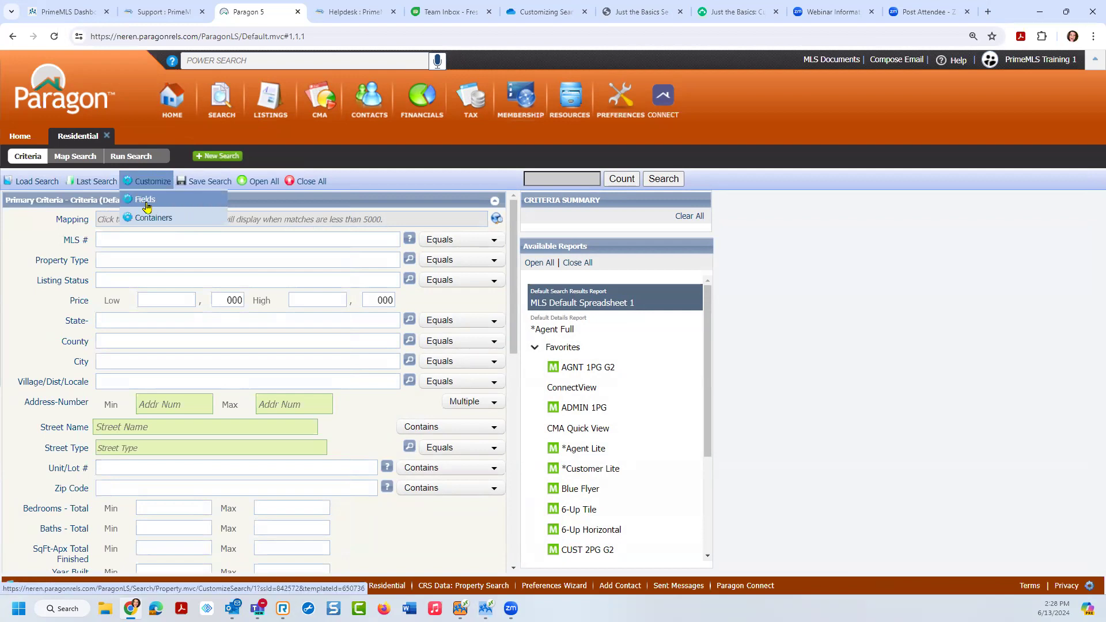
pyautogui.click(147, 203)
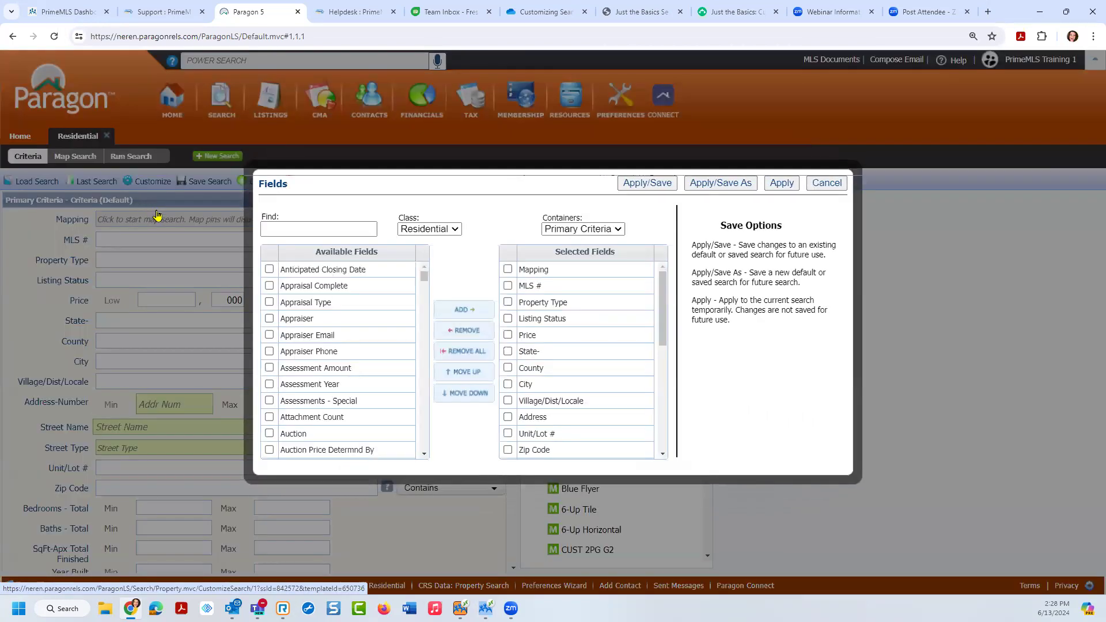
# Step: Review the Fields dialog and cancel it without making changes
pyautogui.click(665, 460)
pyautogui.click(667, 464)
pyautogui.click(738, 193)
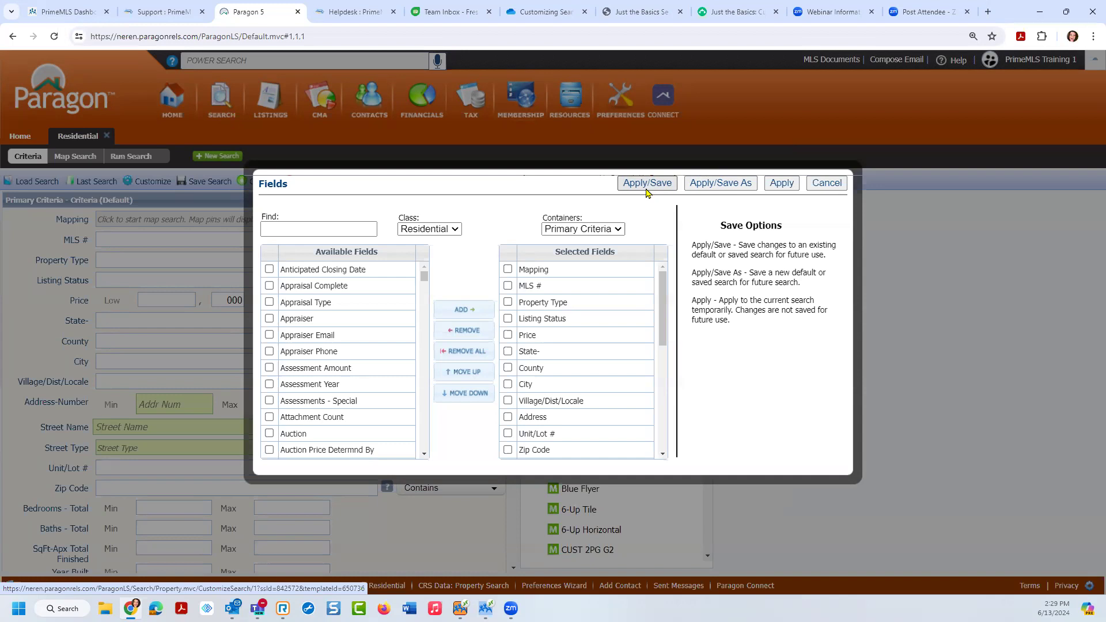
pyautogui.click(825, 183)
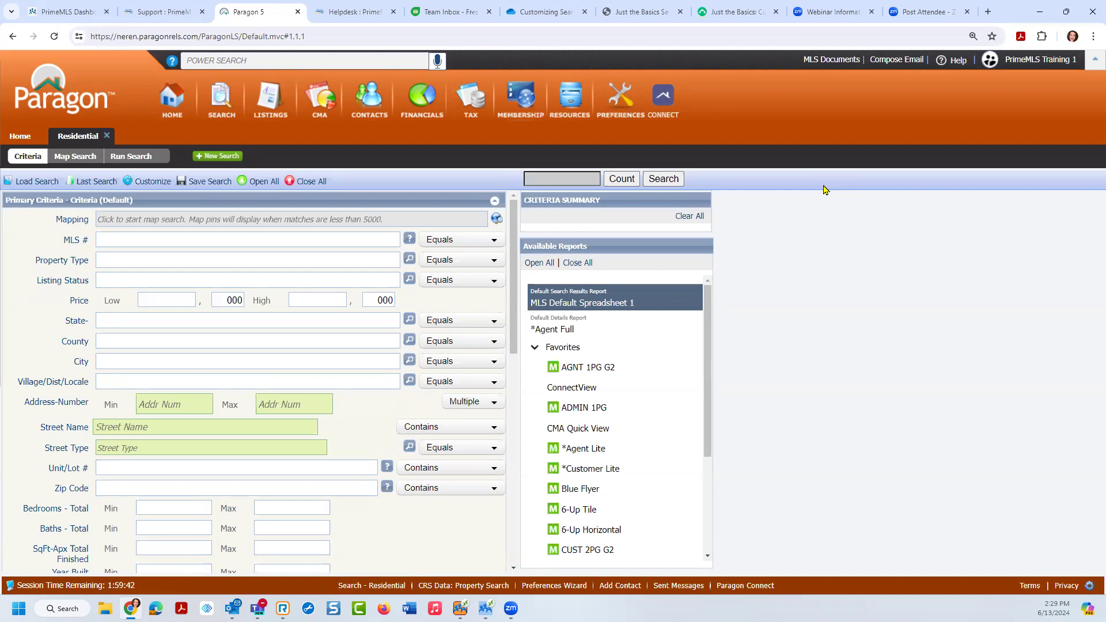
# Step: Launch Paragon Connect from the CONNECT icon in the top bar
pyautogui.click(668, 101)
pyautogui.click(668, 100)
pyautogui.click(668, 101)
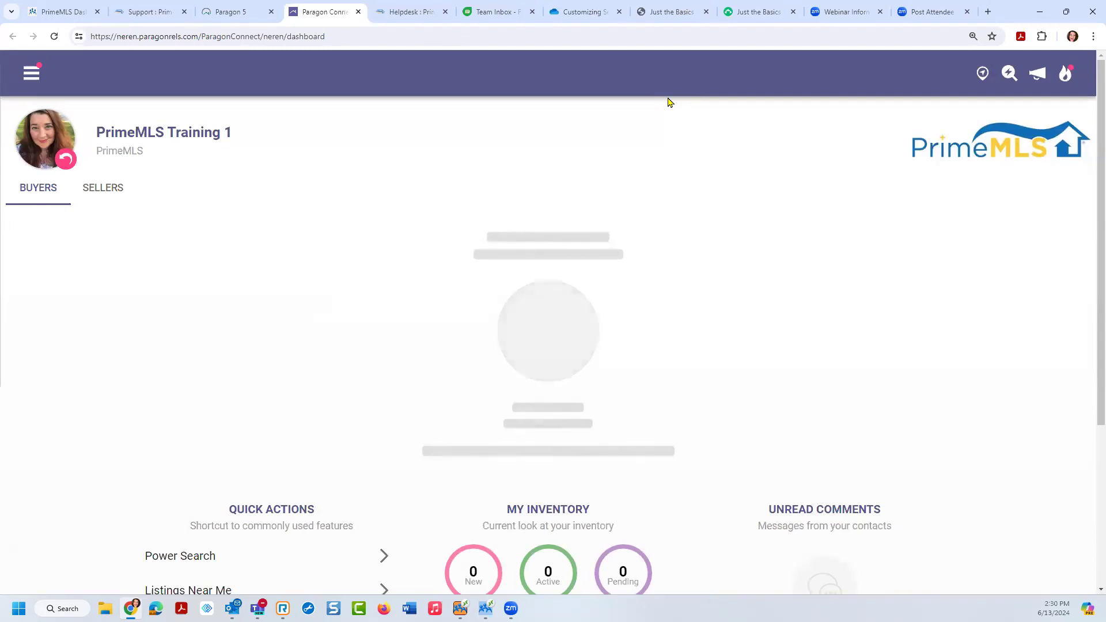
# Step: Open the side navigation drawer from the hamburger icon at top left
pyautogui.click(33, 78)
pyautogui.click(33, 77)
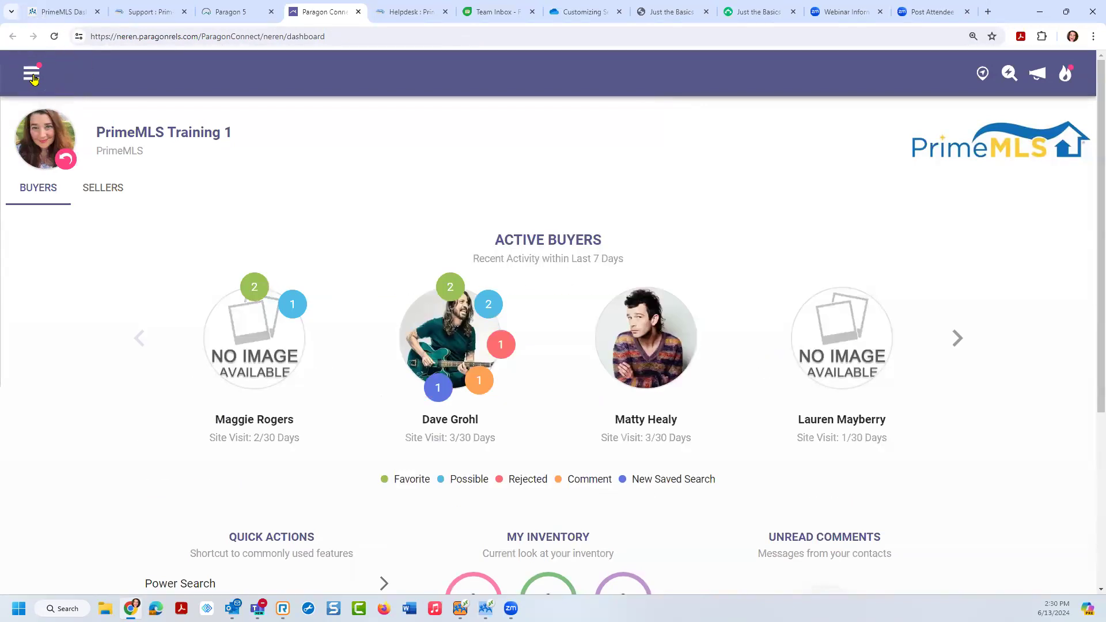
pyautogui.click(33, 78)
pyautogui.click(32, 78)
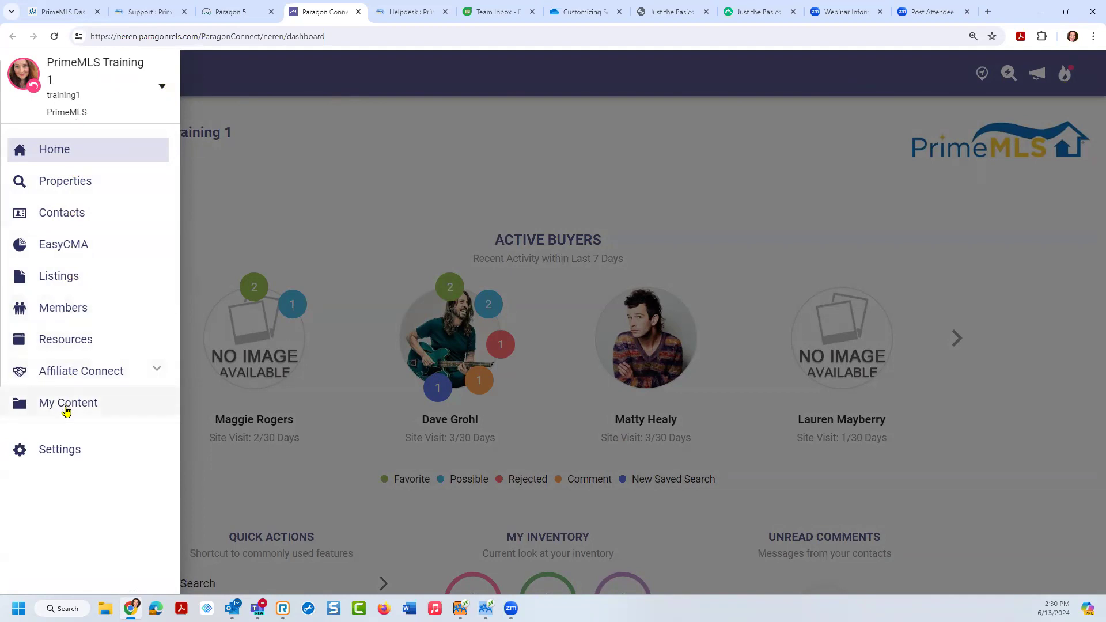
# Step: Visit the Properties searches page and its class list, then go back to the dashboard
pyautogui.click(64, 187)
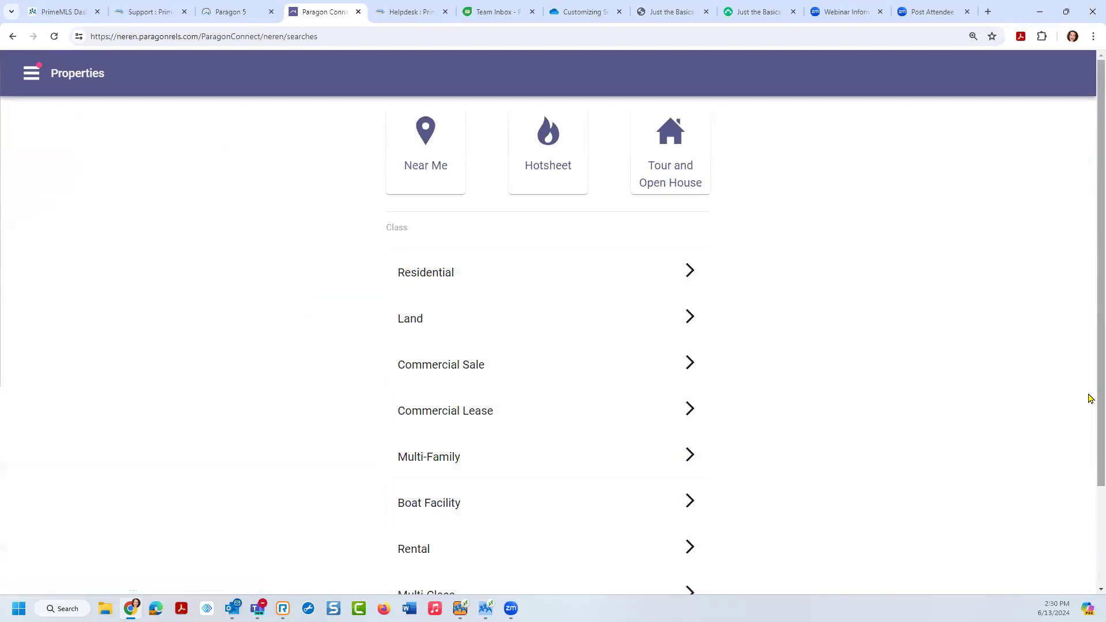
pyautogui.scroll(-1, 1090, 460)
pyautogui.scroll(-1, 1090, 459)
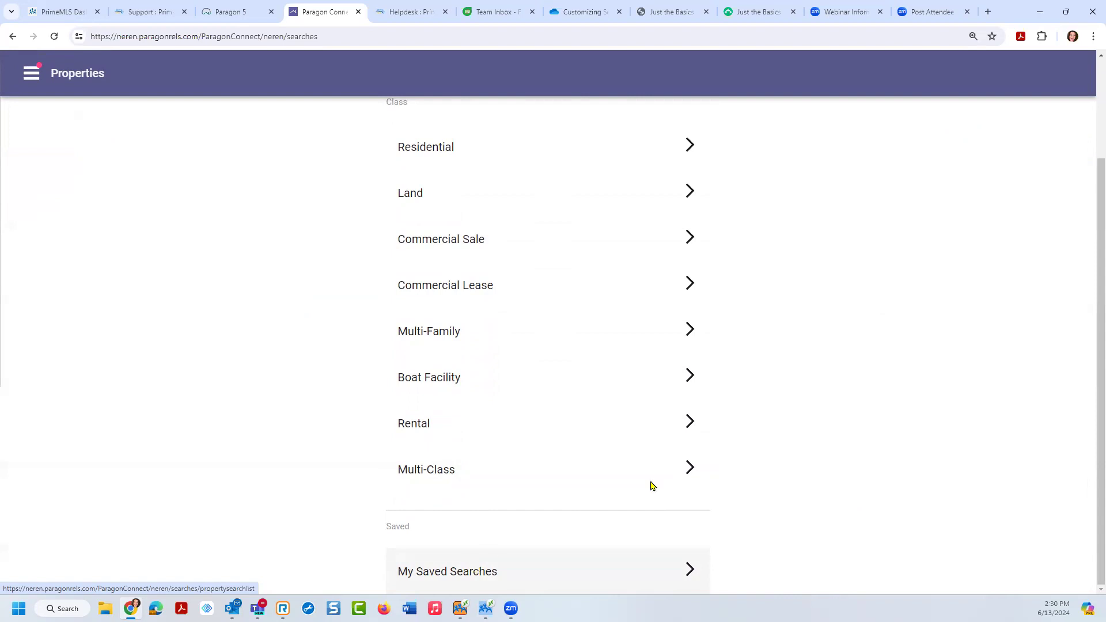
pyautogui.click(424, 145)
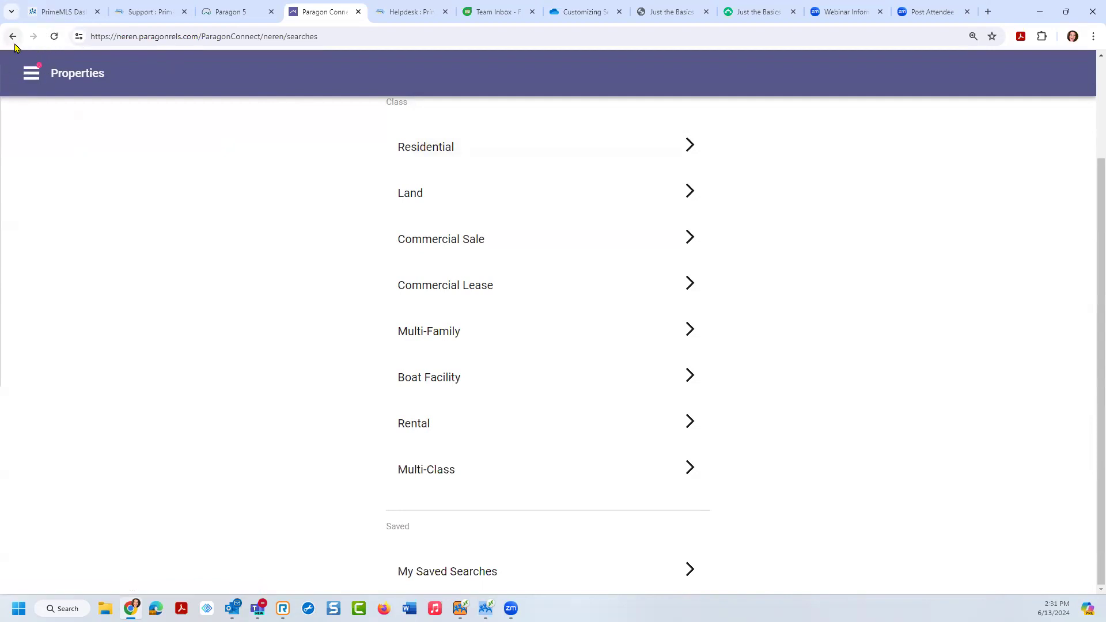
pyautogui.click(12, 37)
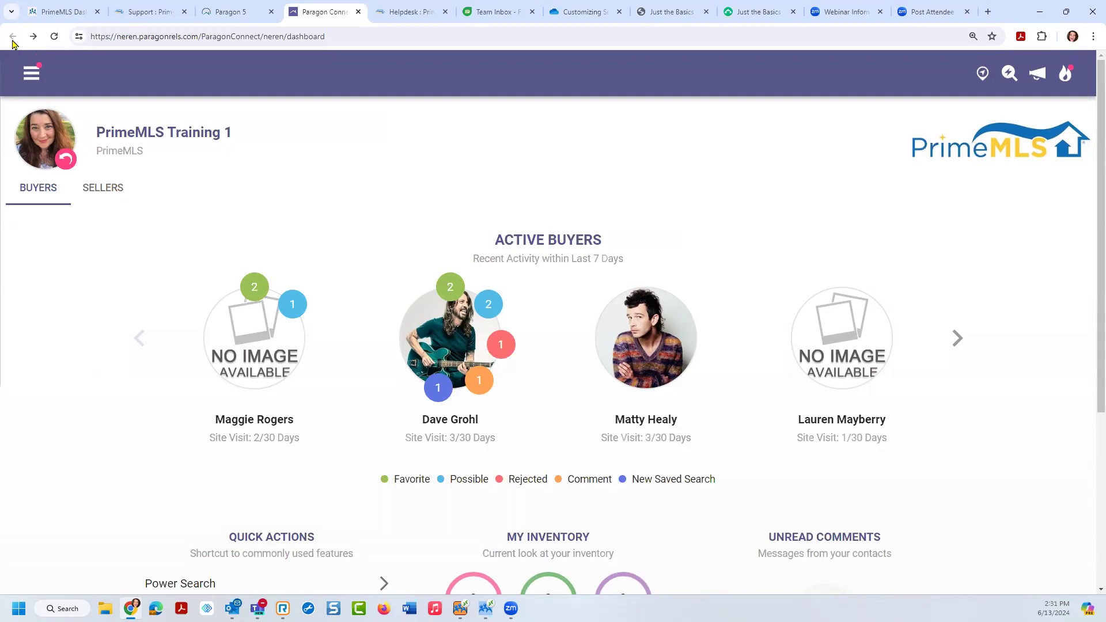
pyautogui.scroll(-2, 1090, 262)
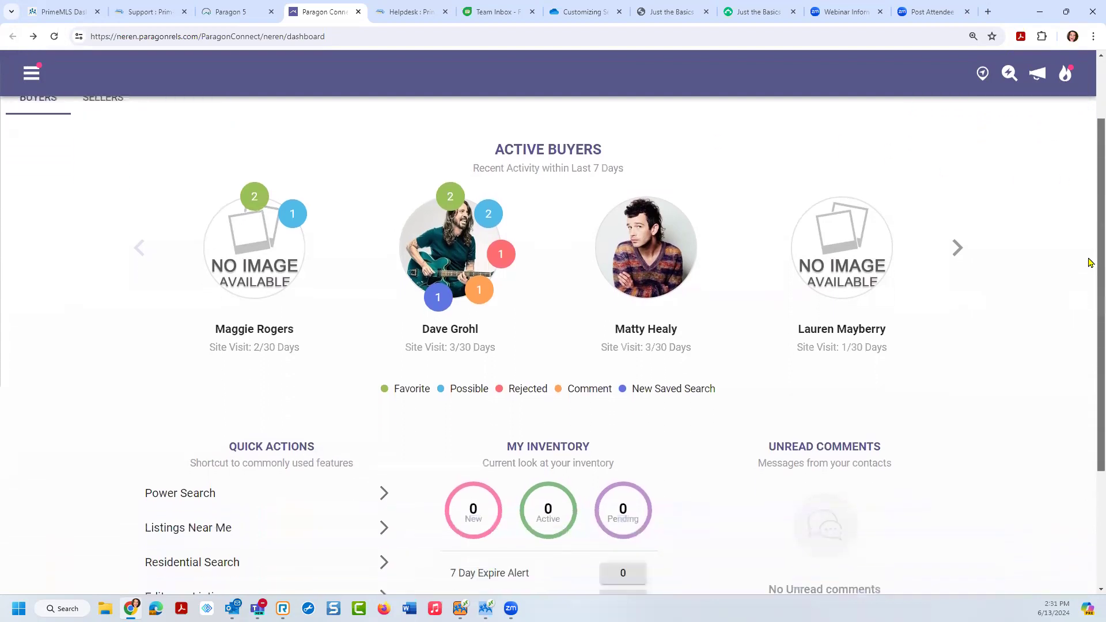
pyautogui.scroll(-2, 1091, 262)
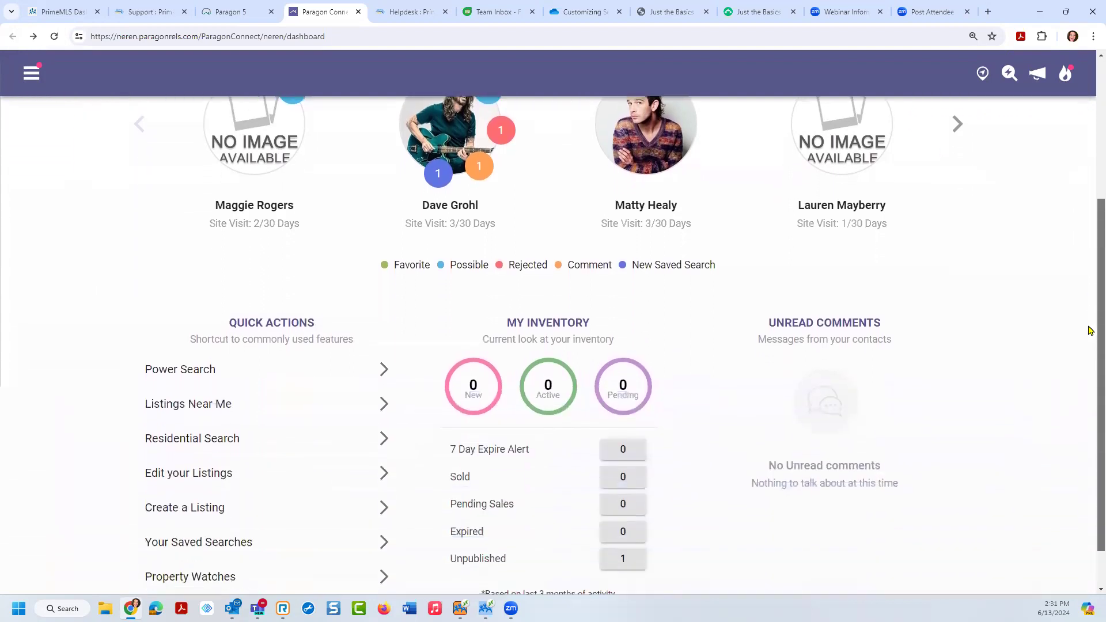
pyautogui.click(286, 337)
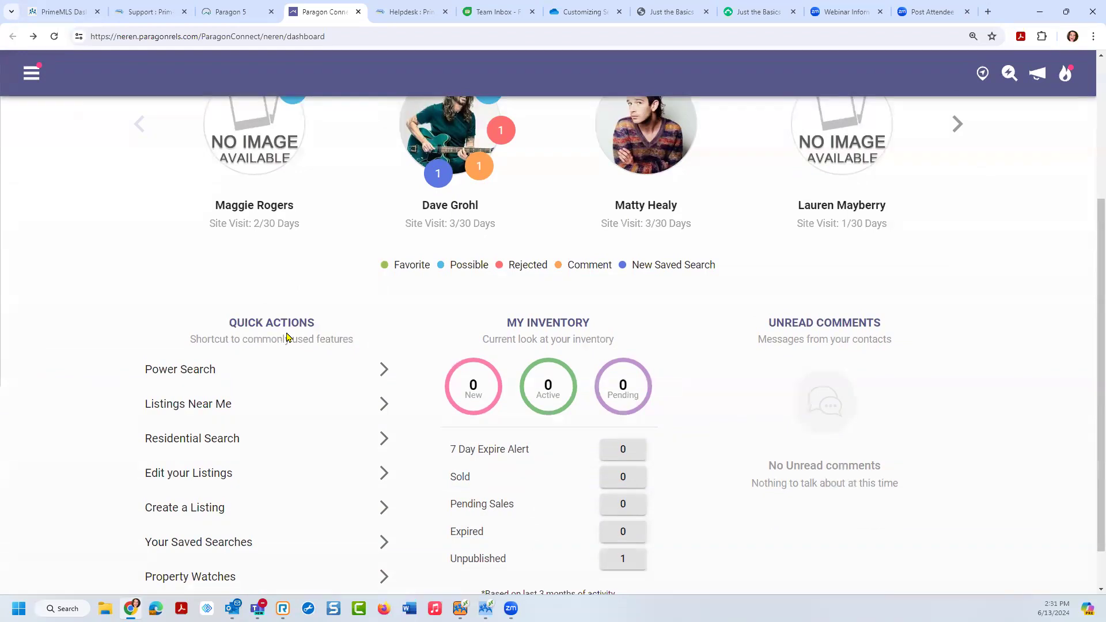
# Step: Start a new Residential (My Default) search from the dashboard's Quick Actions
pyautogui.click(198, 440)
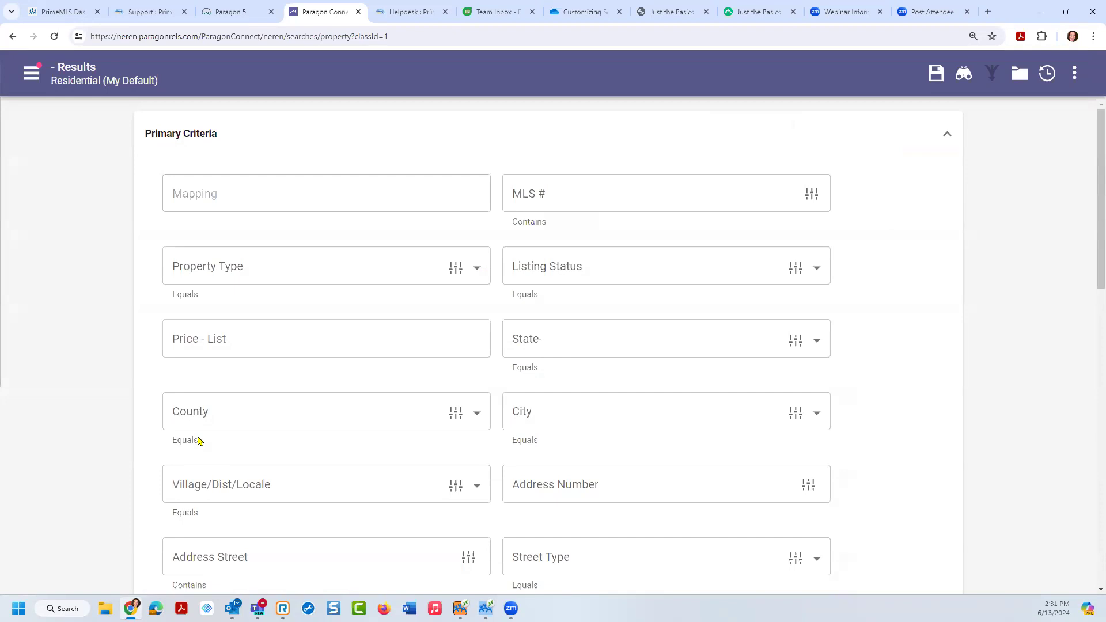
pyautogui.scroll(-1, 1091, 139)
pyautogui.moveTo(1091, 139); pyautogui.dragTo(1090, 101)
pyautogui.click(943, 82)
pyautogui.click(938, 82)
pyautogui.click(937, 82)
pyautogui.click(937, 81)
pyautogui.click(938, 82)
pyautogui.click(938, 81)
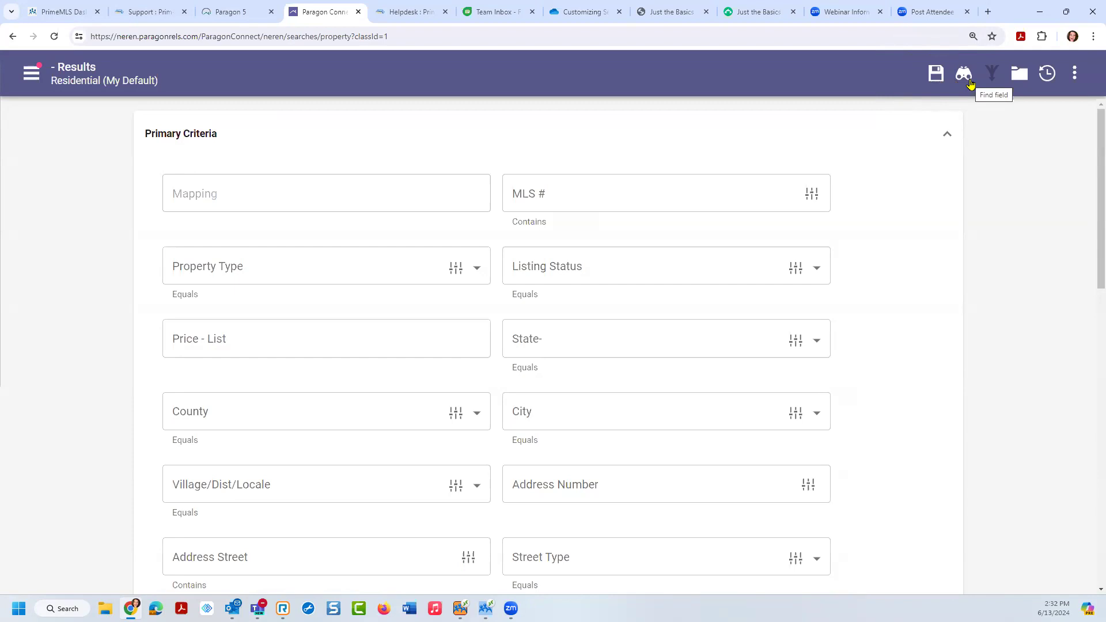
pyautogui.click(971, 83)
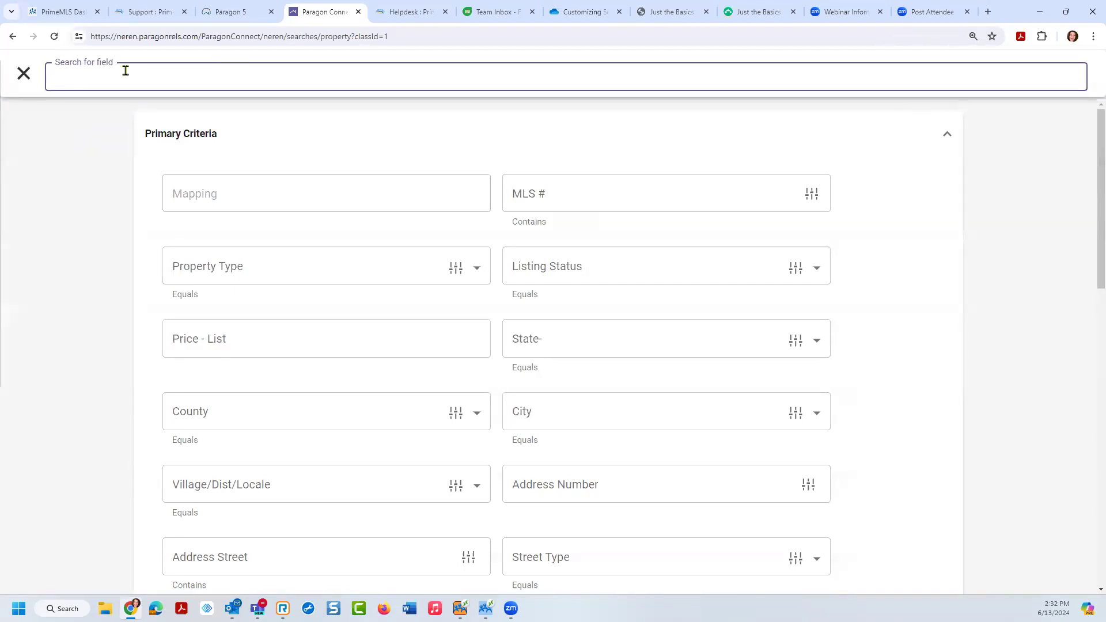
# Step: Search the form's fields for 'date' to bring up the Dates Criteria section
pyautogui.write('date')
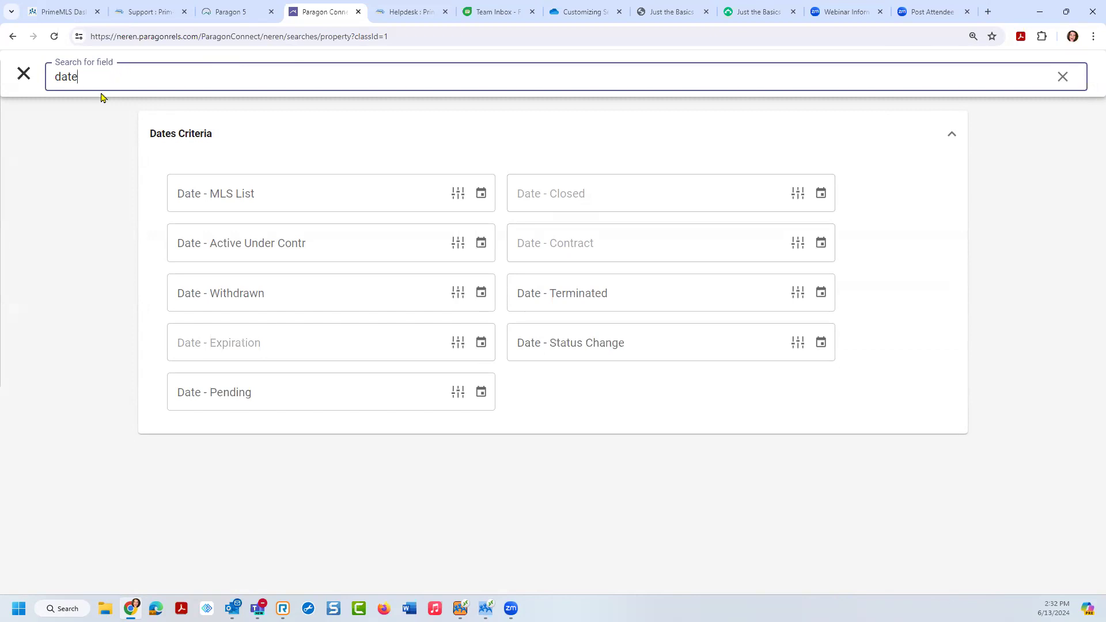
pyautogui.click(28, 74)
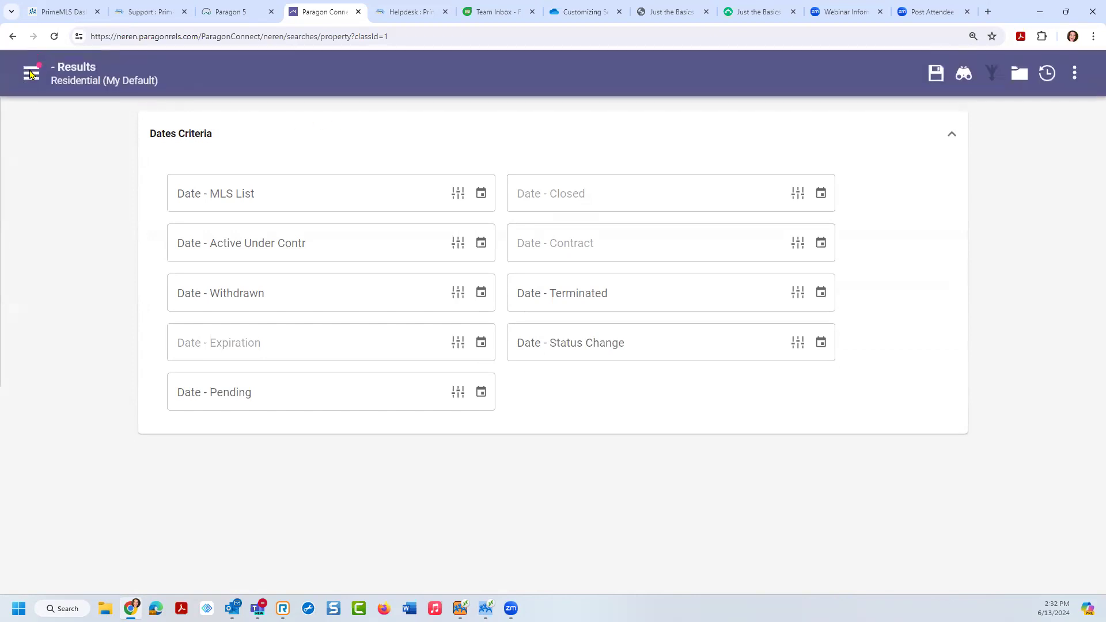
# Step: Expand the Primary Criteria section, showing fields from Mapping and MLS # to Address Street
pyautogui.click(951, 129)
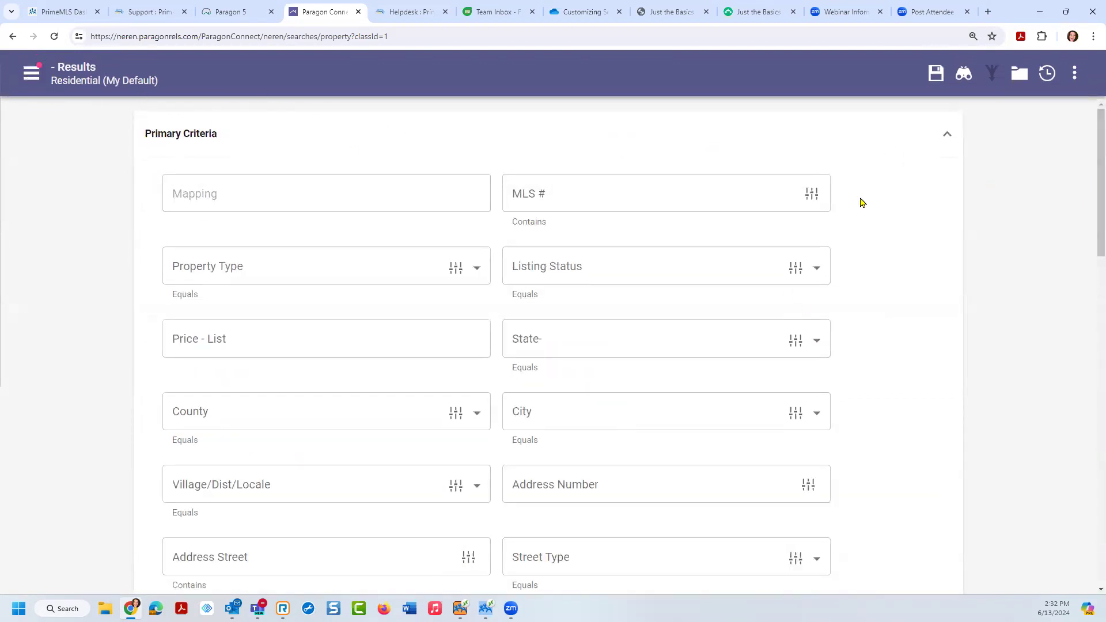
pyautogui.click(993, 78)
pyautogui.click(993, 78)
pyautogui.click(994, 77)
pyautogui.click(1019, 77)
pyautogui.click(1075, 77)
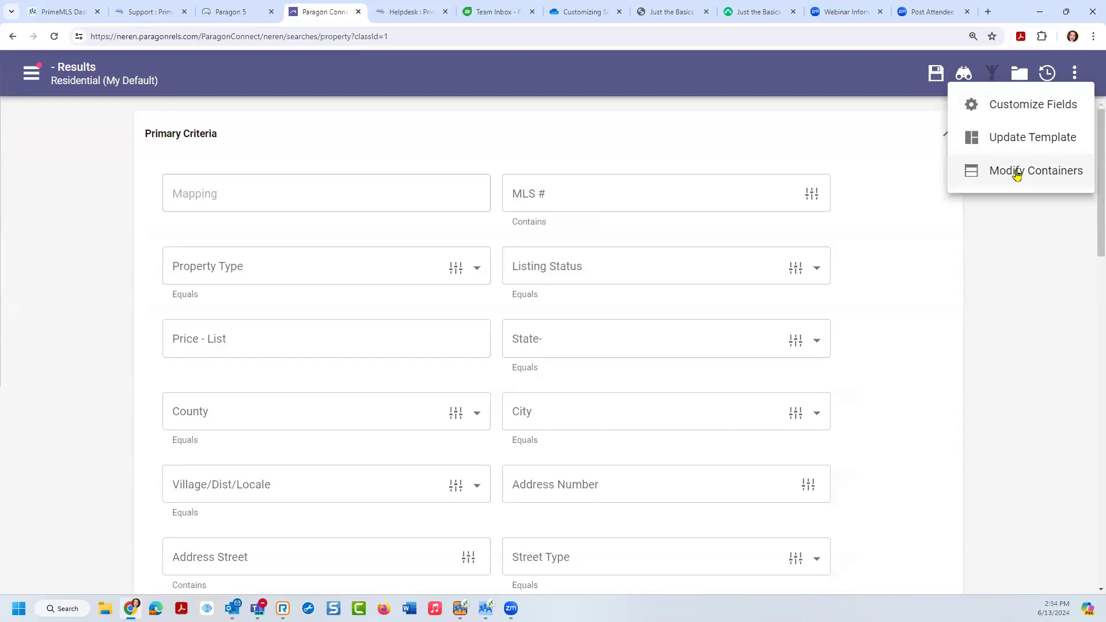
pyautogui.click(1017, 173)
pyautogui.click(1017, 173)
pyautogui.click(1030, 230)
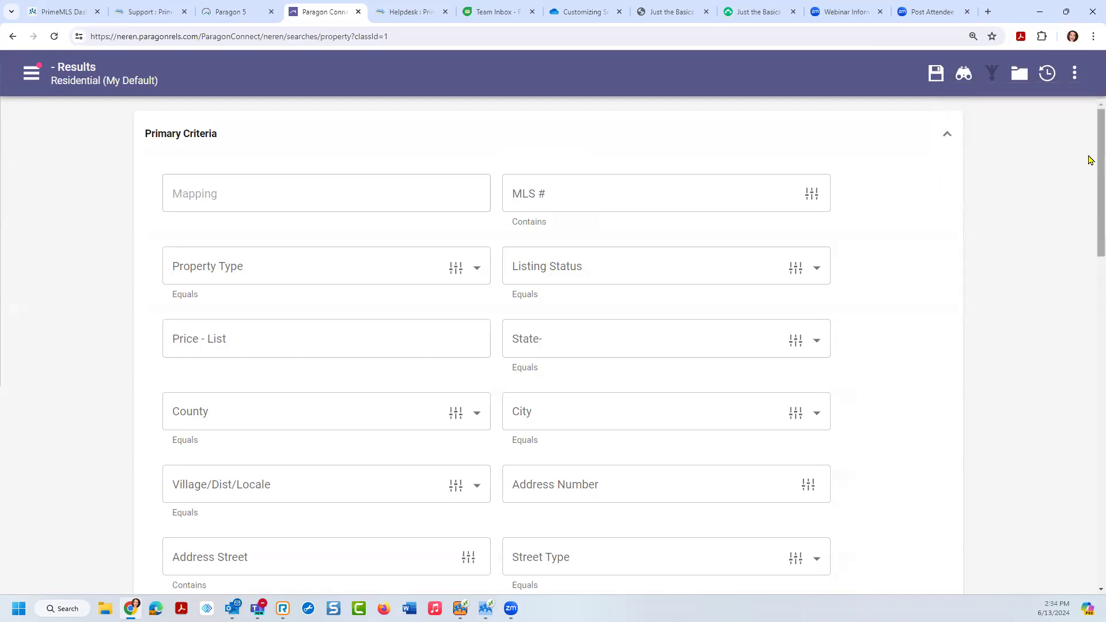
# Step: Scroll down to the Features criteria and open the 'Must have 1 or more' Features category list
pyautogui.scroll(-6, 1090, 155)
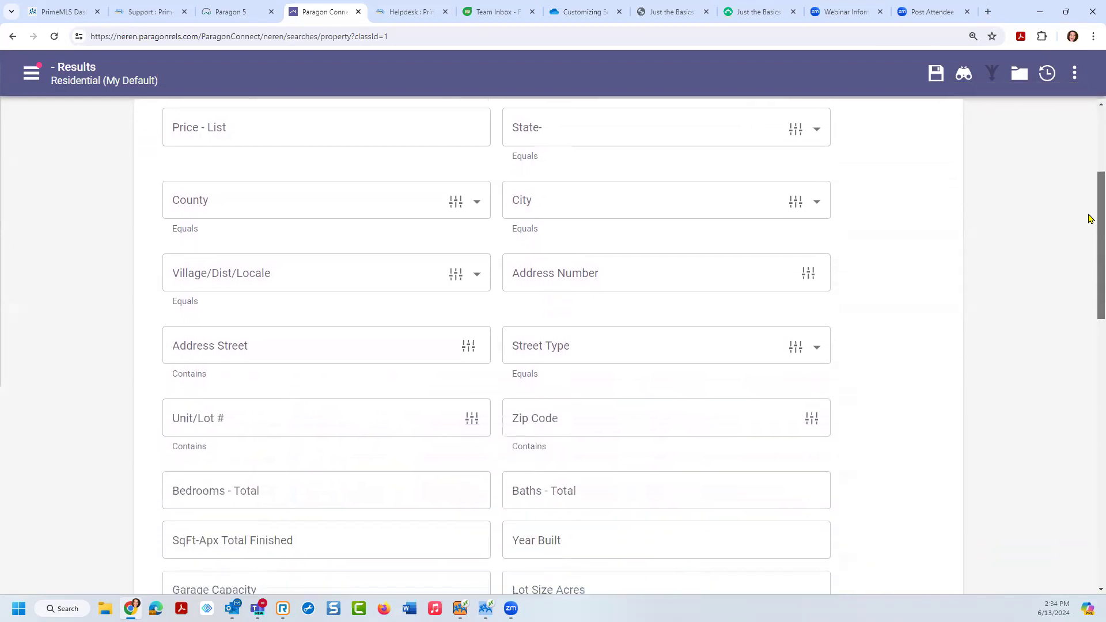
pyautogui.scroll(-3, 1091, 266)
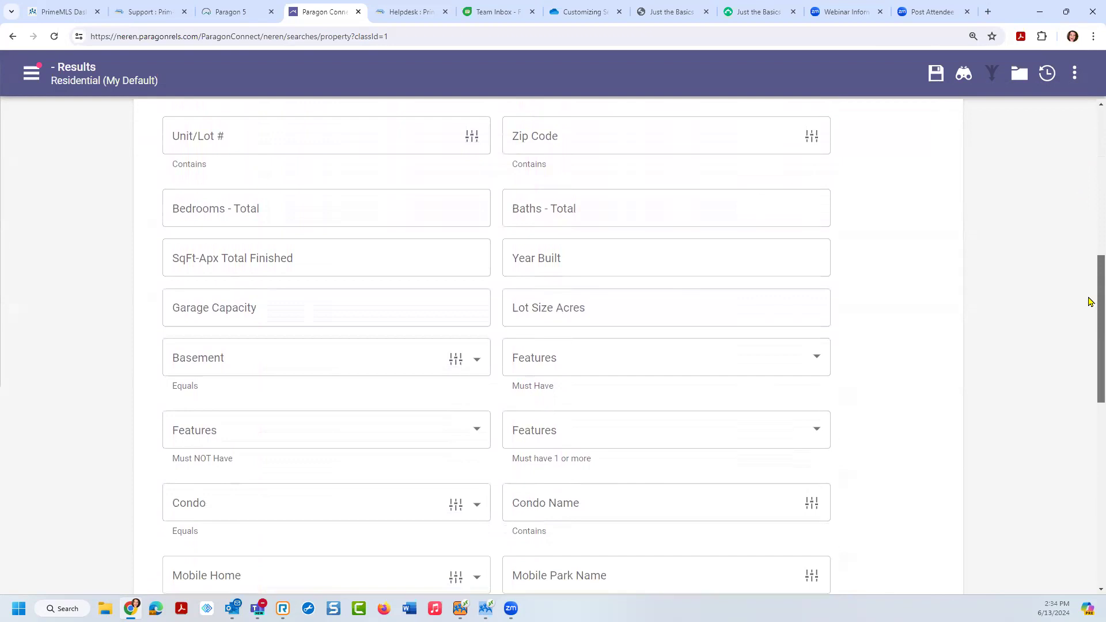
pyautogui.scroll(-2, 1091, 311)
pyautogui.scroll(-1, 1091, 328)
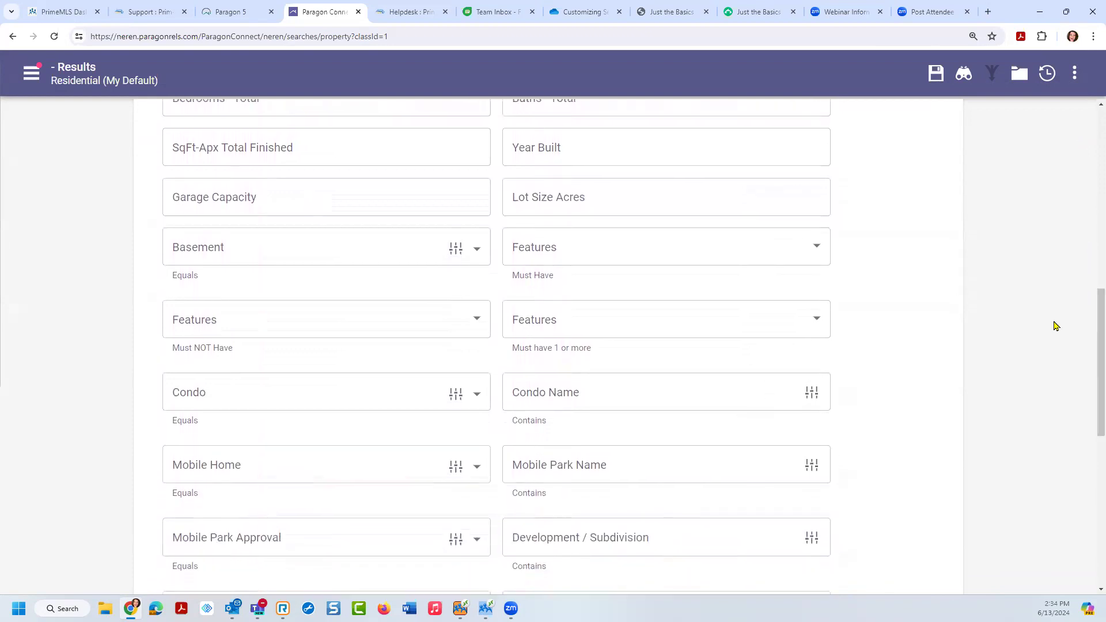
pyautogui.click(537, 249)
pyautogui.click(192, 319)
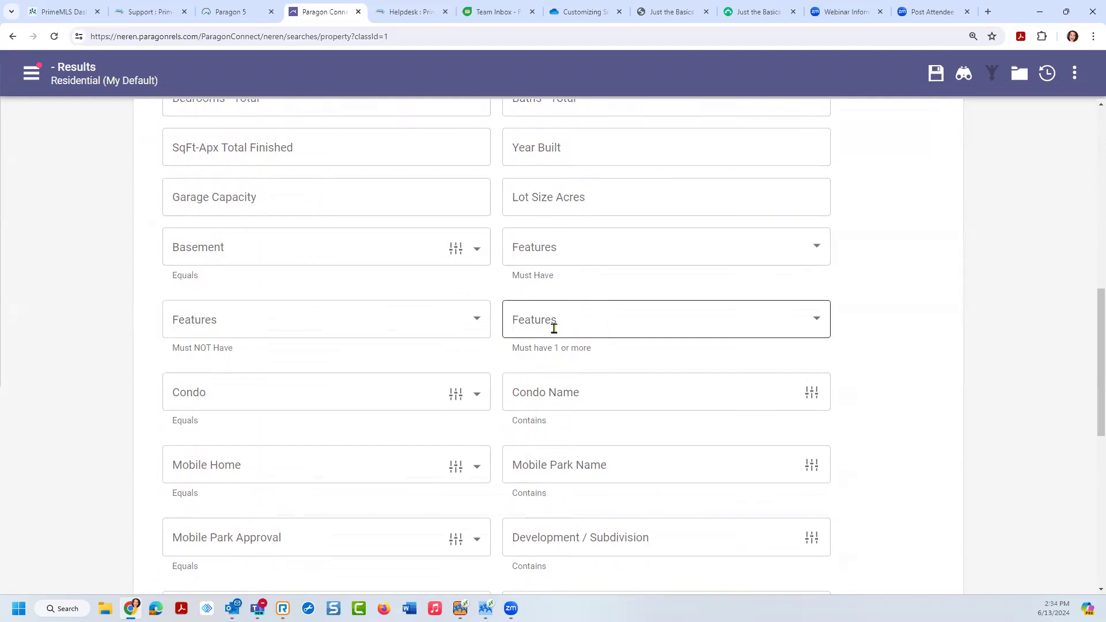
pyautogui.click(546, 277)
pyautogui.click(205, 351)
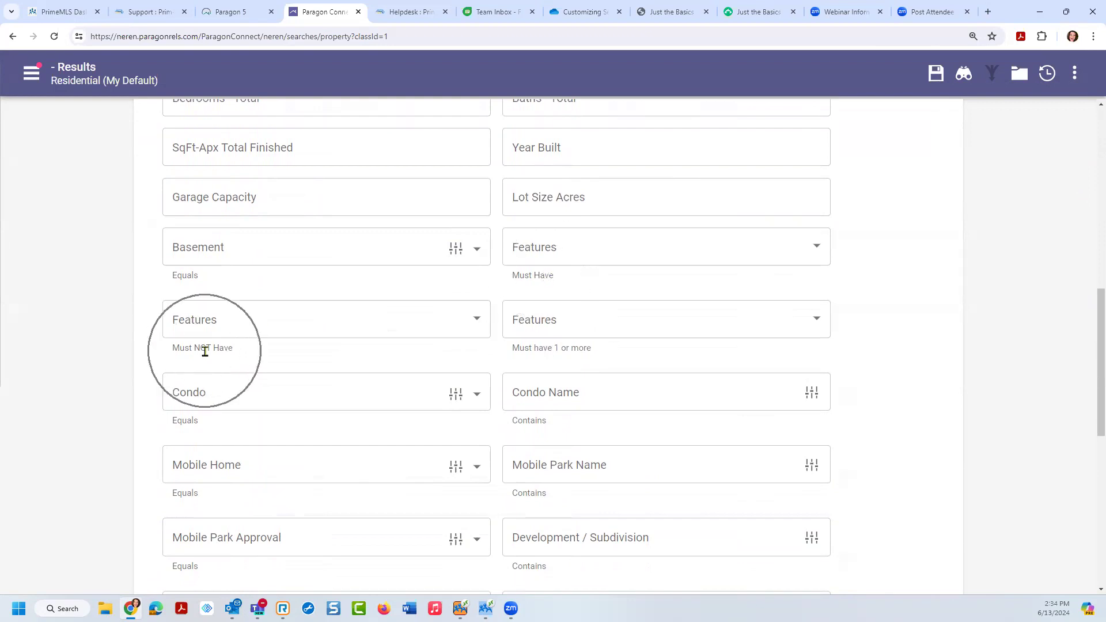
pyautogui.click(550, 347)
pyautogui.click(551, 347)
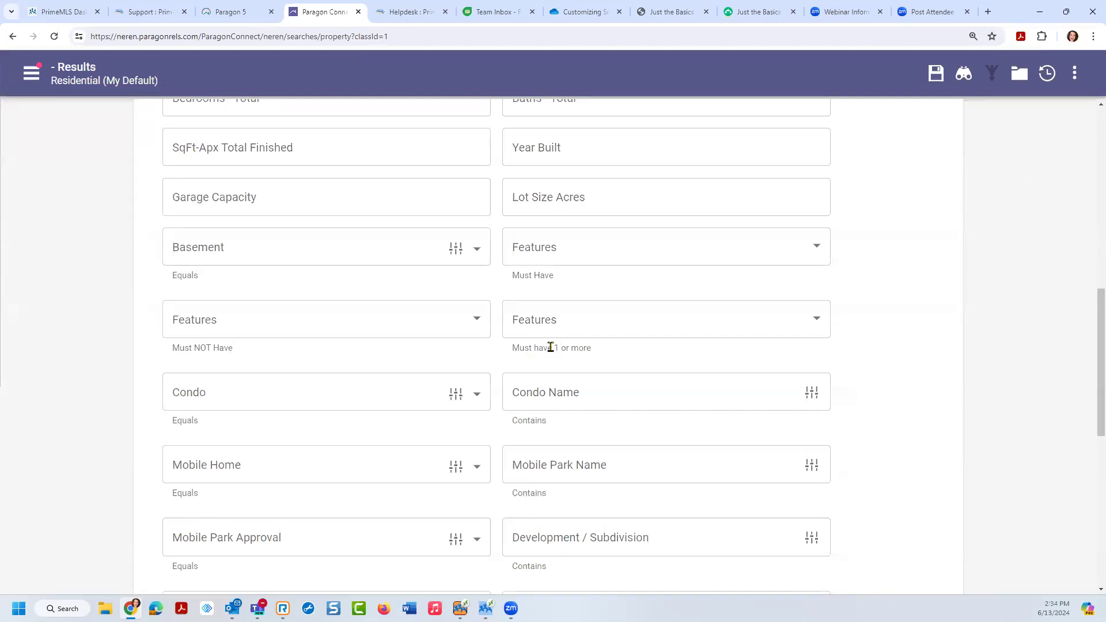
pyautogui.click(817, 323)
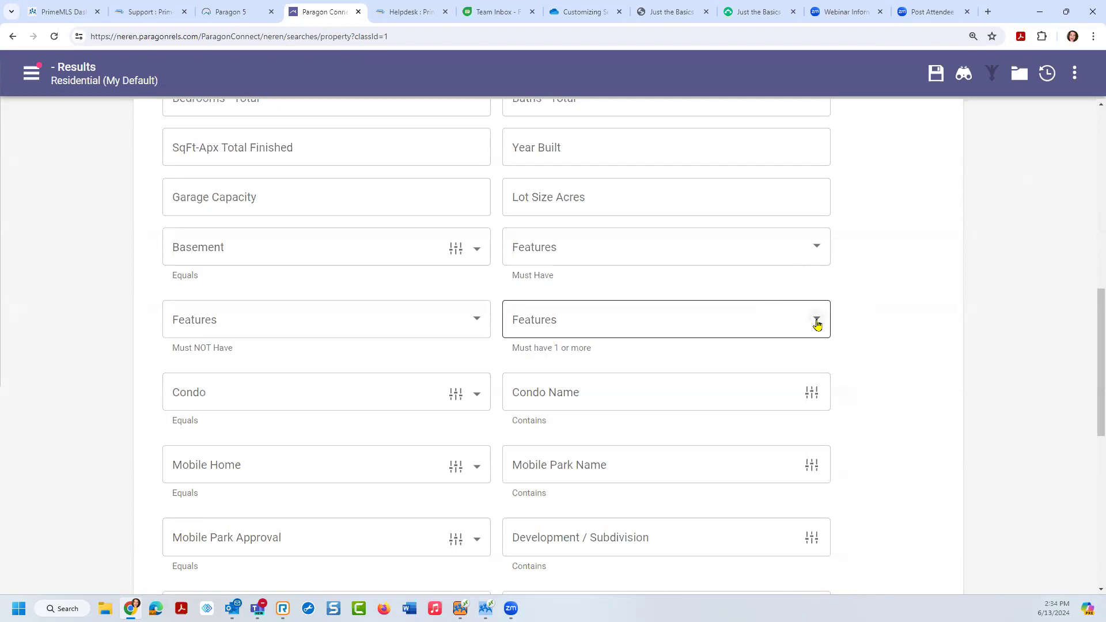
pyautogui.click(817, 321)
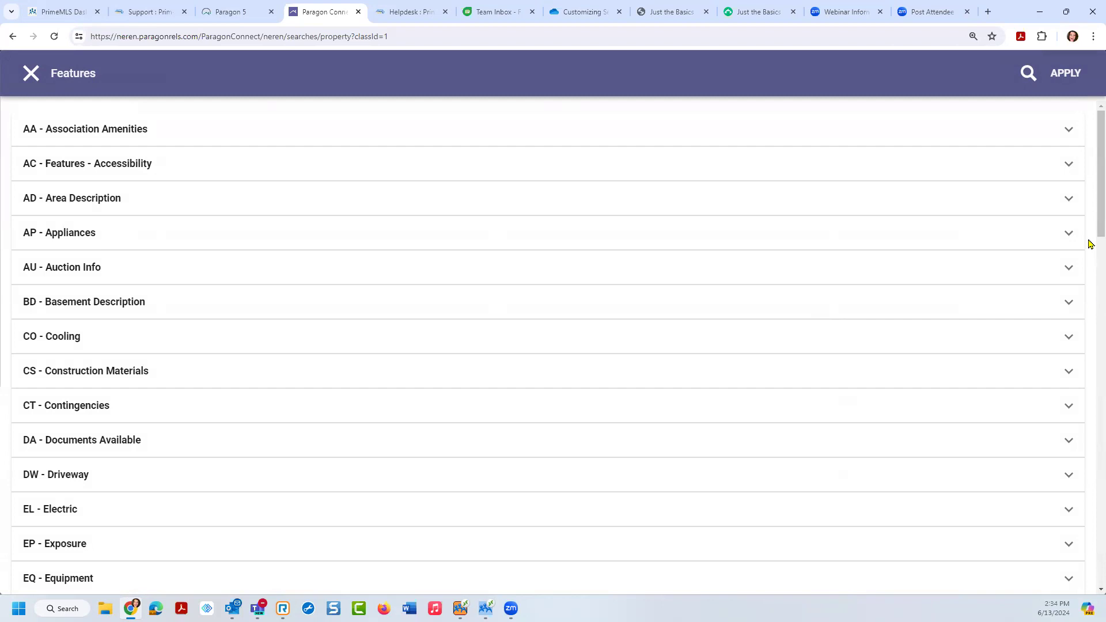
# Step: Scroll the Features list and expand ST - Architectural Style to show A Frame to Barndominium
pyautogui.moveTo(1091, 165); pyautogui.dragTo(1090, 507)
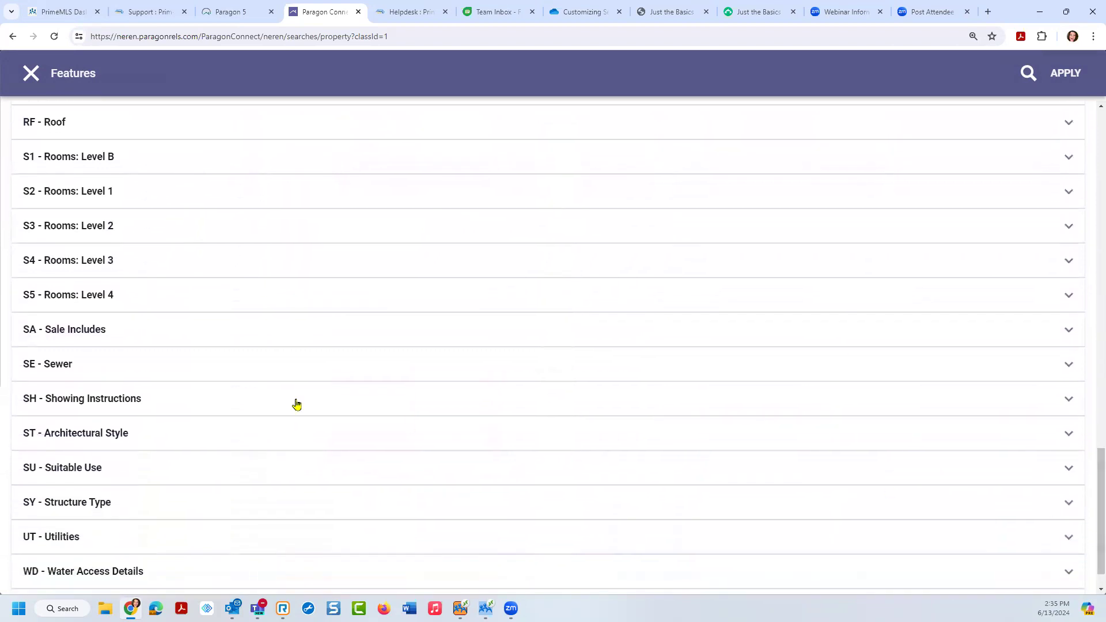
pyautogui.click(111, 432)
pyautogui.click(111, 433)
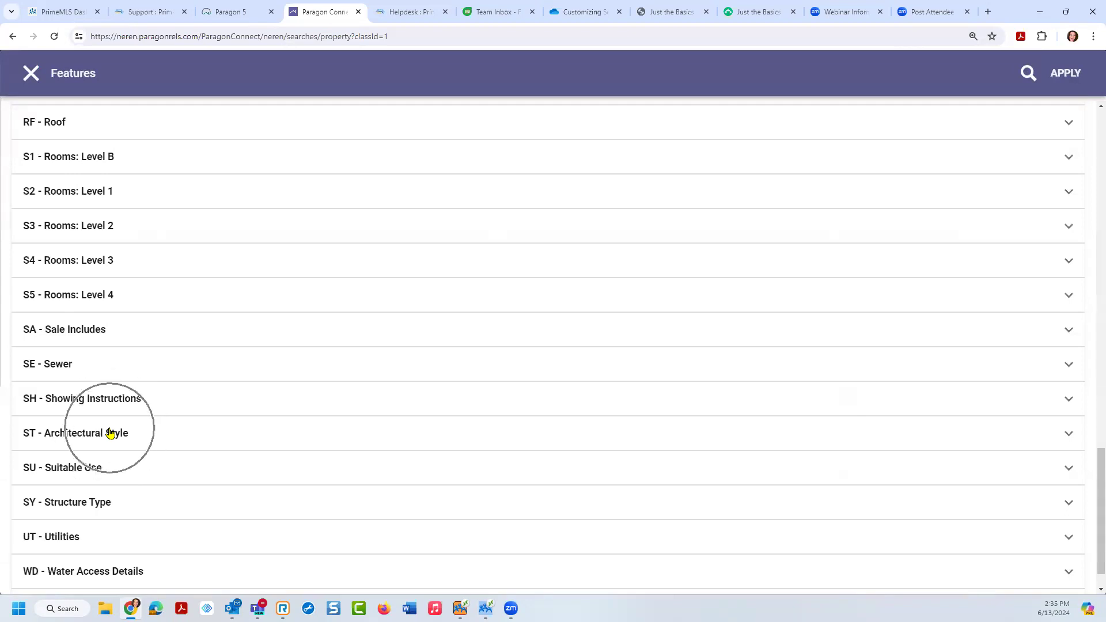
pyautogui.click(1069, 436)
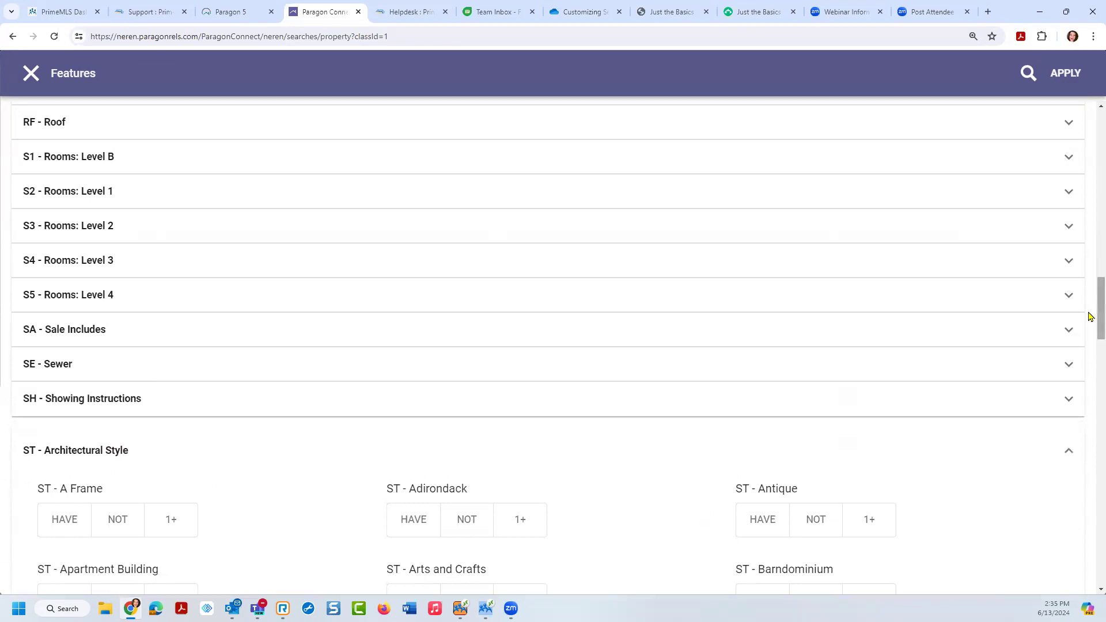
# Step: Try Antique's Have, 1+ and Not buttons in the Architectural Style list
pyautogui.scroll(-3, 1089, 314)
pyautogui.moveTo(1089, 329)
pyautogui.mouseDown()
pyautogui.moveTo(1089, 557)
pyautogui.moveTo(1090, 335)
pyautogui.mouseUp()
pyautogui.click(751, 266)
pyautogui.click(751, 266)
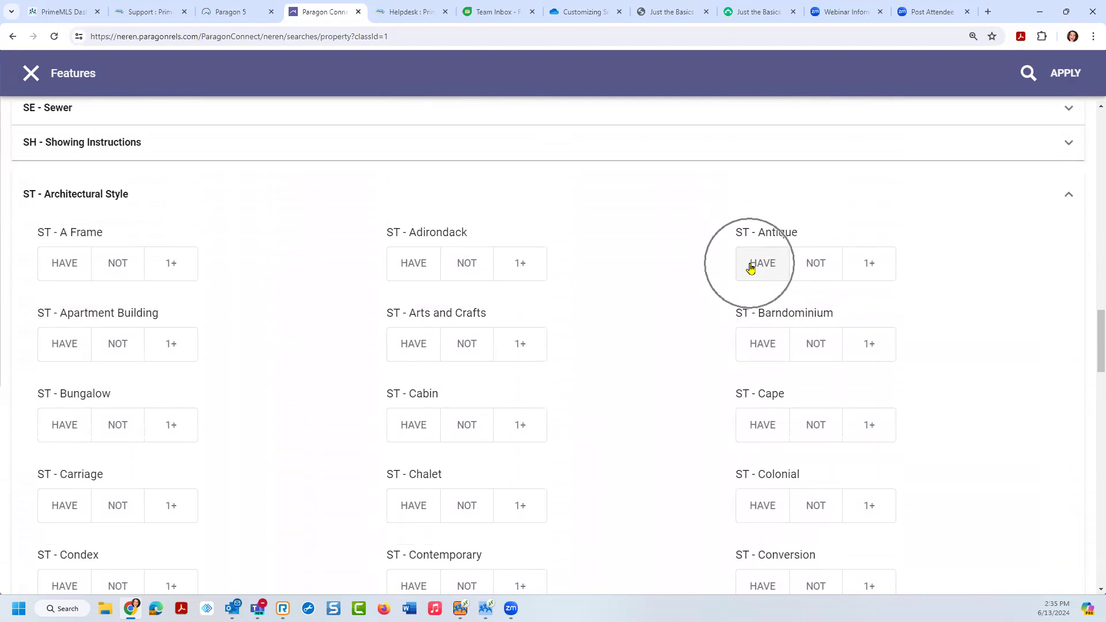
pyautogui.click(871, 276)
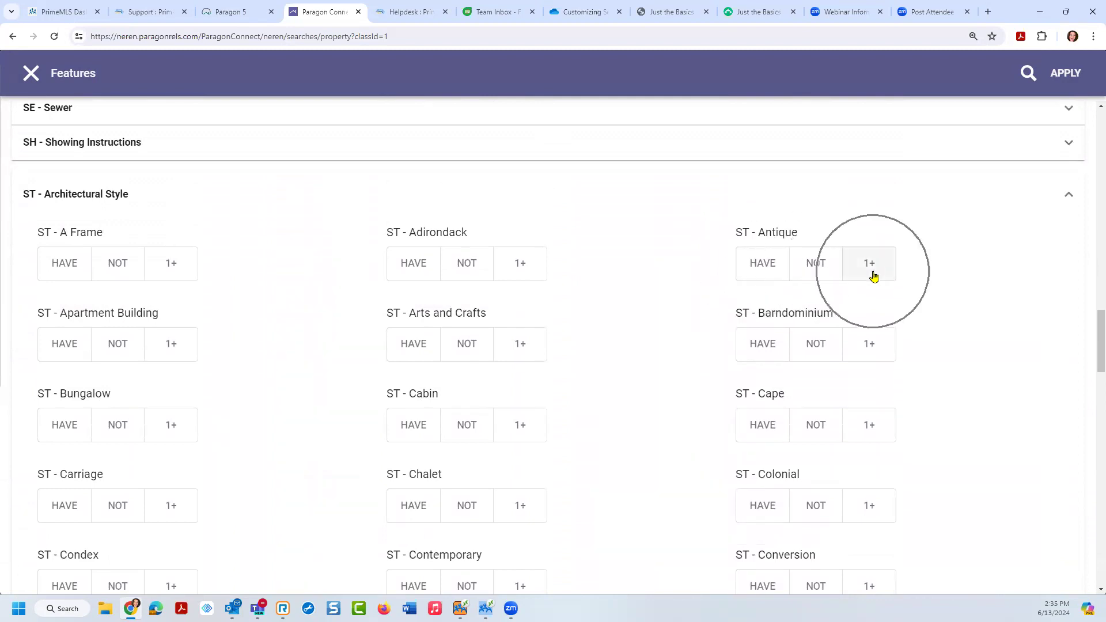
pyautogui.click(820, 268)
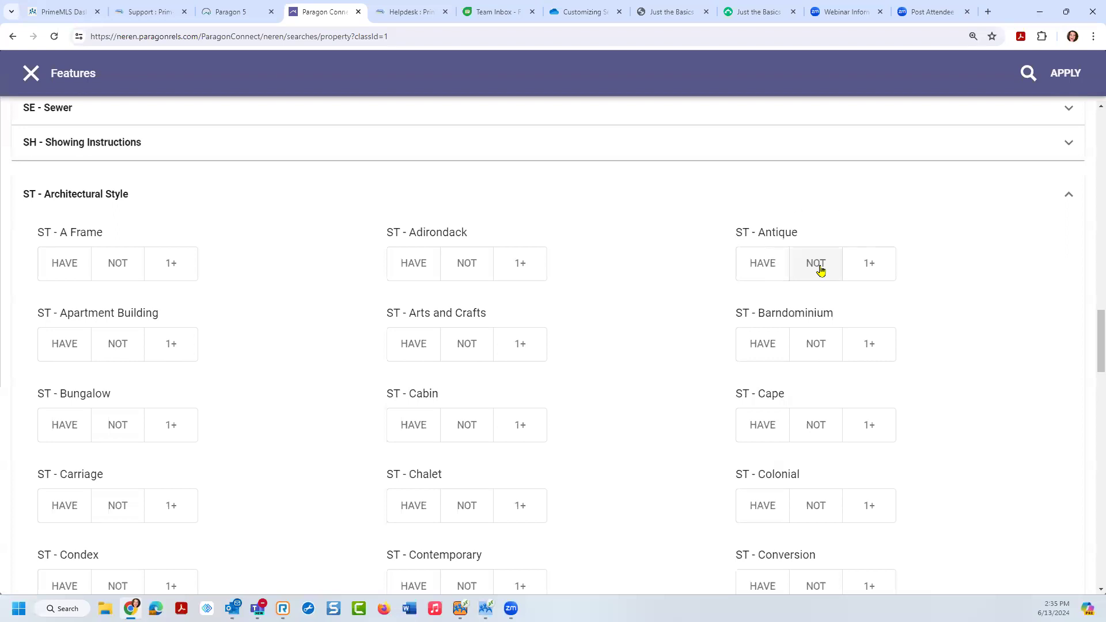
pyautogui.click(821, 269)
# Step: Clear Antique's selections and collapse the Architectural Style group
pyautogui.click(766, 264)
pyautogui.click(863, 265)
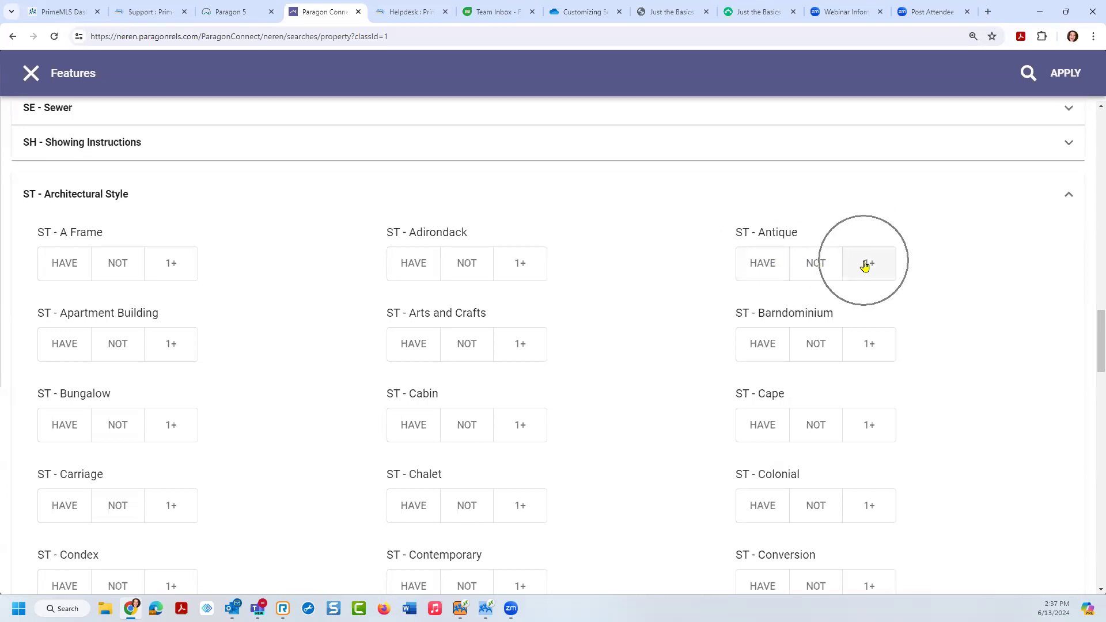
pyautogui.click(1069, 196)
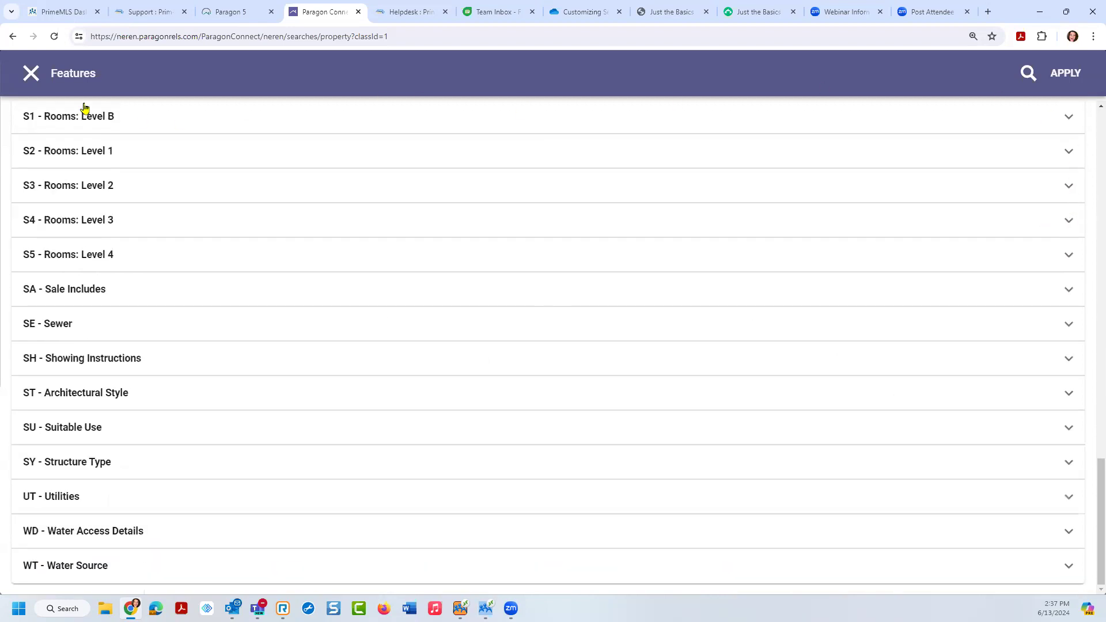
# Step: Back on the search form, filter Must Have Features by 'split' and add ST - Split Entry and ST - Split Level
pyautogui.click(32, 75)
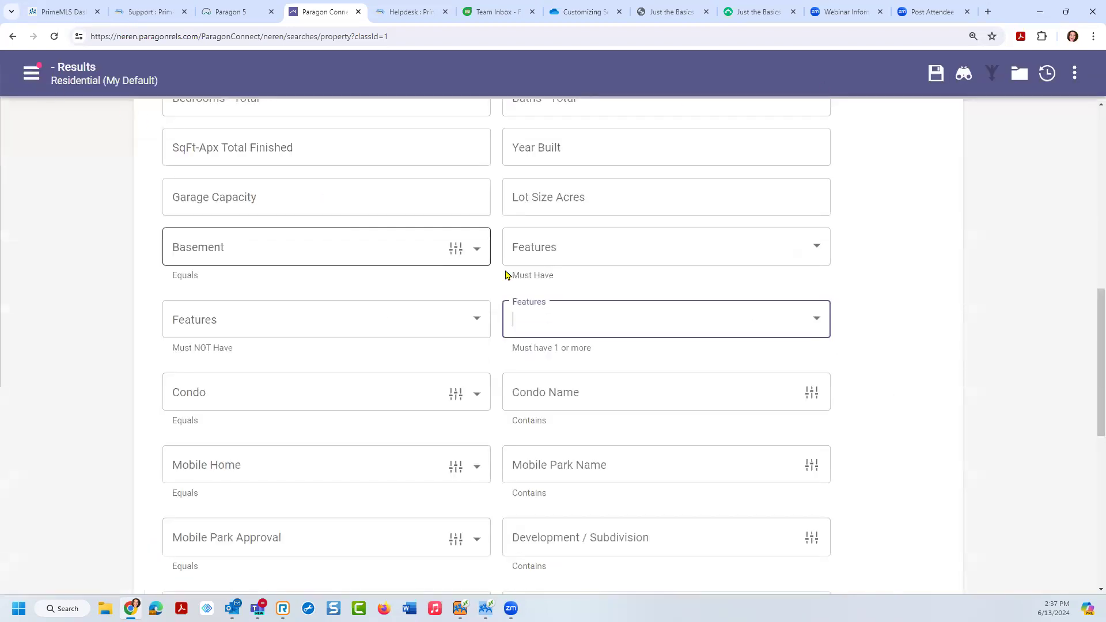
pyautogui.click(544, 252)
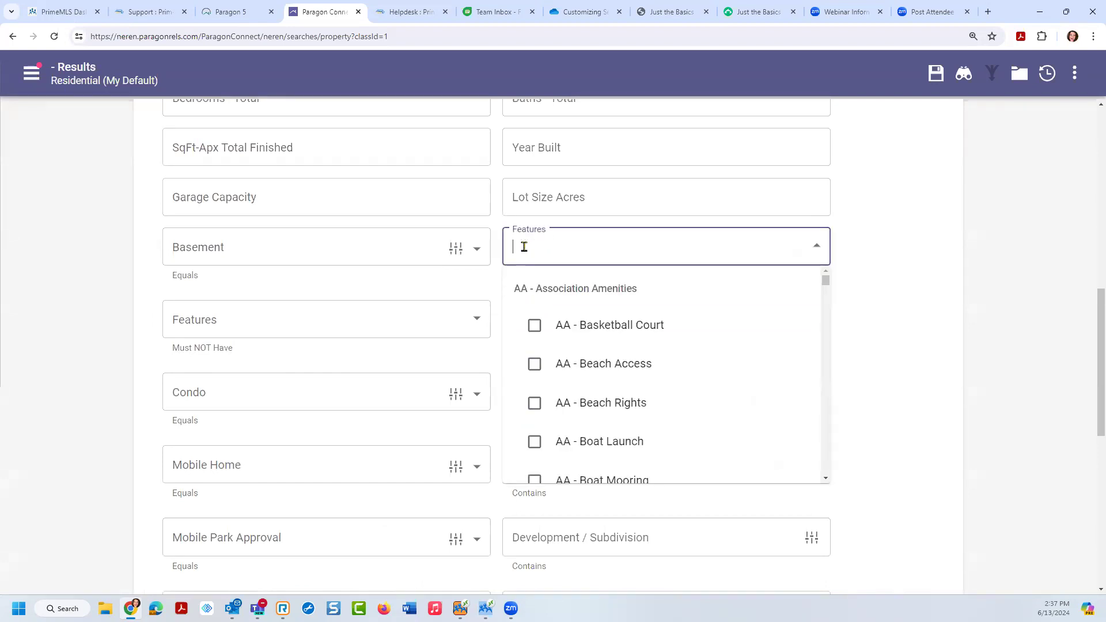
pyautogui.write('sl')
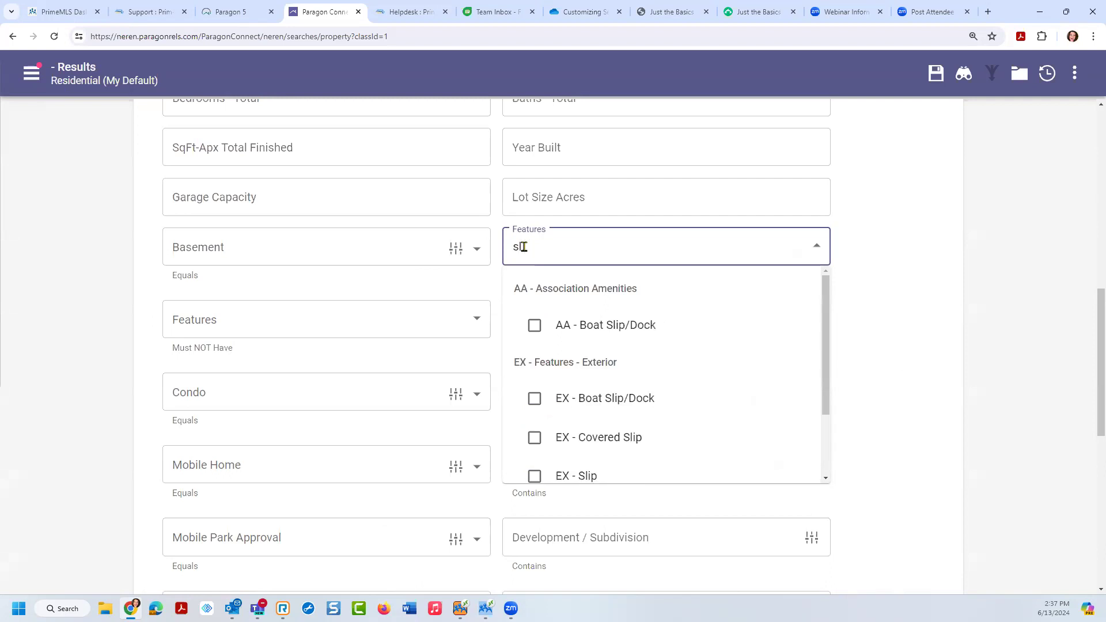
pyautogui.press('BackSpace')
pyautogui.write('plit')
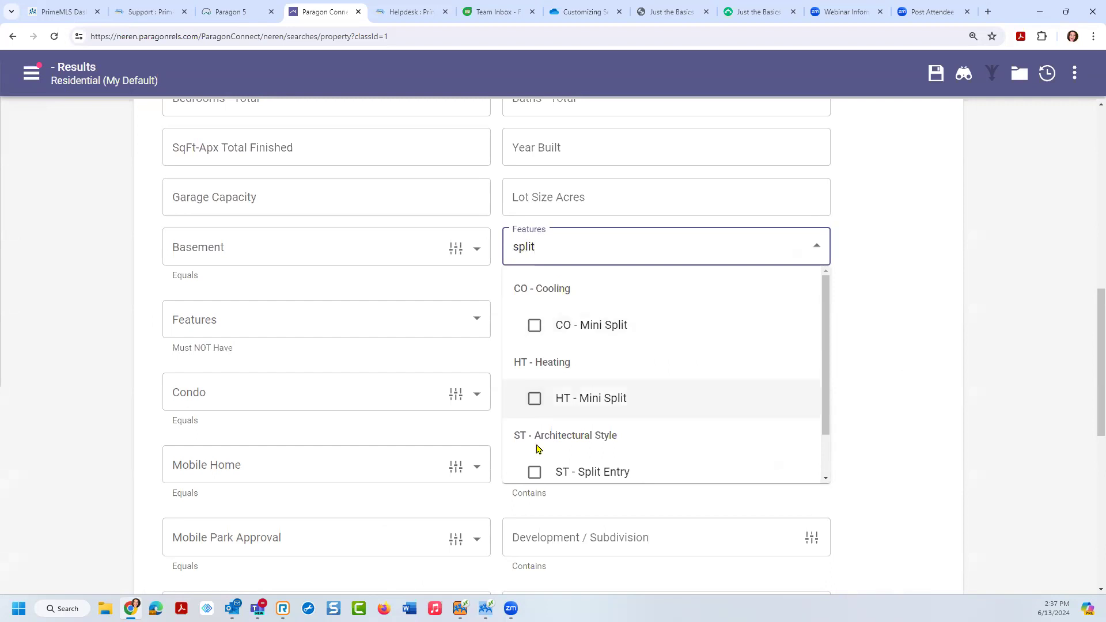
pyautogui.click(616, 450)
pyautogui.scroll(-1, 634, 458)
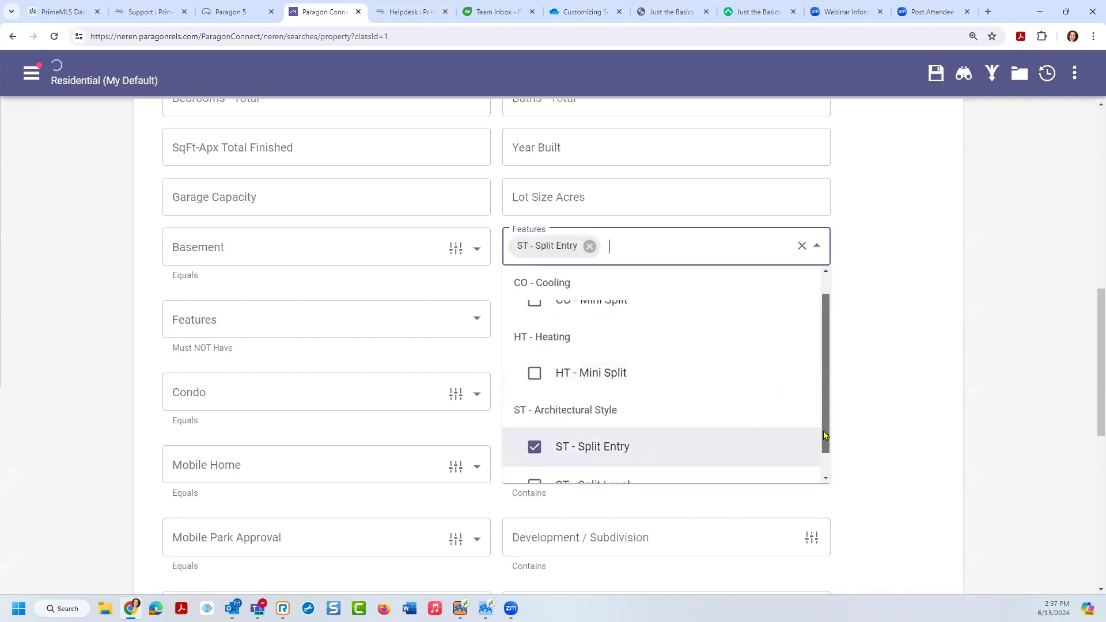
pyautogui.click(534, 458)
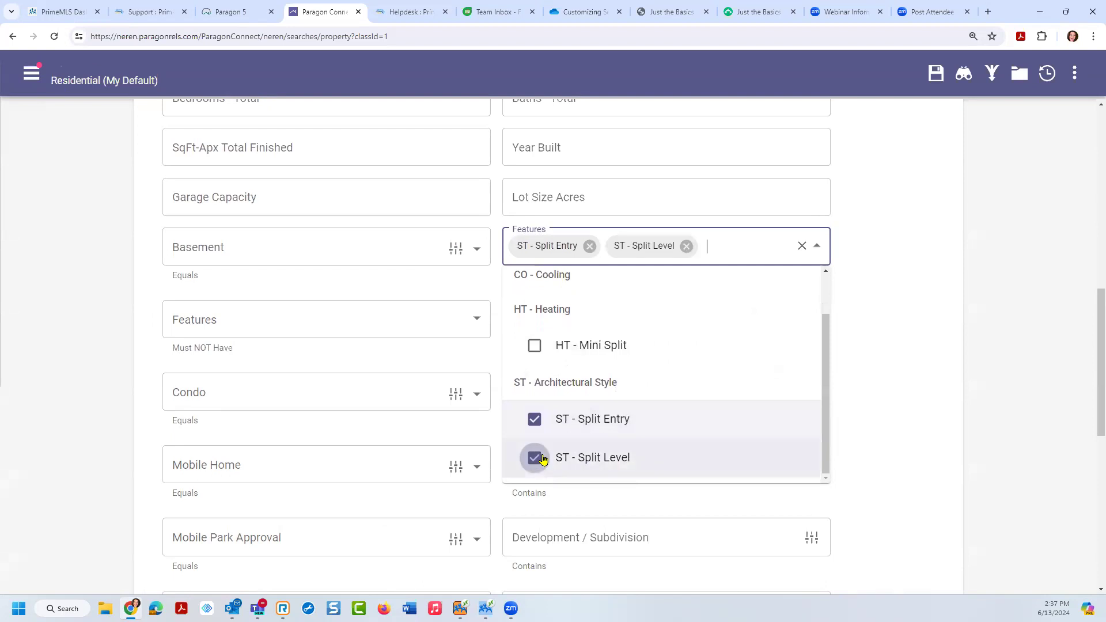
pyautogui.click(738, 252)
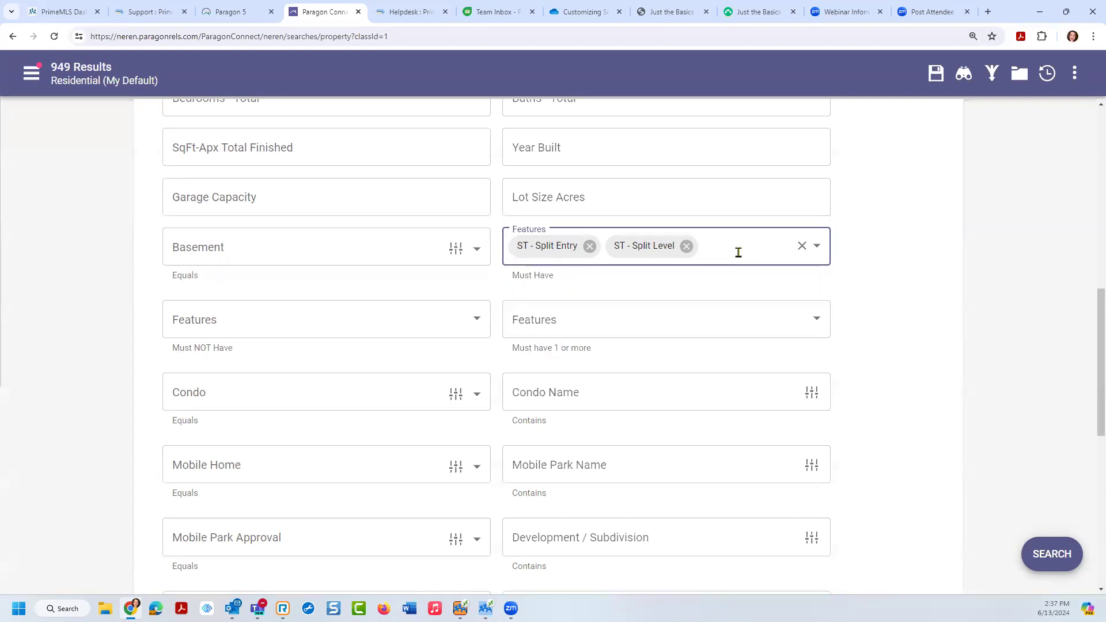
# Step: Add ST - Antique and ST - Bungalow to Must Have Features and view the Criteria Summary
pyautogui.write('ant')
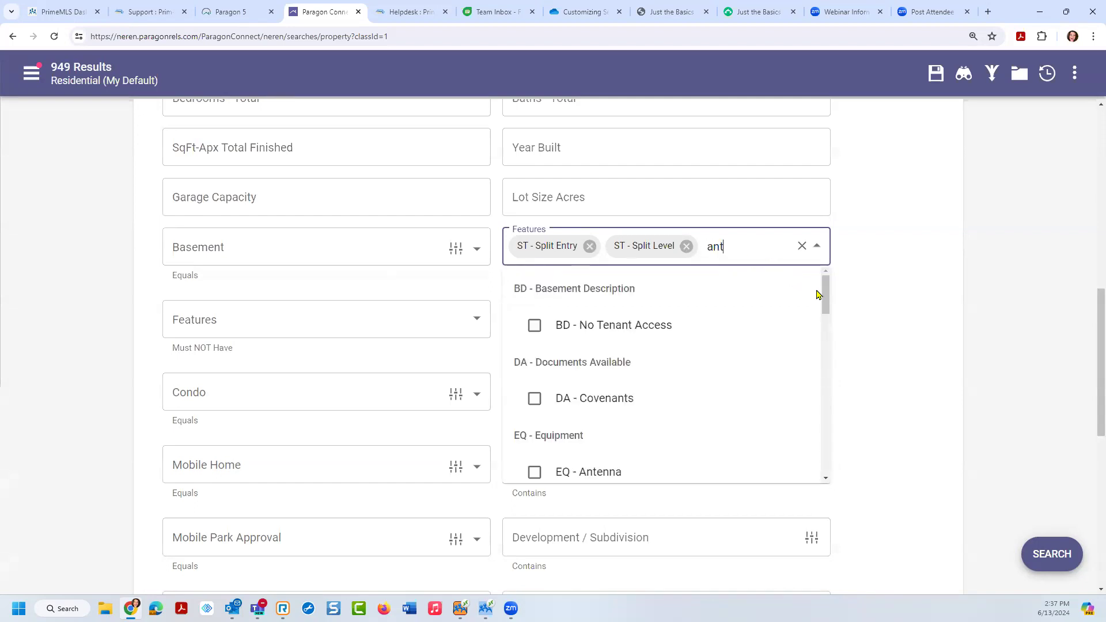
pyautogui.write('i')
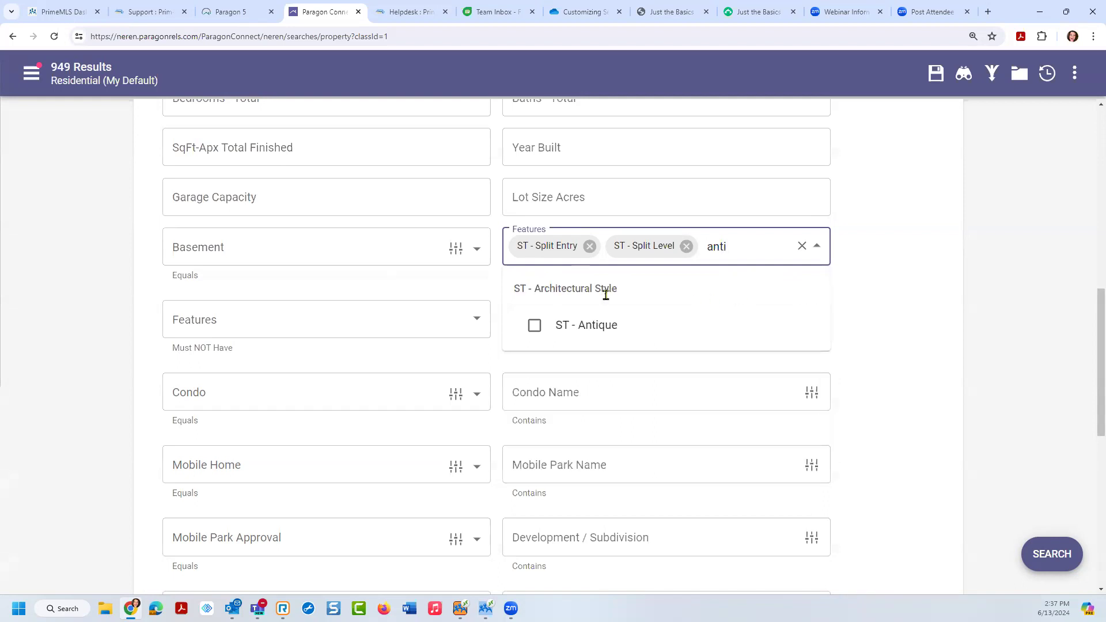
pyautogui.click(531, 320)
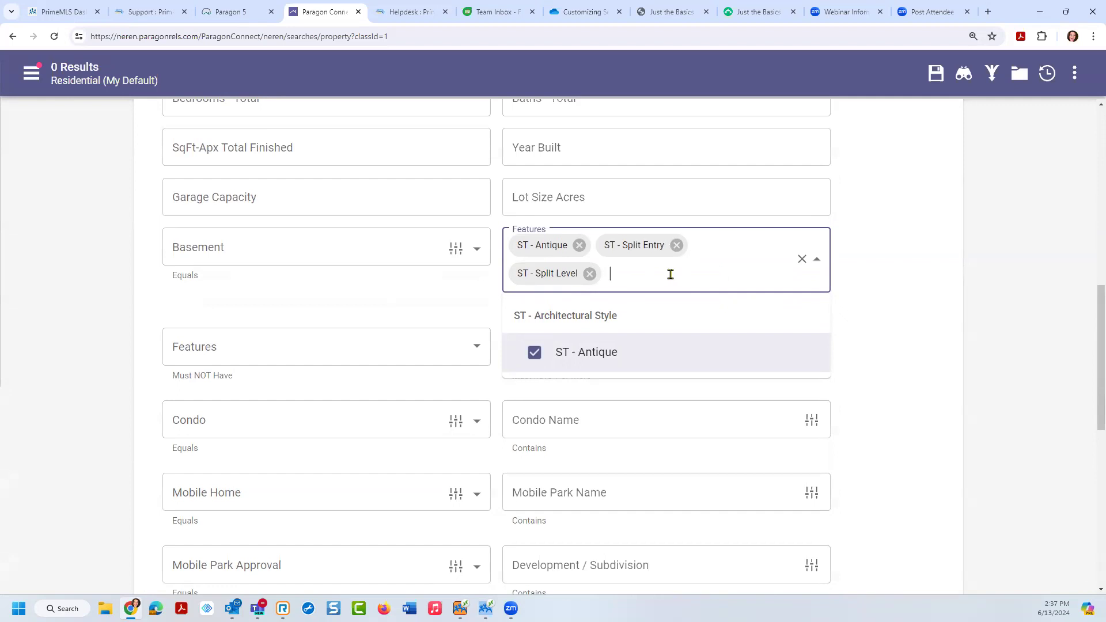
pyautogui.write('bung')
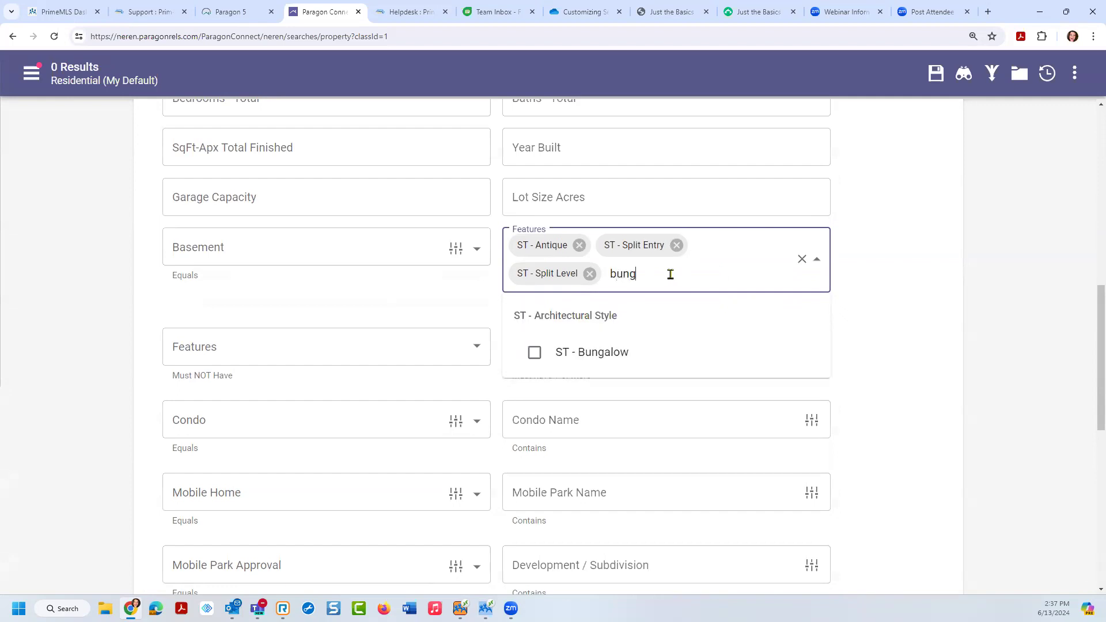
pyautogui.click(531, 357)
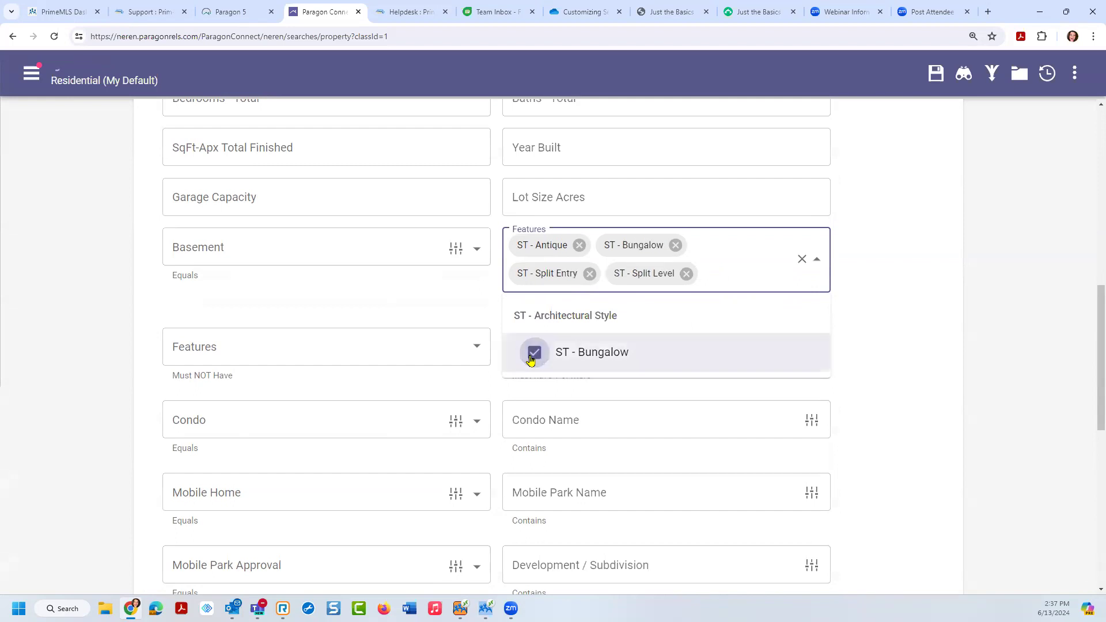
pyautogui.click(989, 88)
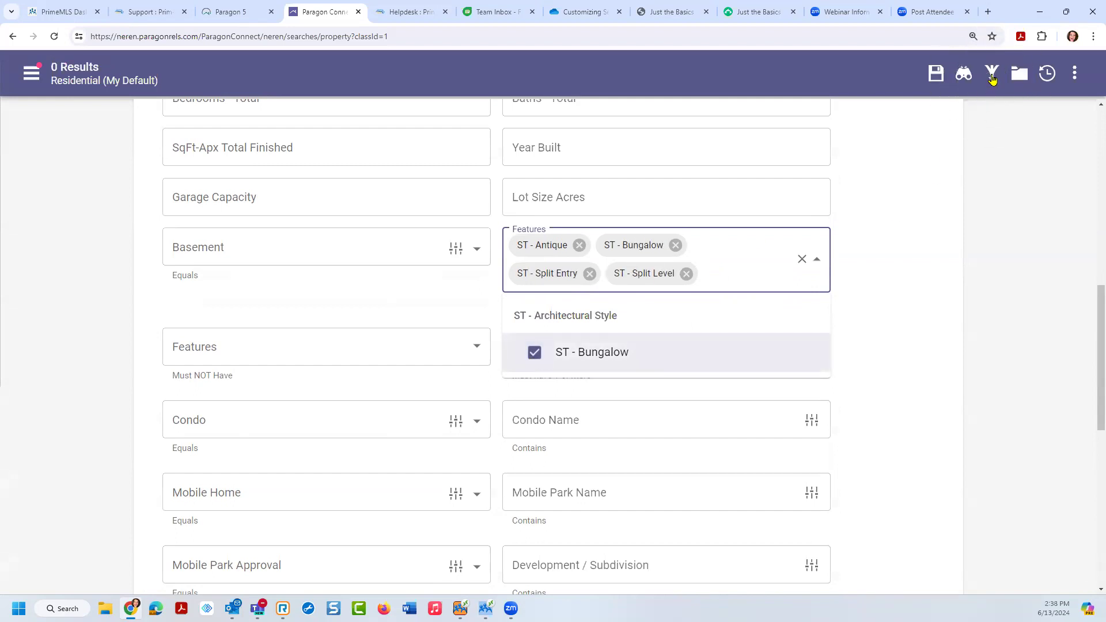
pyautogui.click(992, 76)
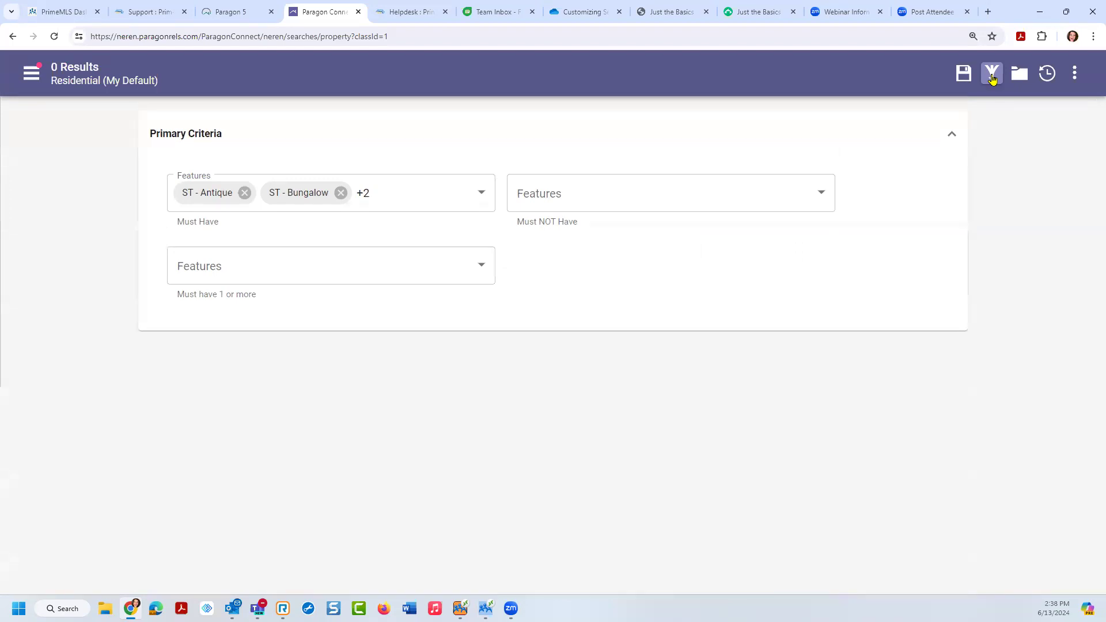
pyautogui.click(231, 211)
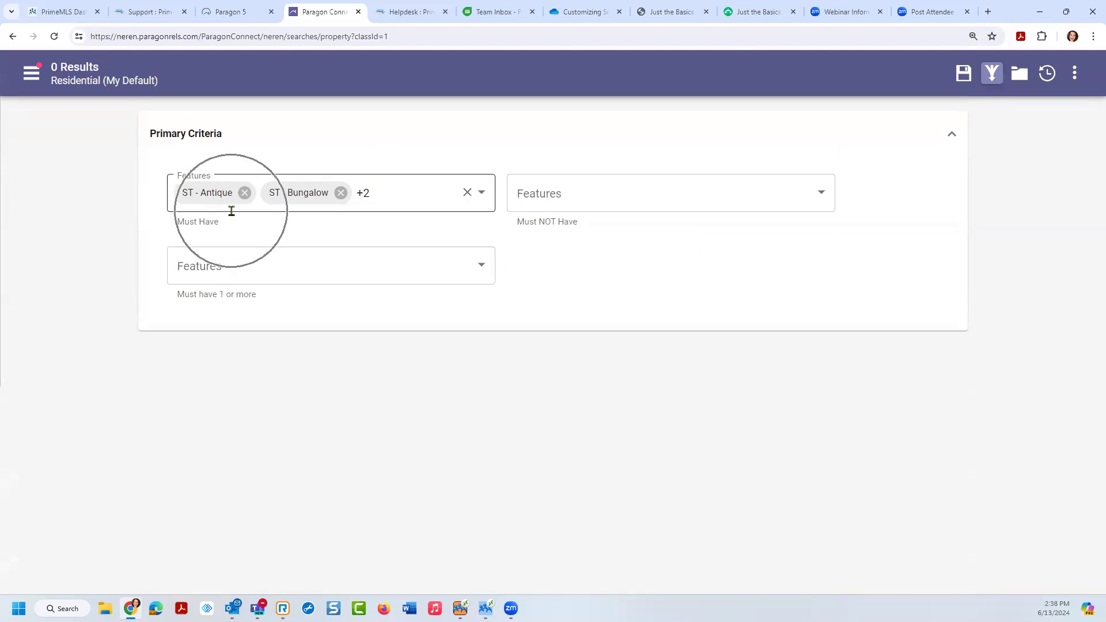
pyautogui.click(219, 195)
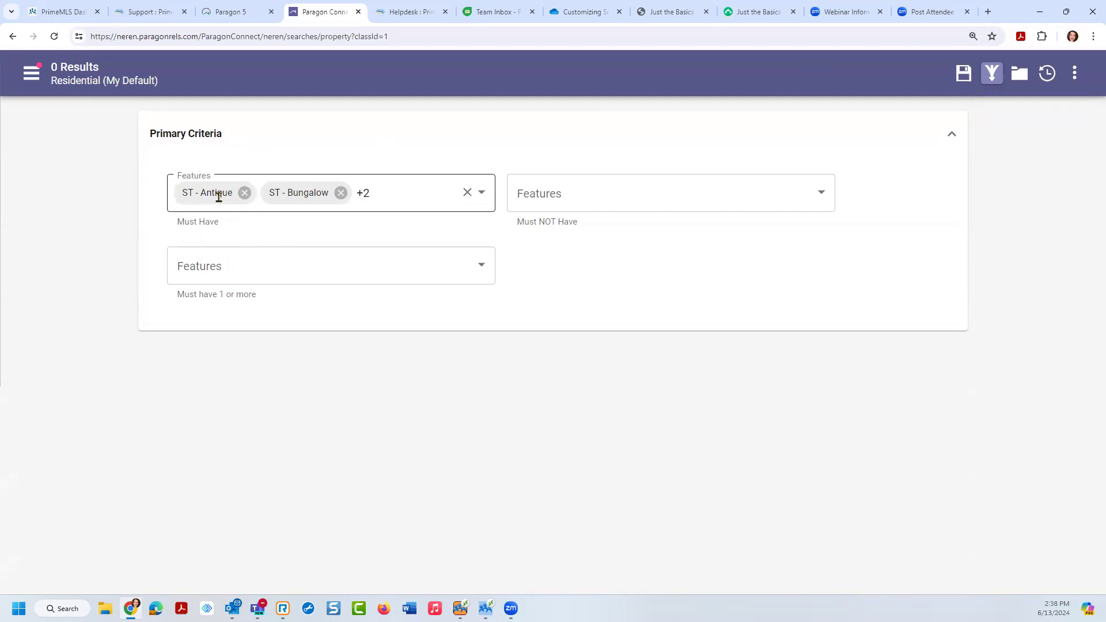
pyautogui.click(52, 71)
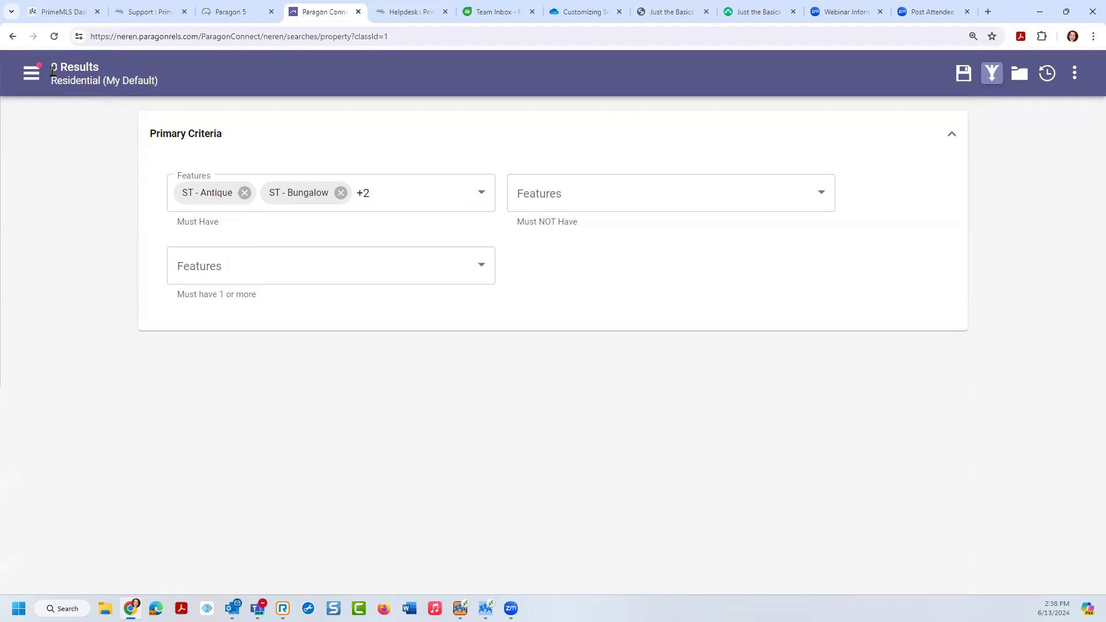
pyautogui.click(204, 225)
pyautogui.click(221, 298)
pyautogui.click(221, 297)
pyautogui.click(221, 297)
pyautogui.click(220, 297)
pyautogui.click(220, 298)
pyautogui.click(220, 297)
pyautogui.click(221, 297)
pyautogui.click(221, 297)
pyautogui.click(220, 297)
pyautogui.click(221, 298)
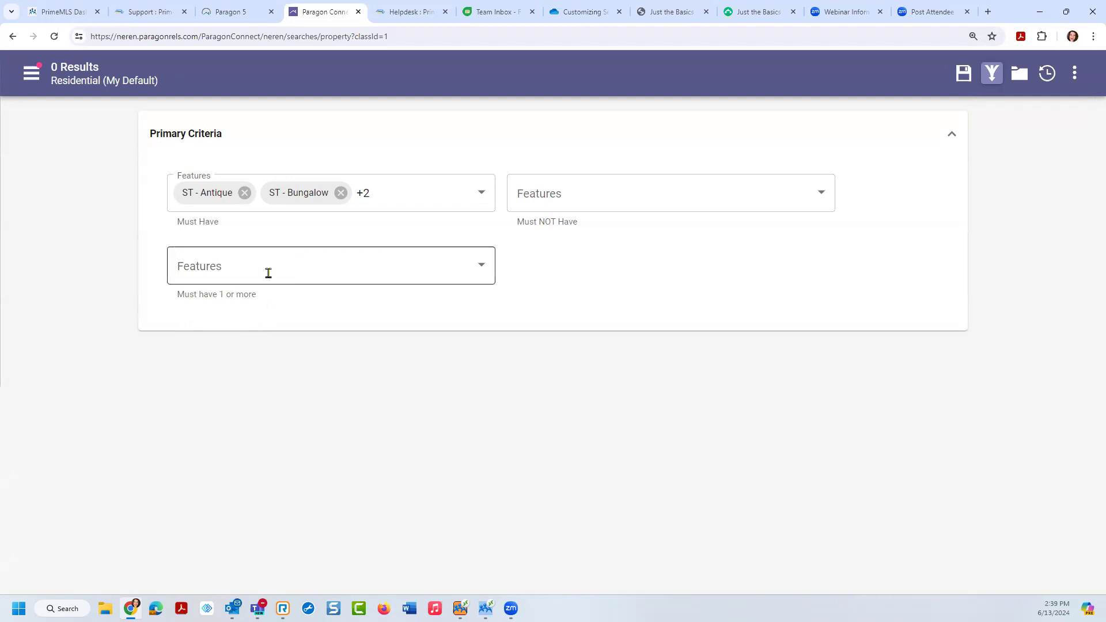
pyautogui.click(228, 292)
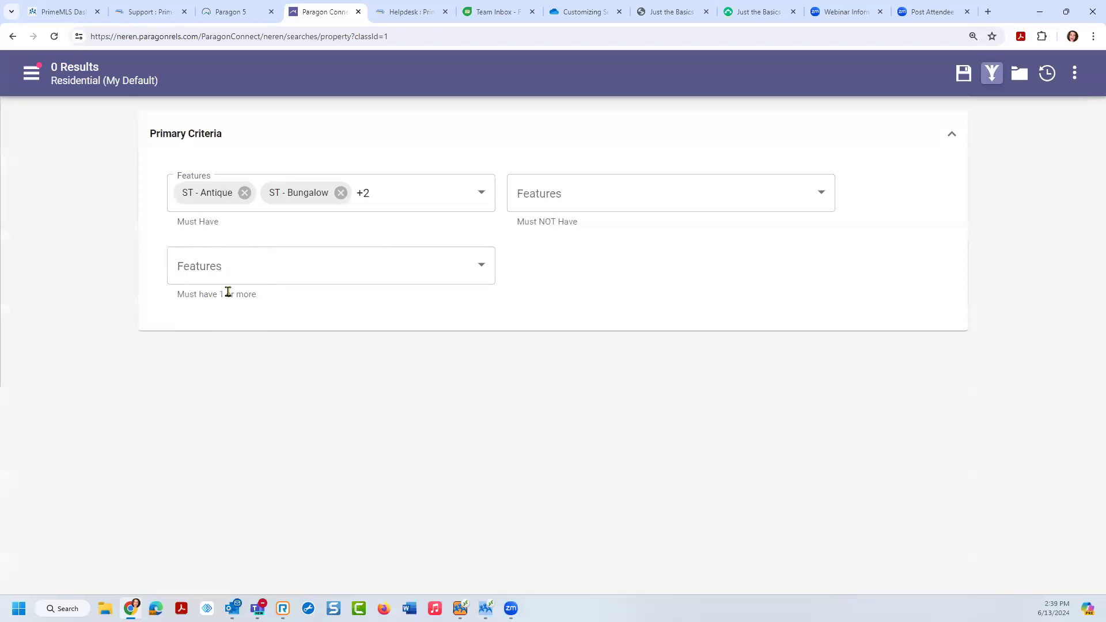
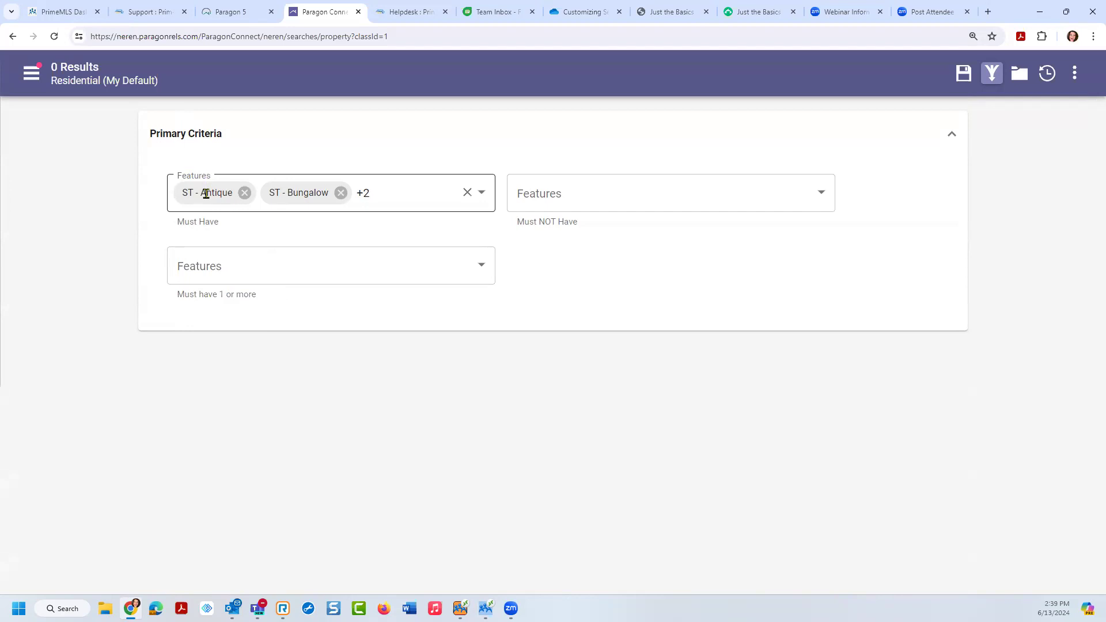
# Step: Clear the must-have styles and add Split Entry and Split Level to 'Must have 1 or more' features
pyautogui.click(468, 193)
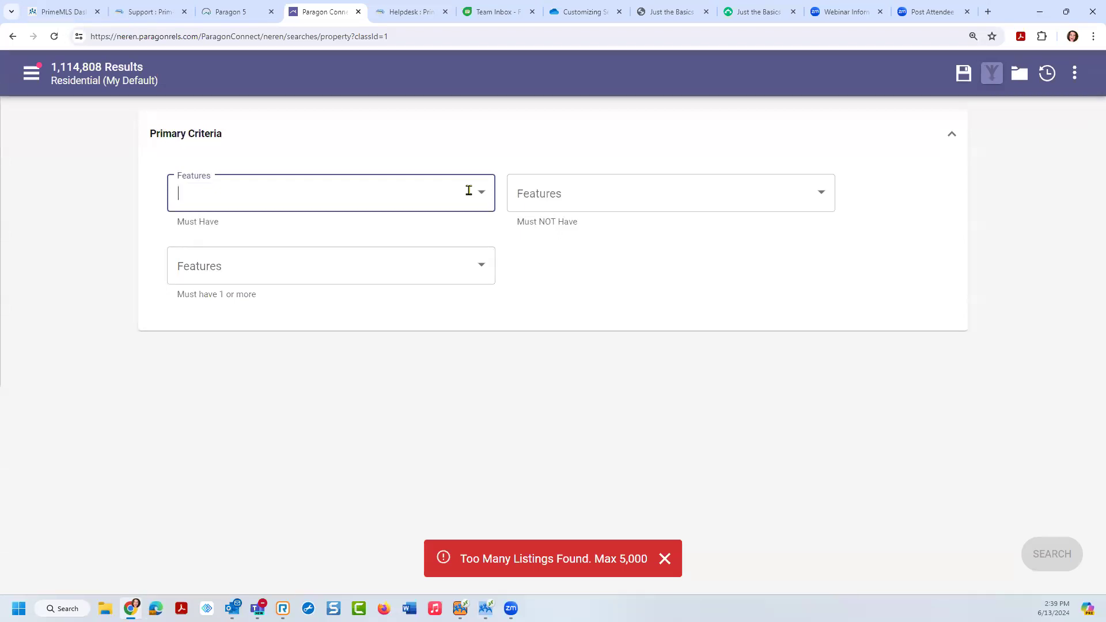
pyautogui.click(201, 269)
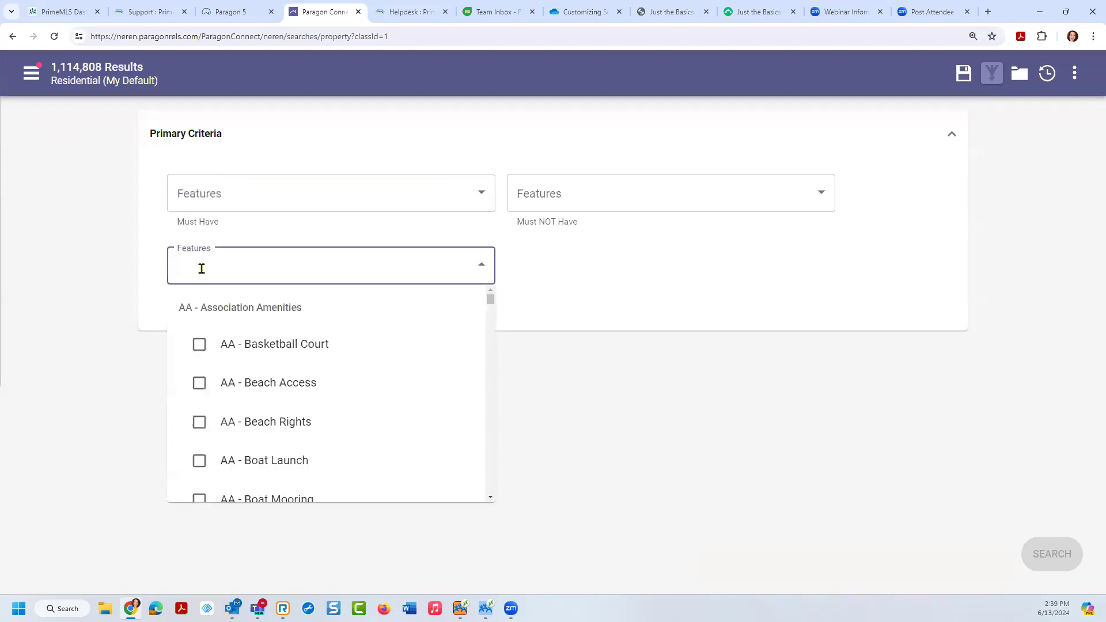
pyautogui.write('split')
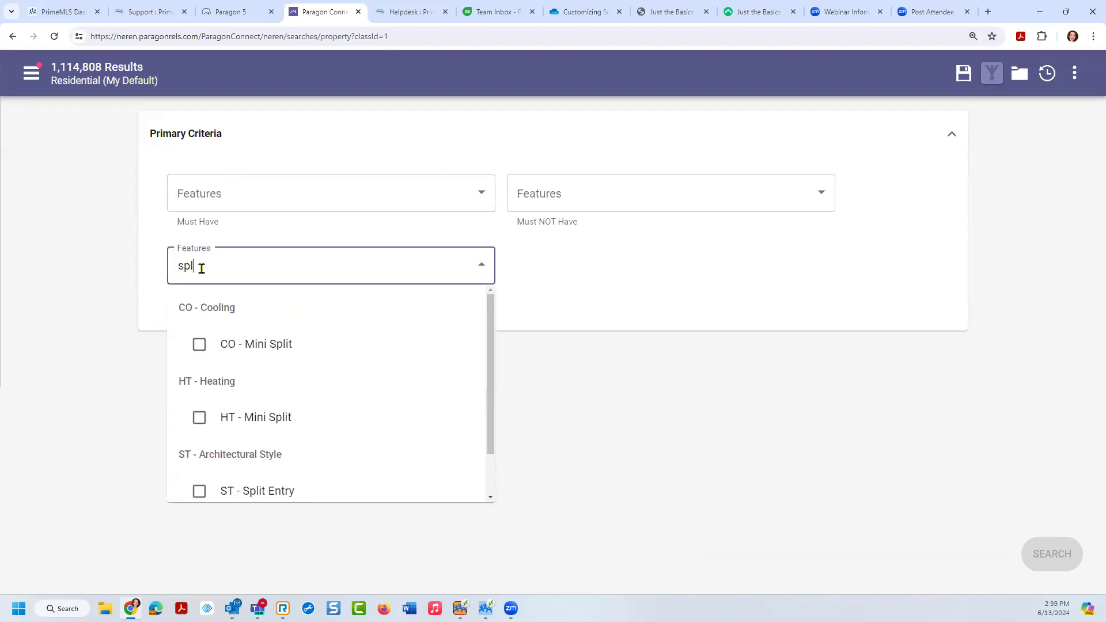
pyautogui.click(199, 490)
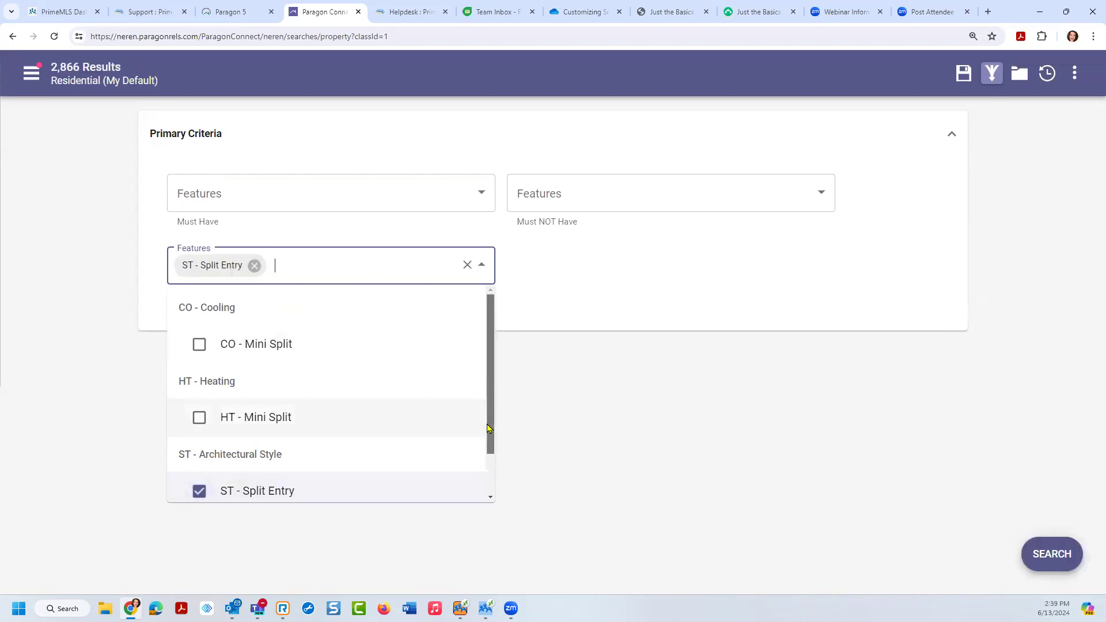
pyautogui.scroll(-1, 491, 421)
pyautogui.click(196, 478)
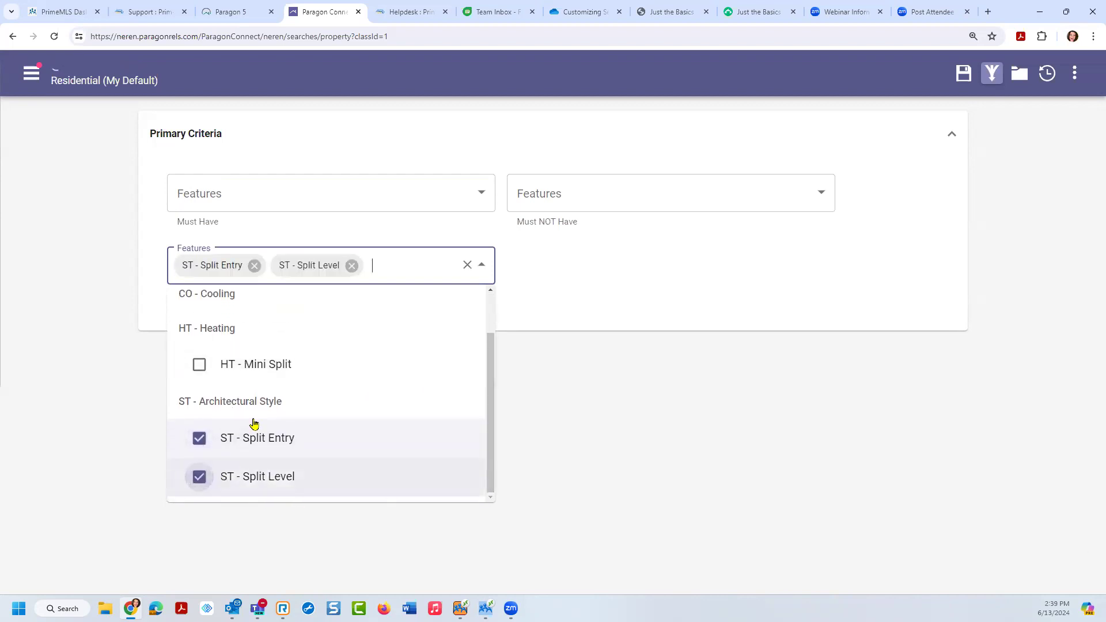
# Step: Add Bungalow and Antique as one-or-more features, then display all search criteria
pyautogui.click(383, 269)
pyautogui.write('bung')
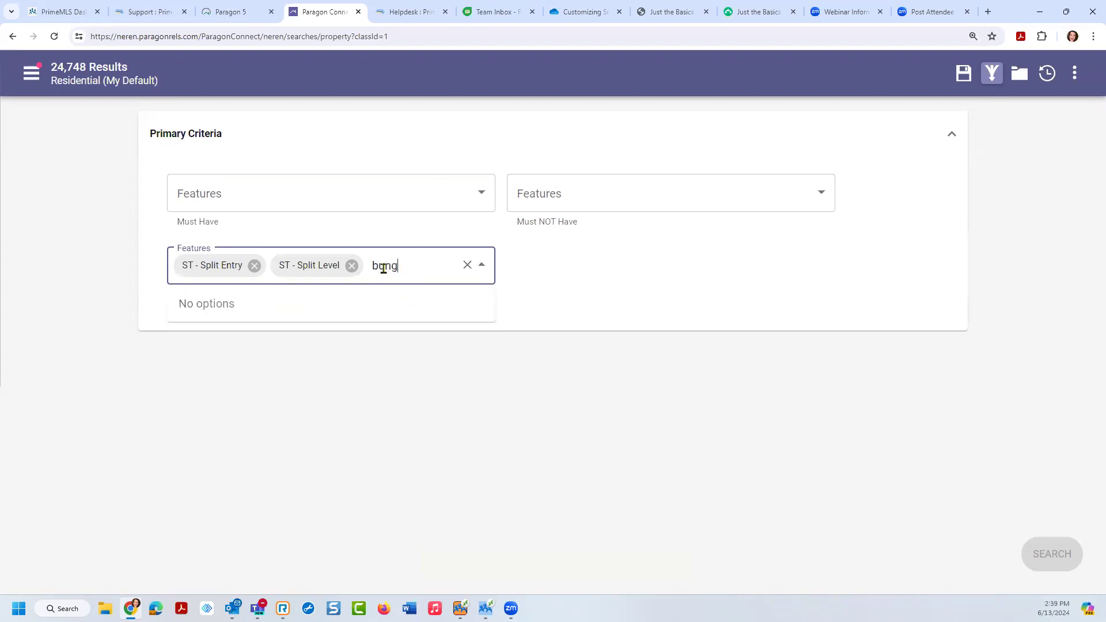
pyautogui.click(202, 345)
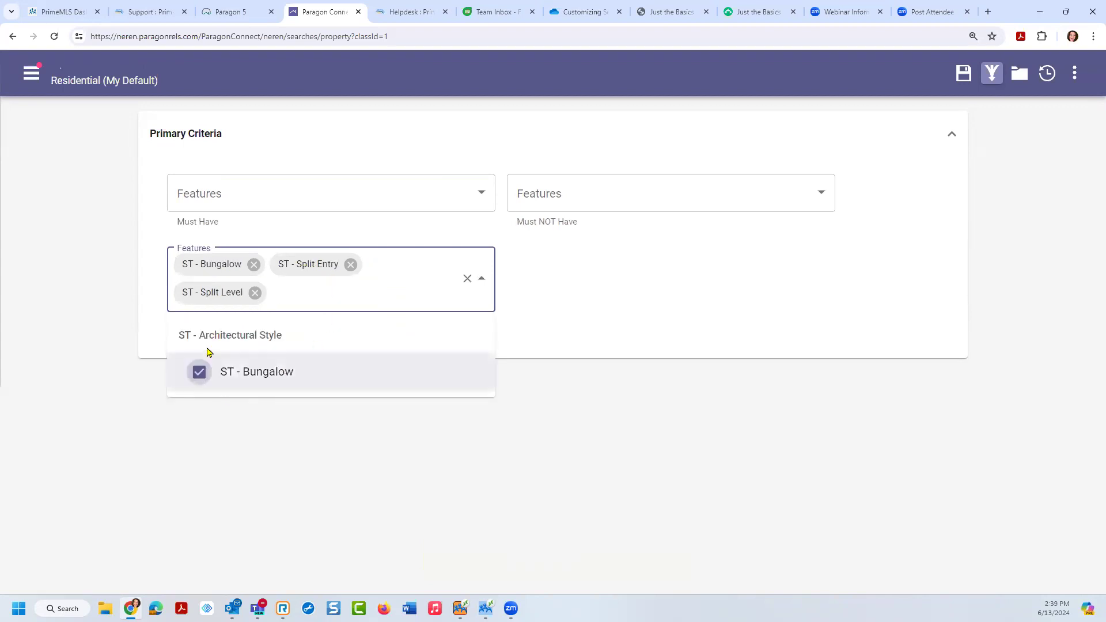
pyautogui.write('anti')
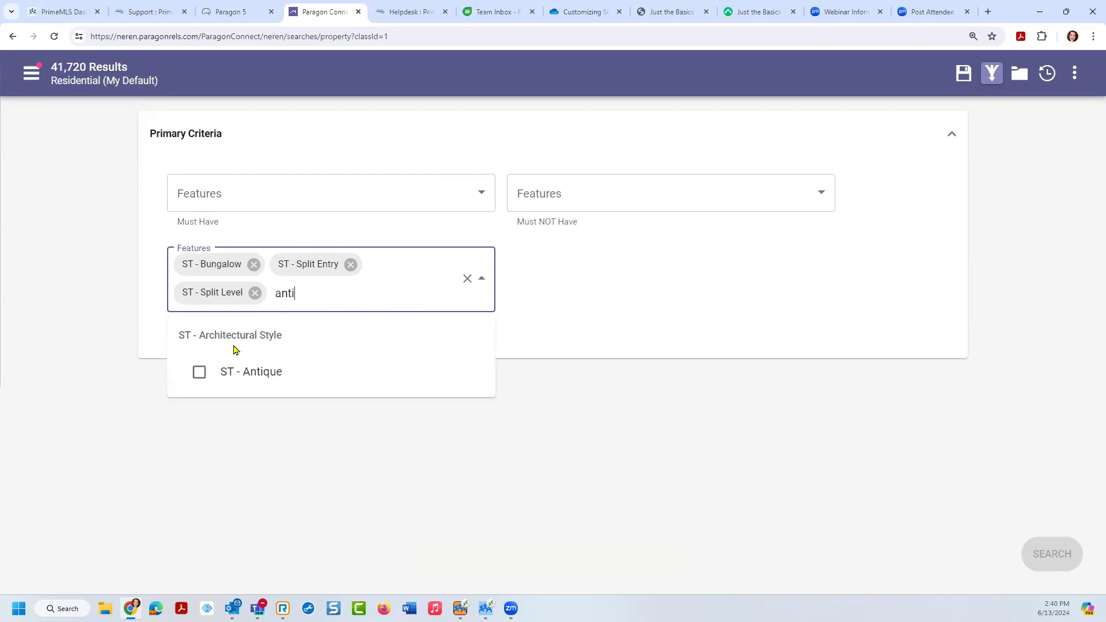
pyautogui.click(199, 372)
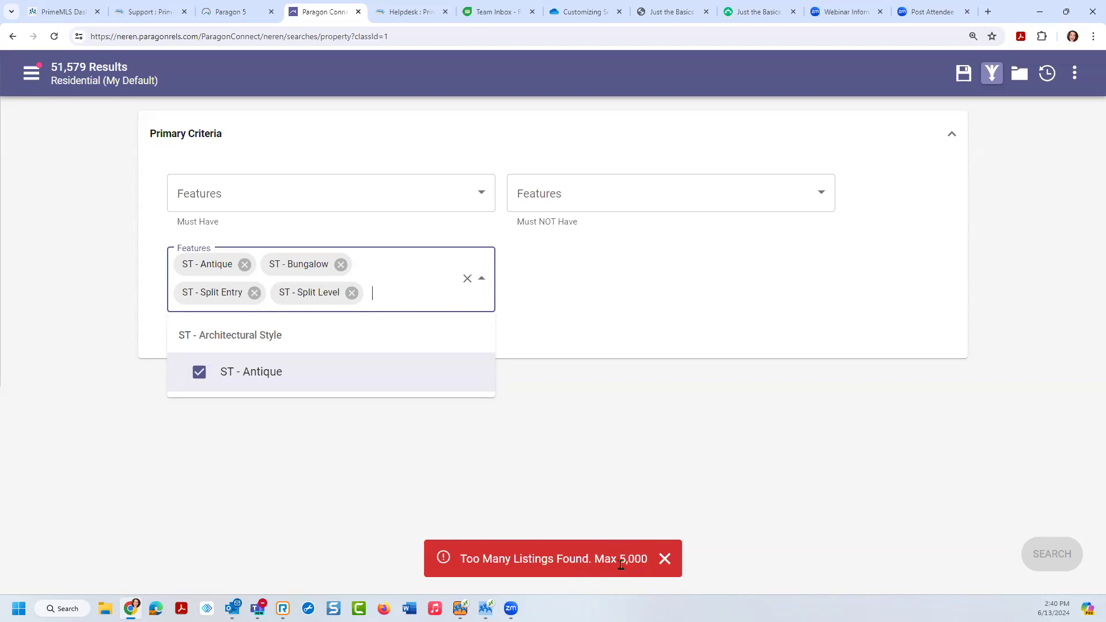
pyautogui.click(575, 453)
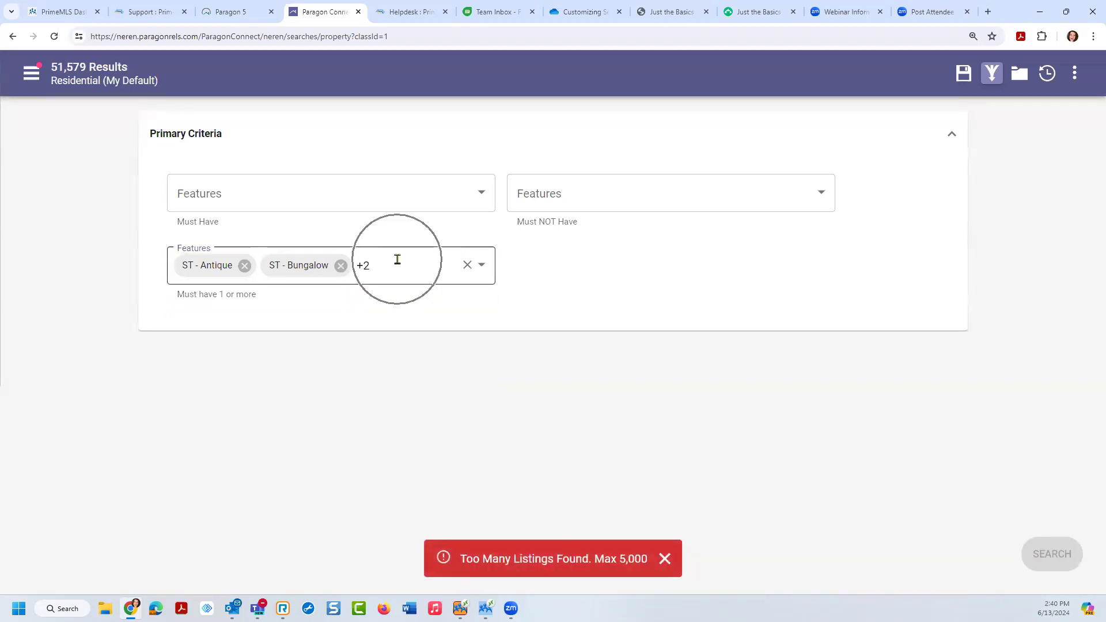
pyautogui.click(992, 75)
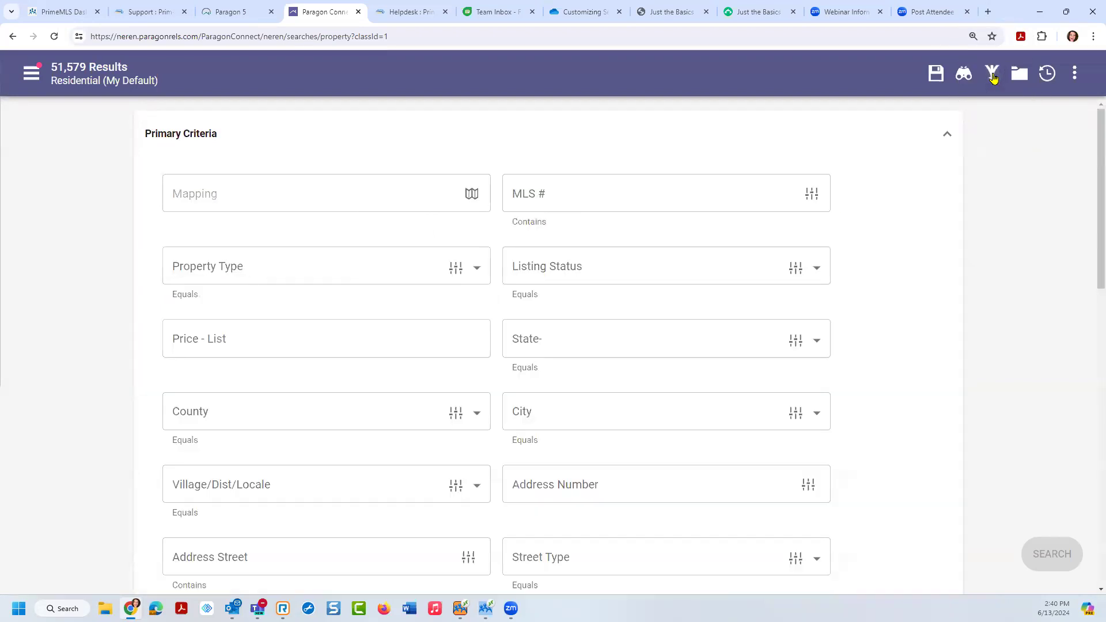
# Step: Set Listing Status to A - Active
pyautogui.scroll(-4, 1090, 155)
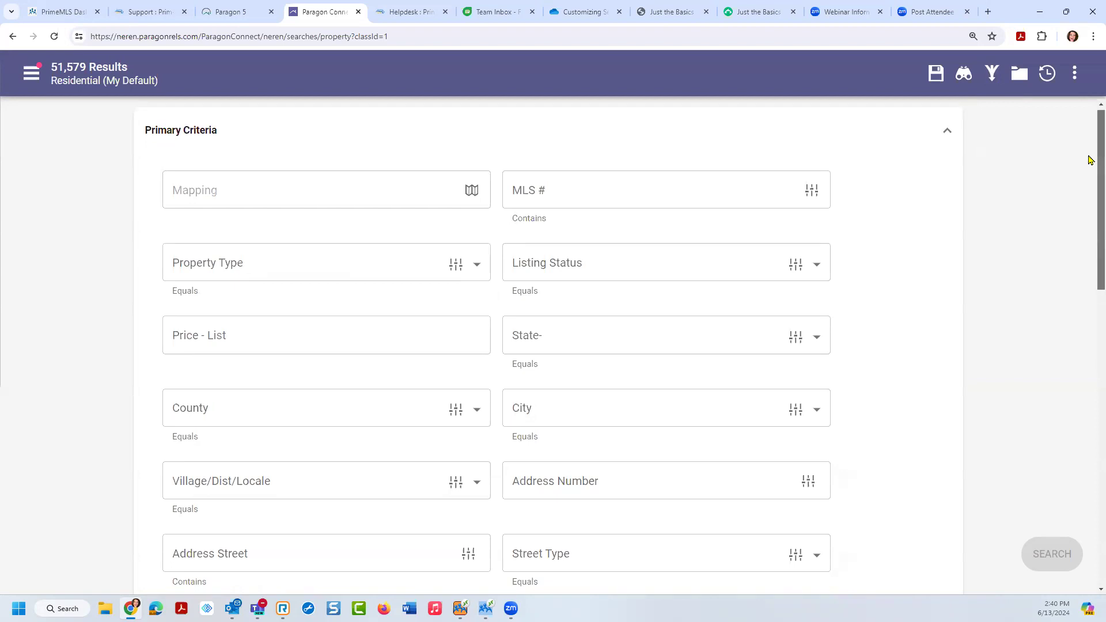
pyautogui.scroll(-5, 1090, 252)
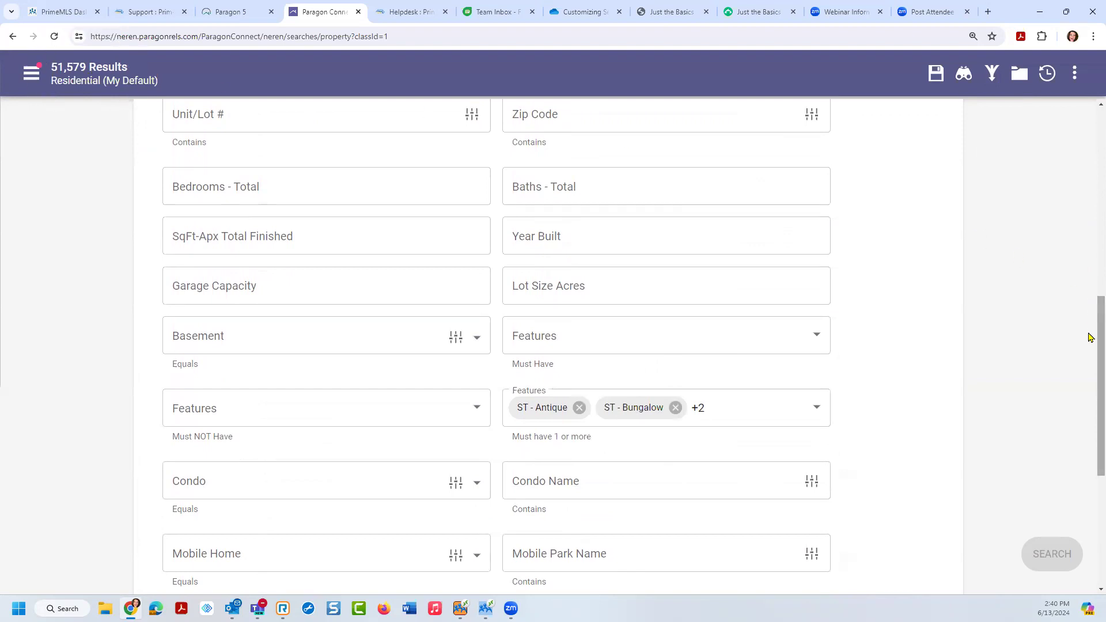
pyautogui.scroll(3, 1091, 259)
pyautogui.scroll(4, 1090, 259)
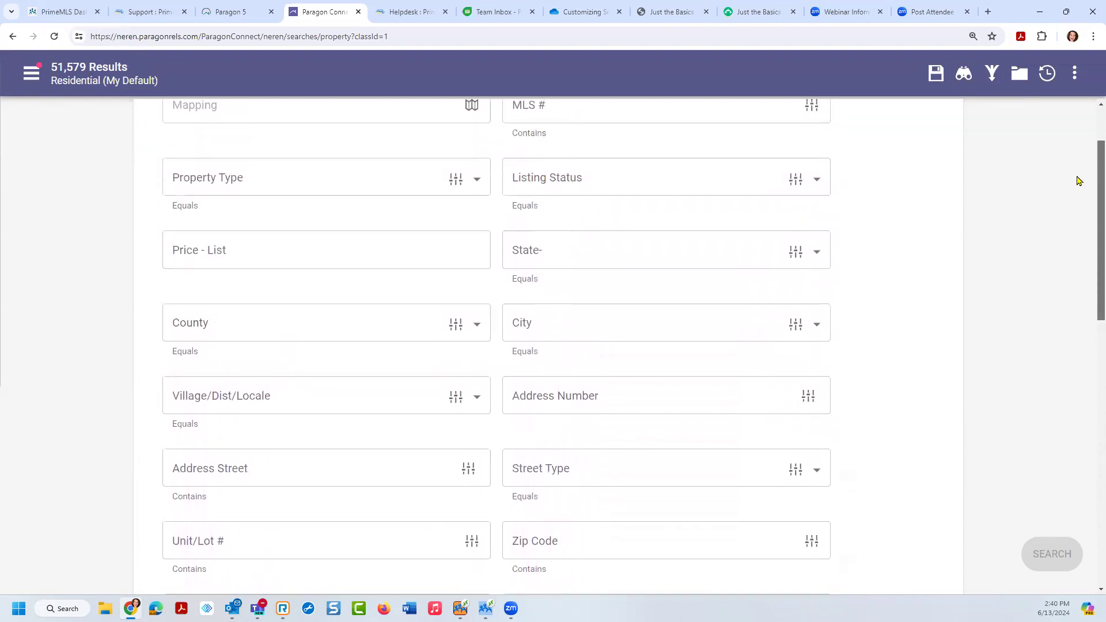
pyautogui.click(526, 186)
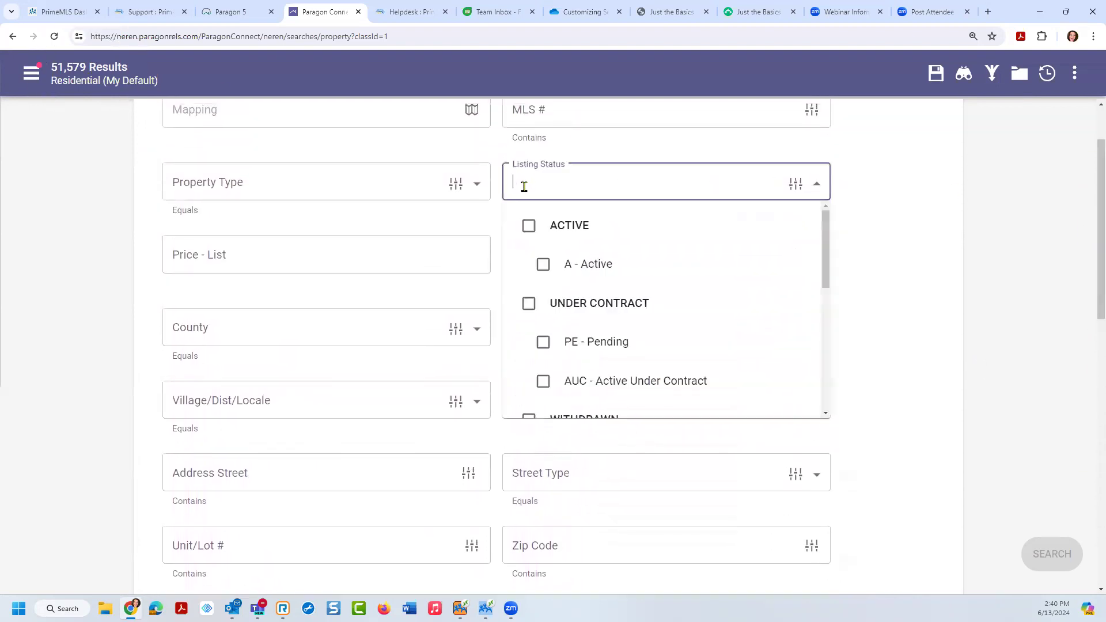
pyautogui.click(531, 225)
pyautogui.click(634, 169)
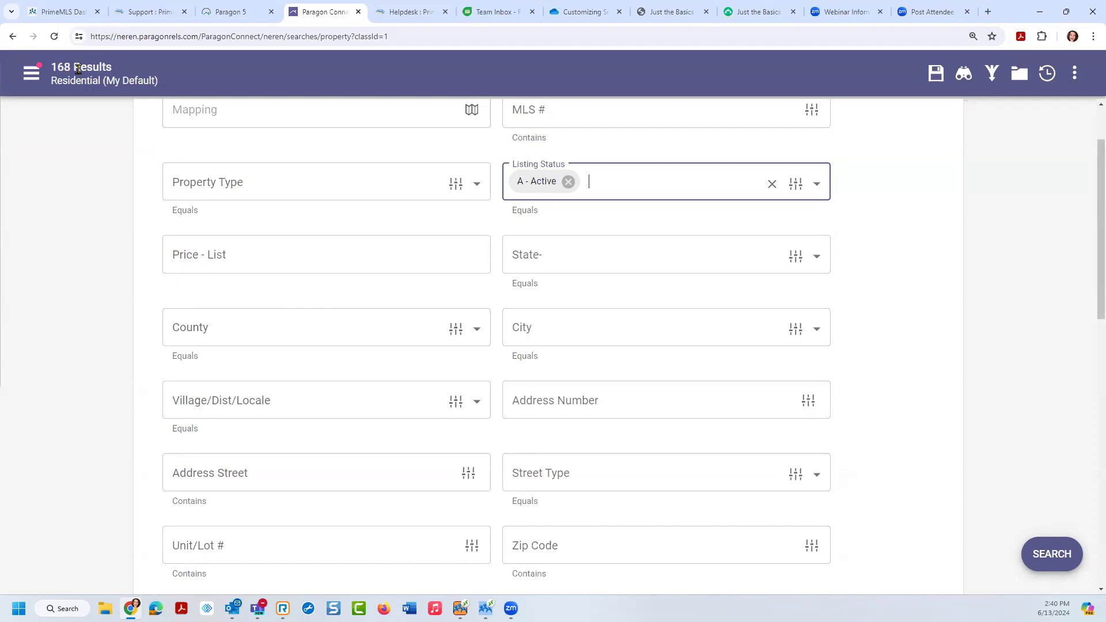
# Step: Choose New Hampshire as the State
pyautogui.click(538, 244)
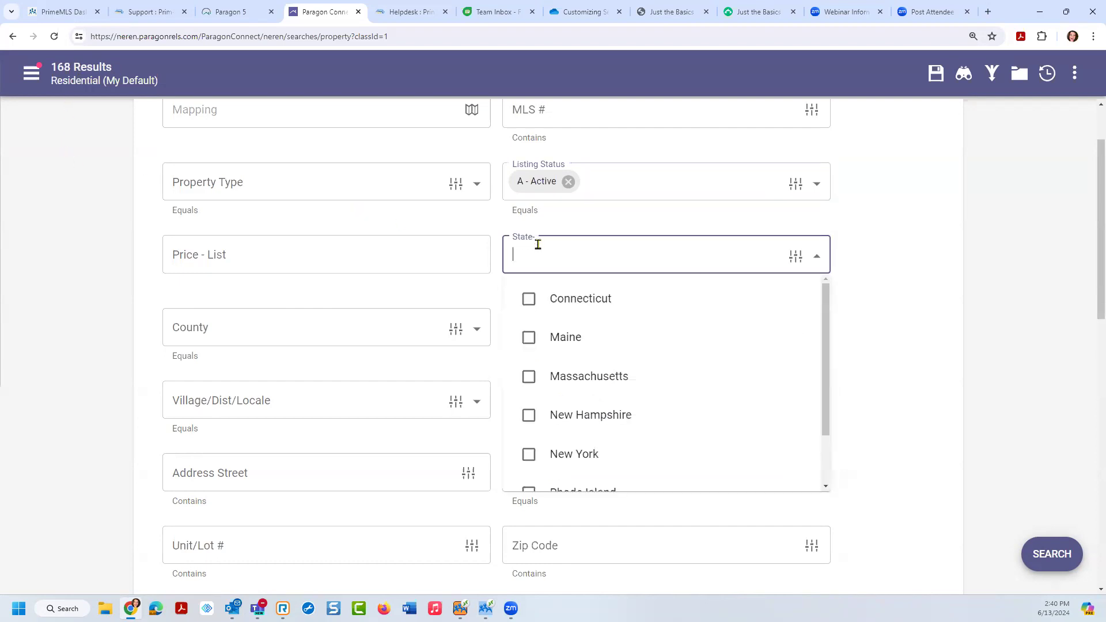
pyautogui.write('Nh')
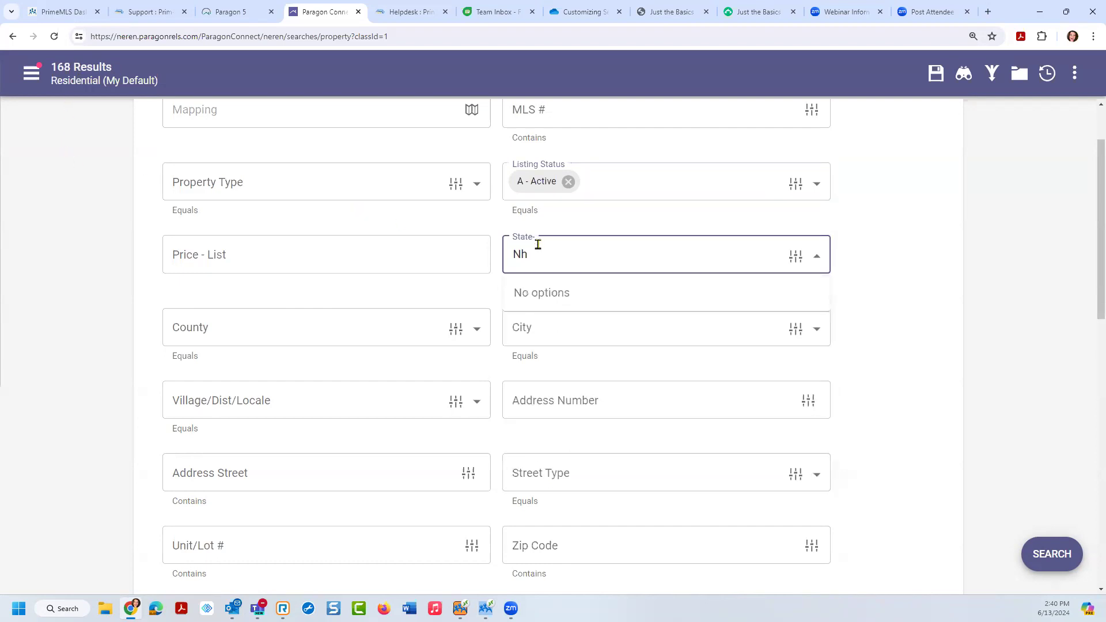
pyautogui.press('BackSpace')
pyautogui.write('ew')
pyautogui.click(567, 305)
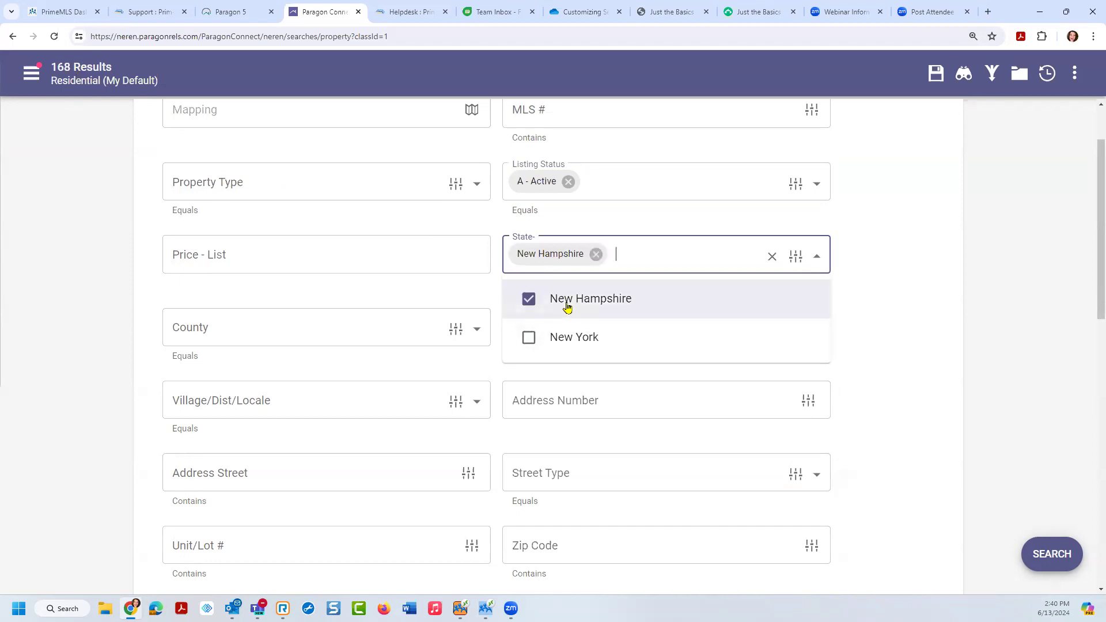
pyautogui.click(884, 300)
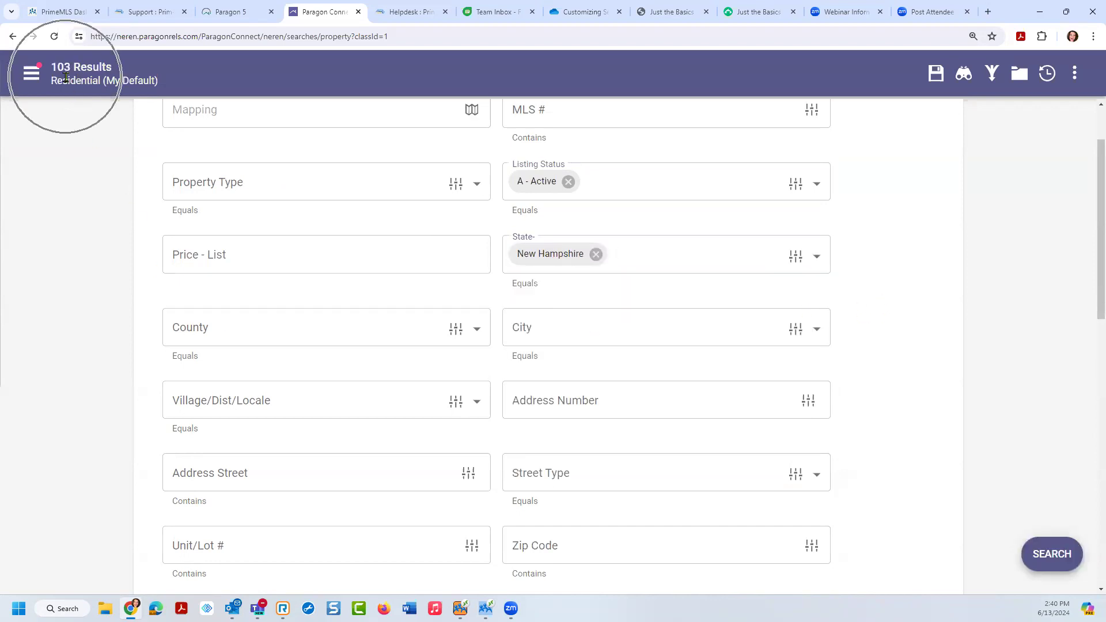
# Step: Choose Merrimack - NH-Merrimack as the County, narrowing results to 8
pyautogui.click(194, 317)
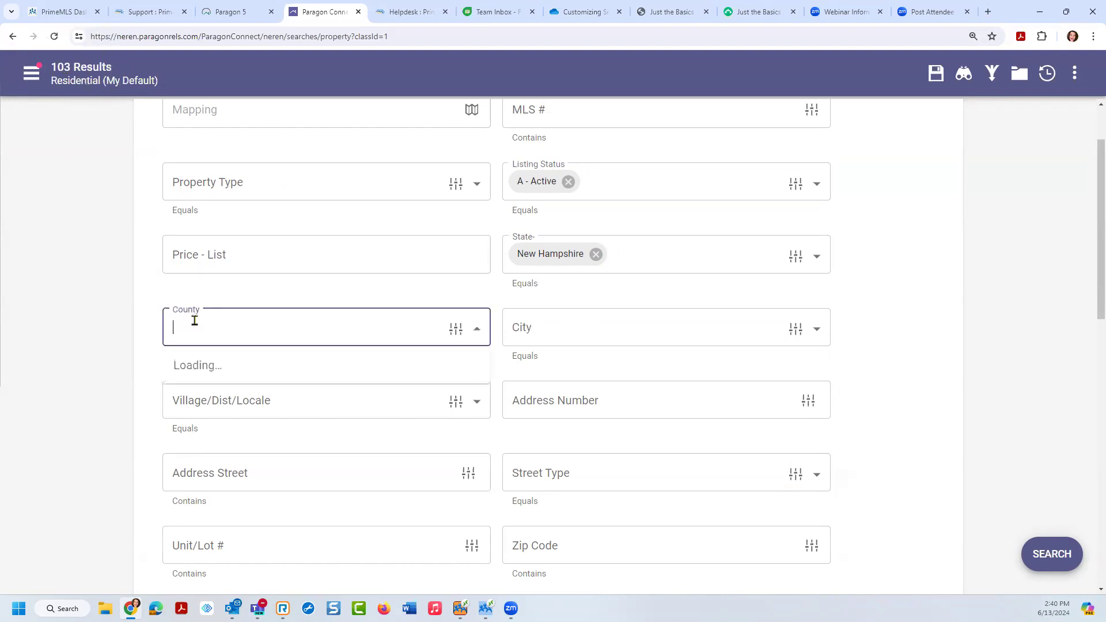
pyautogui.write('mer')
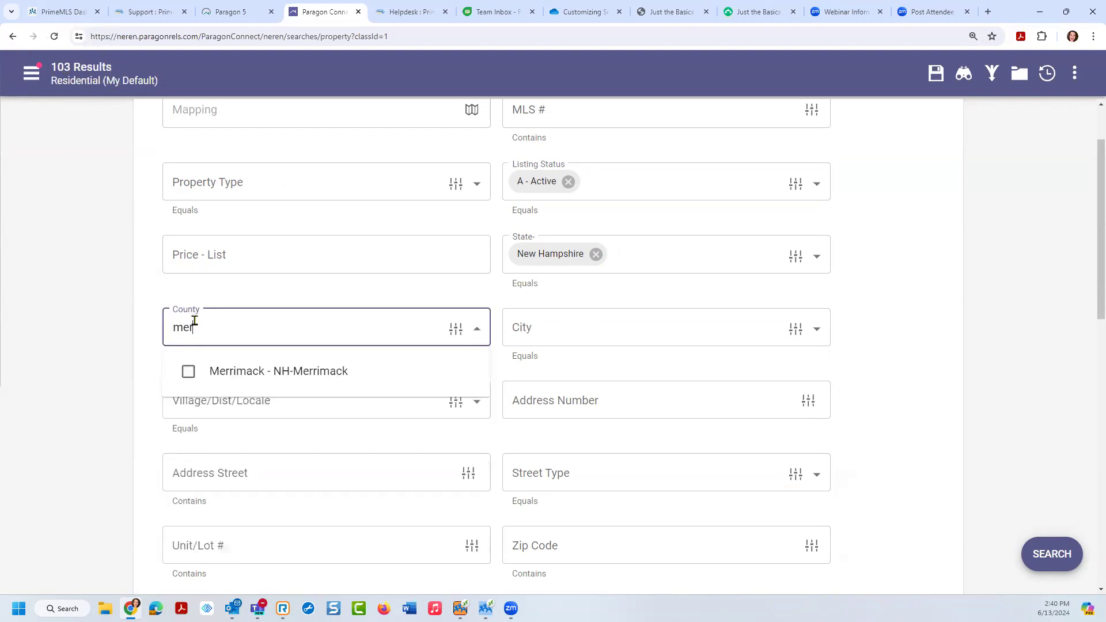
pyautogui.click(218, 370)
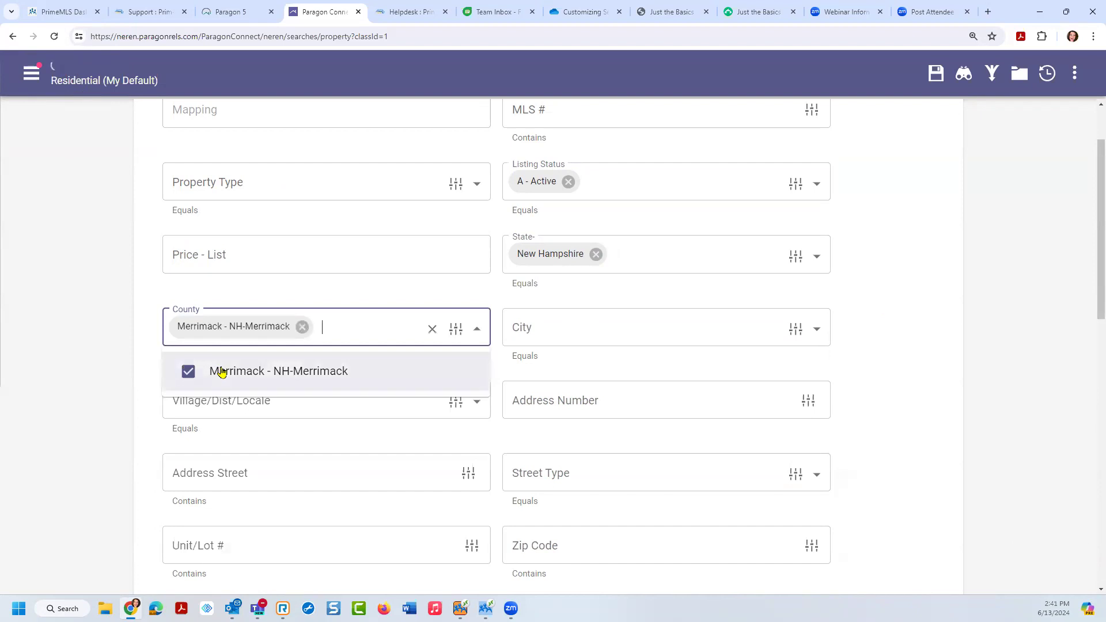
pyautogui.click(72, 77)
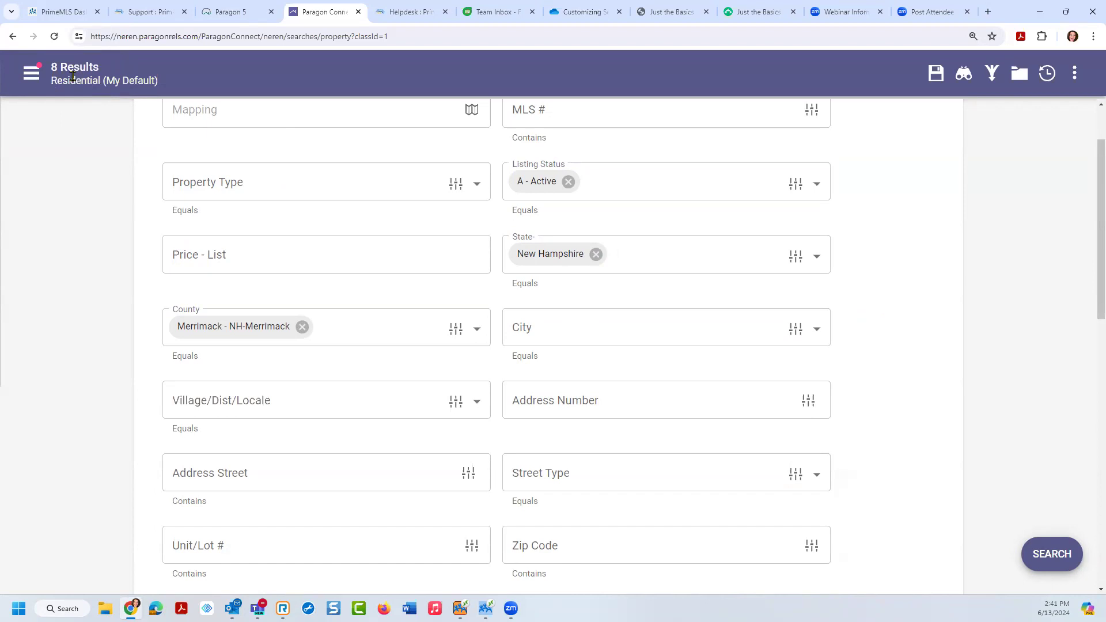
pyautogui.click(937, 77)
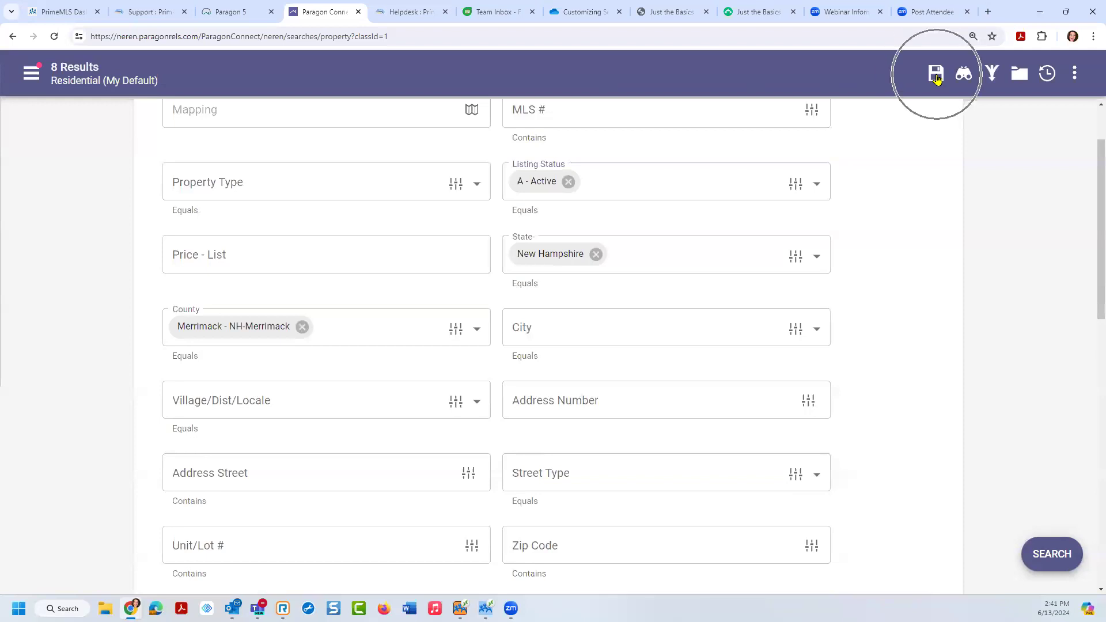
pyautogui.click(937, 78)
pyautogui.click(937, 77)
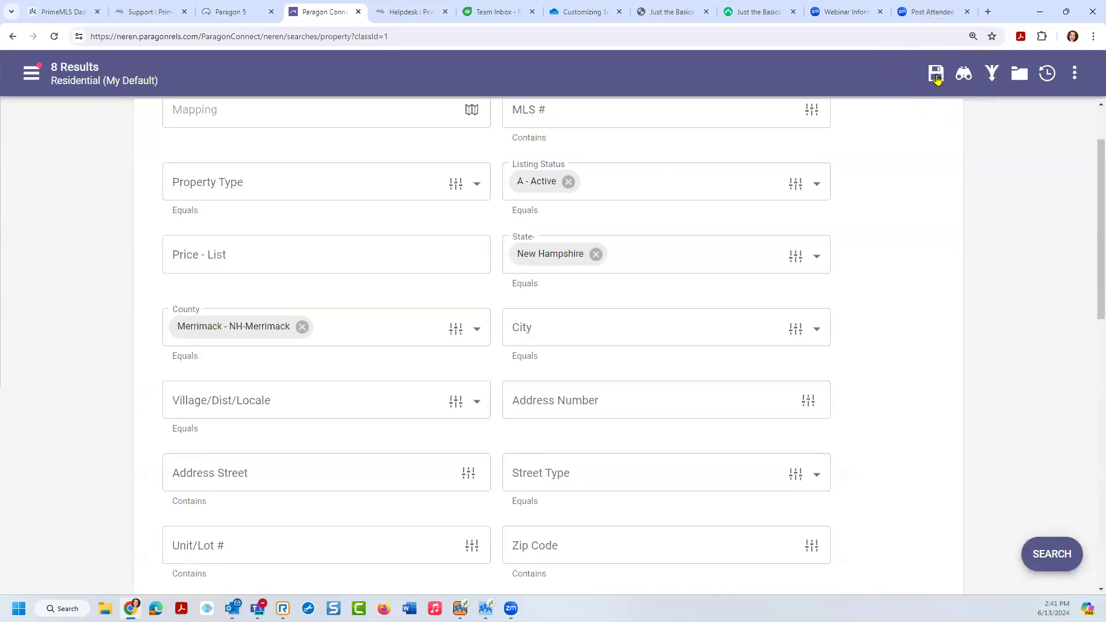
pyautogui.click(936, 78)
pyautogui.click(937, 78)
pyautogui.click(937, 78)
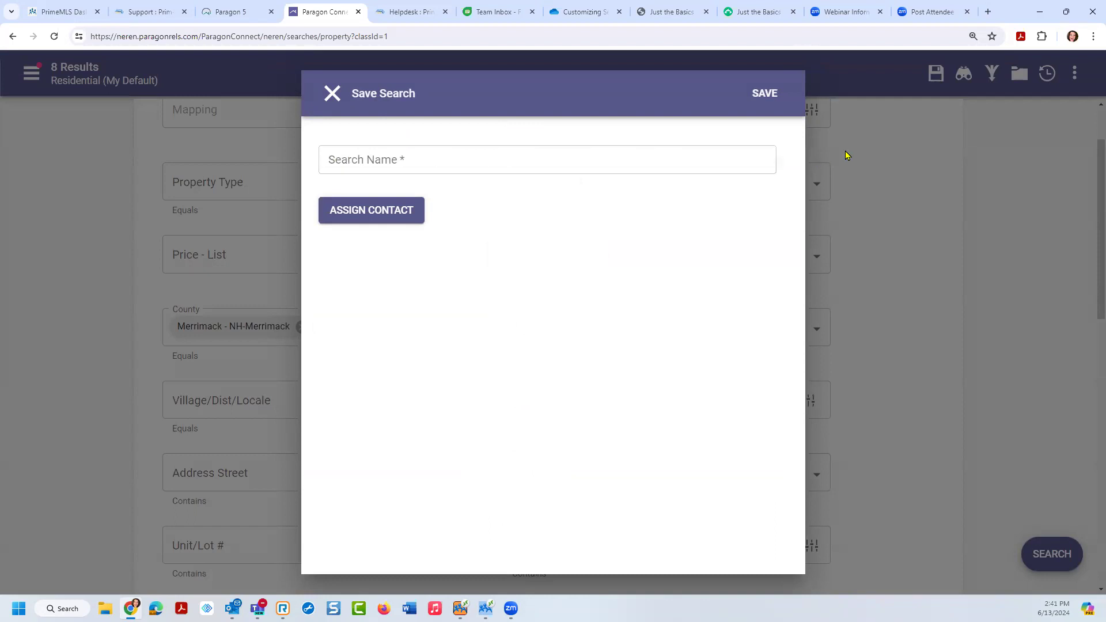
pyautogui.click(1017, 84)
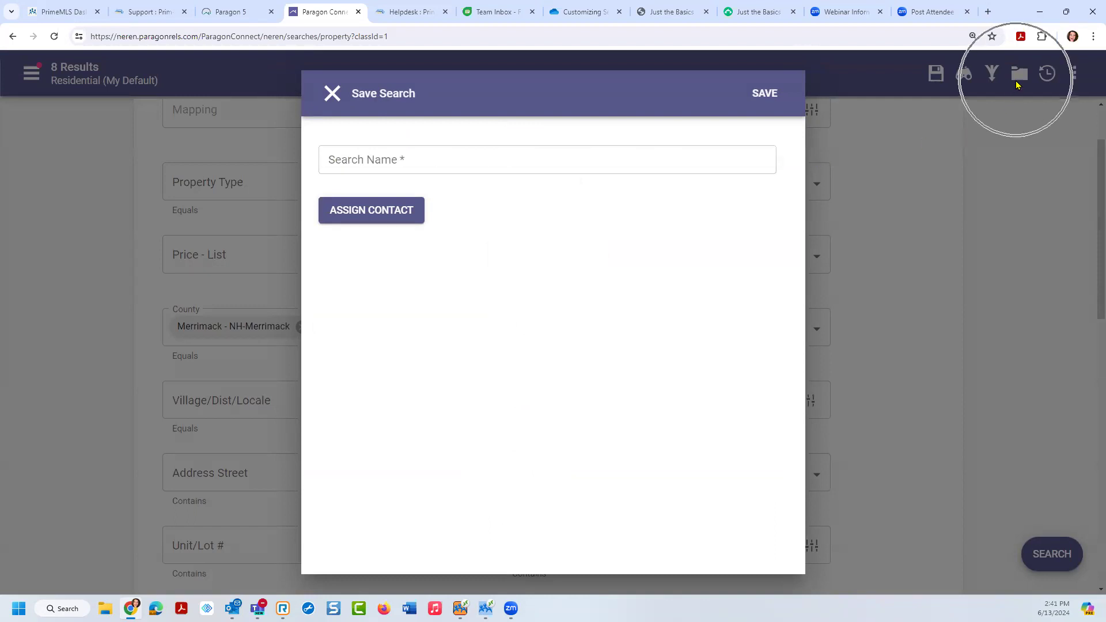
pyautogui.click(765, 97)
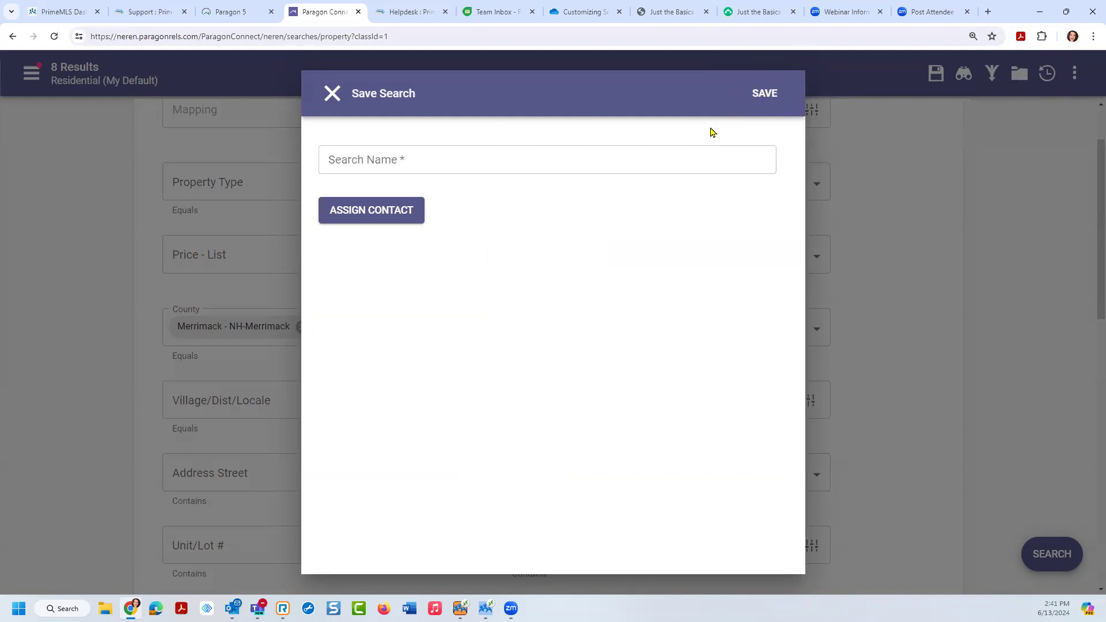
pyautogui.click(374, 221)
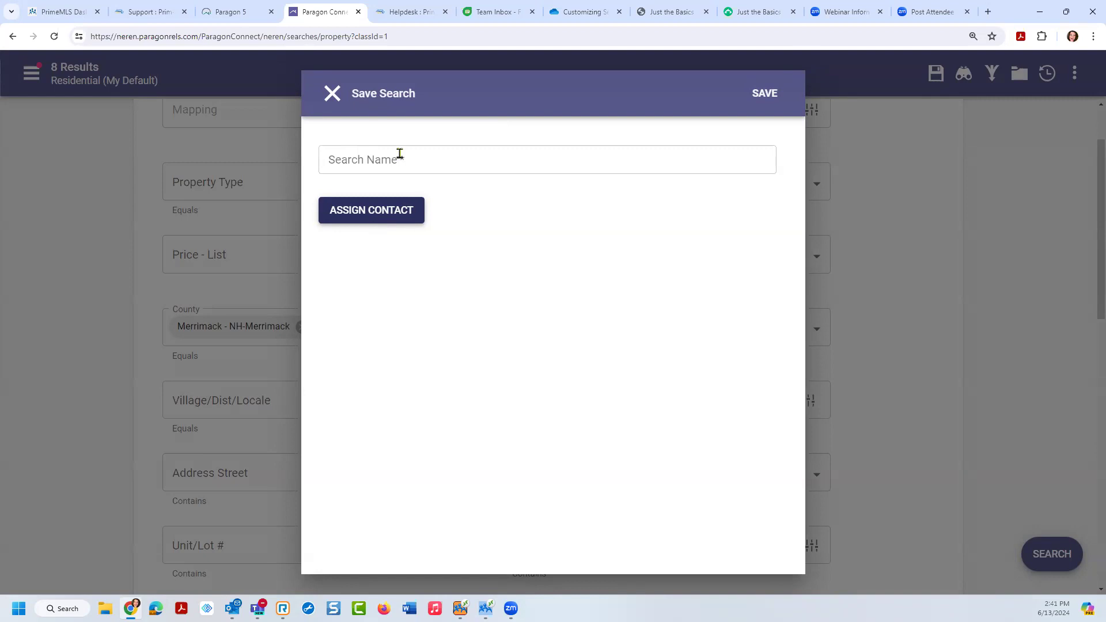
pyautogui.click(333, 93)
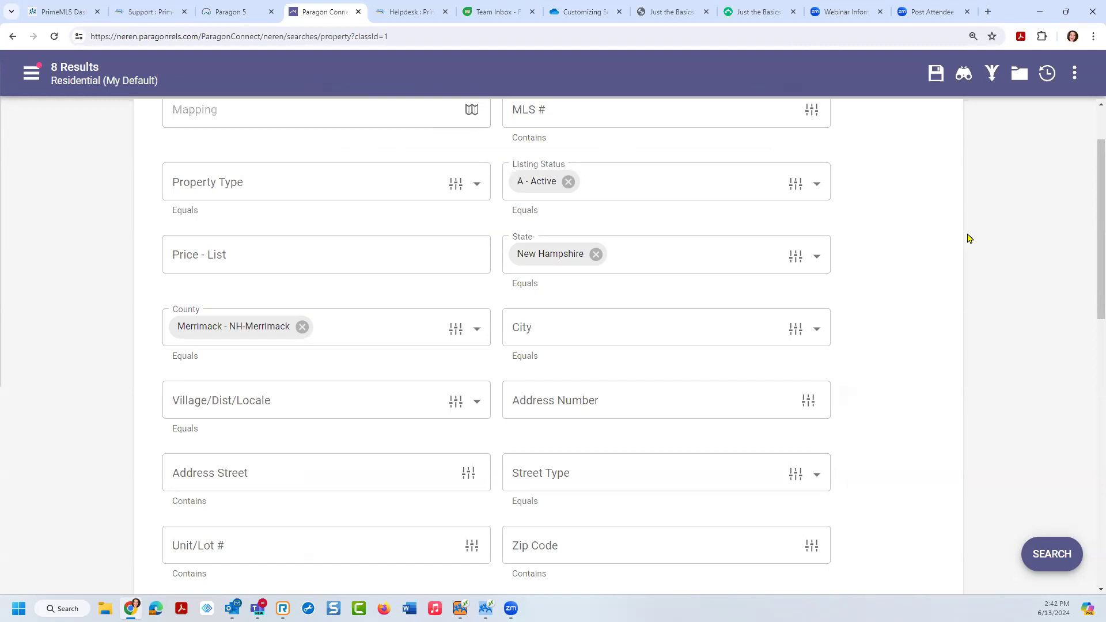
# Step: Open Customize Fields from the ⋮ menu and start adding a new search field
pyautogui.click(1075, 80)
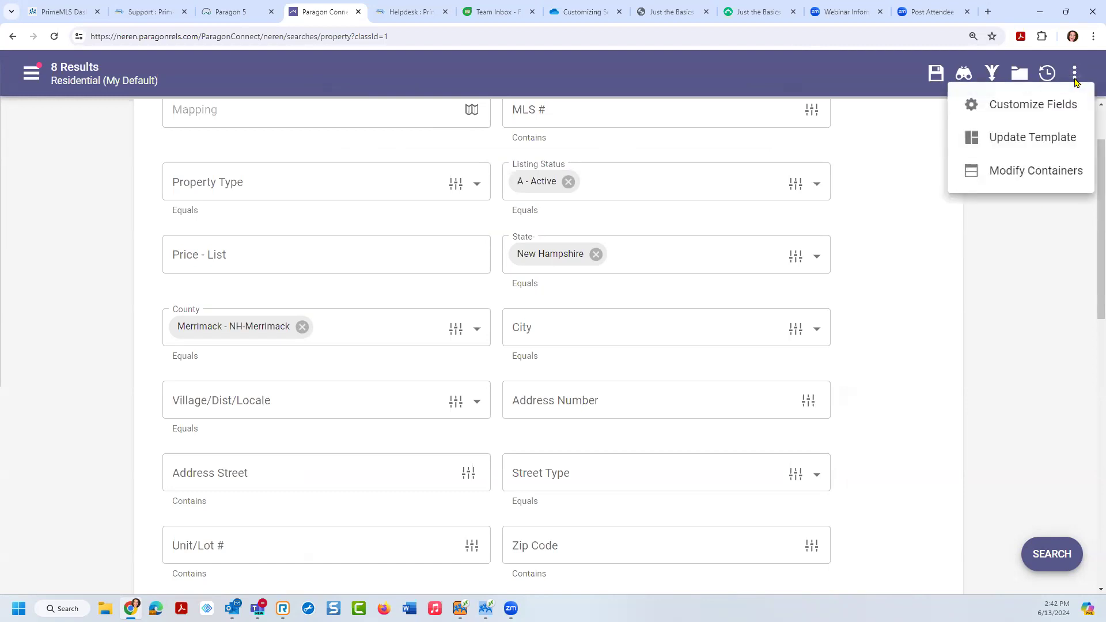
pyautogui.click(1029, 104)
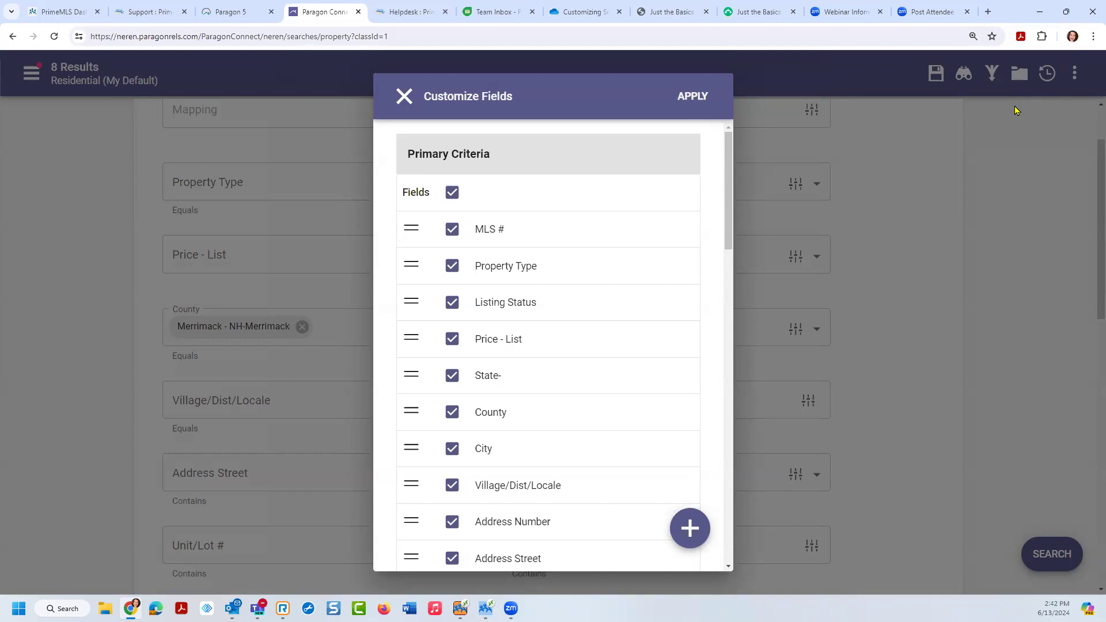
pyautogui.moveTo(732, 200); pyautogui.dragTo(728, 434)
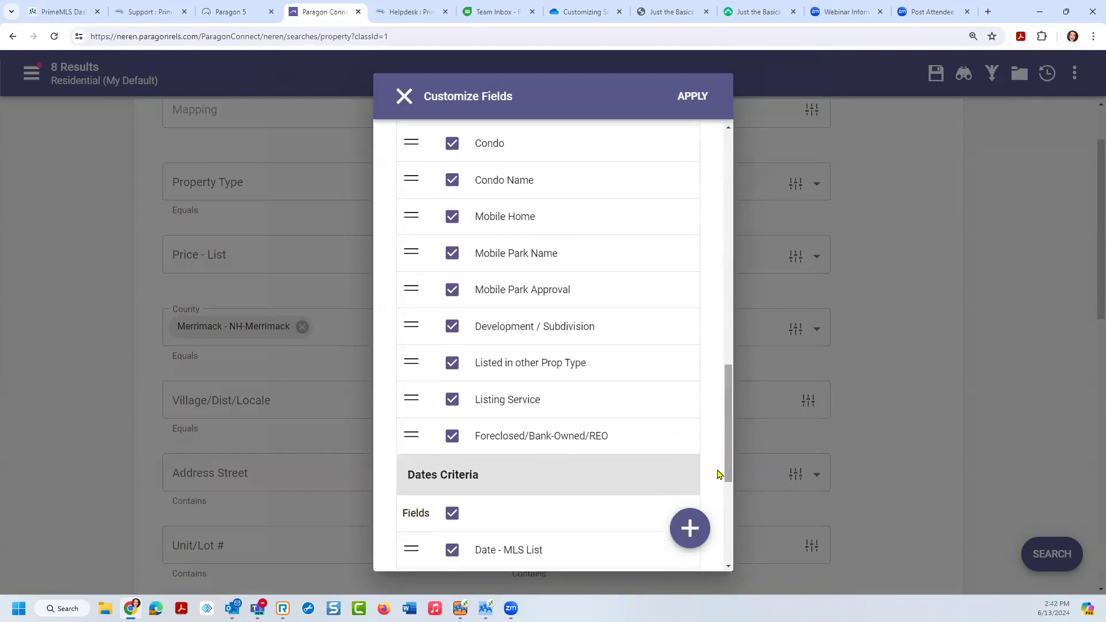
pyautogui.click(690, 533)
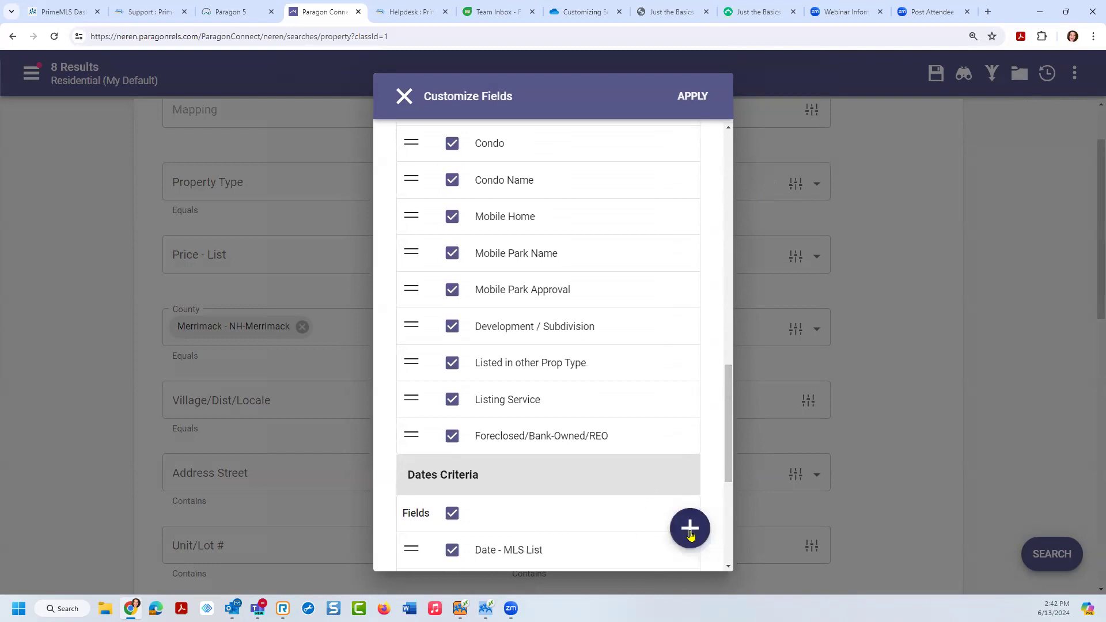
pyautogui.click(691, 534)
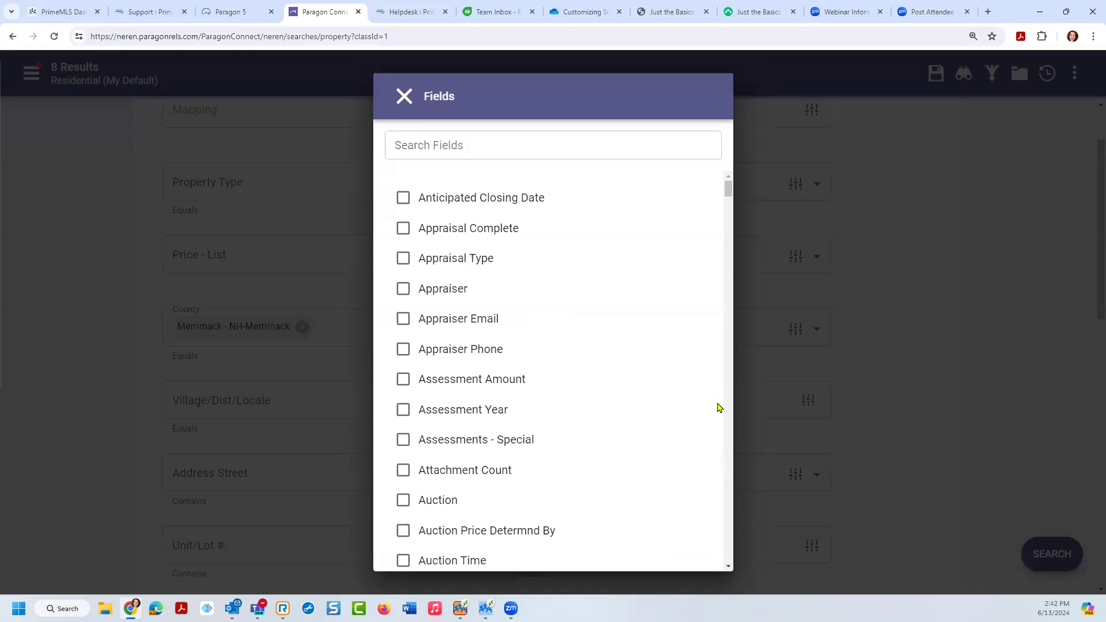
pyautogui.moveTo(728, 186)
pyautogui.mouseDown()
pyautogui.moveTo(731, 472)
pyautogui.moveTo(729, 184)
pyautogui.mouseUp()
# Step: Search 'remarks' and tick Remarks - Public under Primary Criteria
pyautogui.click(421, 146)
pyautogui.click(421, 146)
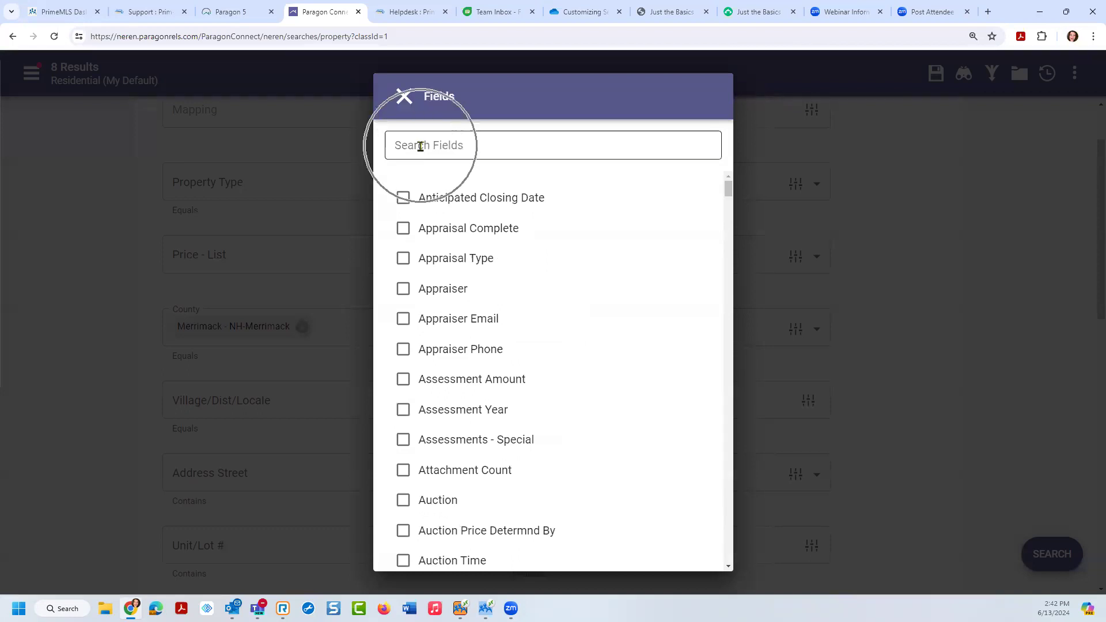
pyautogui.write('remarks')
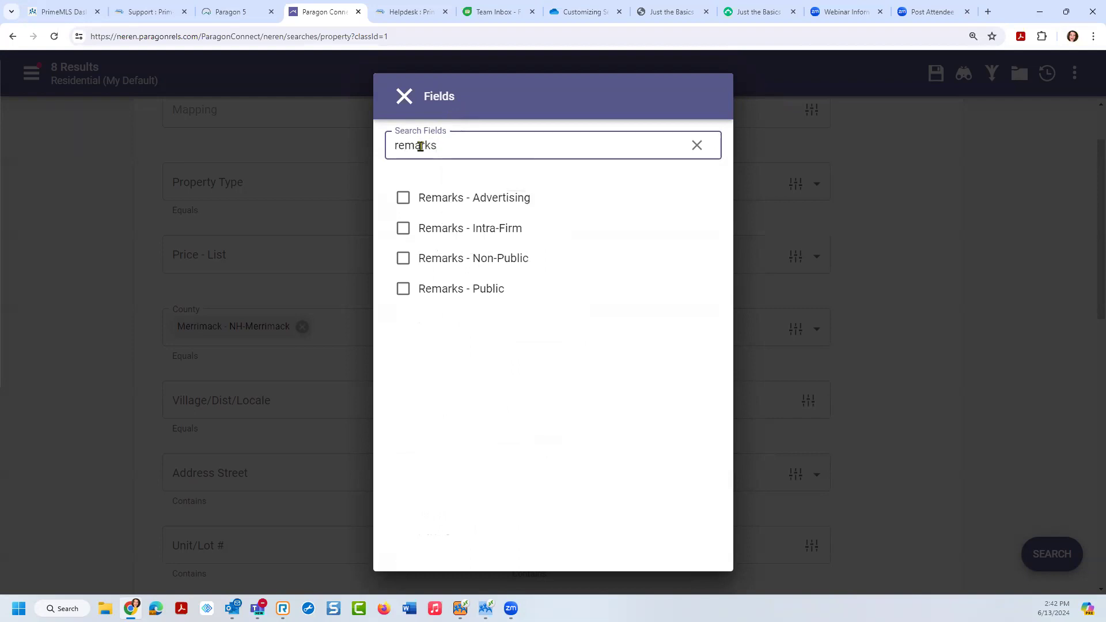
pyautogui.click(404, 290)
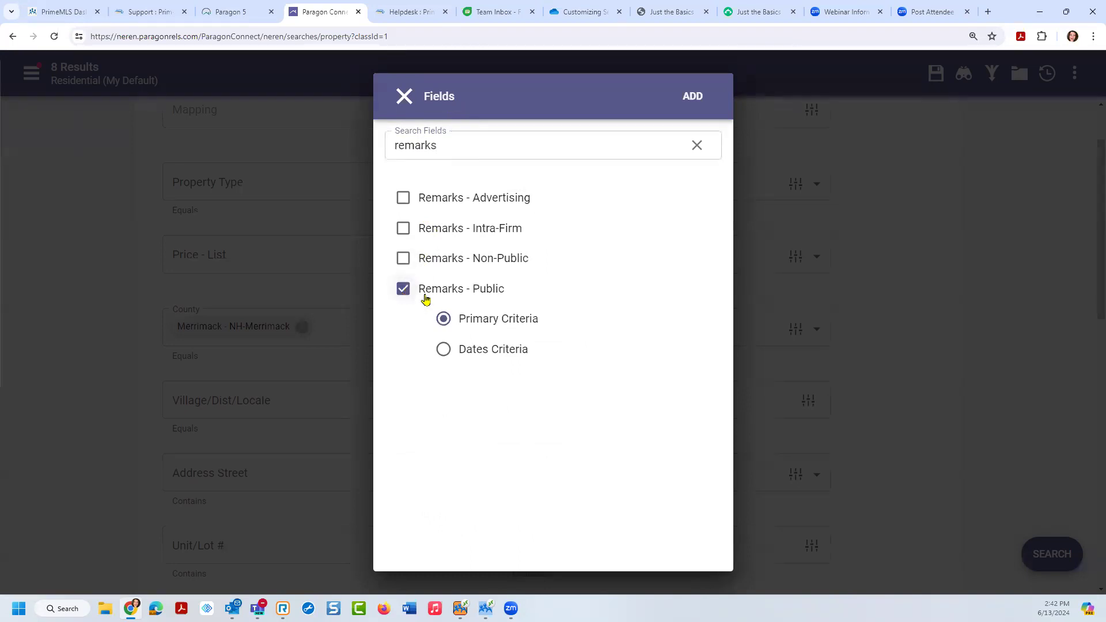
pyautogui.click(500, 321)
# Step: Add Remarks - Public and move it up to sit below Features
pyautogui.click(695, 97)
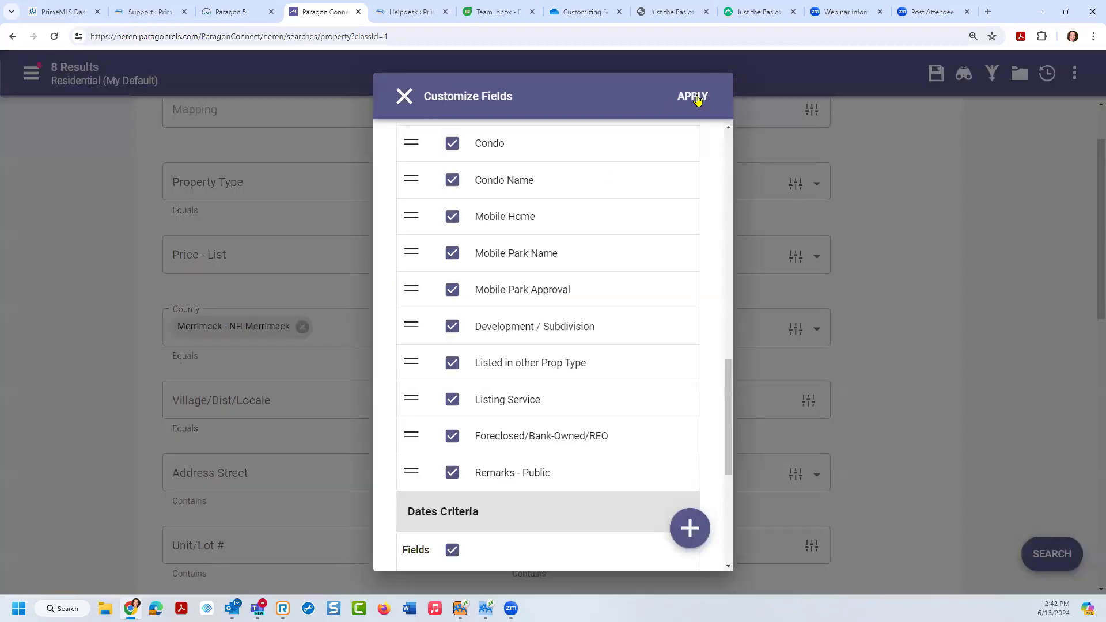
pyautogui.click(528, 471)
pyautogui.moveTo(526, 473); pyautogui.dragTo(546, 153)
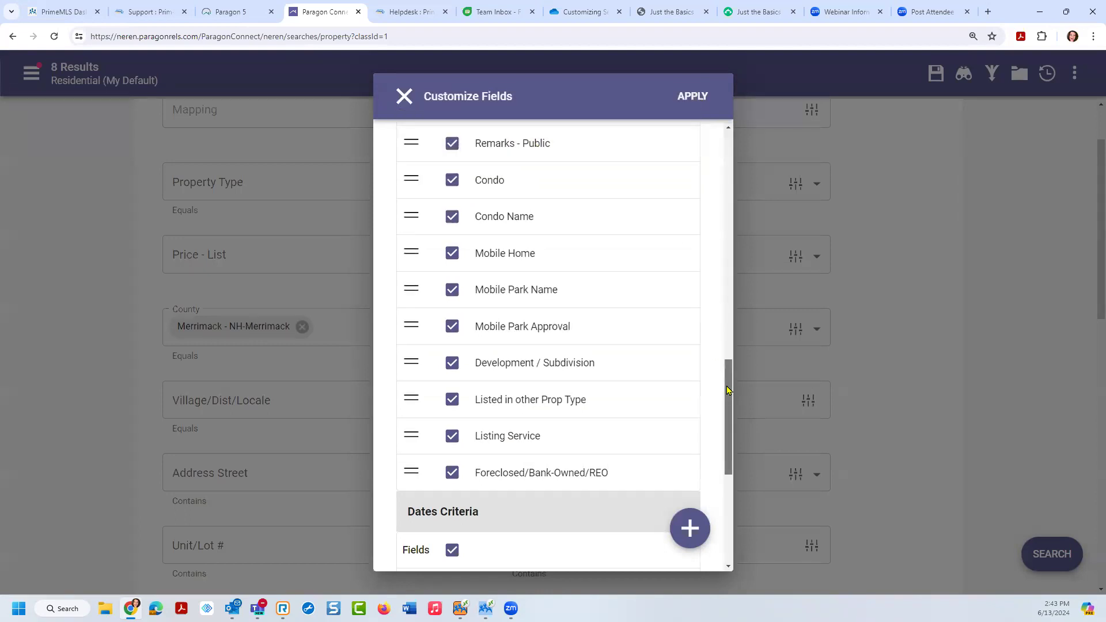
pyautogui.moveTo(728, 391); pyautogui.dragTo(728, 345)
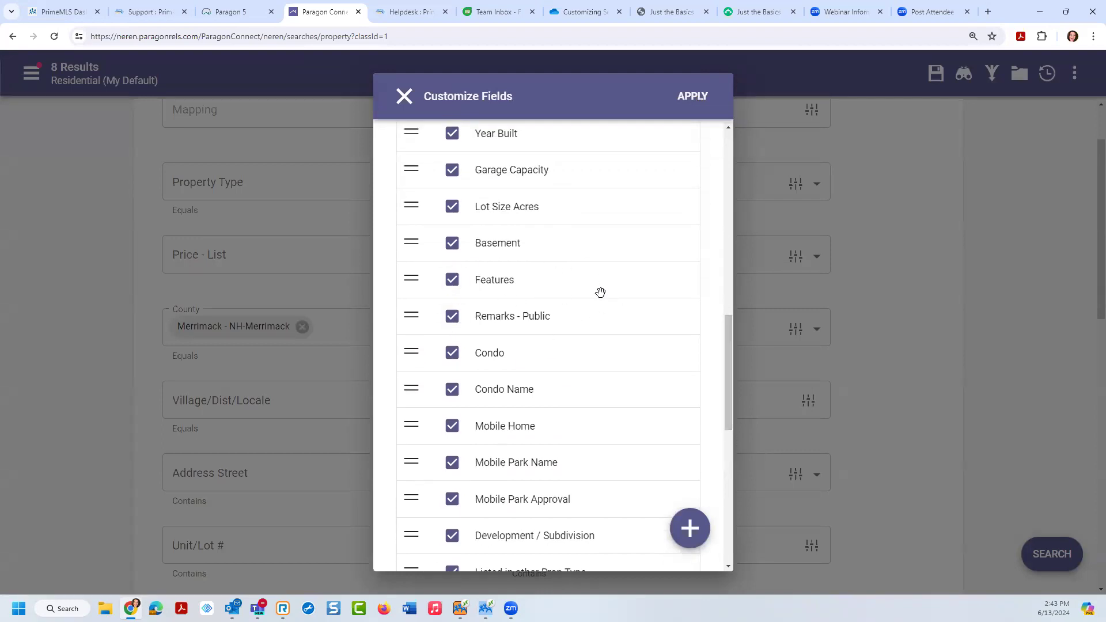
pyautogui.moveTo(728, 346); pyautogui.dragTo(744, 411)
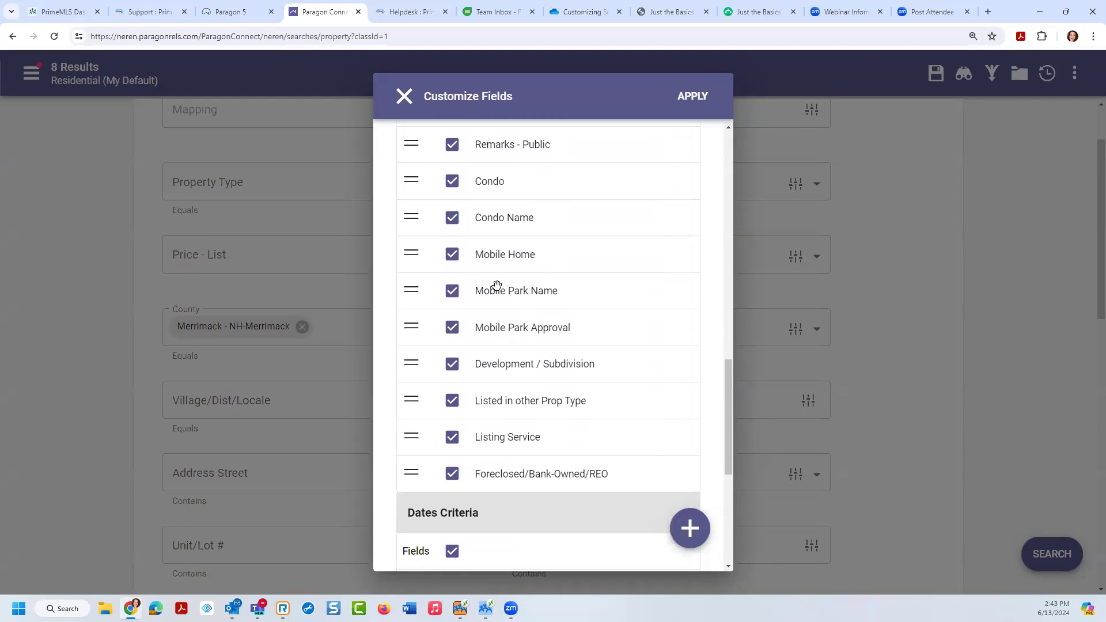
# Step: Uncheck Mobile Home, Mobile Park Name and Mobile Park Approval, then apply the field changes
pyautogui.click(451, 254)
pyautogui.click(452, 291)
pyautogui.click(454, 327)
pyautogui.click(516, 147)
pyautogui.click(692, 96)
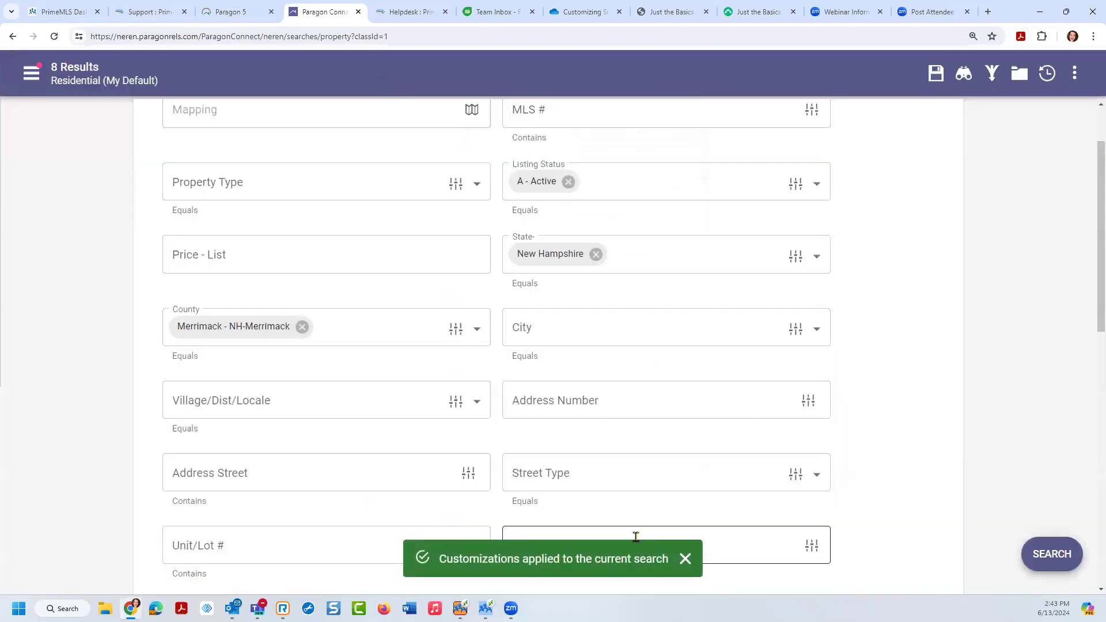
pyautogui.scroll(-1, 1090, 311)
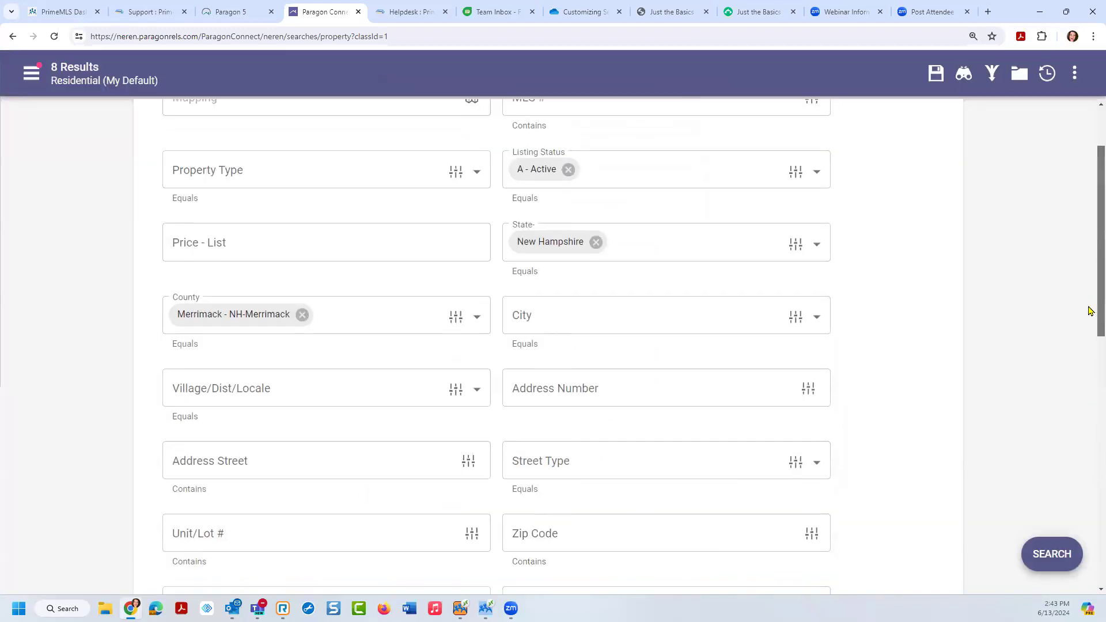
pyautogui.scroll(-2, 1090, 311)
pyautogui.moveTo(1090, 314); pyautogui.dragTo(1089, 444)
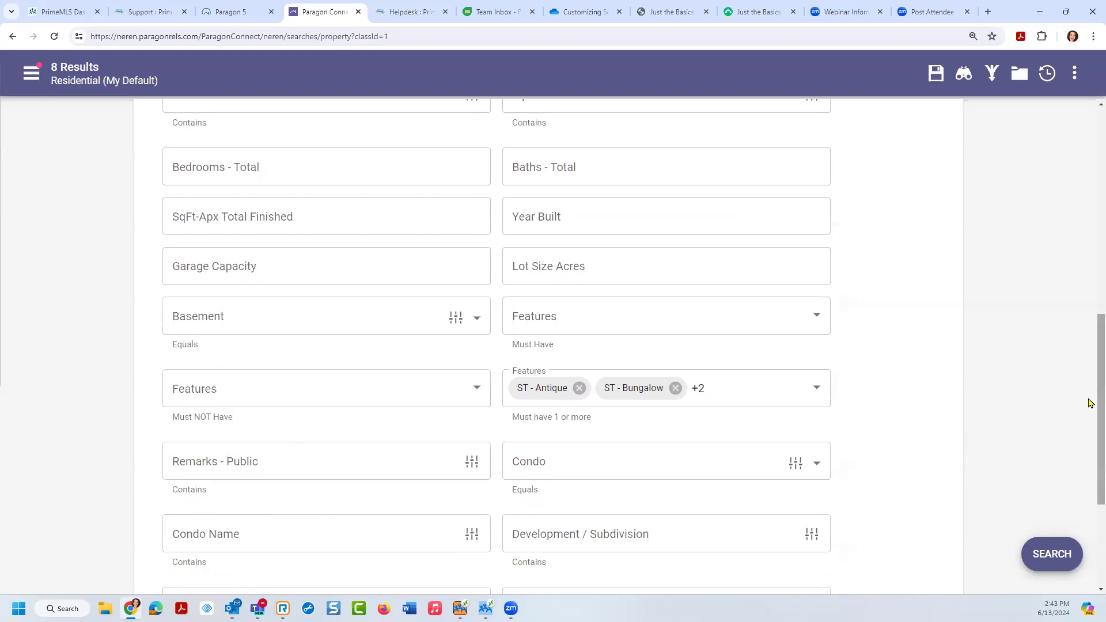
pyautogui.scroll(-4, 1090, 403)
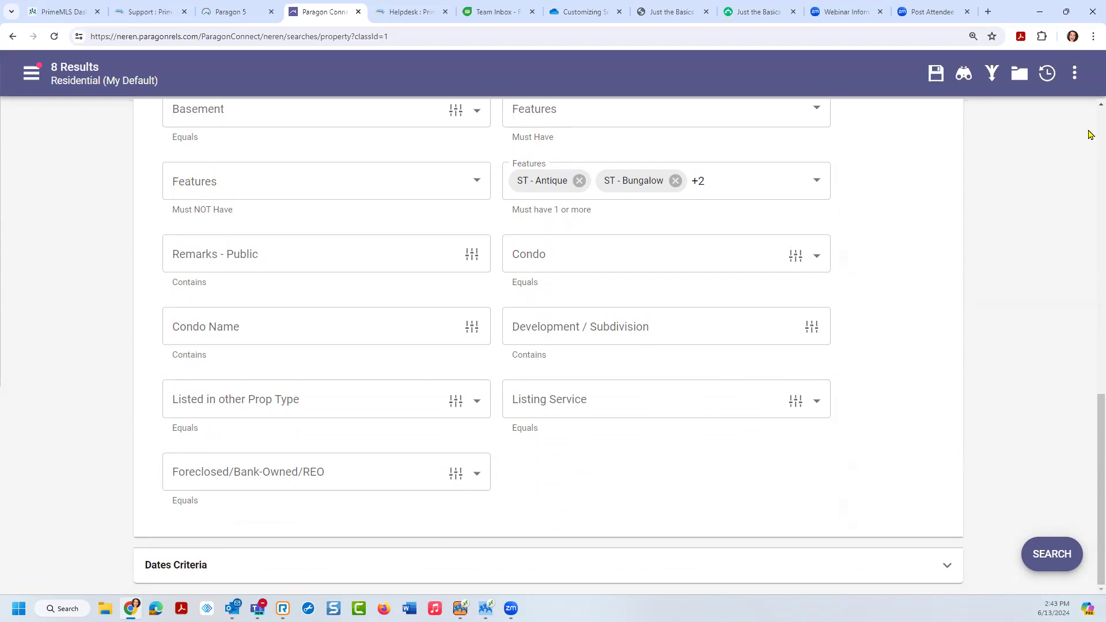
# Step: Decline Update Template with NO, then run the search to get the 8 listings
pyautogui.click(1075, 74)
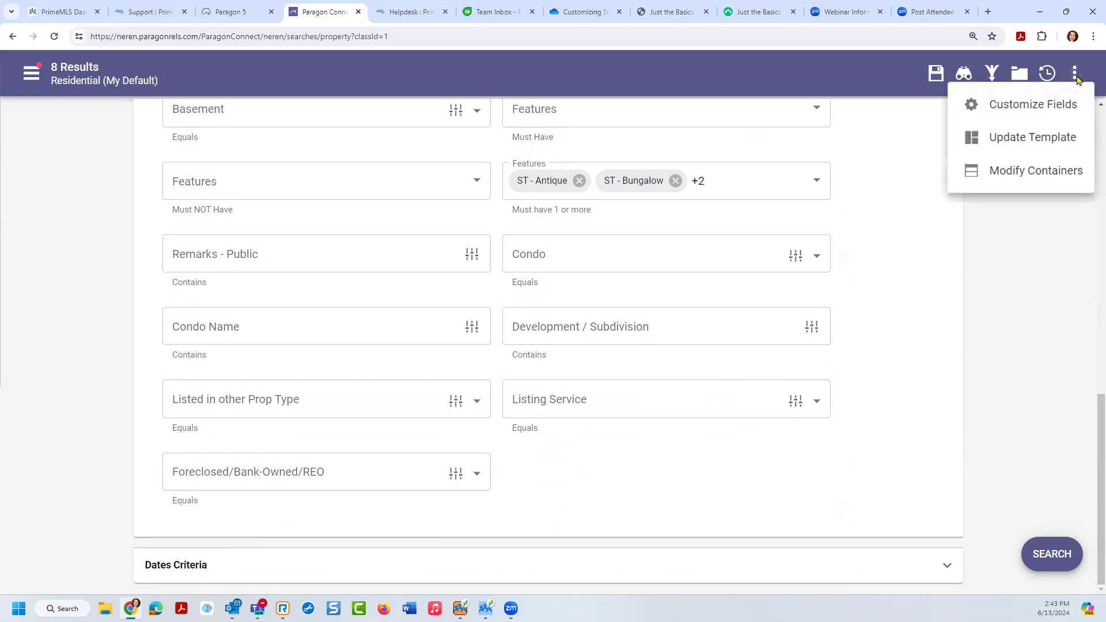
pyautogui.click(1023, 149)
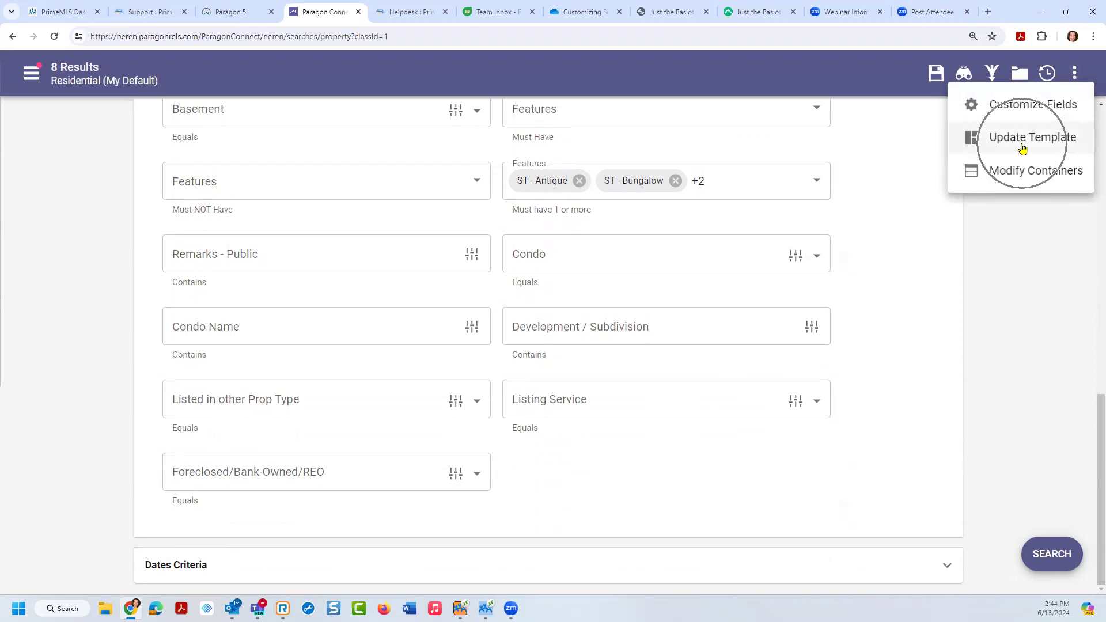
pyautogui.click(1021, 147)
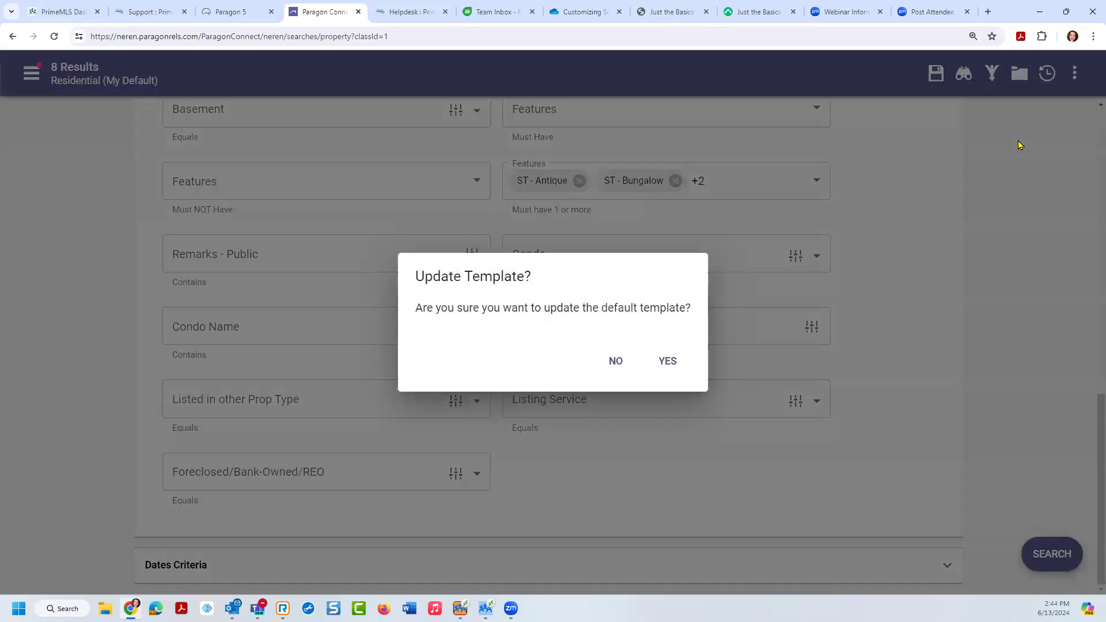
pyautogui.click(673, 361)
pyautogui.click(937, 75)
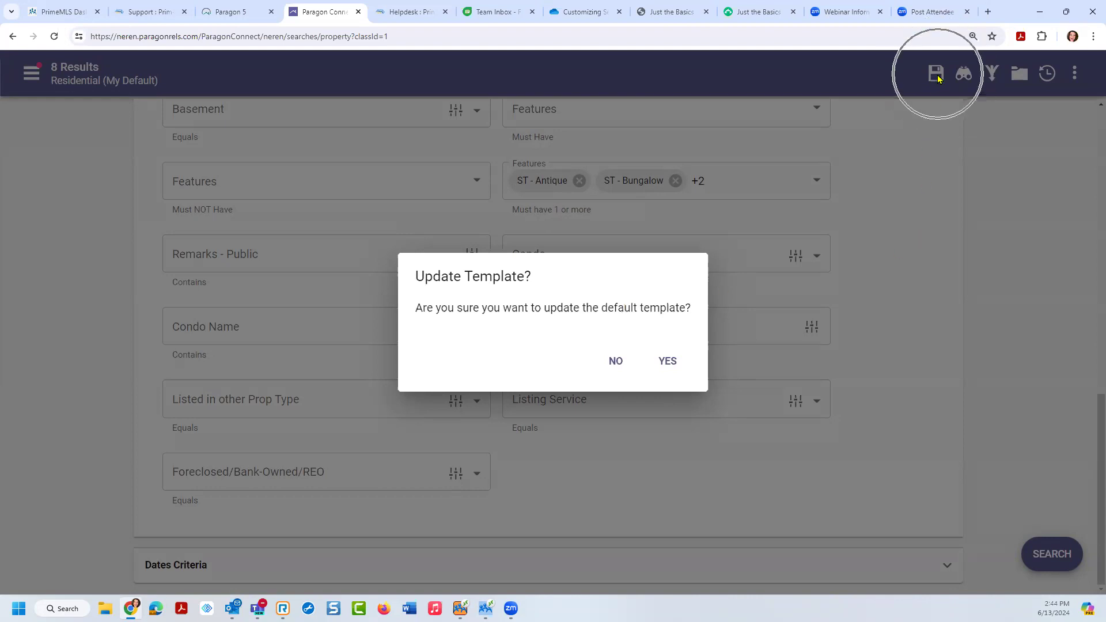
pyautogui.click(1025, 76)
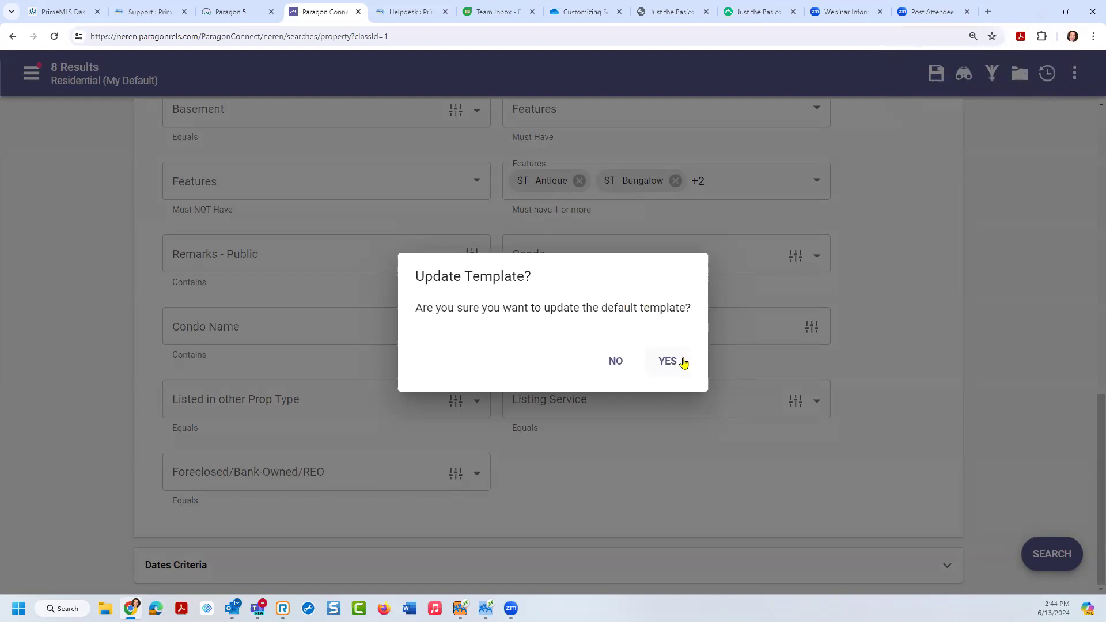
pyautogui.click(622, 367)
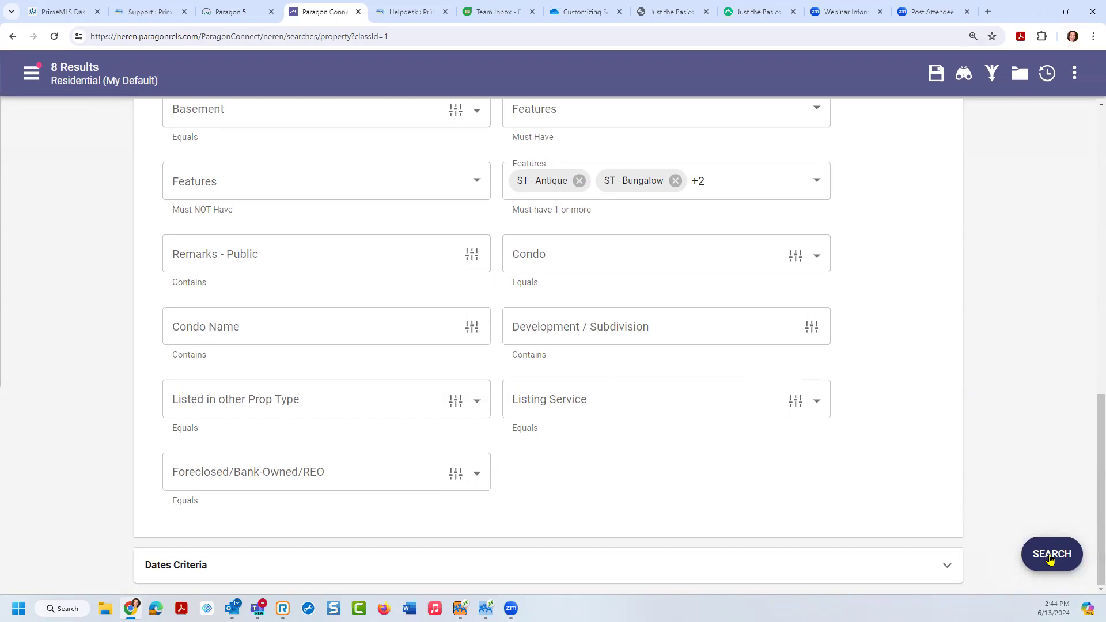
pyautogui.click(1050, 558)
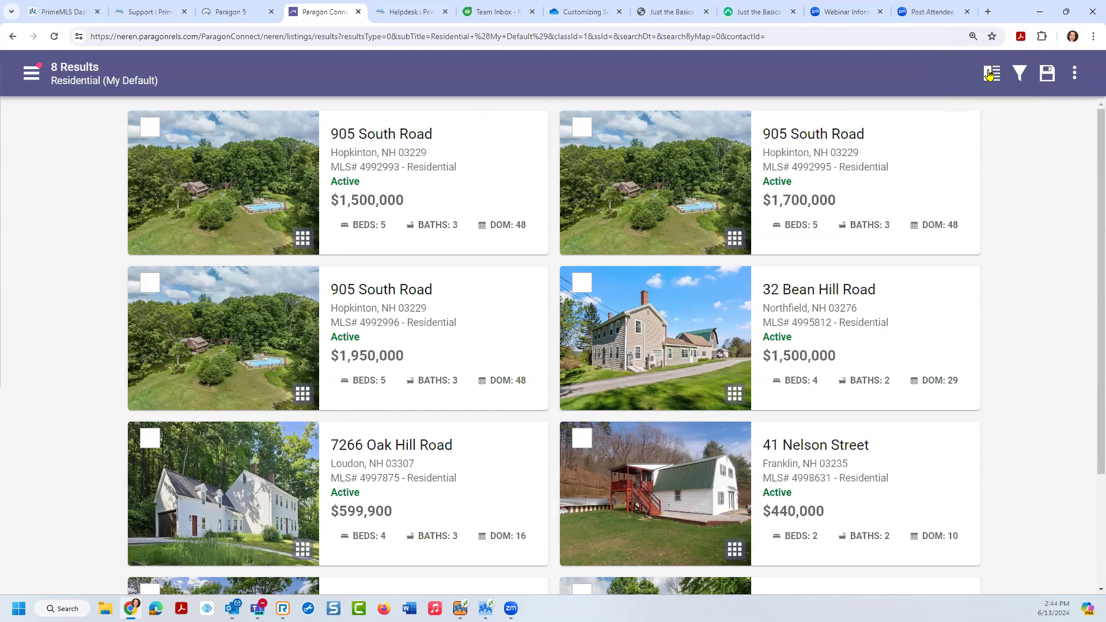
pyautogui.click(990, 76)
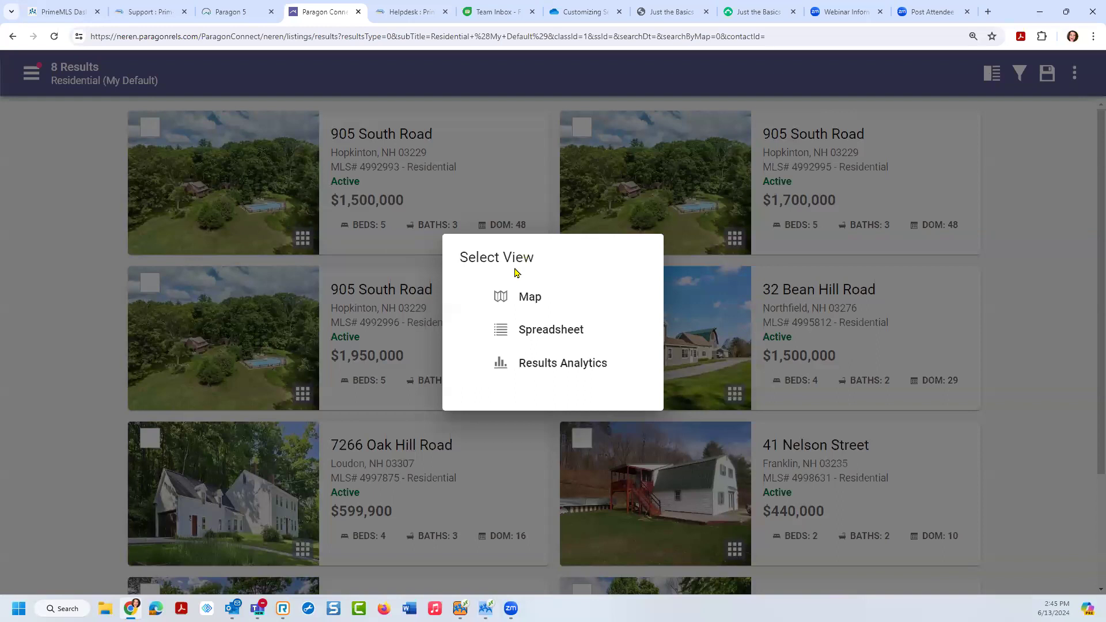
pyautogui.click(534, 298)
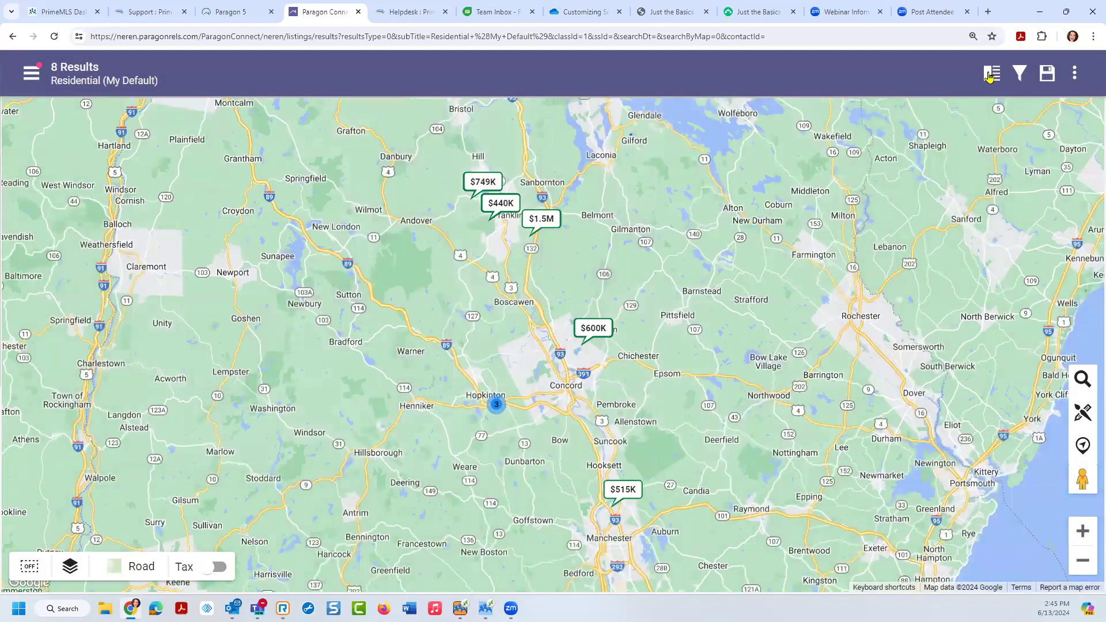
pyautogui.click(991, 75)
pyautogui.click(560, 330)
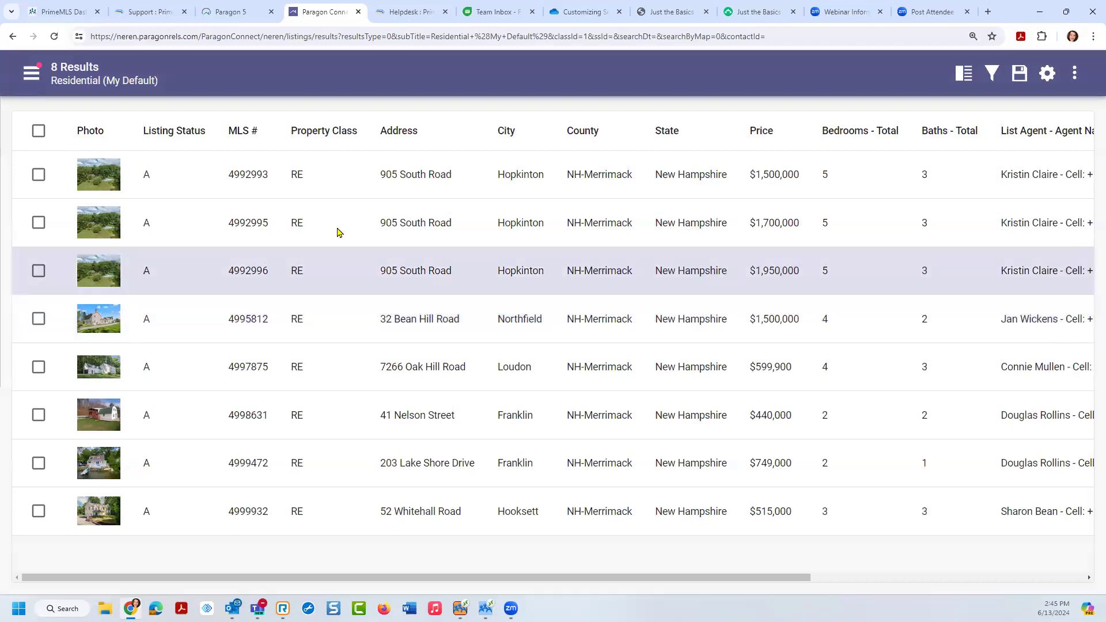
pyautogui.click(88, 176)
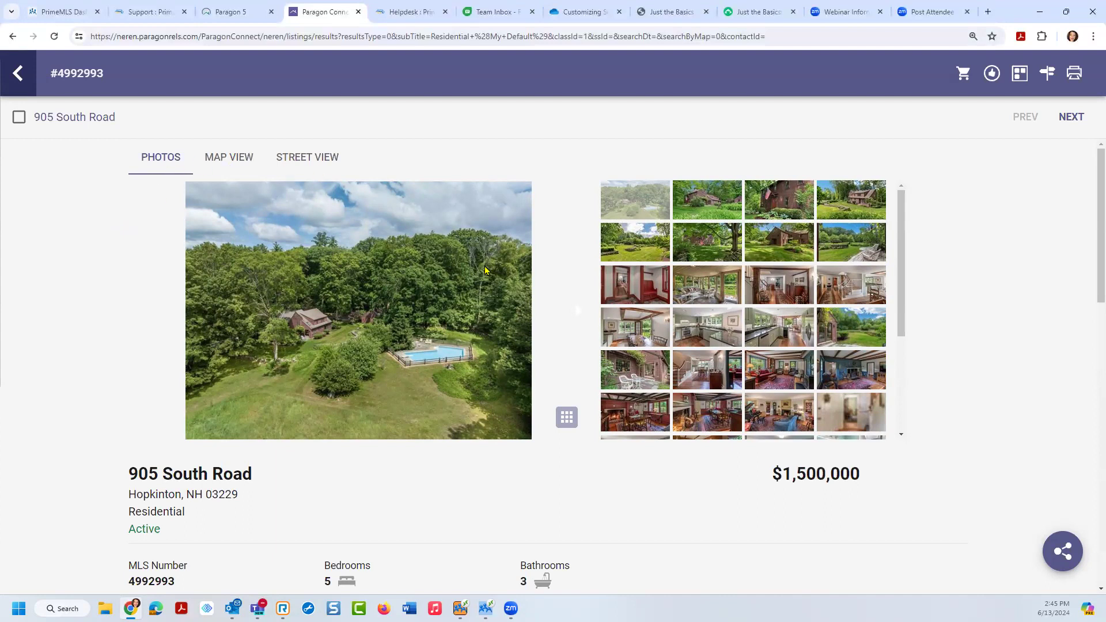
# Step: Browse the house photos, then view the property's location on a zoomed-out map
pyautogui.click(574, 315)
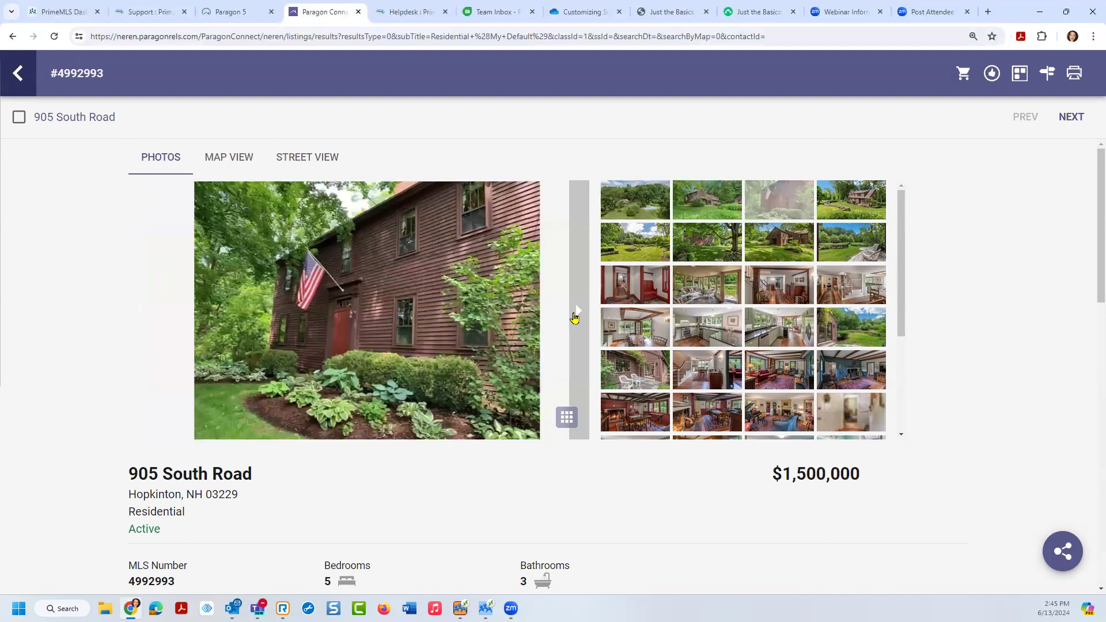
pyautogui.click(860, 370)
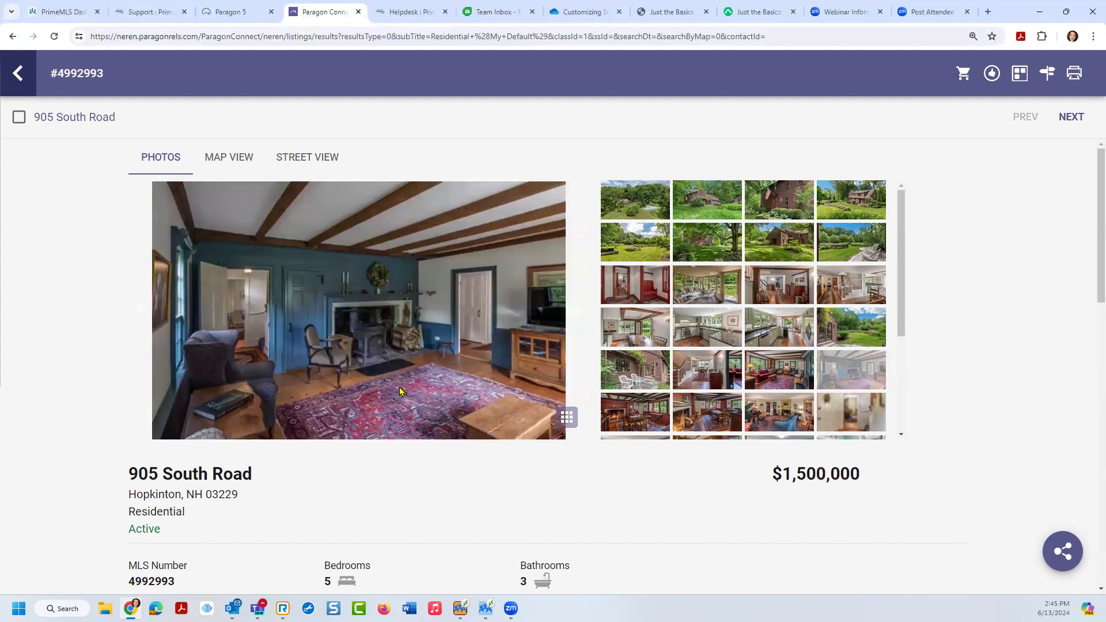
pyautogui.click(217, 163)
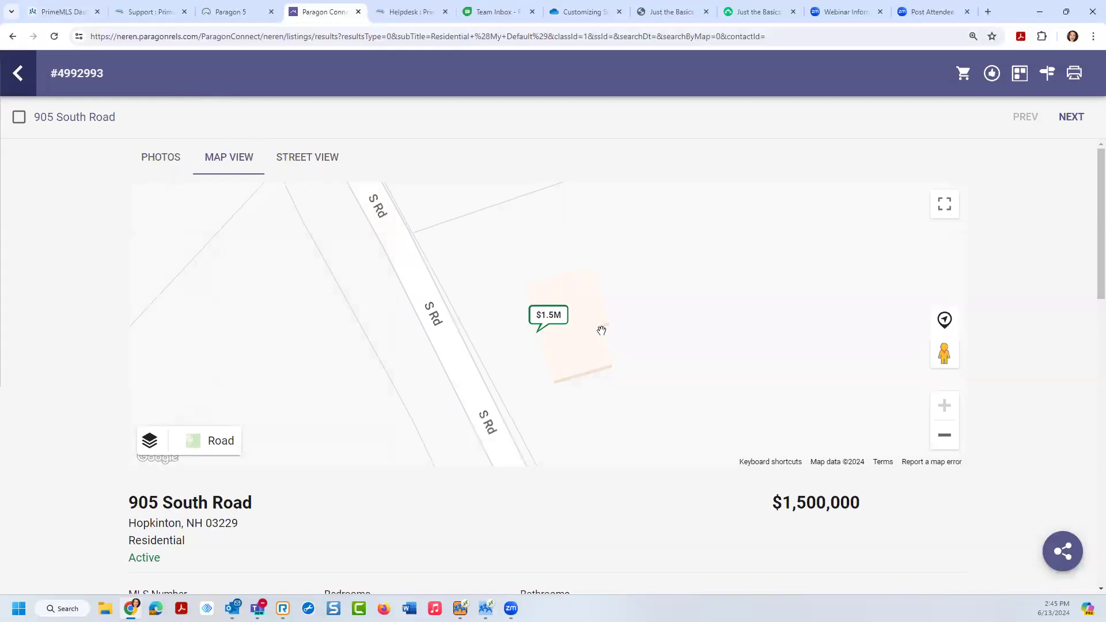
pyautogui.click(945, 439)
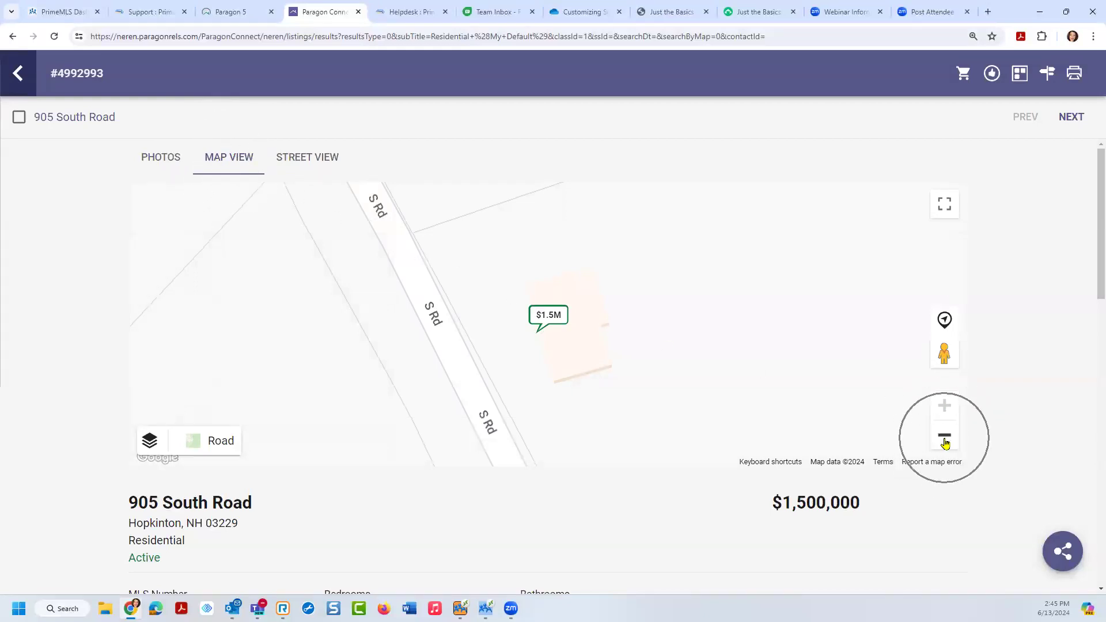
# Step: Look along South Road in Street View, move forward, then return to the photos
pyautogui.click(302, 165)
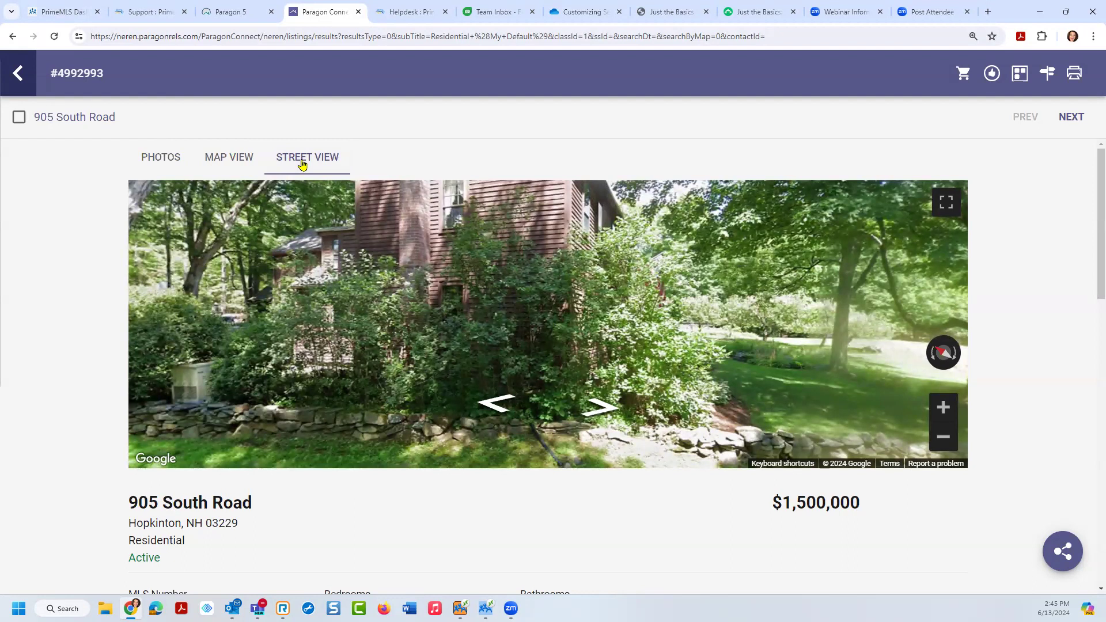
pyautogui.moveTo(821, 308); pyautogui.dragTo(719, 267)
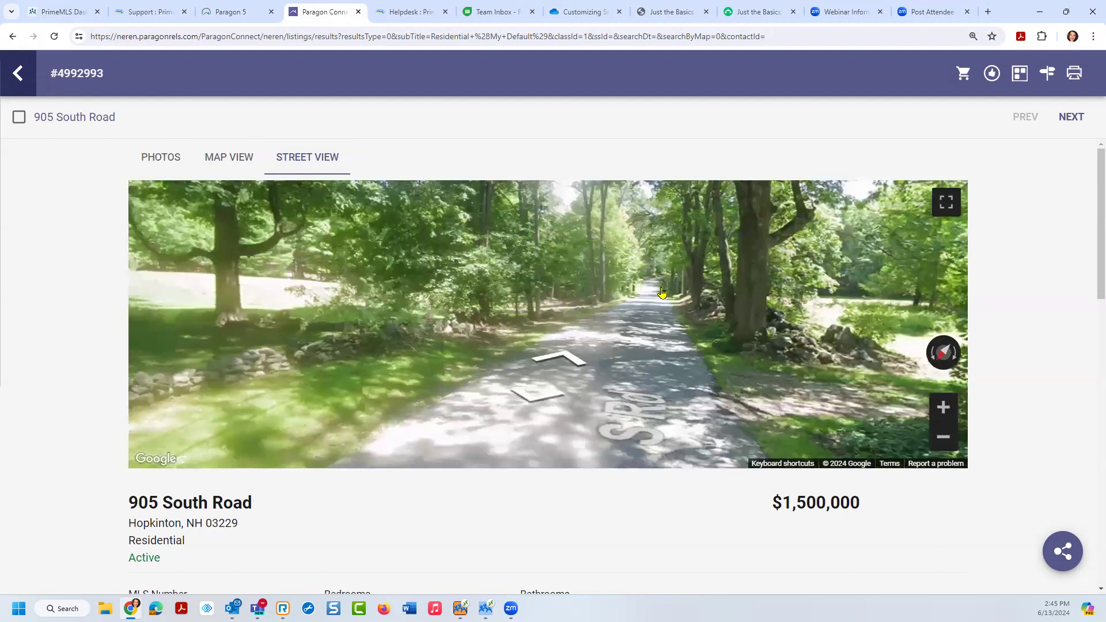
pyautogui.click(663, 294)
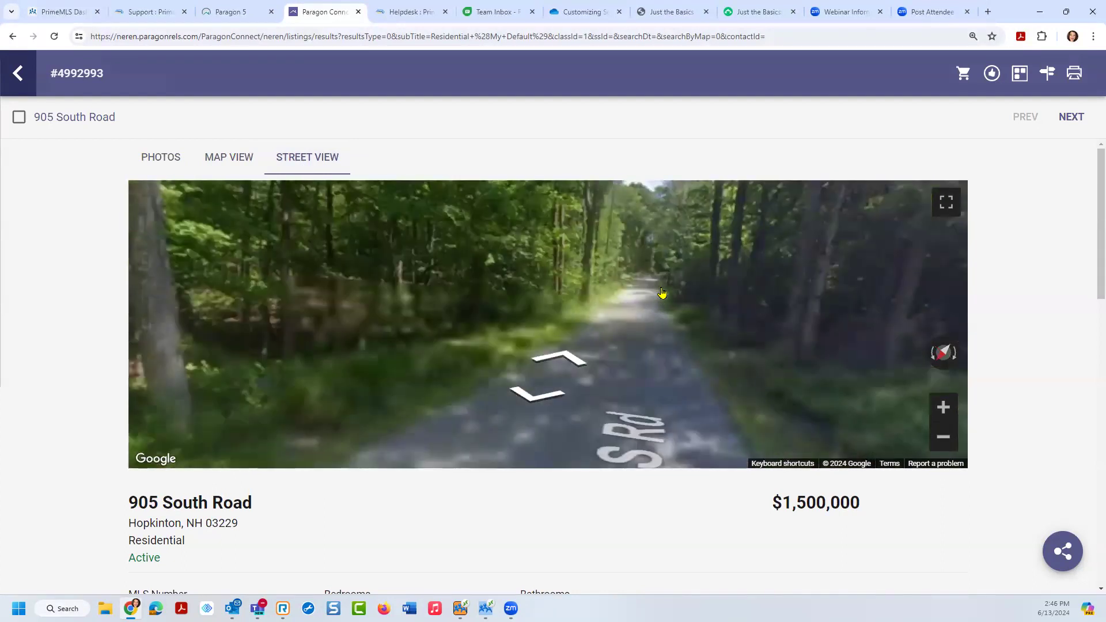
pyautogui.click(161, 163)
pyautogui.moveTo(1090, 210); pyautogui.dragTo(1090, 438)
# Step: Reveal the full property details with SHOW MORE, then collapse them
pyautogui.scroll(-2, 1090, 328)
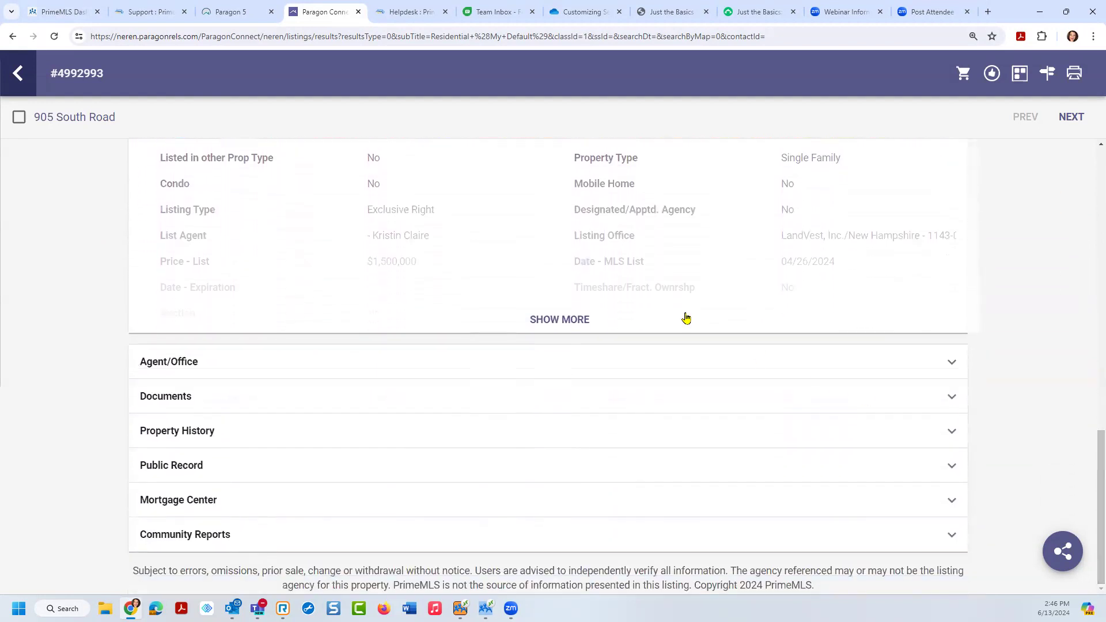
pyautogui.click(574, 321)
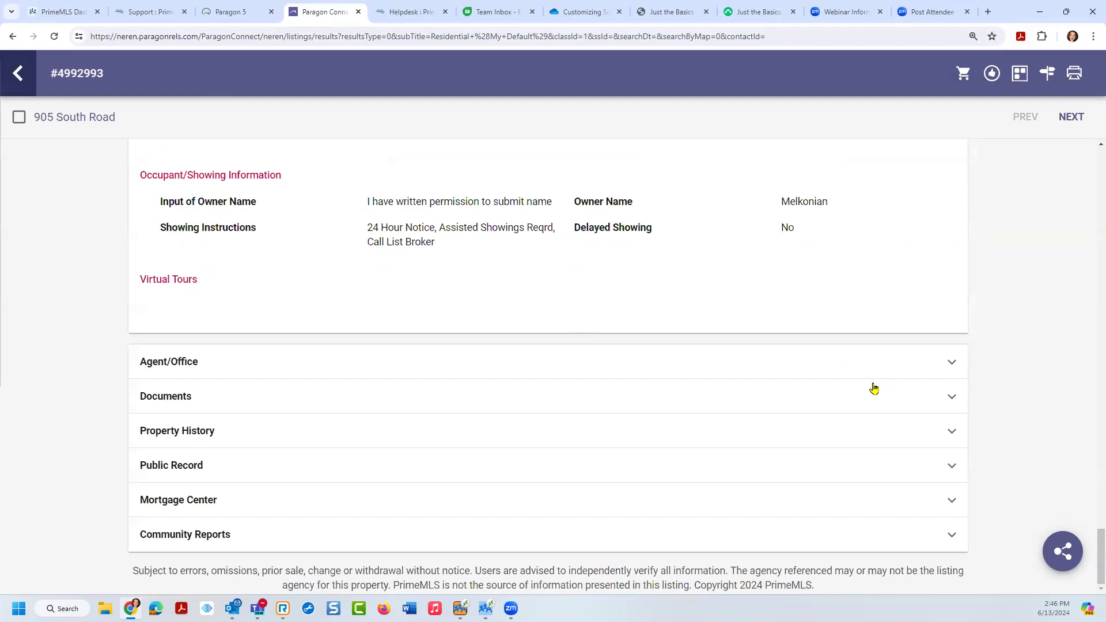
pyautogui.moveTo(1090, 569); pyautogui.dragTo(1090, 248)
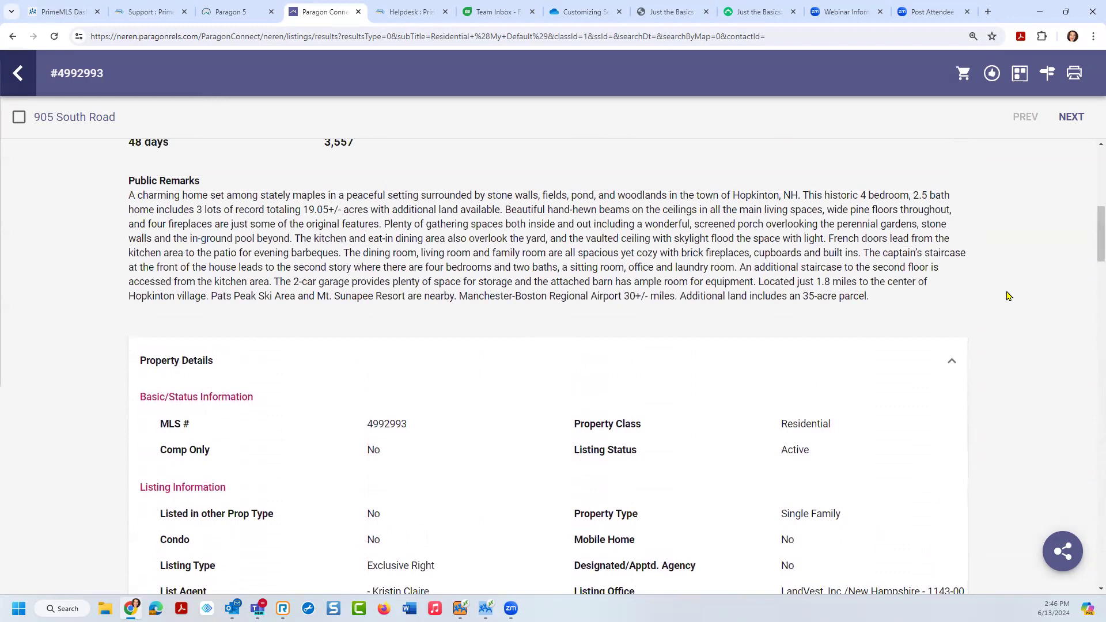
pyautogui.click(954, 363)
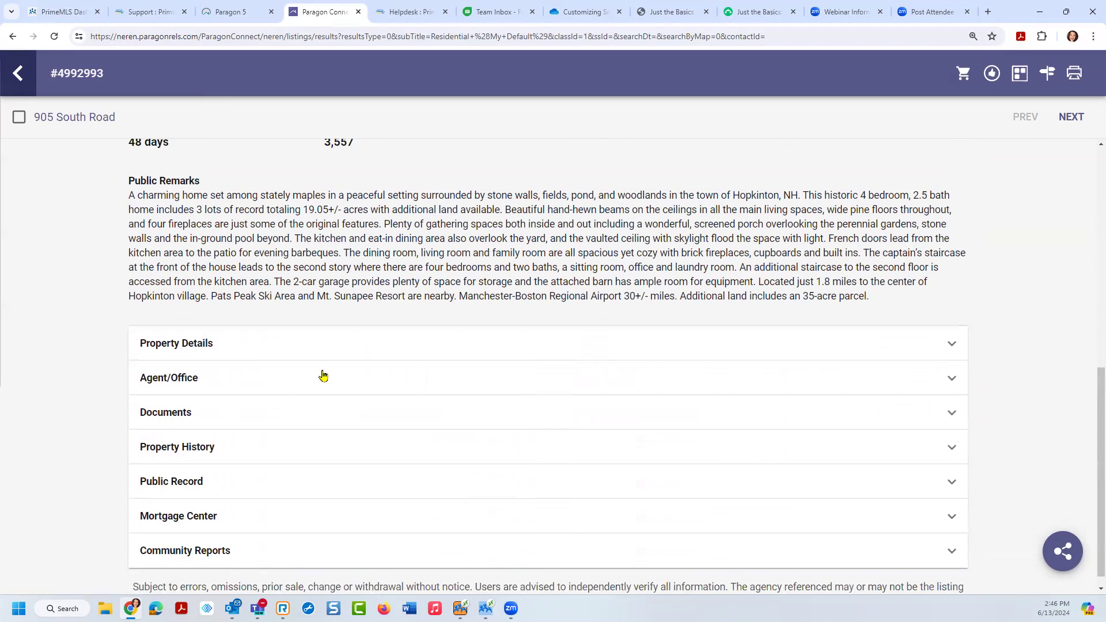
# Step: Check the Agent/Office phone and email contacts, collapse them, and expand Documents
pyautogui.click(180, 385)
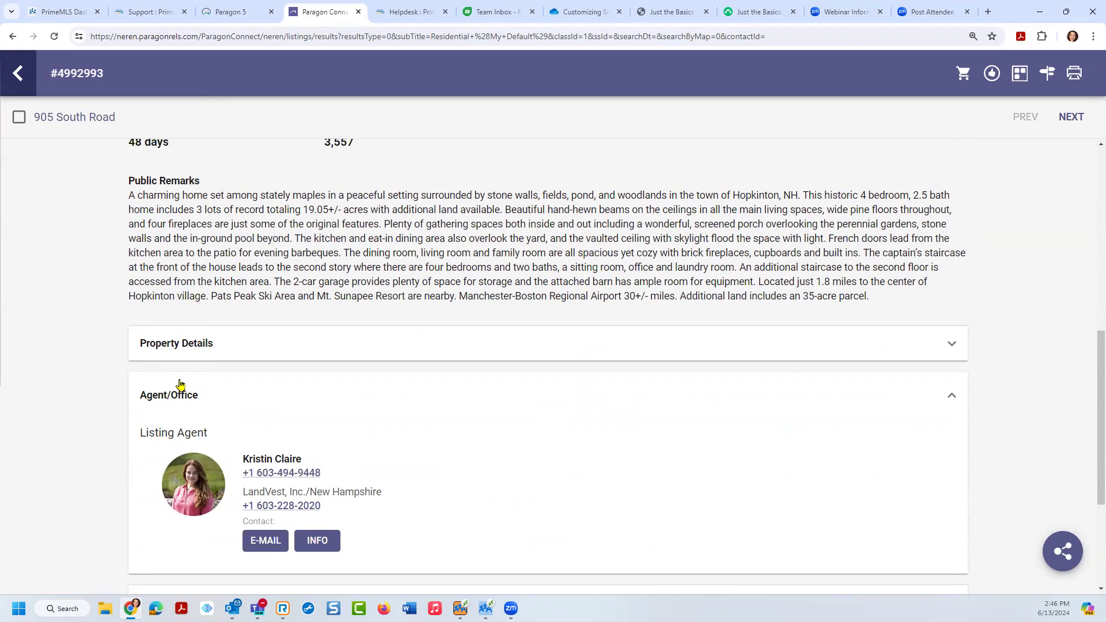
pyautogui.click(274, 512)
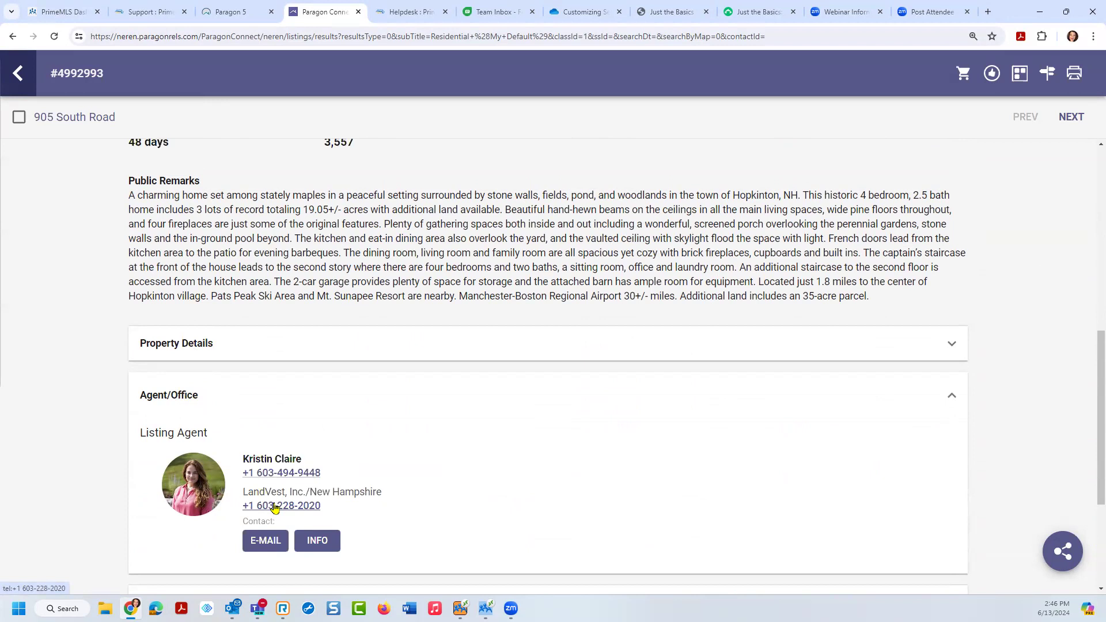
pyautogui.click(266, 540)
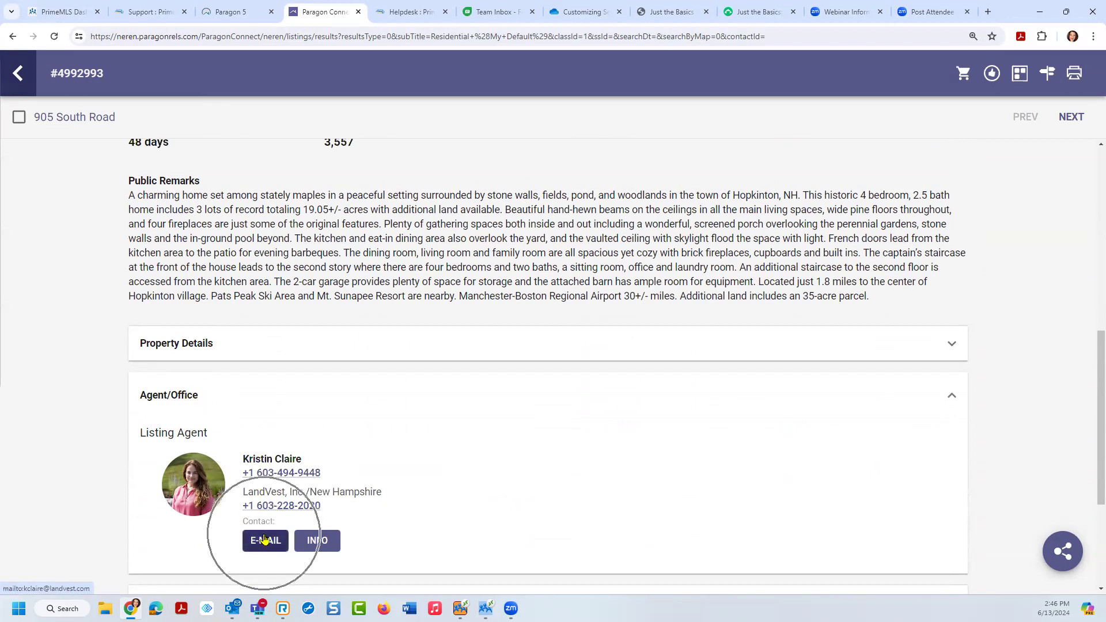
pyautogui.click(951, 398)
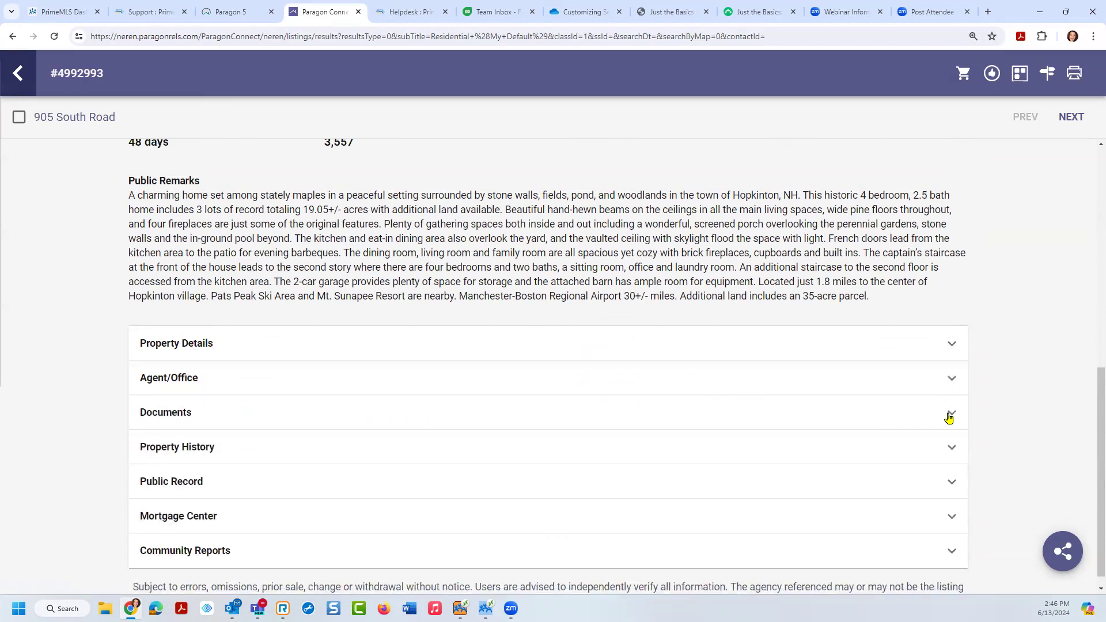
pyautogui.click(951, 413)
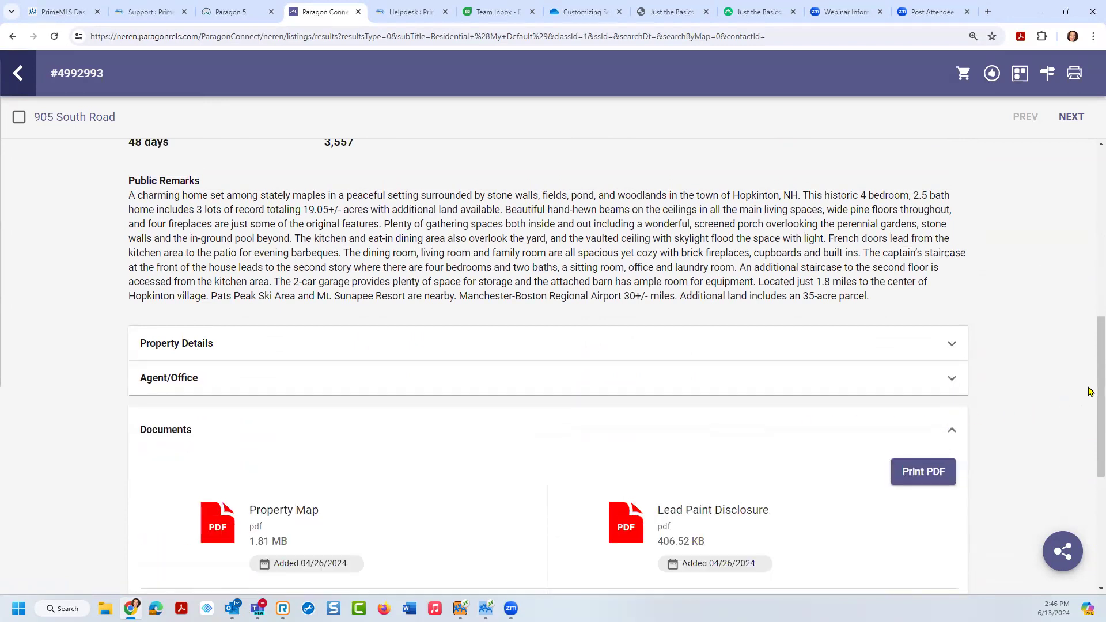
pyautogui.scroll(-3, 1089, 426)
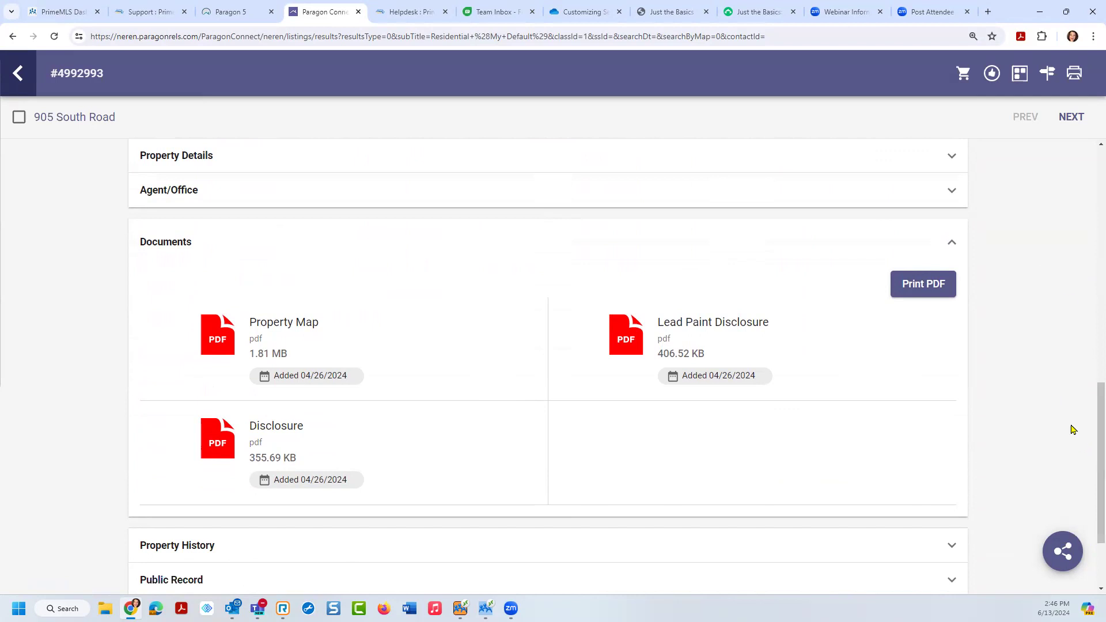
# Step: In Print PDF, select all, deselect Disclosure, close without printing, and collapse Documents
pyautogui.click(922, 296)
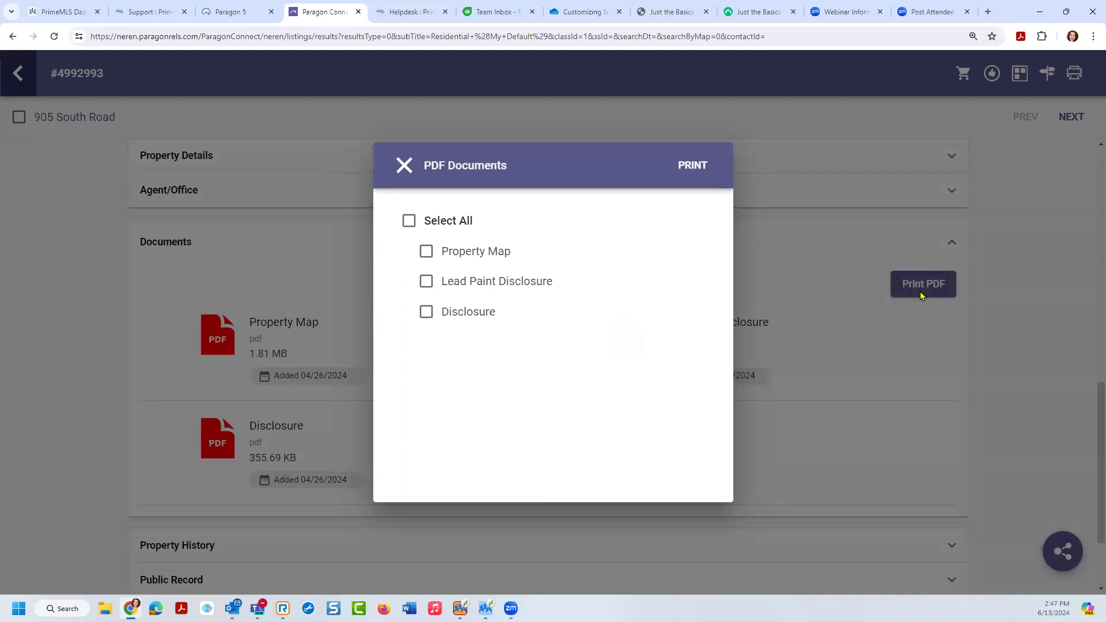
pyautogui.click(409, 221)
pyautogui.click(426, 313)
pyautogui.click(403, 166)
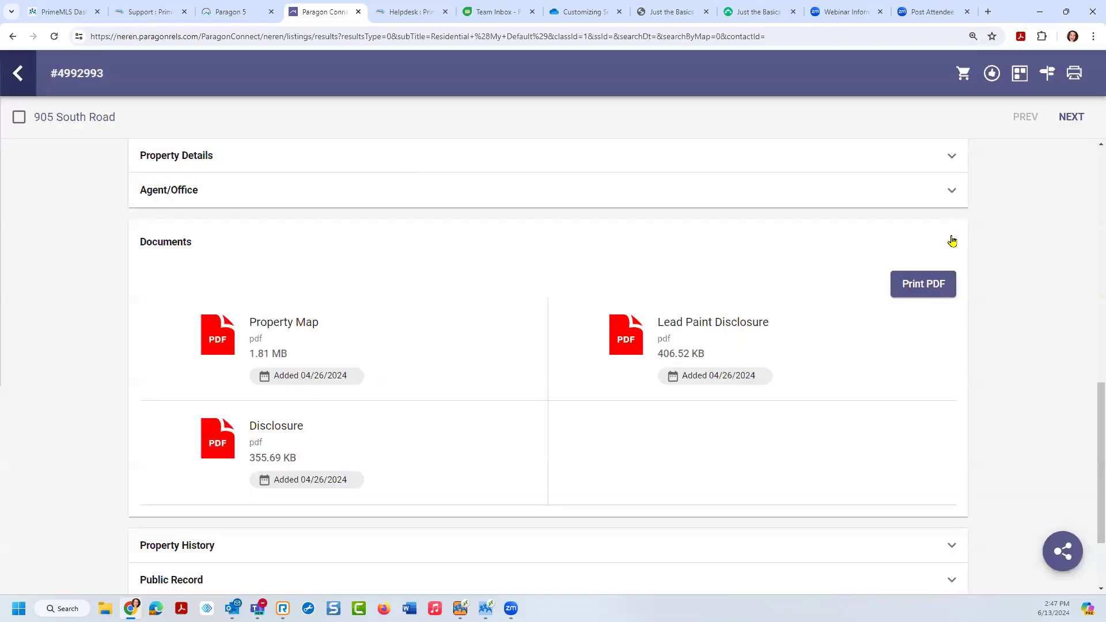
pyautogui.click(952, 242)
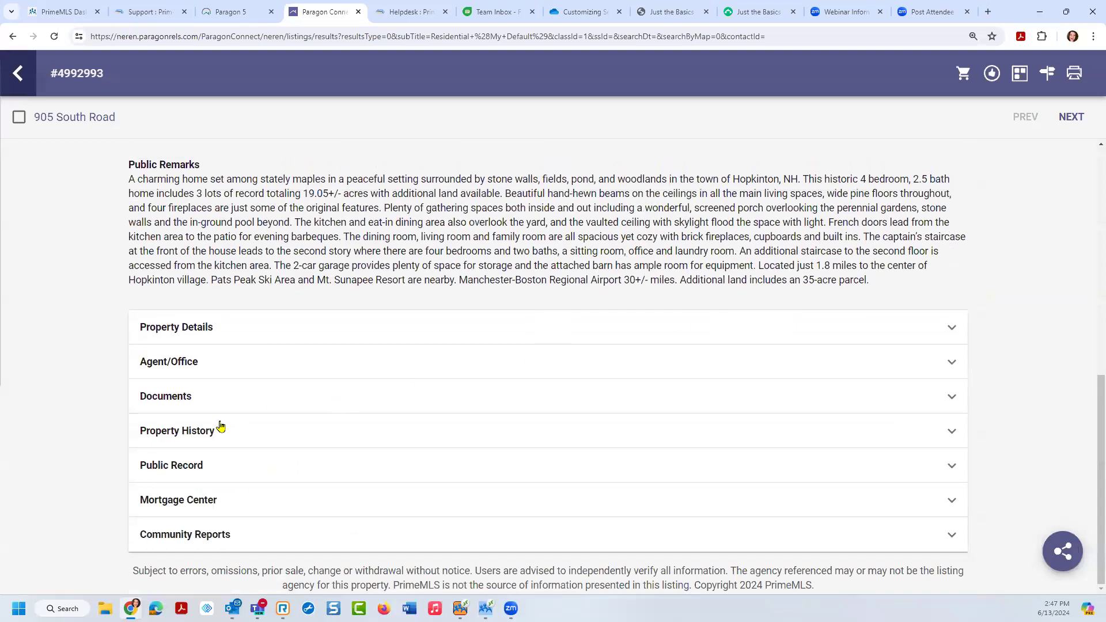
# Step: Expand the Property History and Public Record sections
pyautogui.click(206, 436)
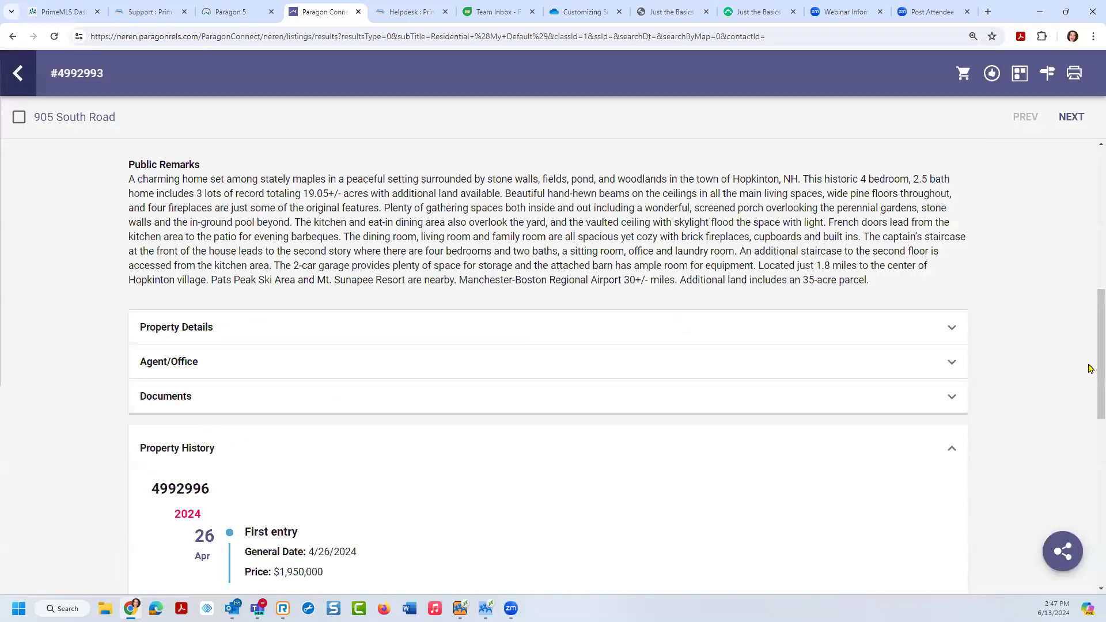
pyautogui.moveTo(1092, 380); pyautogui.dragTo(1090, 545)
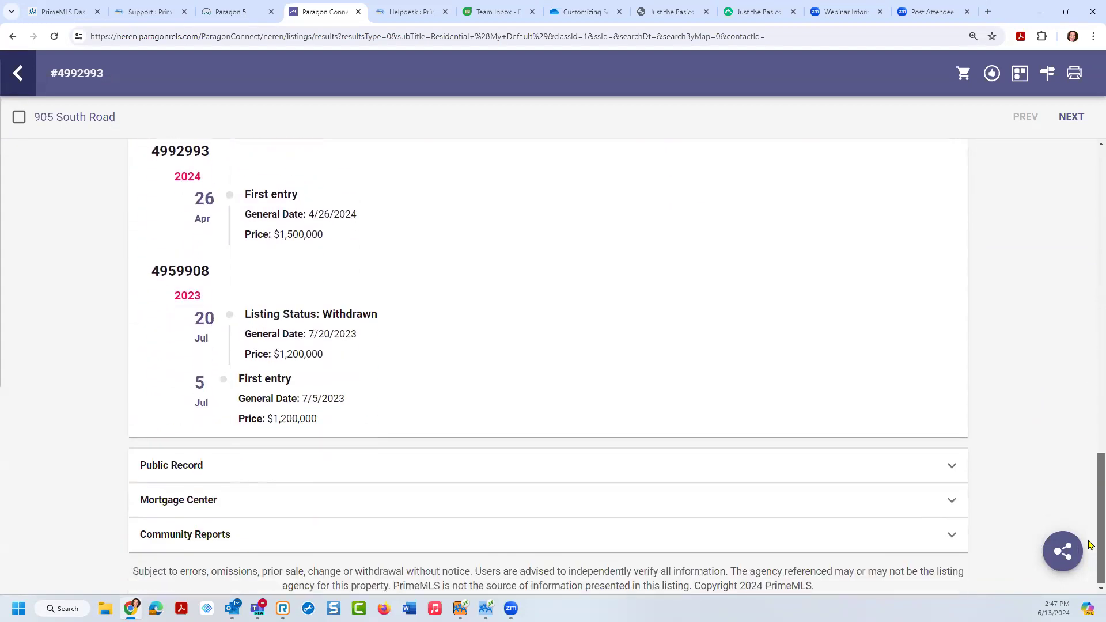
pyautogui.click(951, 466)
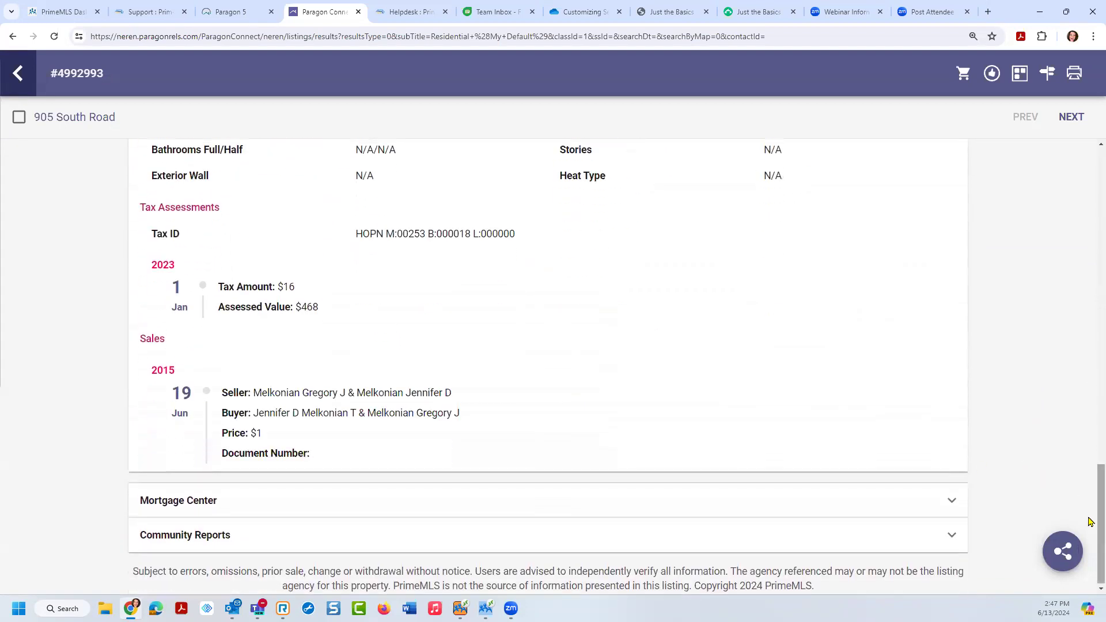
pyautogui.moveTo(1091, 523)
pyautogui.mouseDown()
pyautogui.moveTo(1091, 369)
pyautogui.moveTo(1091, 522)
pyautogui.mouseUp()
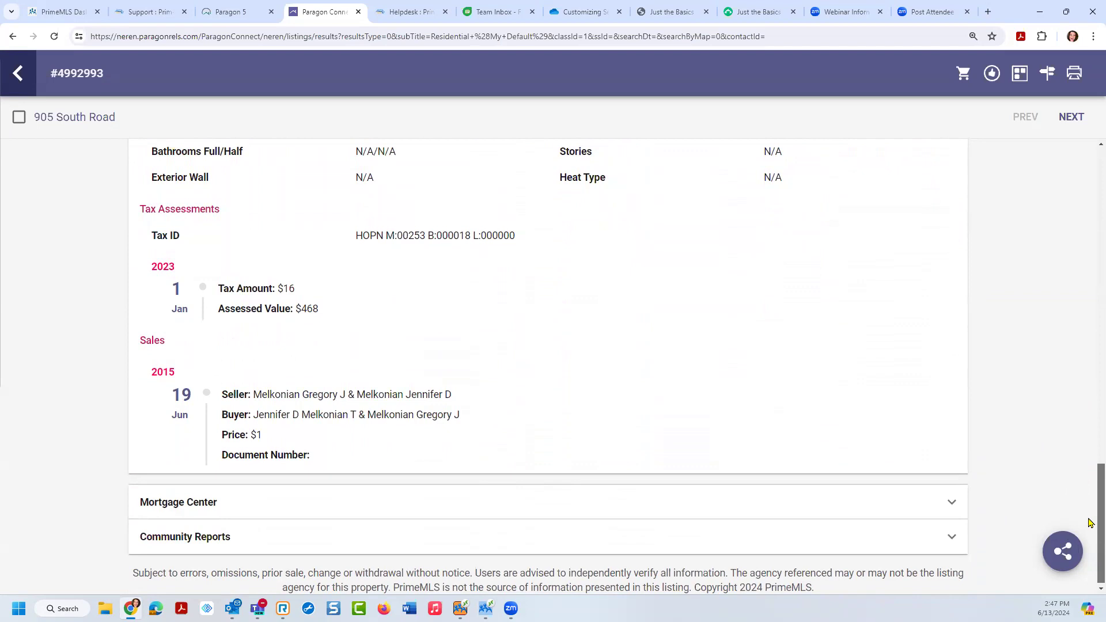
# Step: Expand Community Reports to show daytime population 4,749 and $133,528 household income
pyautogui.click(1019, 75)
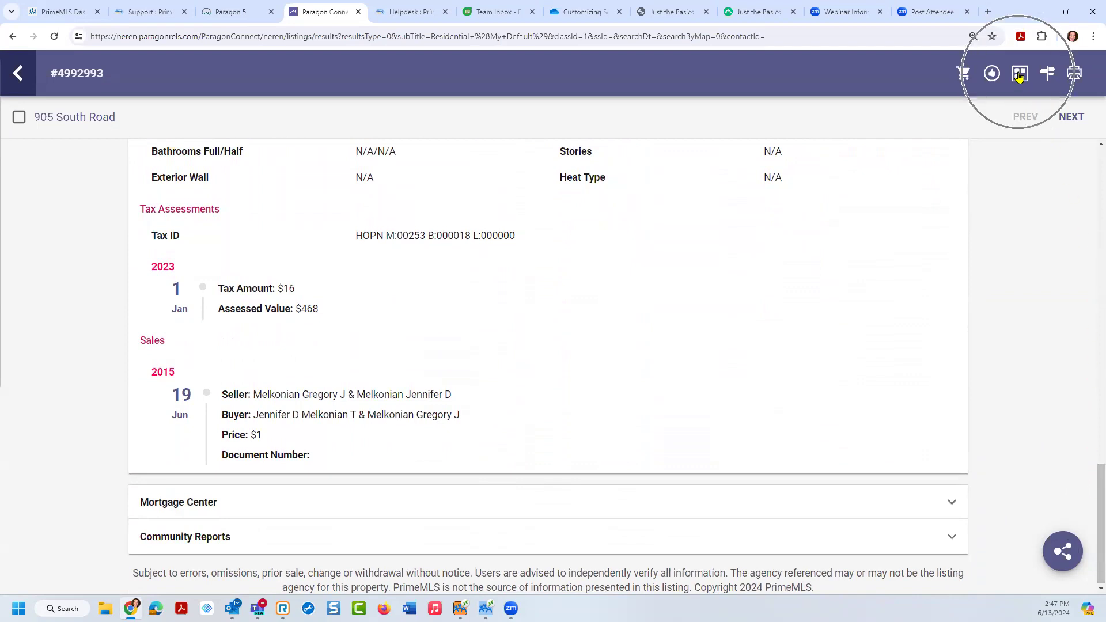
pyautogui.click(1019, 75)
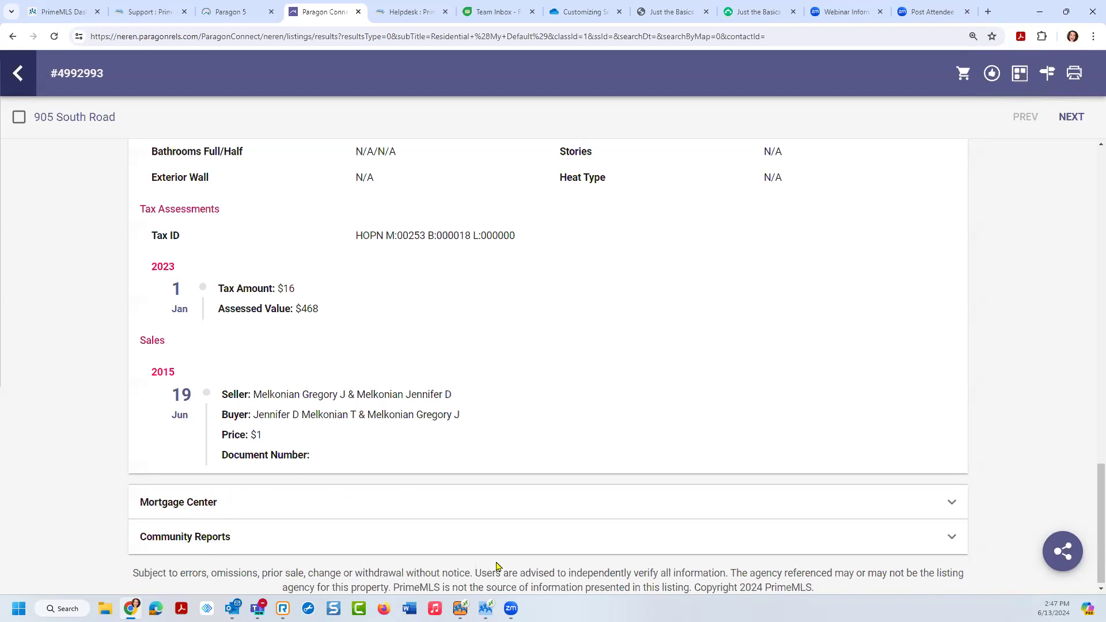
pyautogui.click(949, 539)
pyautogui.moveTo(1100, 564); pyautogui.dragTo(1082, 244)
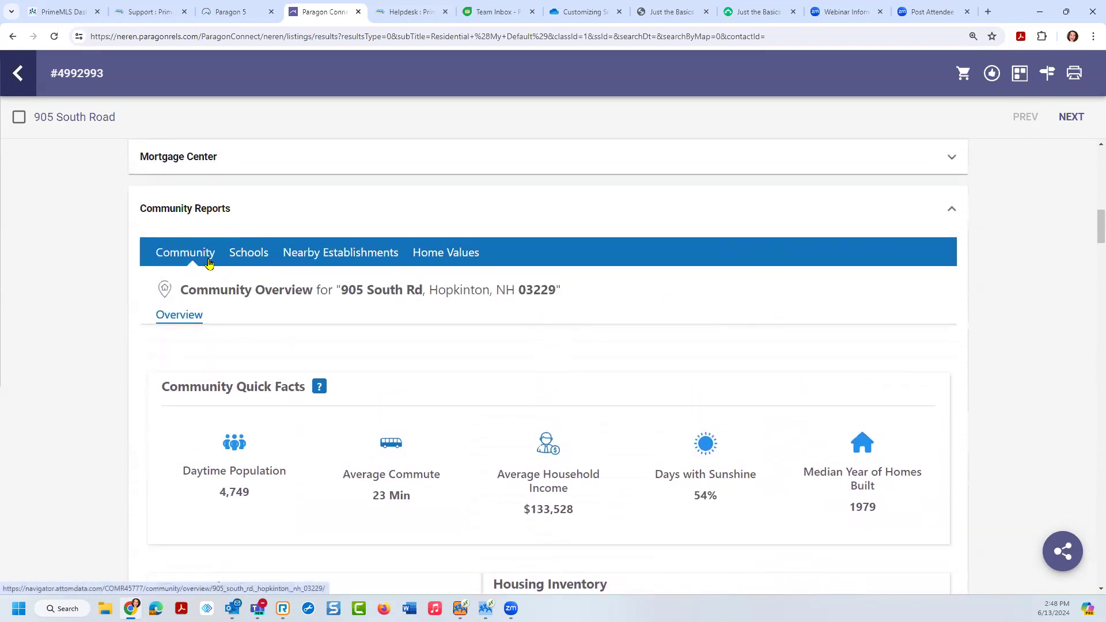
pyautogui.click(252, 261)
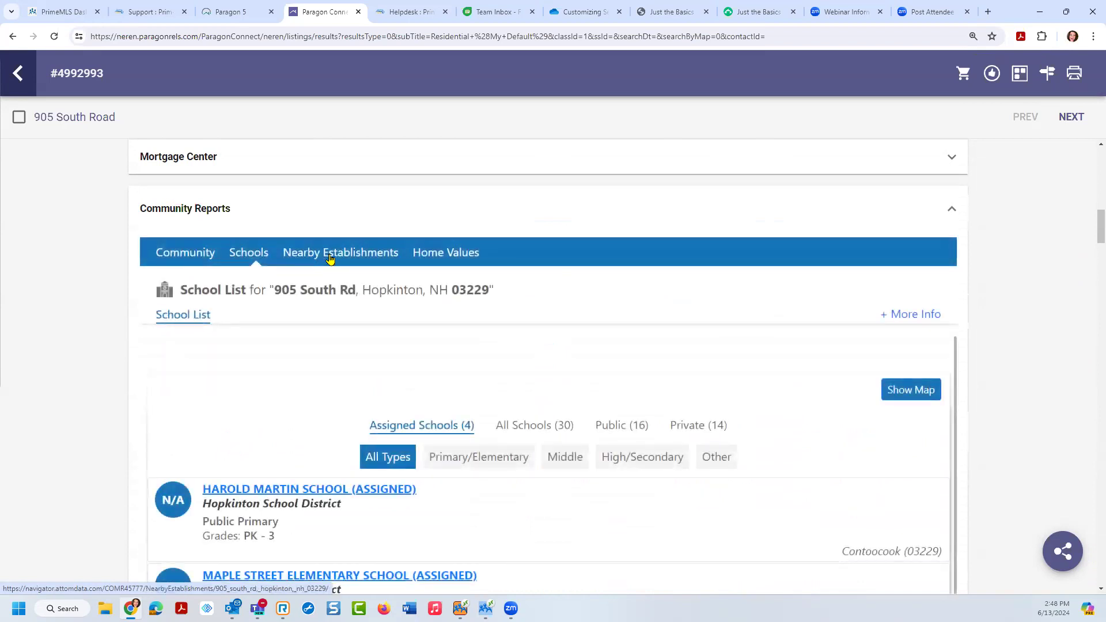
pyautogui.click(330, 259)
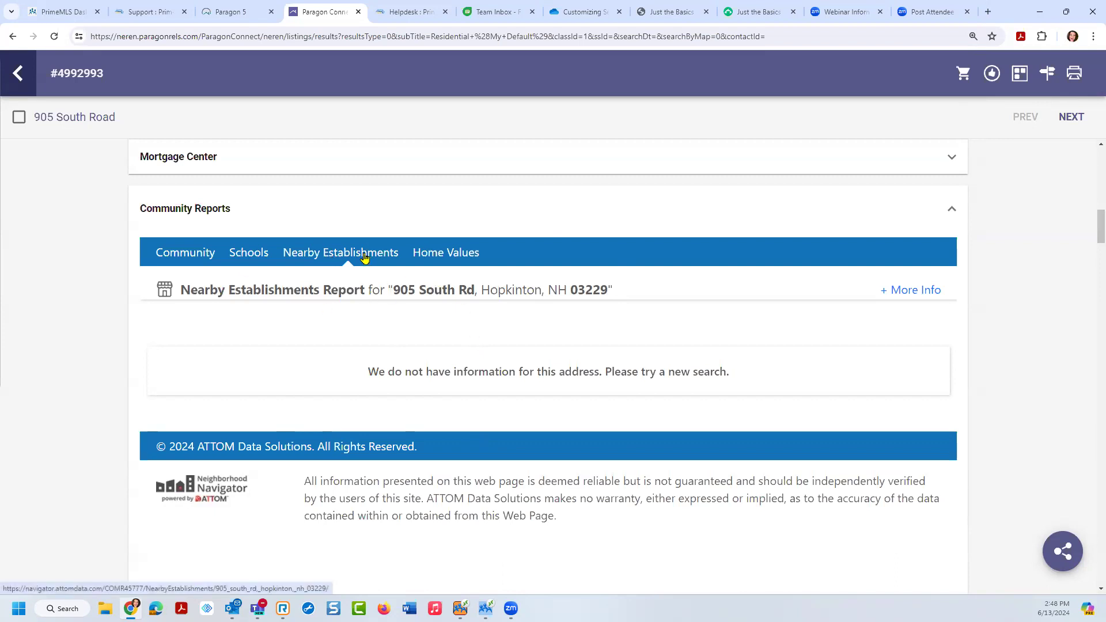
pyautogui.click(446, 254)
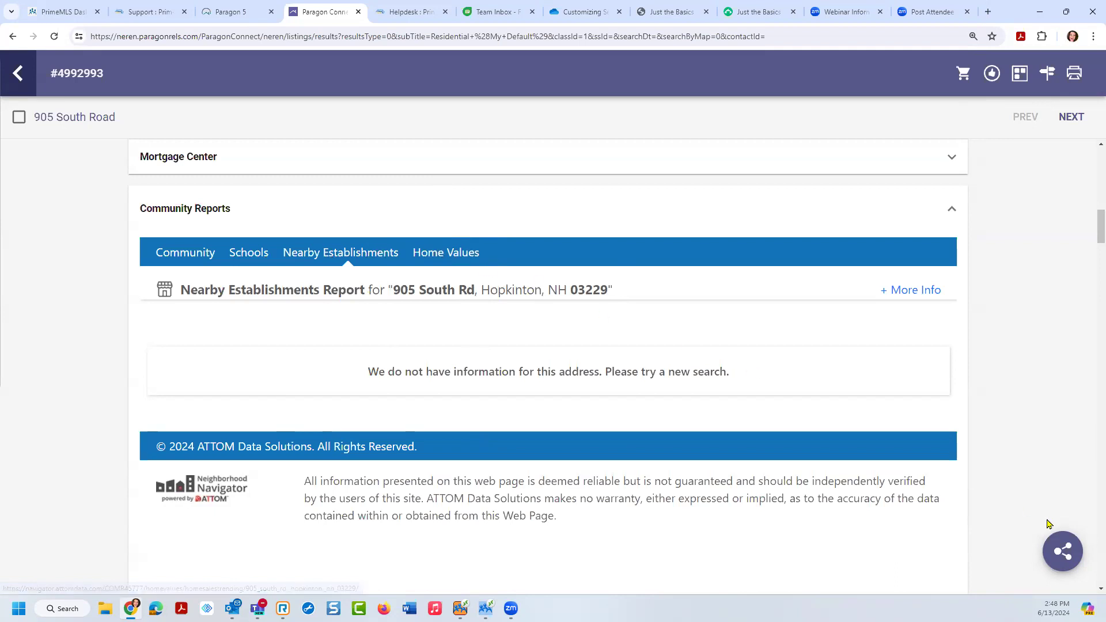
# Step: Open the listing's sharing options, then the third-party integrations list and its CRS Data report
pyautogui.click(1067, 551)
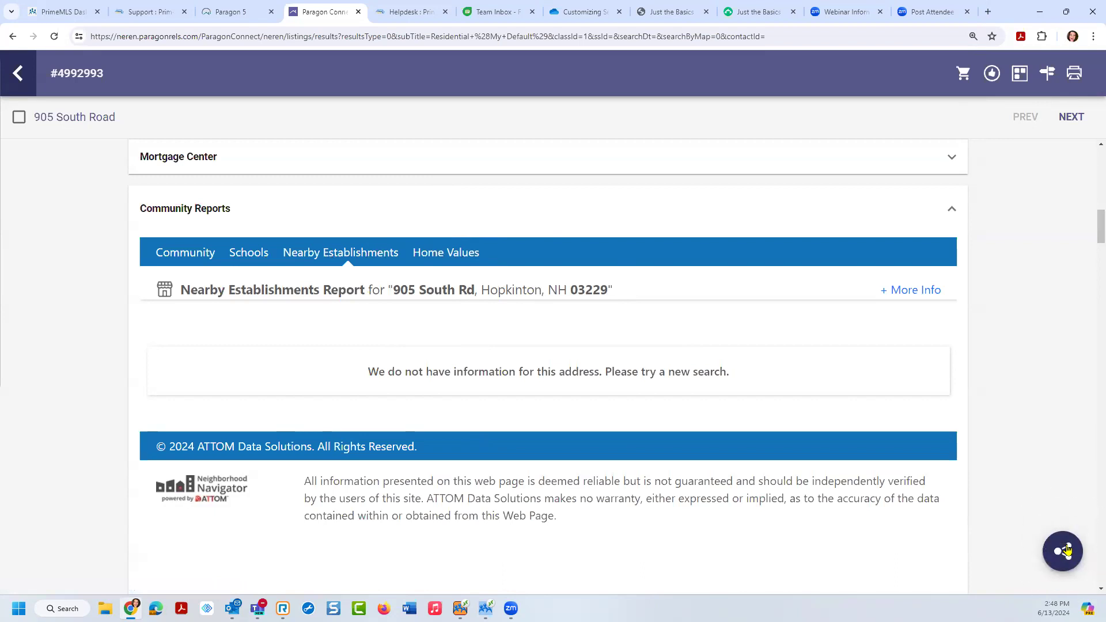
pyautogui.click(1066, 550)
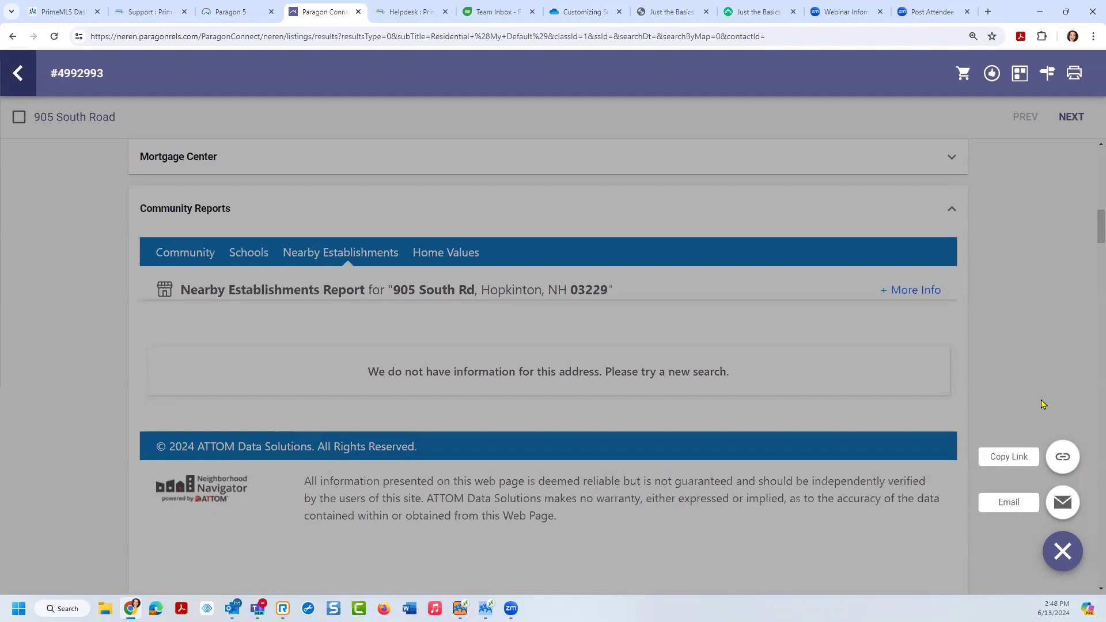
pyautogui.click(1073, 73)
pyautogui.click(1016, 75)
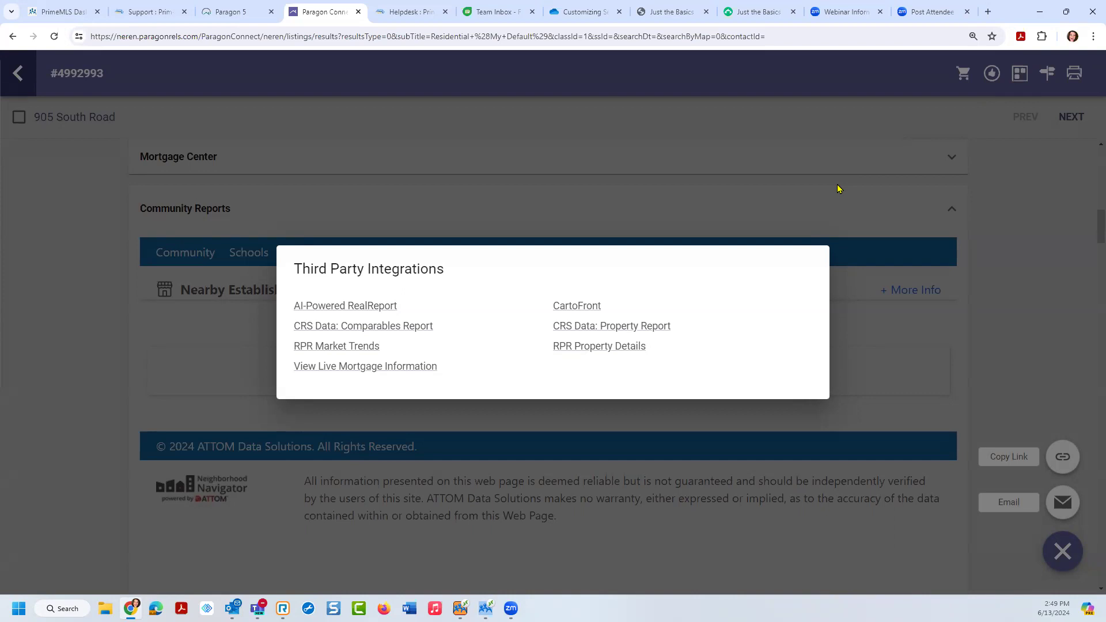
pyautogui.click(605, 327)
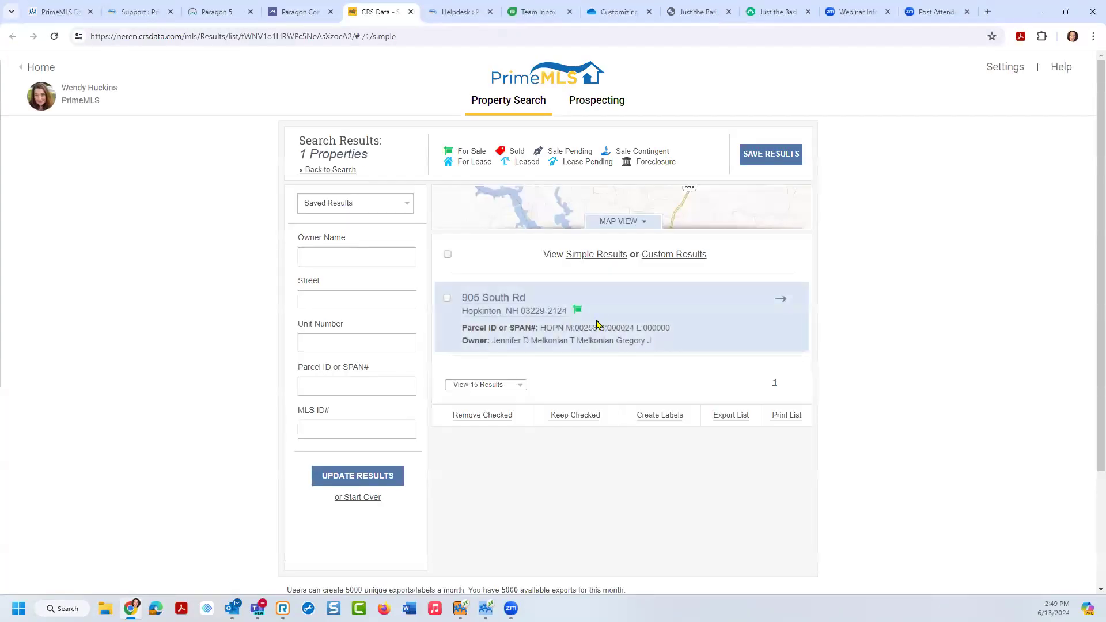
pyautogui.click(577, 311)
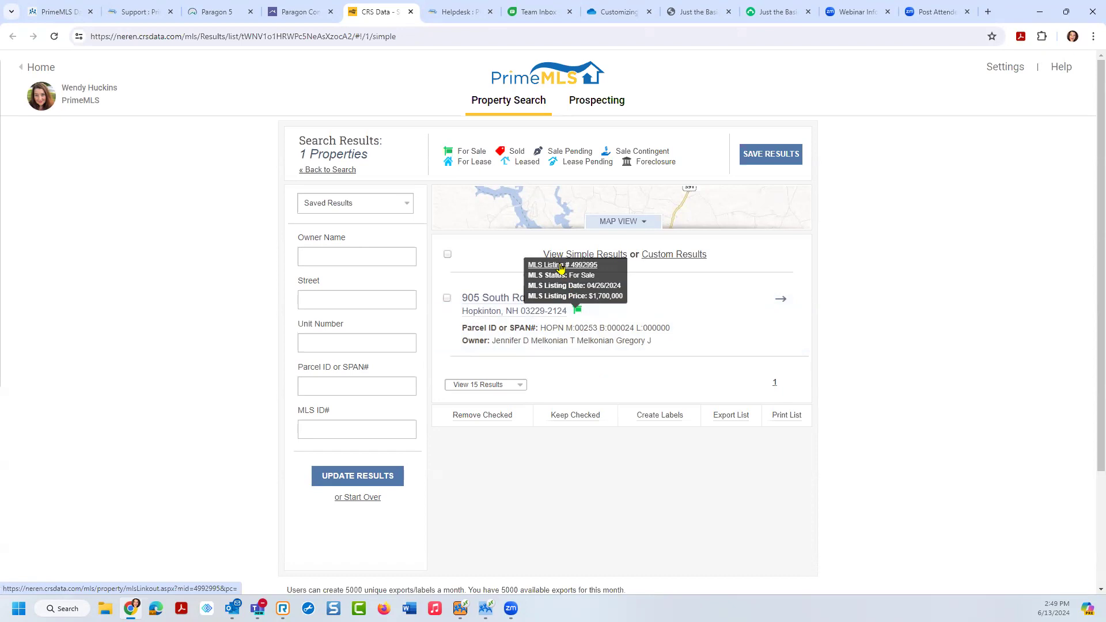
pyautogui.click(490, 304)
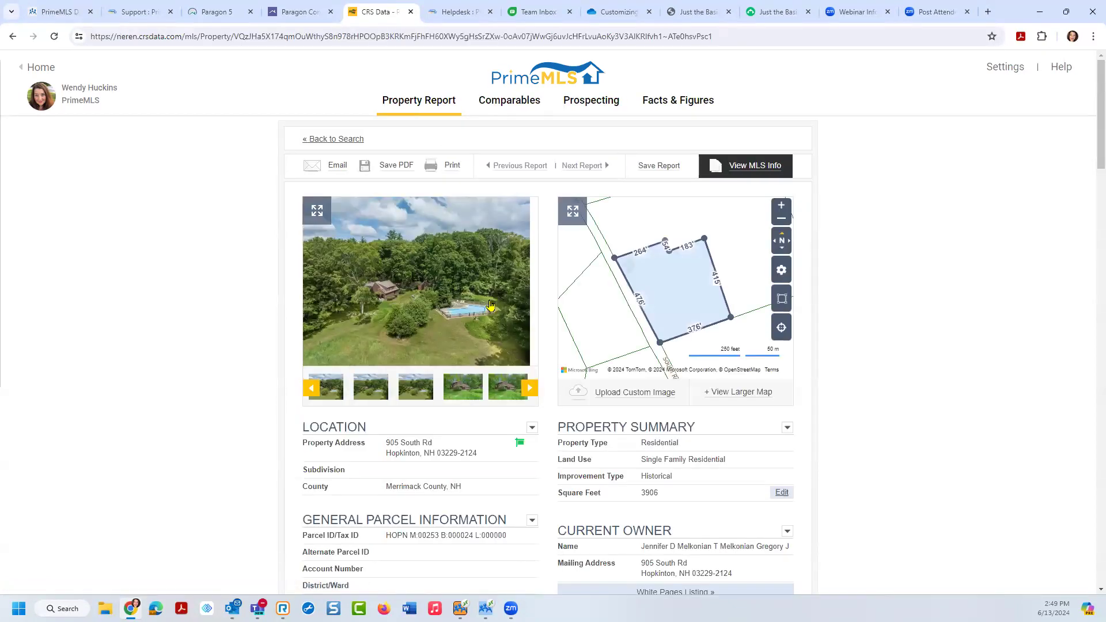
pyautogui.scroll(-3, 1090, 161)
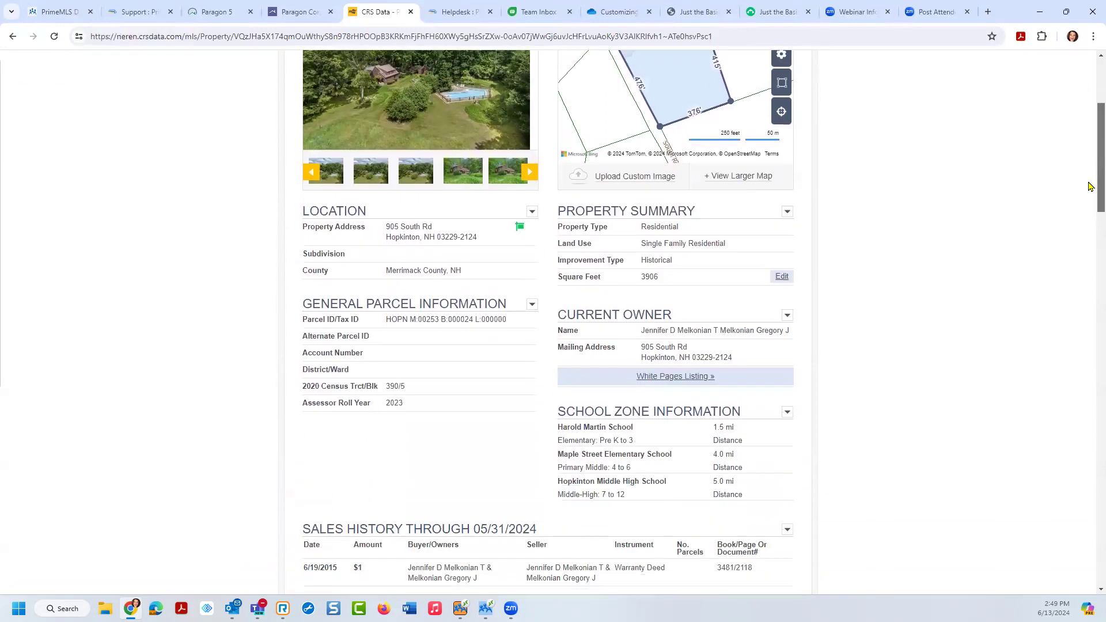
pyautogui.scroll(-10, 1089, 186)
pyautogui.scroll(-3, 1077, 346)
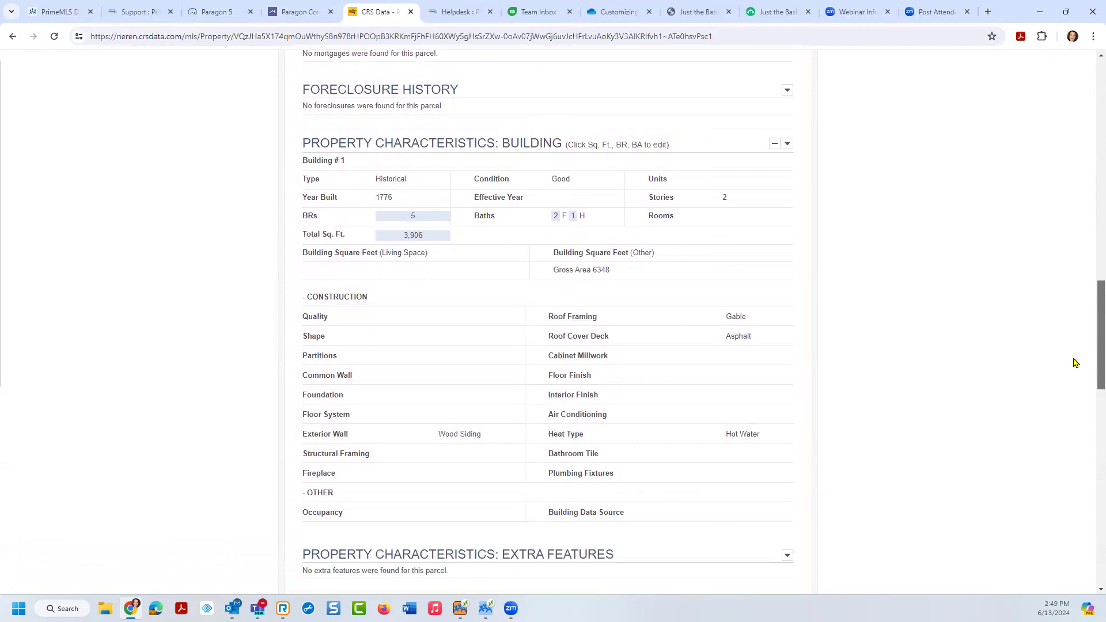
pyautogui.scroll(-7, 1074, 375)
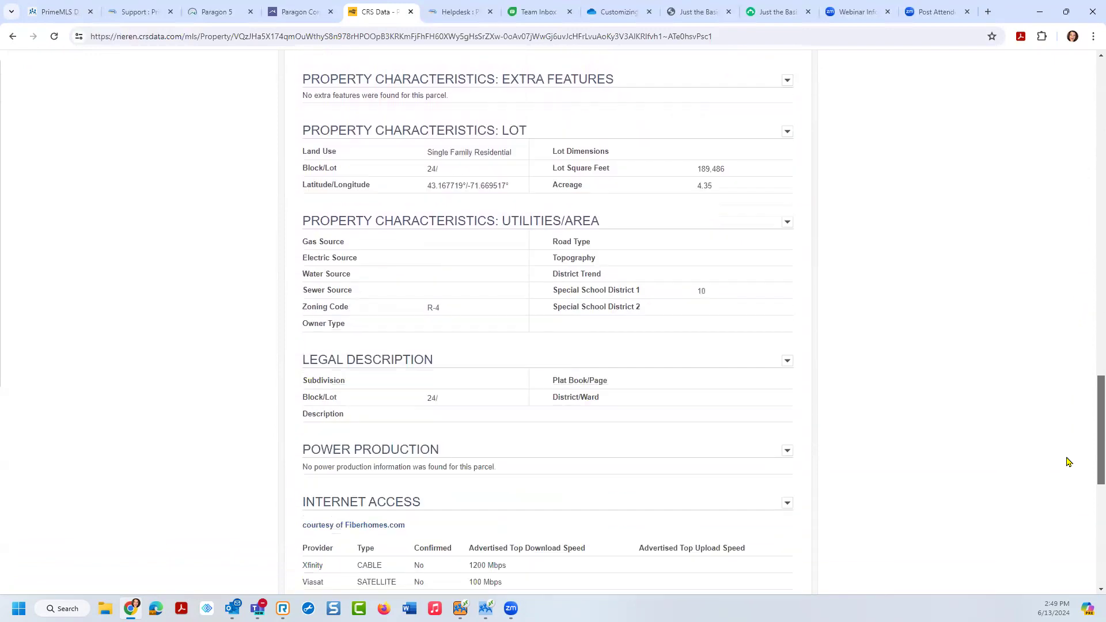
pyautogui.scroll(-5, 1068, 461)
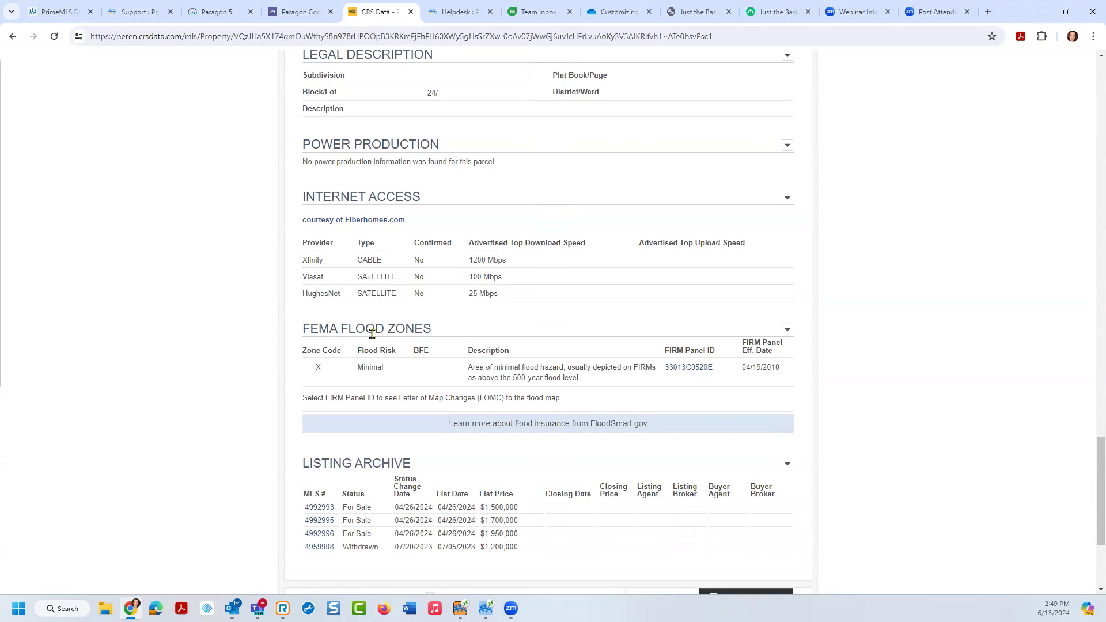
pyautogui.click(696, 370)
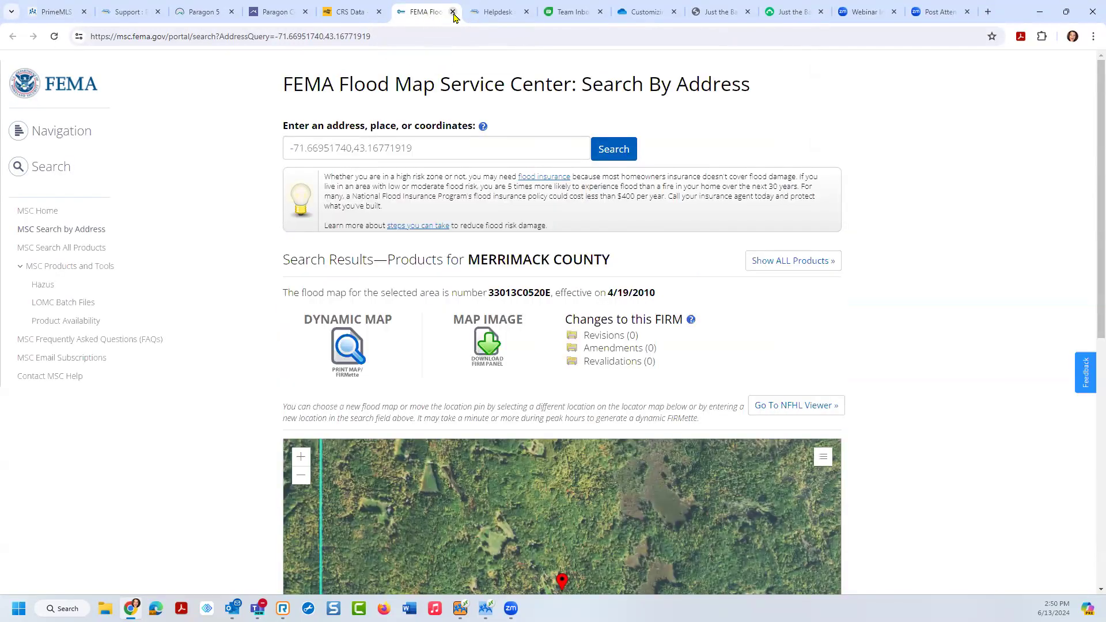
pyautogui.click(452, 12)
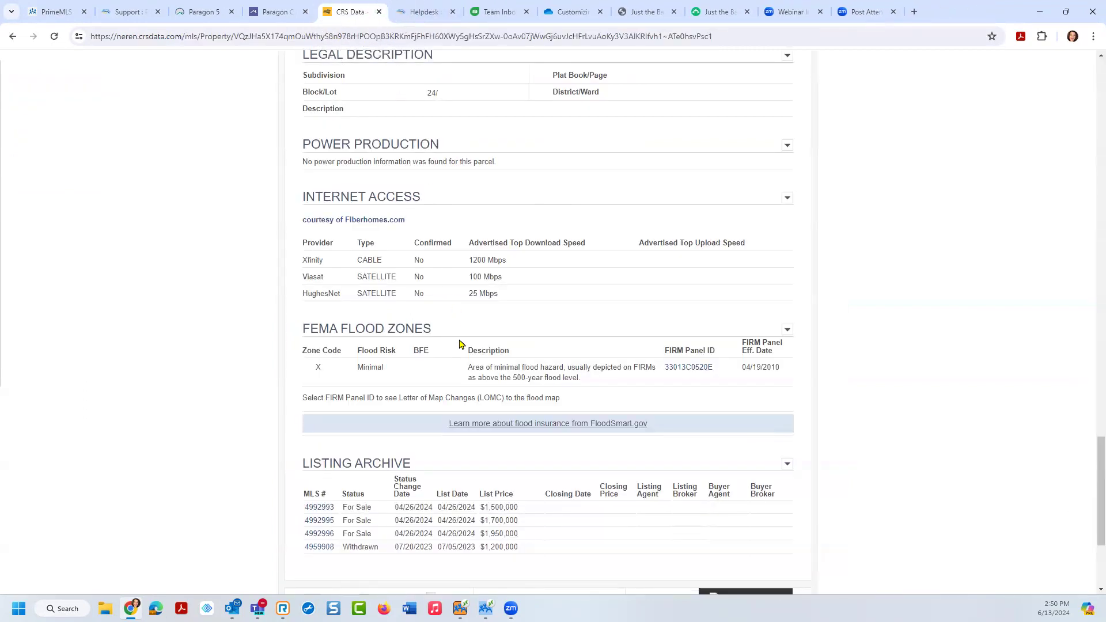
pyautogui.click(672, 350)
pyautogui.click(384, 17)
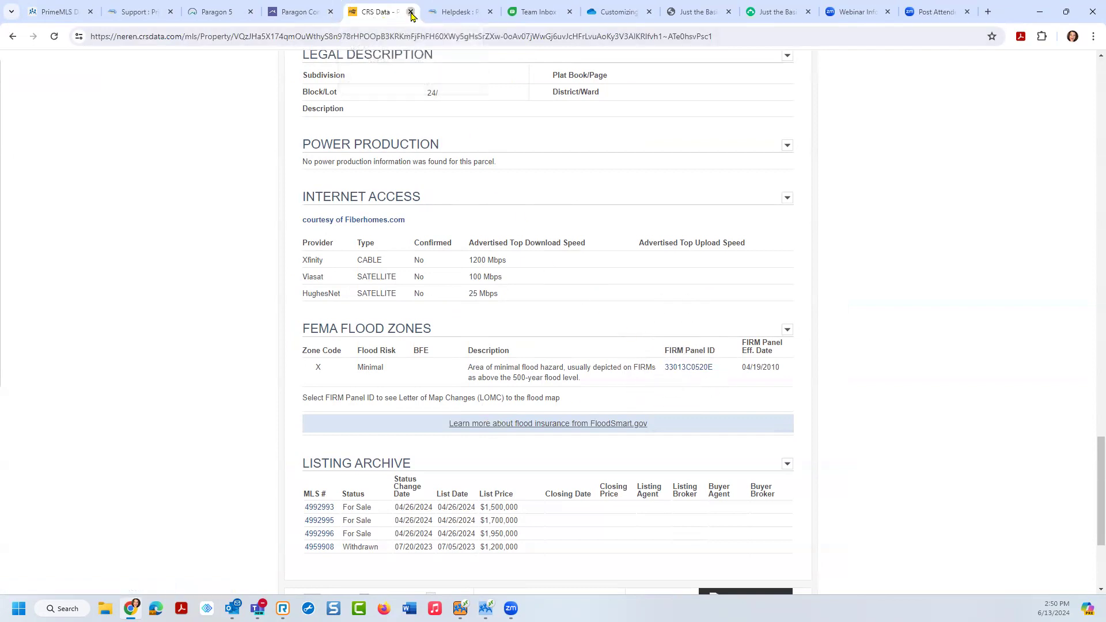
# Step: Close the CRS Data property report and dismiss the Third Party Integrations list
pyautogui.click(411, 13)
pyautogui.click(317, 13)
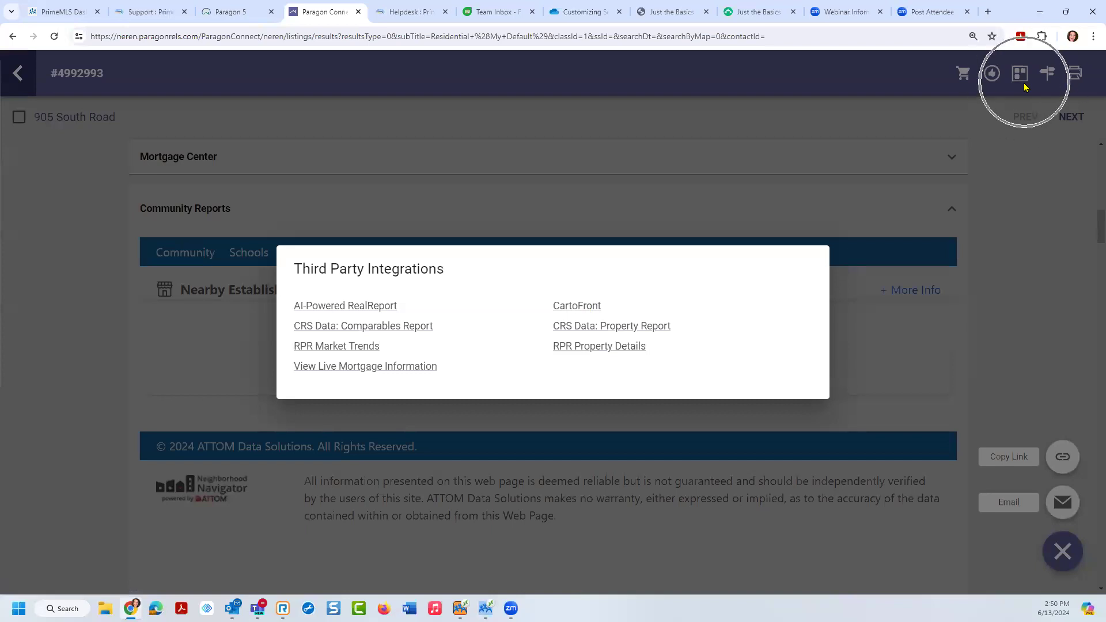
pyautogui.click(1025, 174)
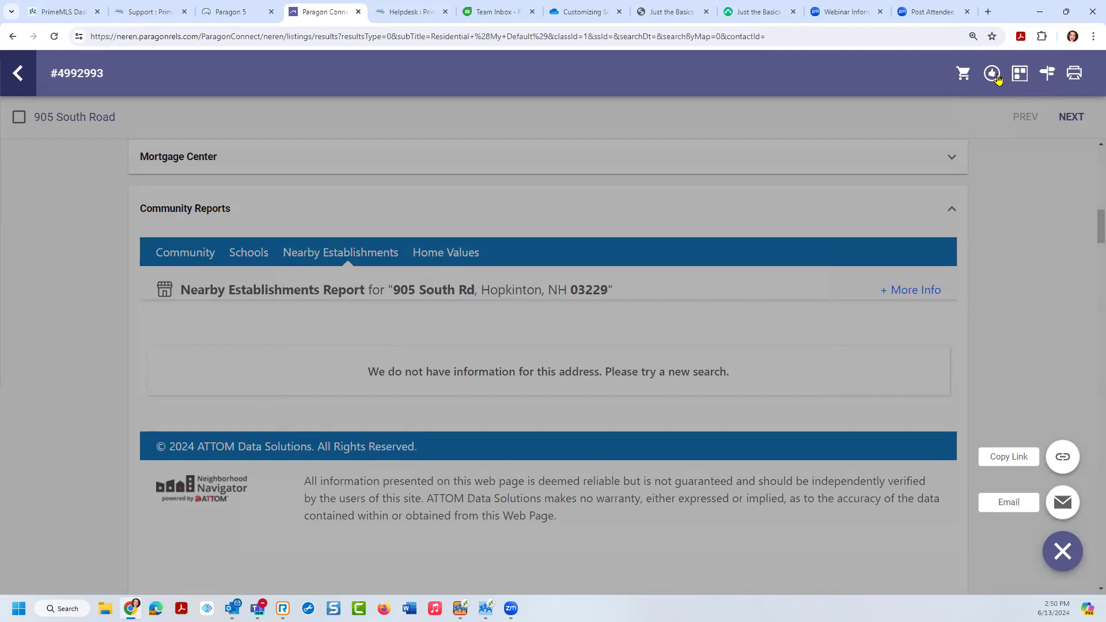
# Step: Use the header toolbar icons, then return to the 8 Residential results spreadsheet
pyautogui.click(992, 73)
pyautogui.click(962, 74)
pyautogui.click(961, 75)
pyautogui.click(21, 77)
pyautogui.click(21, 77)
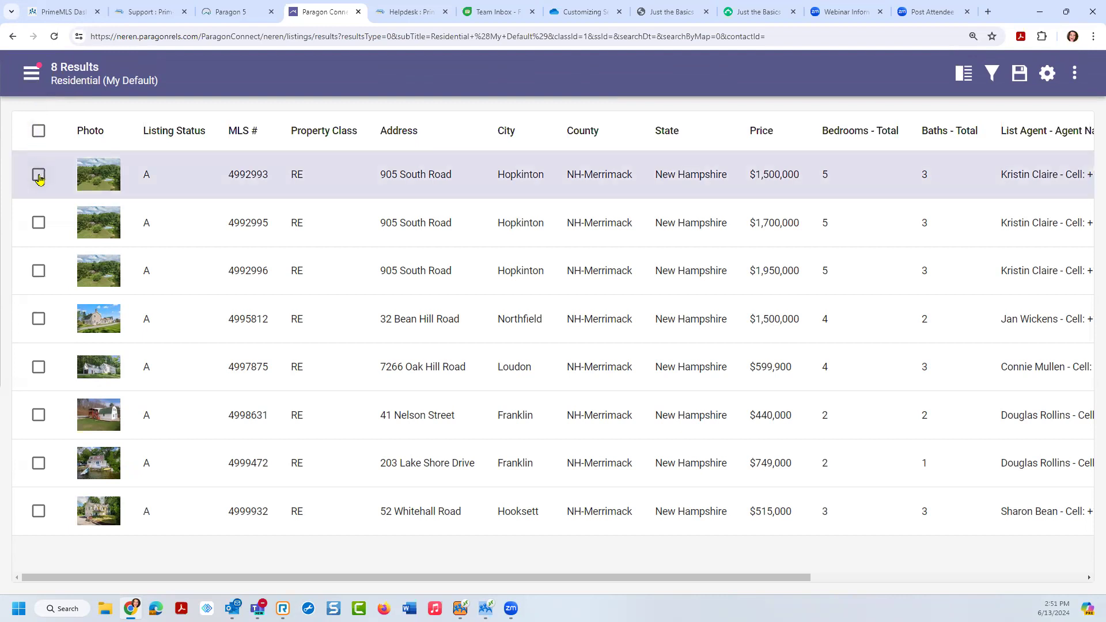
# Step: Select listings 4992993, 4992995 and 4992996 and switch the results to the Map view
pyautogui.click(39, 175)
pyautogui.click(38, 224)
pyautogui.click(38, 272)
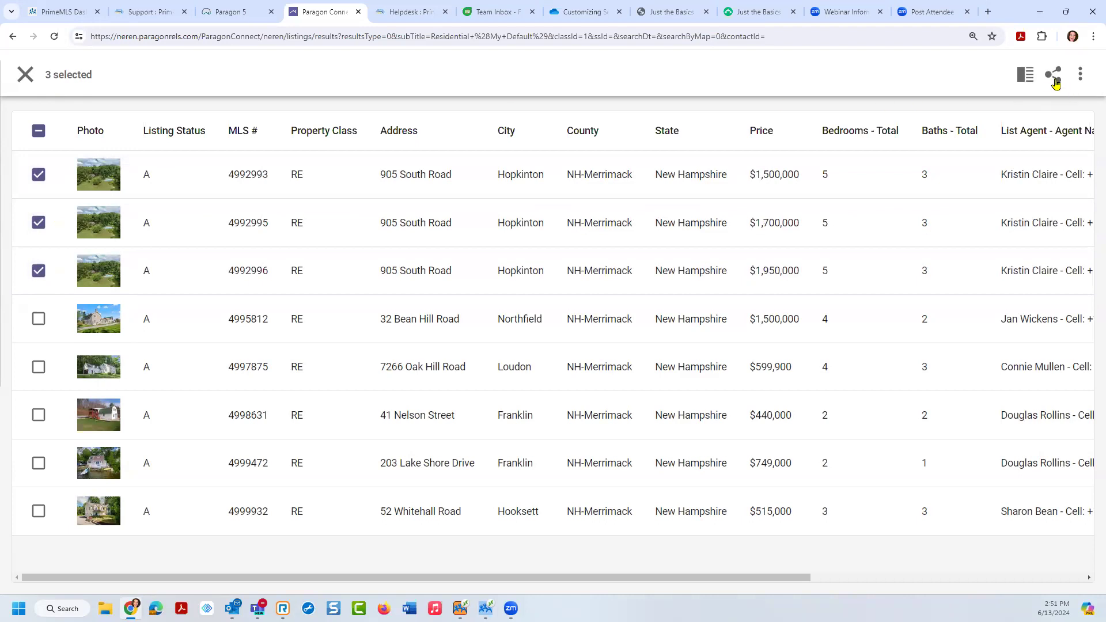
pyautogui.click(1028, 77)
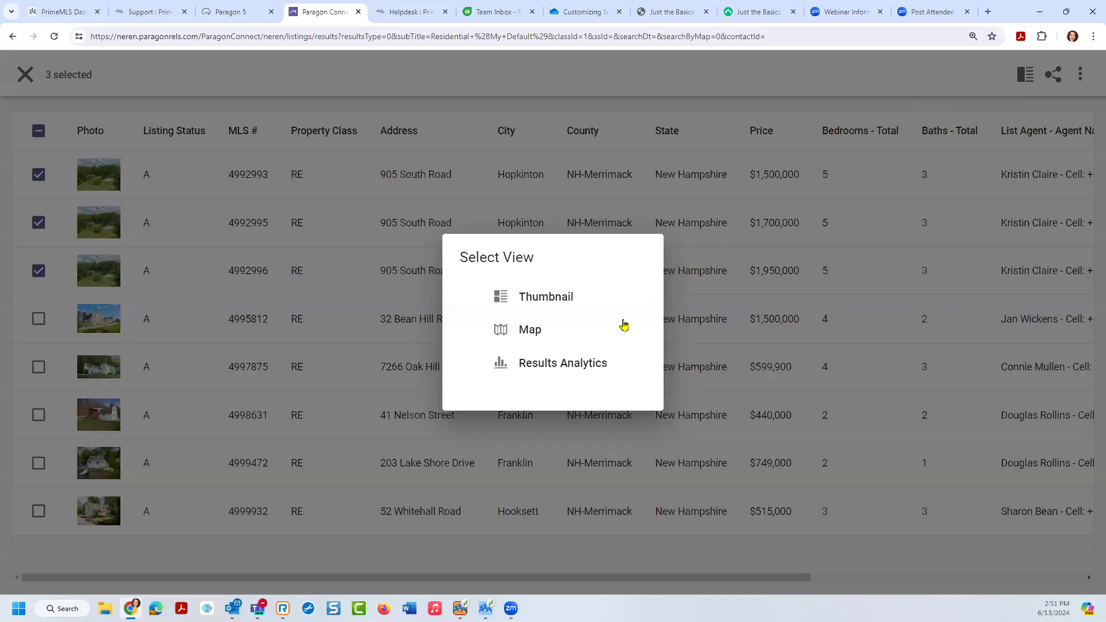
pyautogui.click(525, 331)
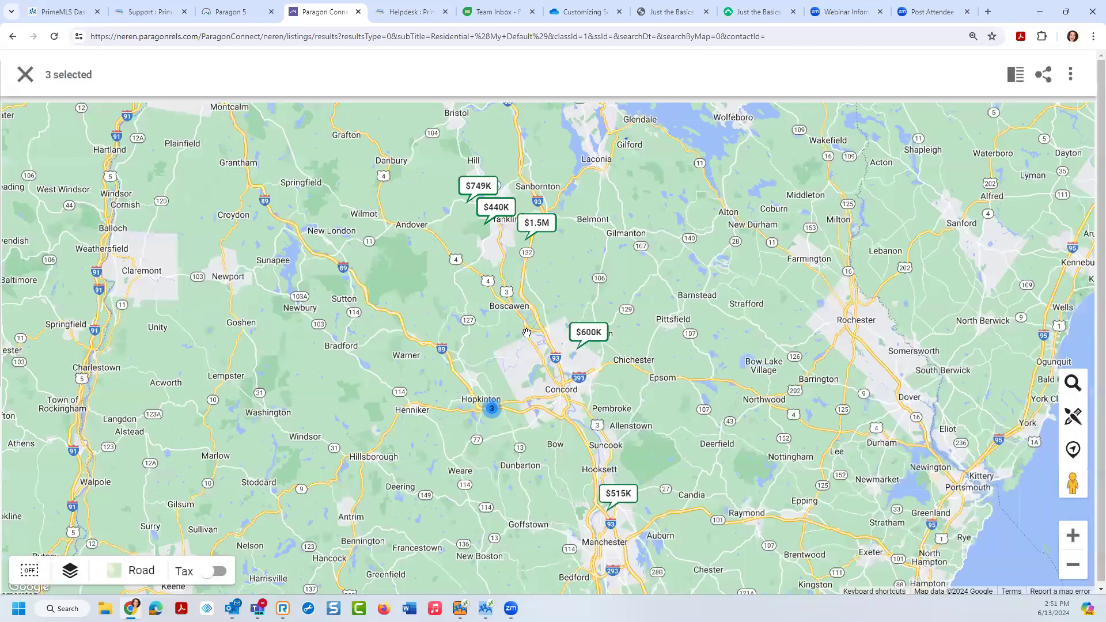
# Step: Clear the selected listings and open the details of the $440K listing
pyautogui.click(25, 75)
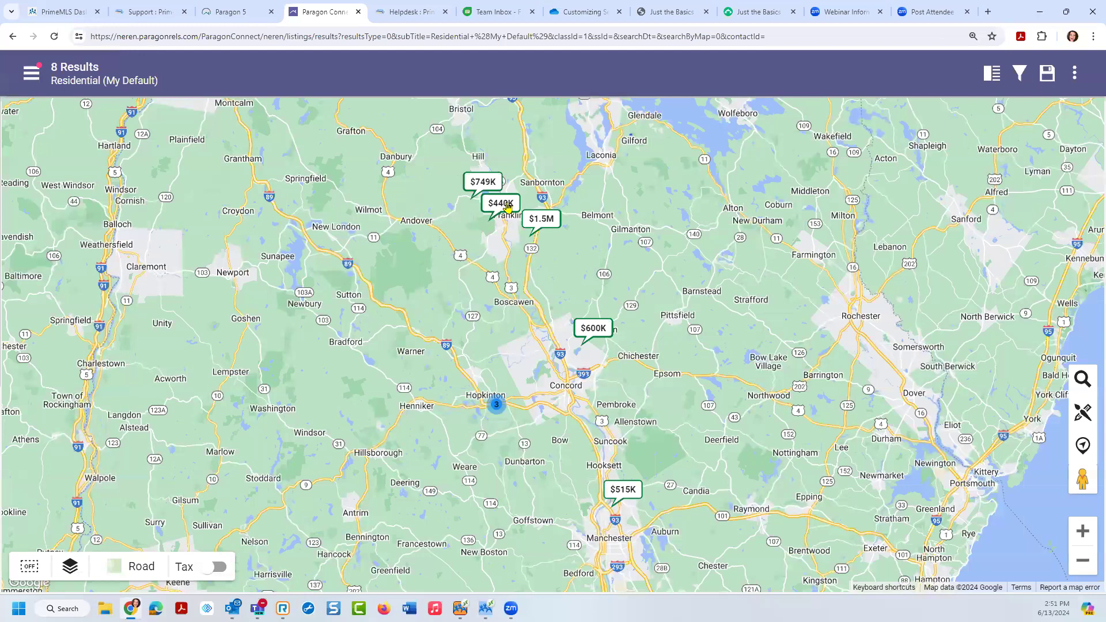
pyautogui.click(508, 207)
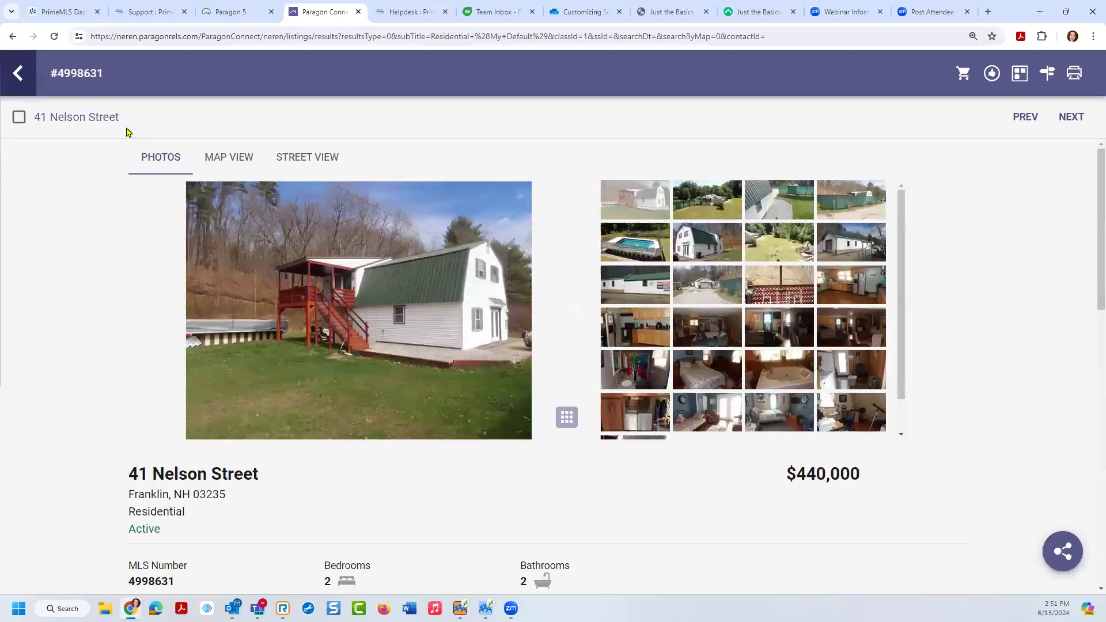
pyautogui.click(98, 118)
pyautogui.click(1066, 118)
pyautogui.click(1023, 119)
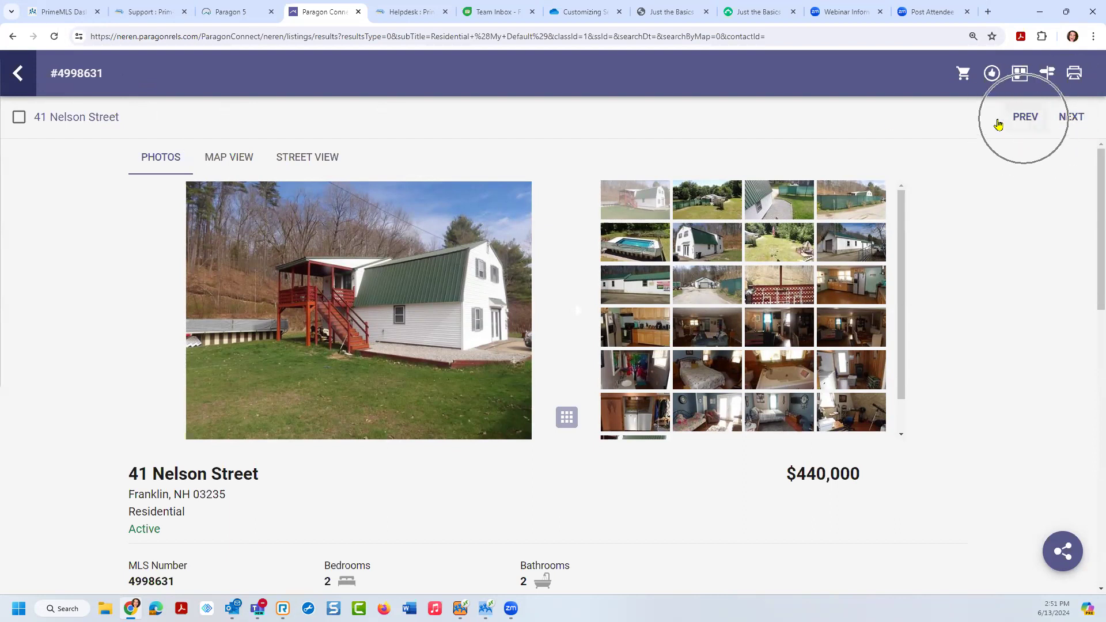
pyautogui.click(21, 118)
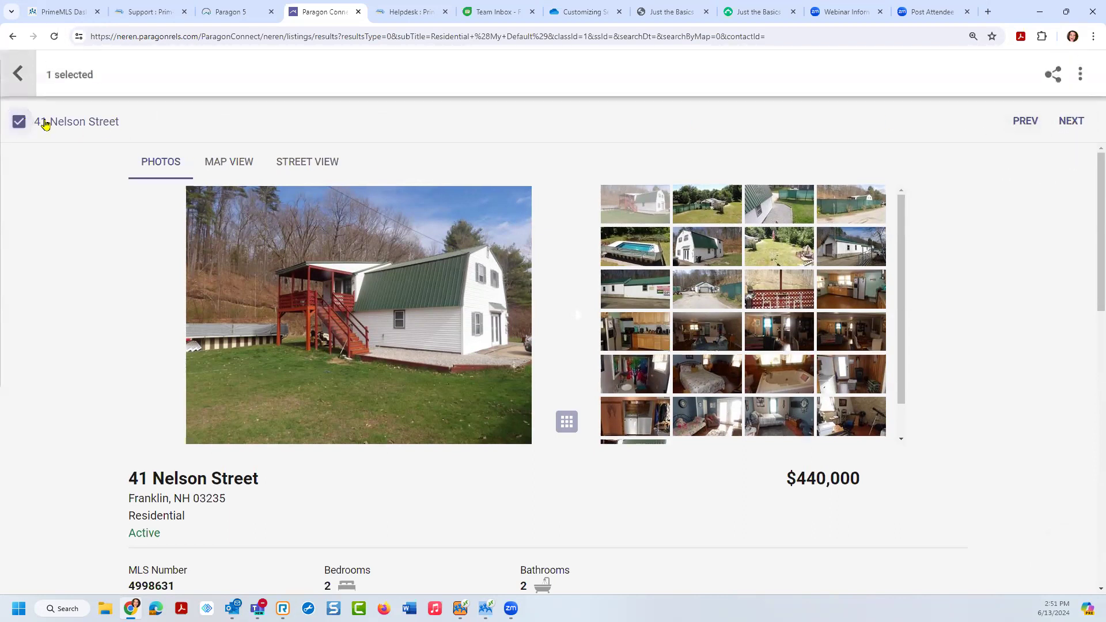
pyautogui.click(1071, 122)
pyautogui.click(1072, 122)
pyautogui.click(19, 121)
pyautogui.click(1056, 78)
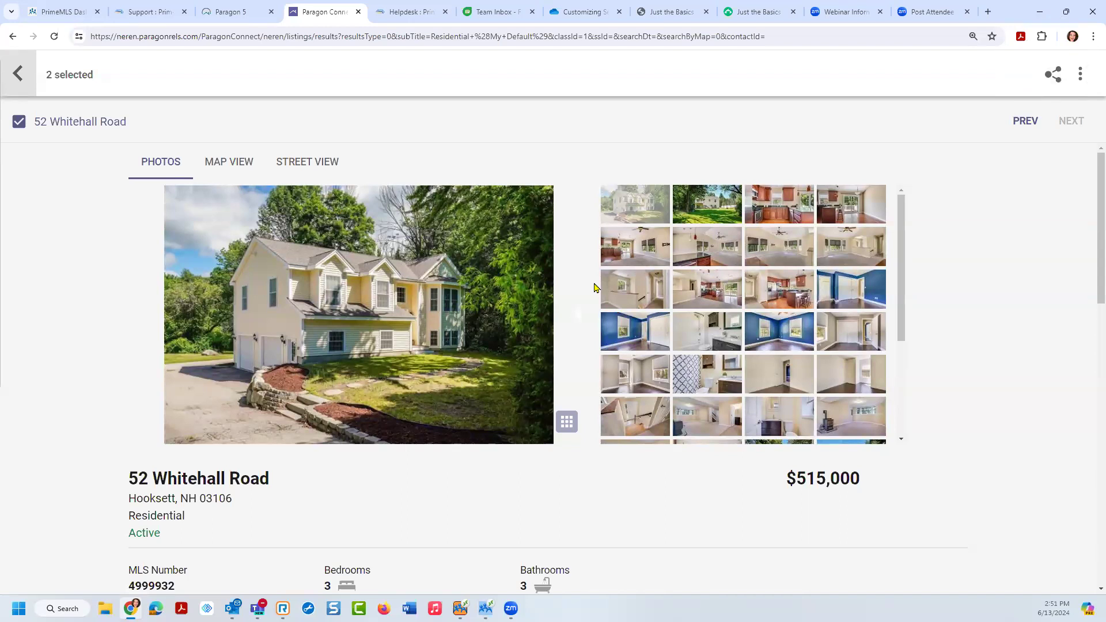
pyautogui.click(19, 76)
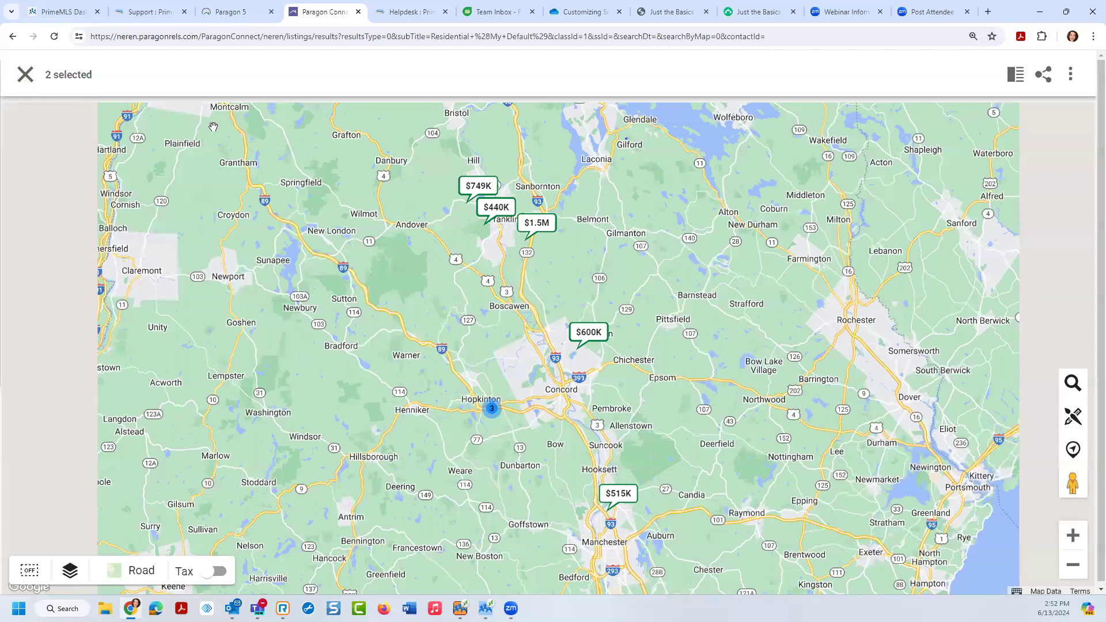
pyautogui.click(22, 78)
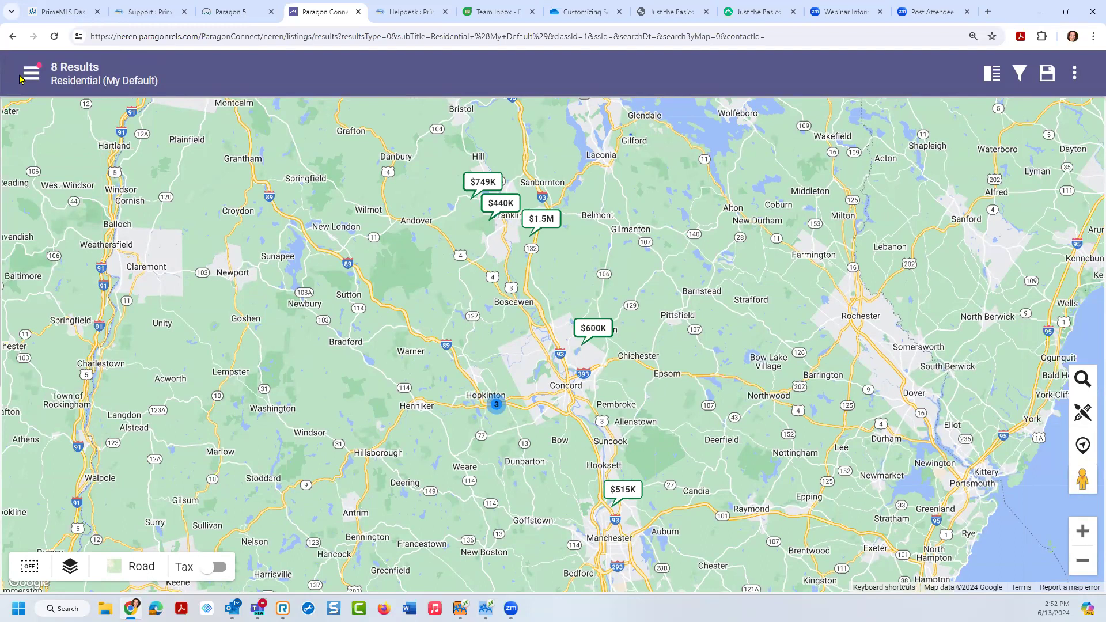
# Step: In Paragon 5, close the Residential search tab and go HOME, then return to Paragon Connect
pyautogui.click(232, 12)
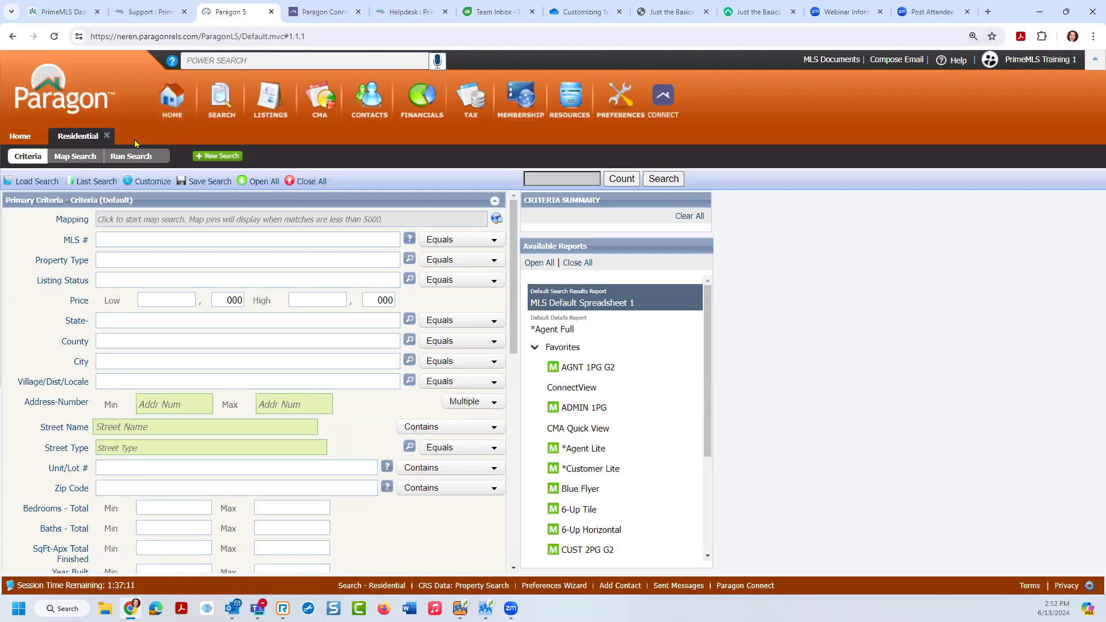
pyautogui.click(107, 136)
pyautogui.click(177, 104)
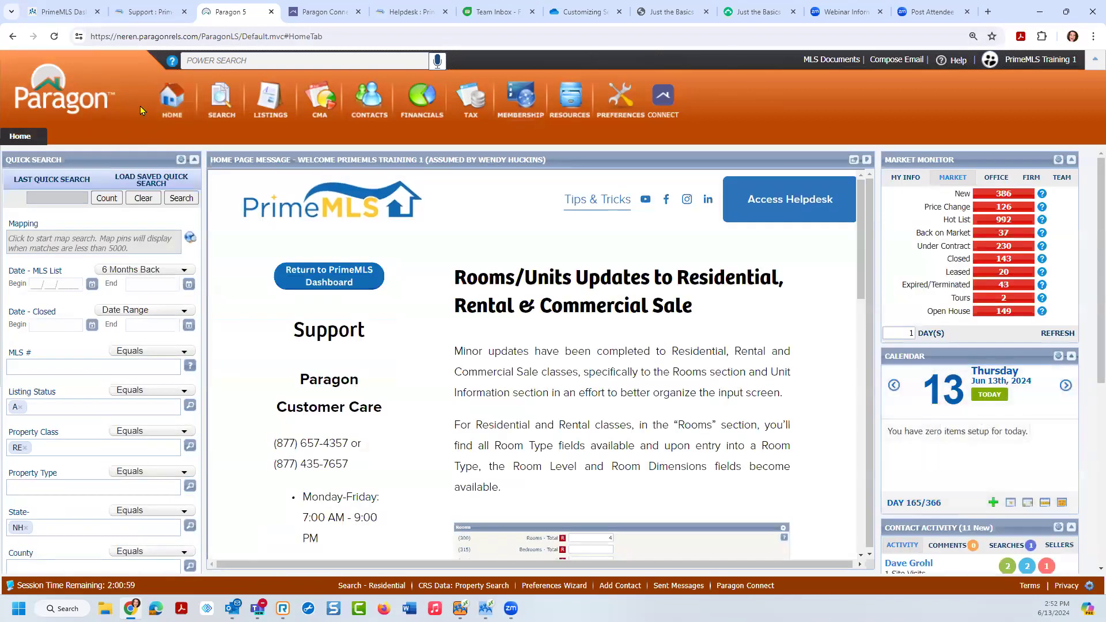
pyautogui.click(316, 20)
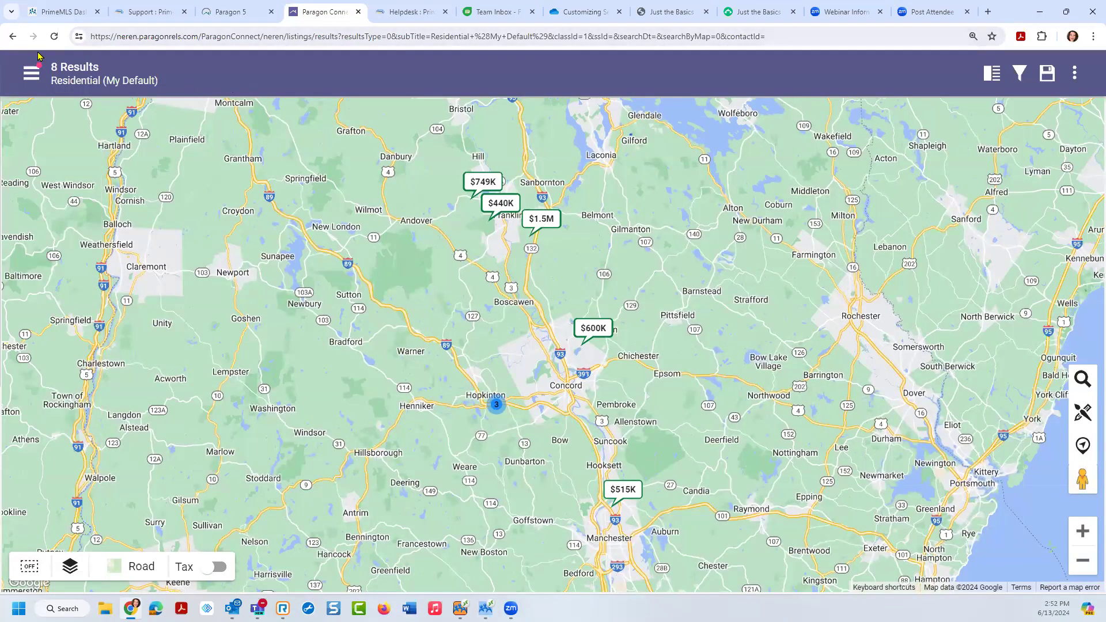
# Step: Save the 8-result Residential search as '123456 test' and go back to its criteria form
pyautogui.click(1048, 75)
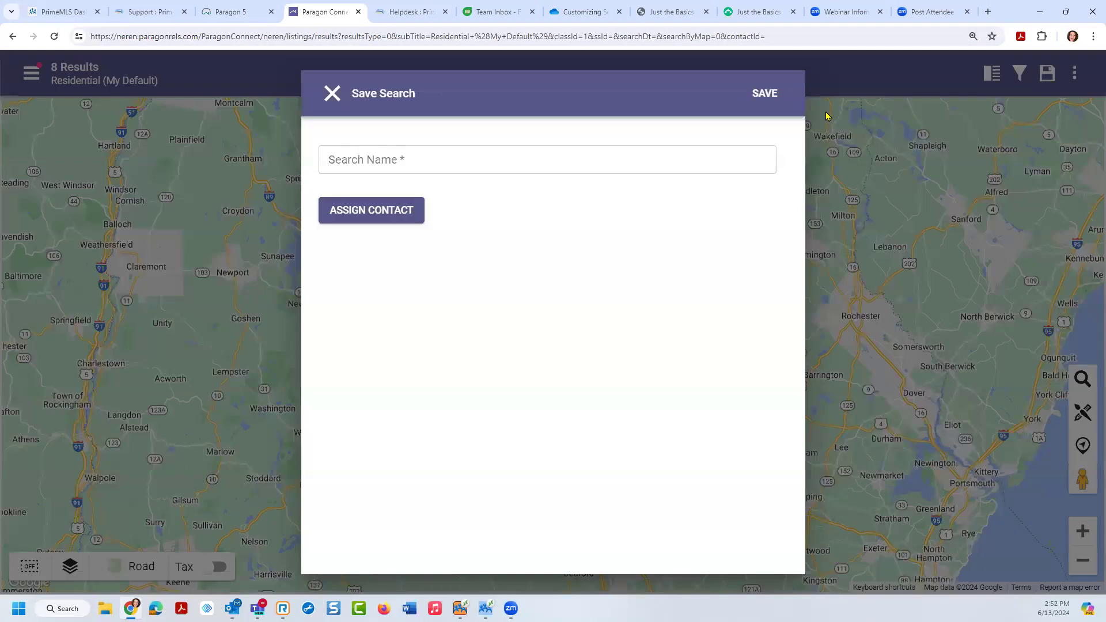
pyautogui.click(367, 160)
pyautogui.write('test')
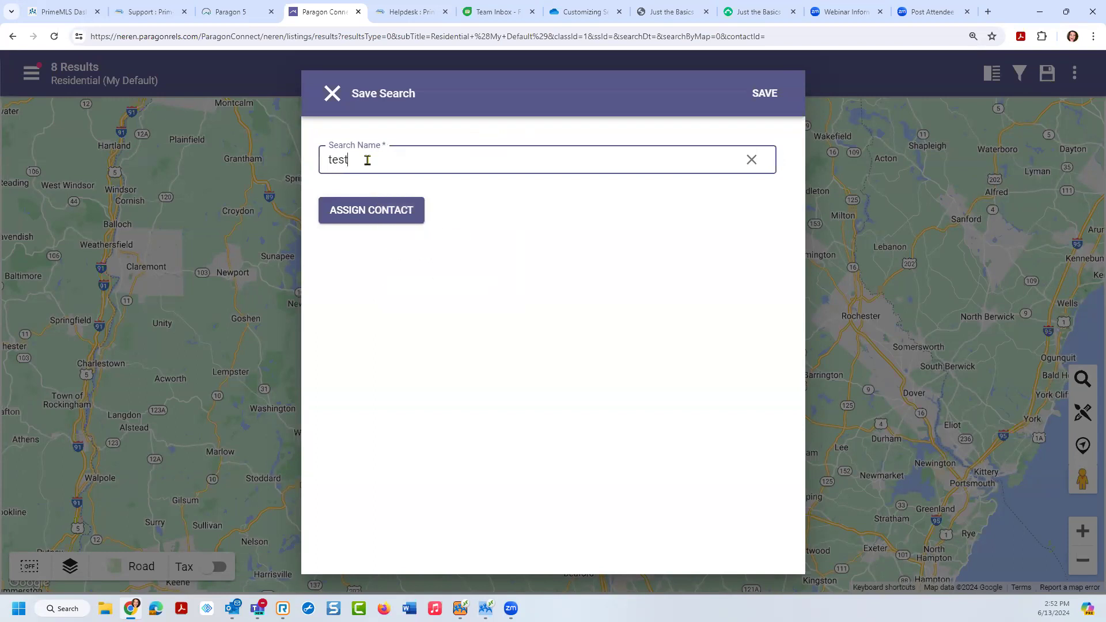
pyautogui.press('BackSpace')
pyautogui.press('BackSpace')
pyautogui.press('BackSpace')
pyautogui.write('12345')
pyautogui.click(766, 96)
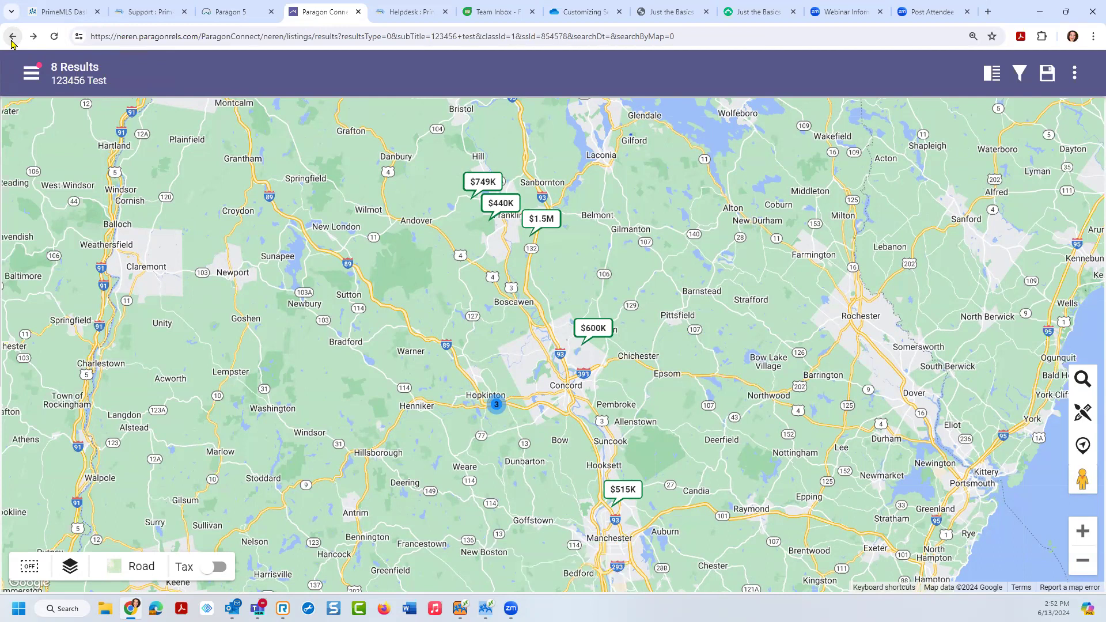
pyautogui.click(17, 39)
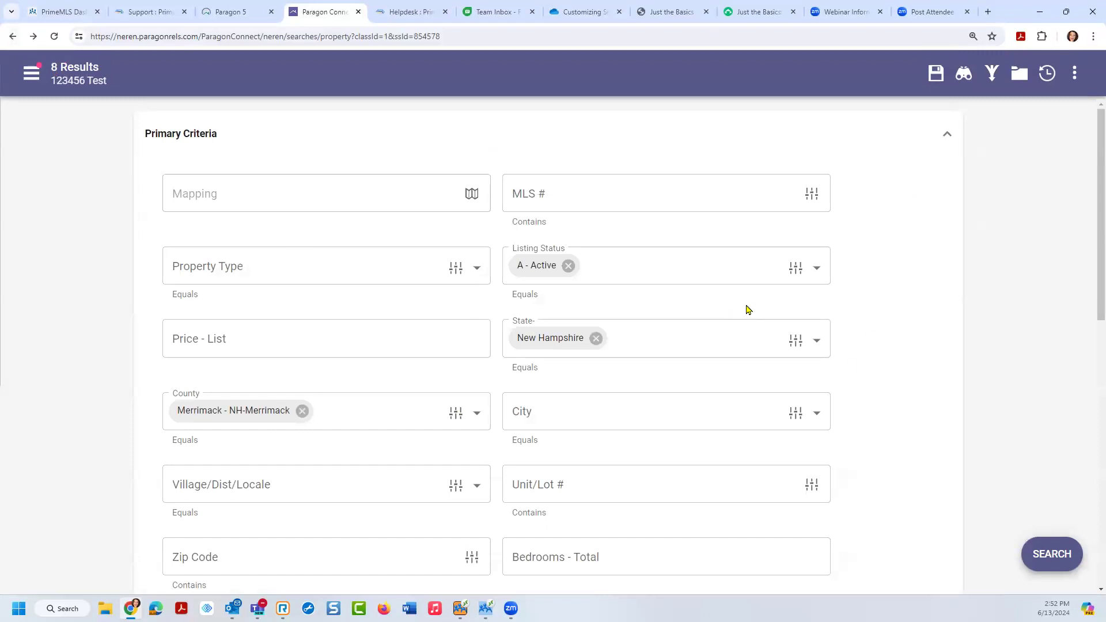
pyautogui.click(934, 81)
# Step: Load saved search '123456 test' into a new Paragon 5 Residential search, count, and run it
pyautogui.click(237, 15)
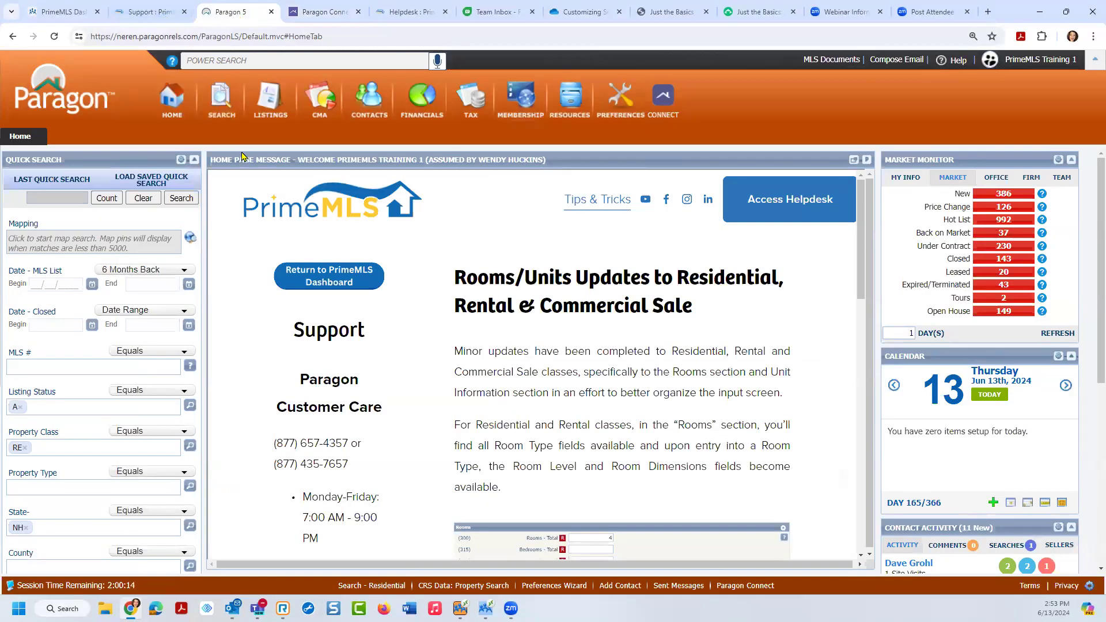
pyautogui.moveTo(227, 113)
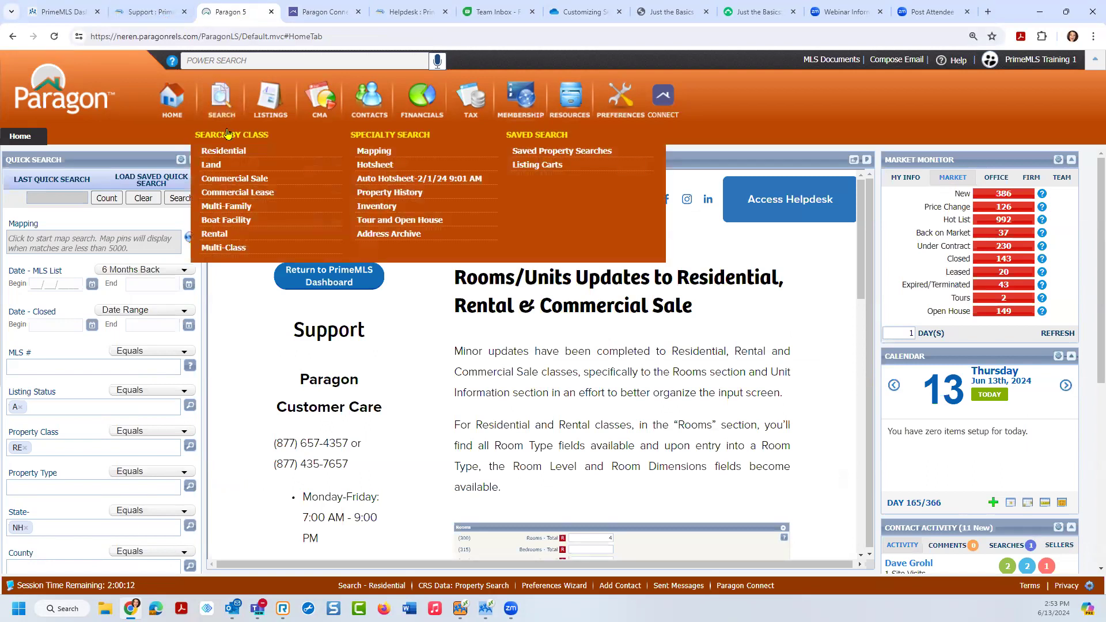
pyautogui.click(223, 151)
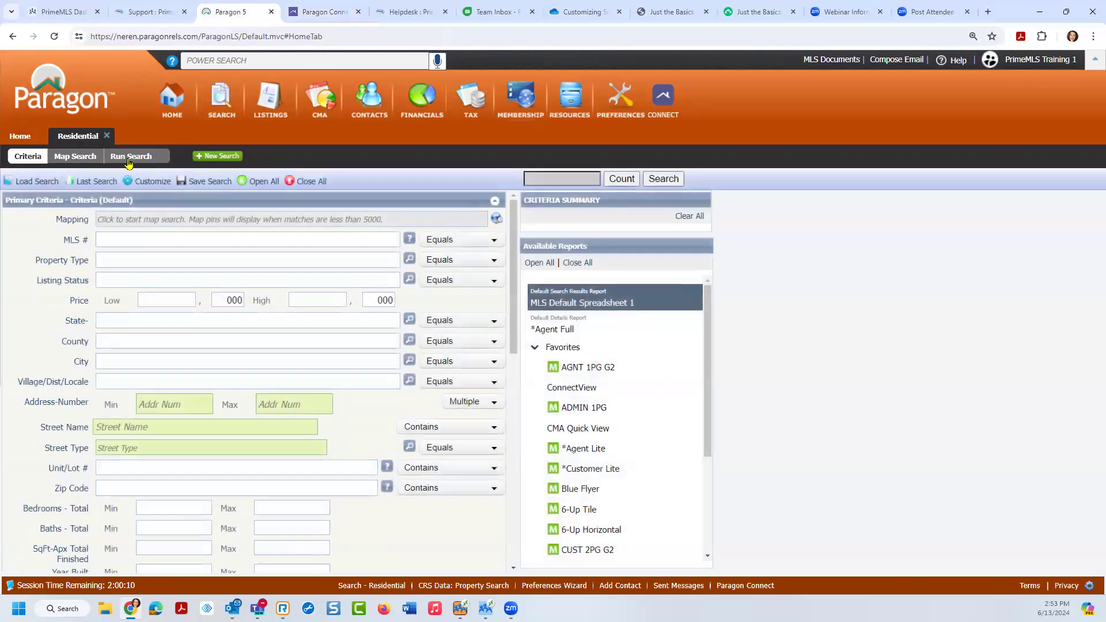
pyautogui.click(35, 182)
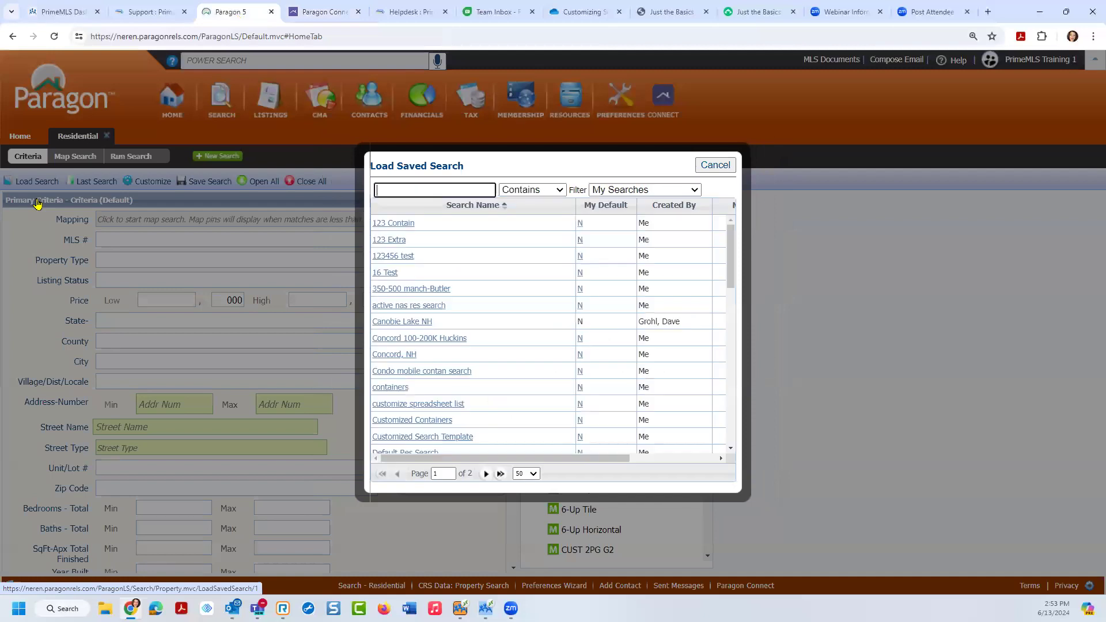
pyautogui.click(385, 256)
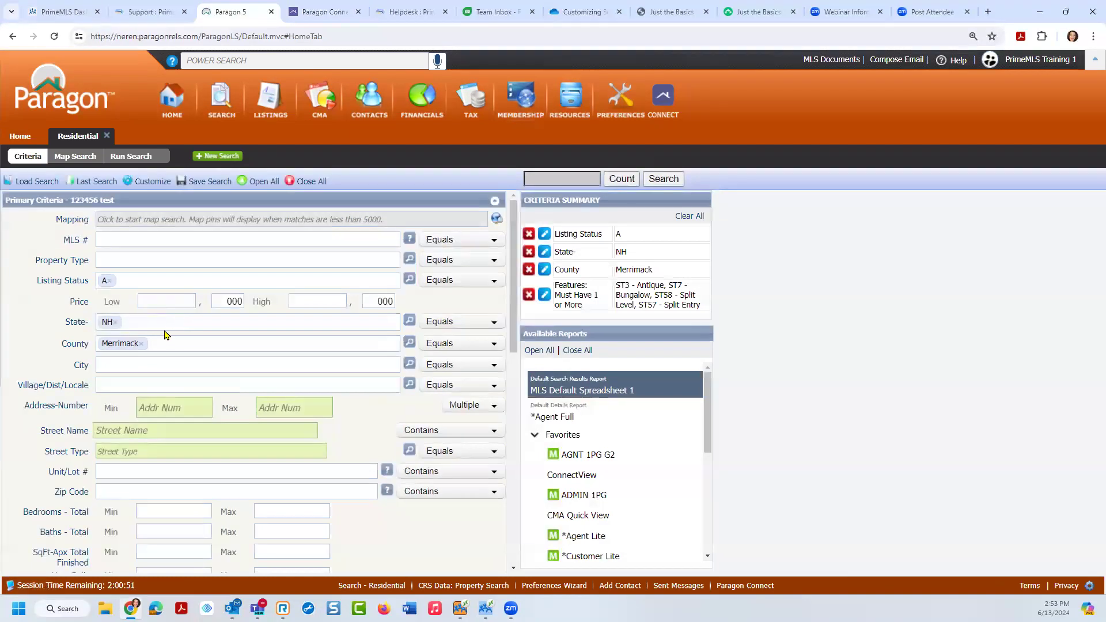
pyautogui.click(625, 181)
pyautogui.click(661, 179)
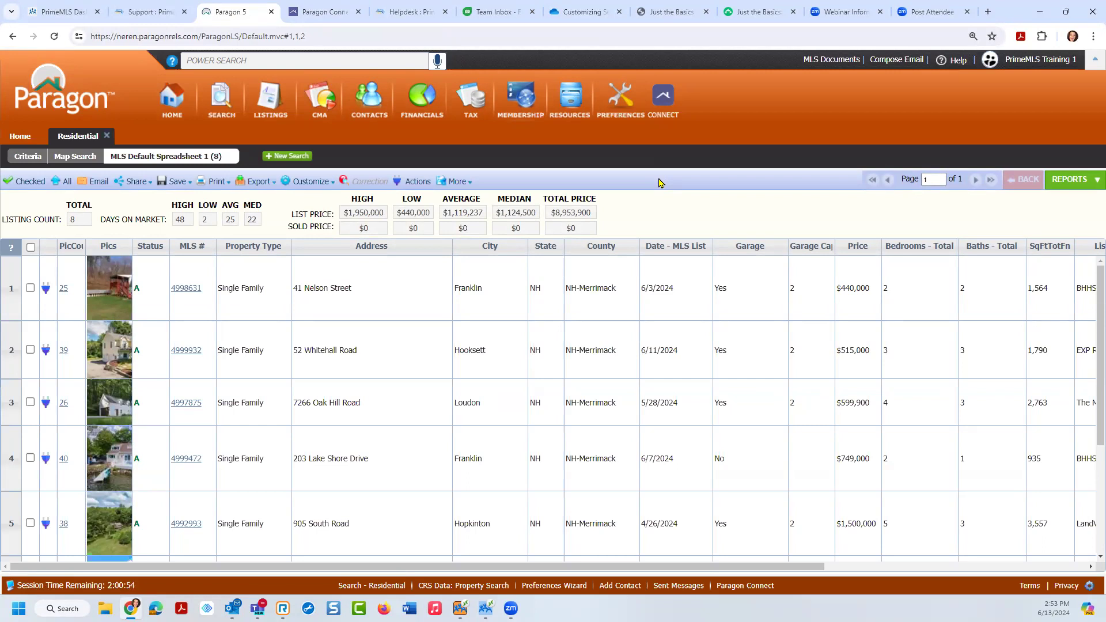
pyautogui.click(30, 290)
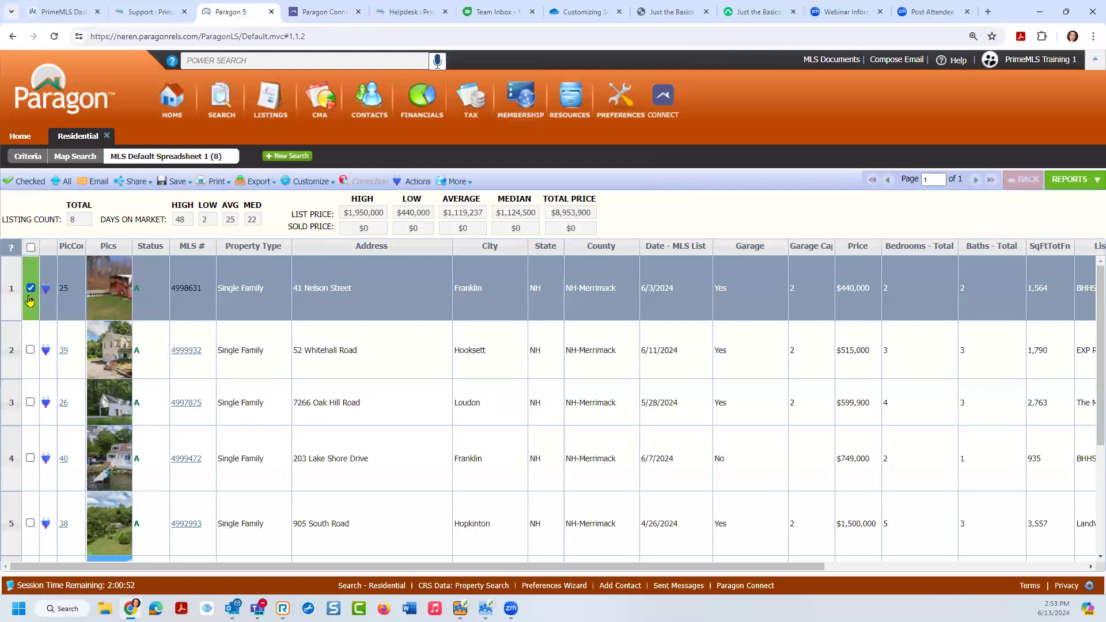
pyautogui.click(30, 350)
pyautogui.click(30, 402)
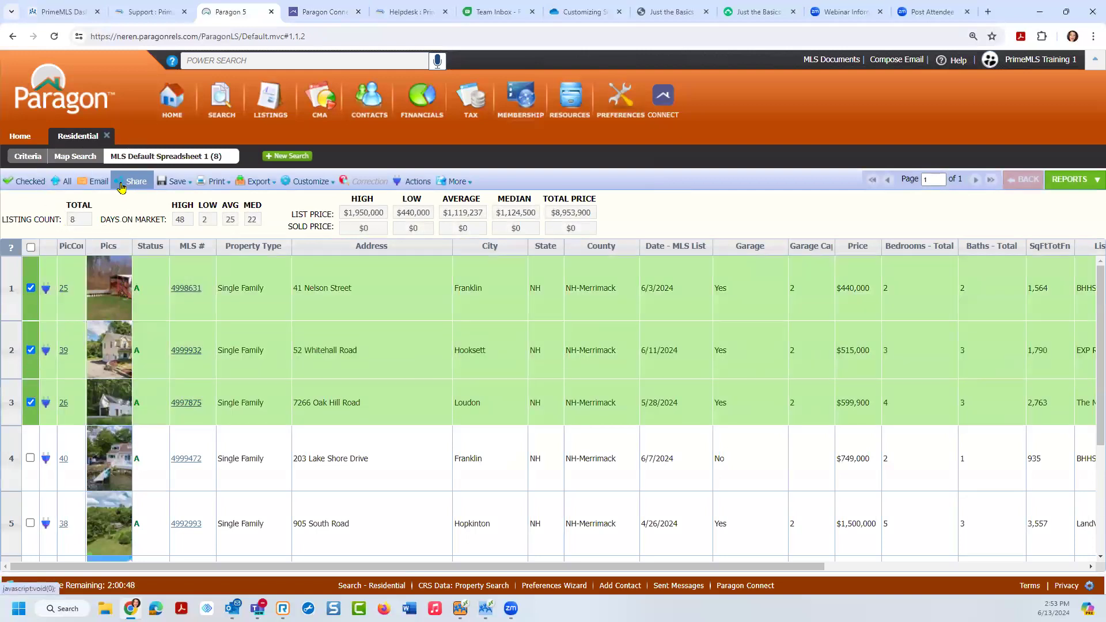
# Step: Show the Available Reports panel with the Details report group expanded
pyautogui.moveTo(214, 186)
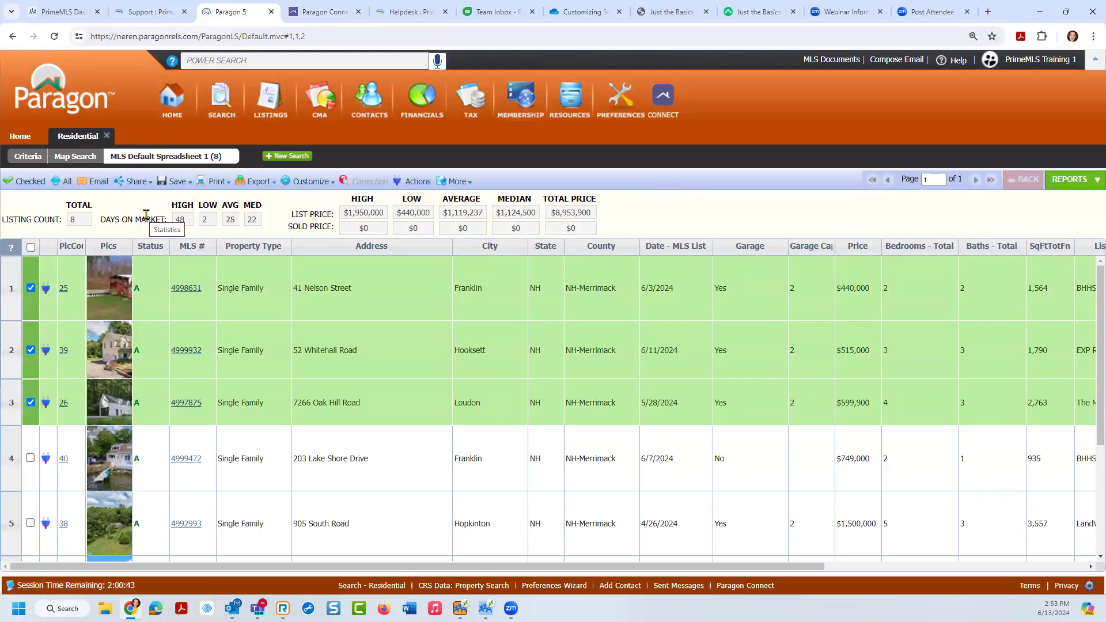
pyautogui.click(1065, 187)
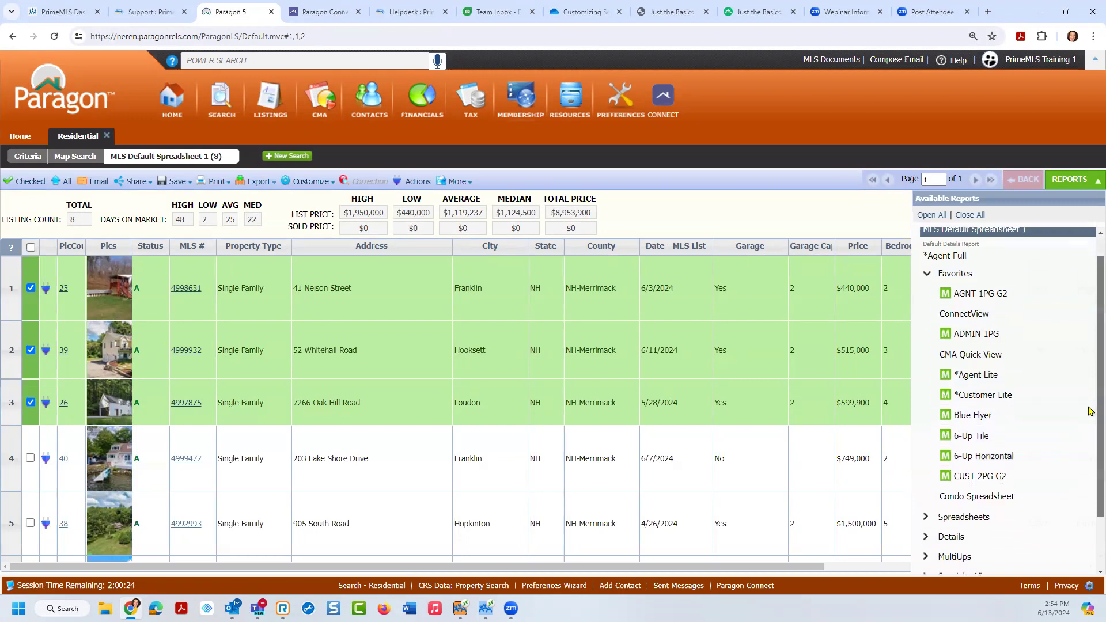
pyautogui.scroll(-2, 1091, 489)
pyautogui.click(1030, 470)
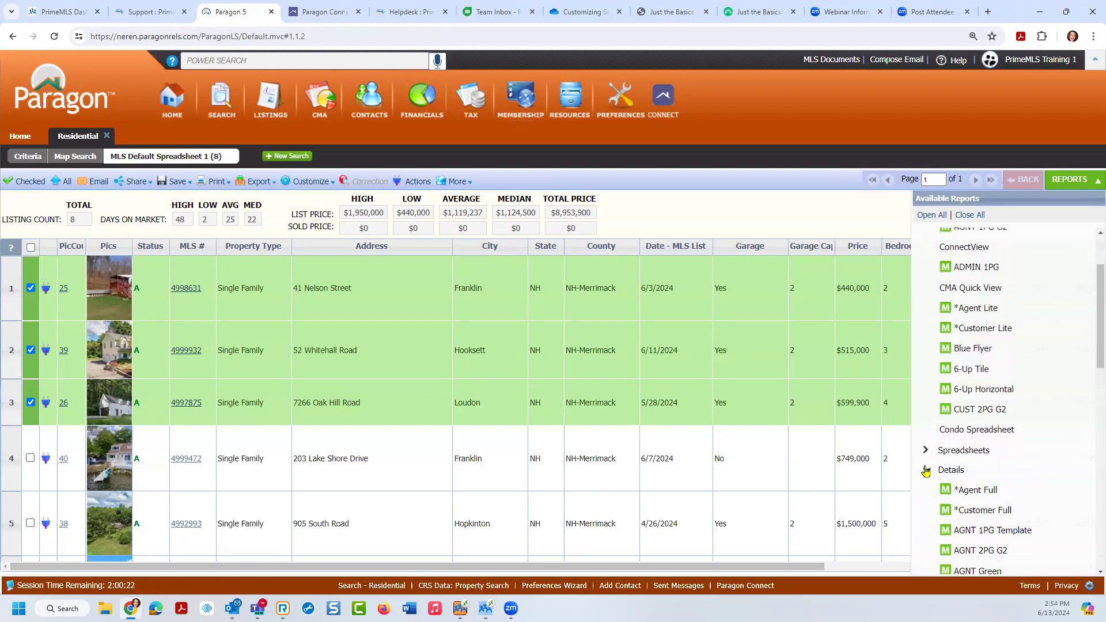
pyautogui.scroll(-6, 1091, 421)
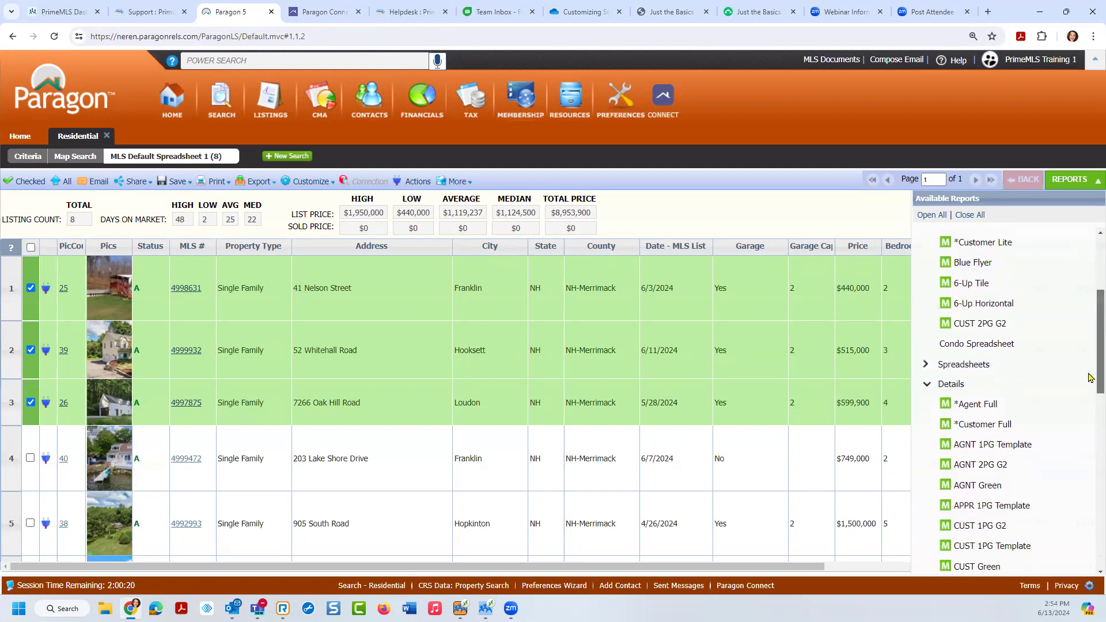
pyautogui.scroll(-1, 1089, 415)
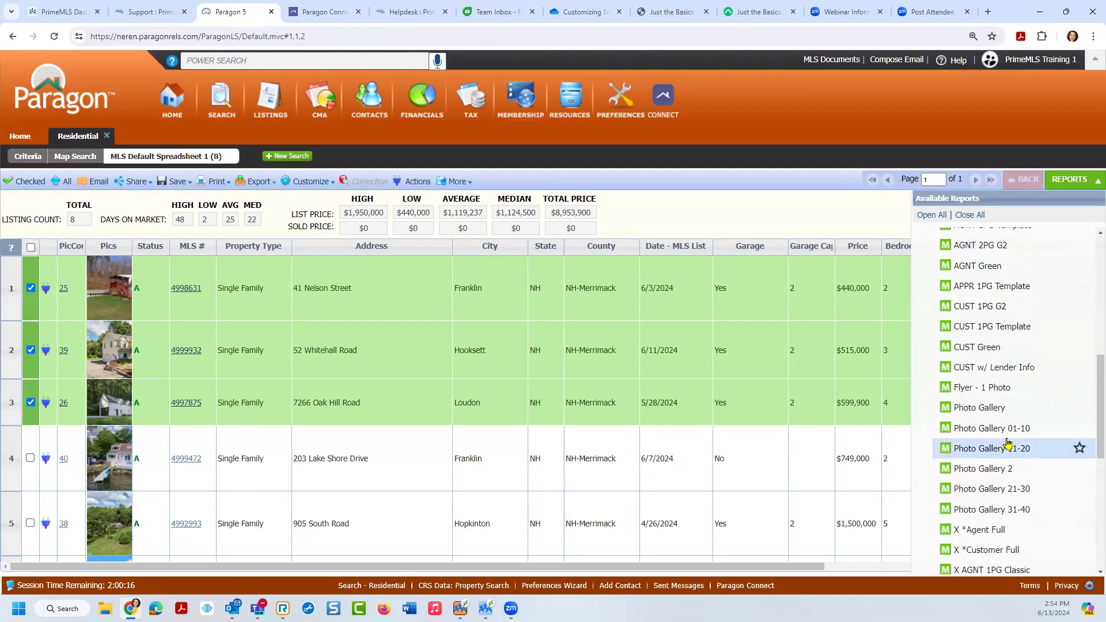
# Step: Add the CUST w/ Lender Info report to favourites and collapse the Details group
pyautogui.click(1009, 371)
pyautogui.click(1079, 369)
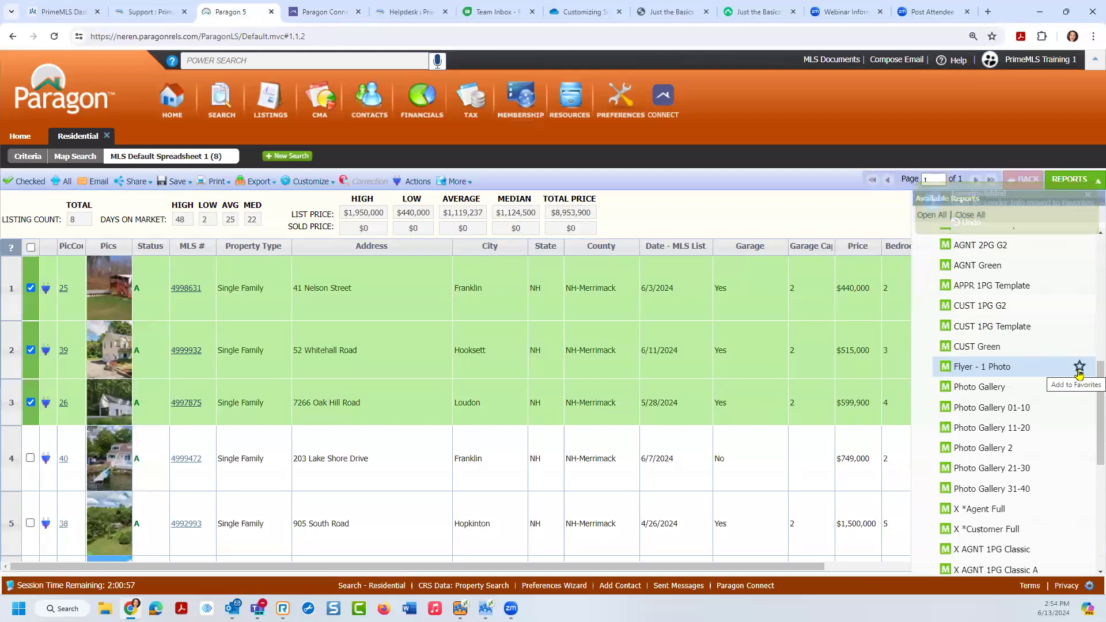
pyautogui.scroll(3, 1091, 345)
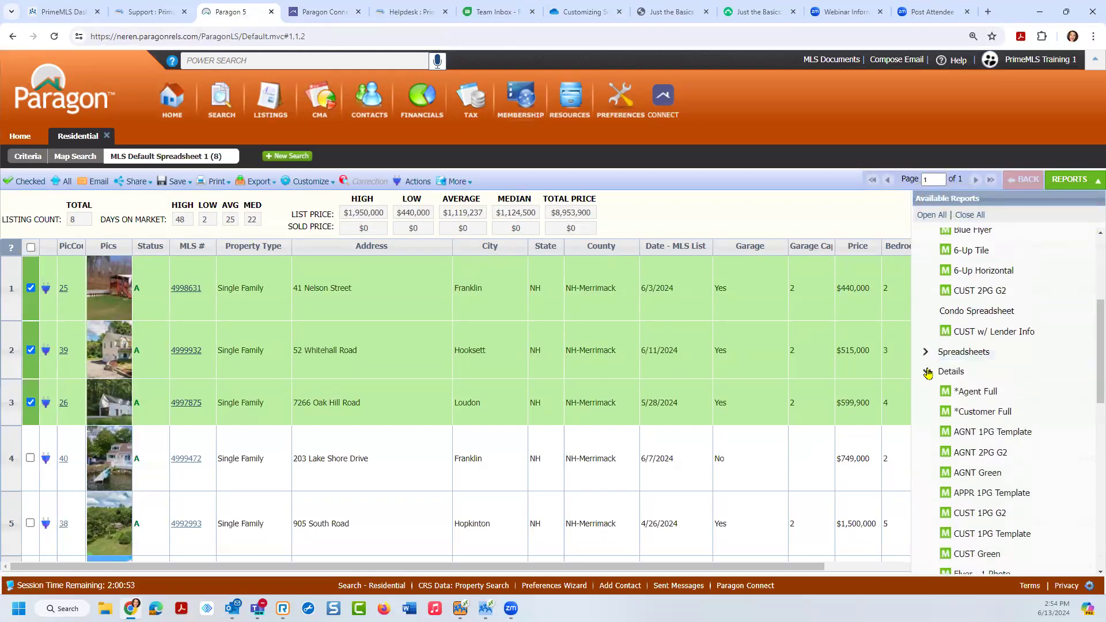
pyautogui.click(927, 371)
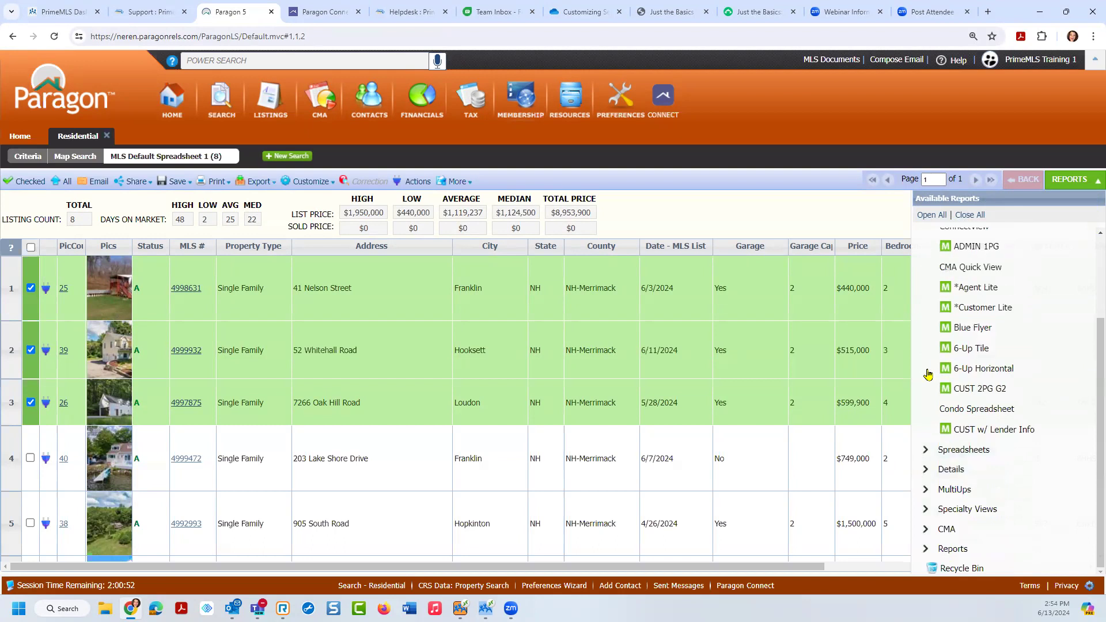
# Step: Move CUST w/ Lender Info to the top of Favorites and start emailing the three checked listings
pyautogui.click(986, 431)
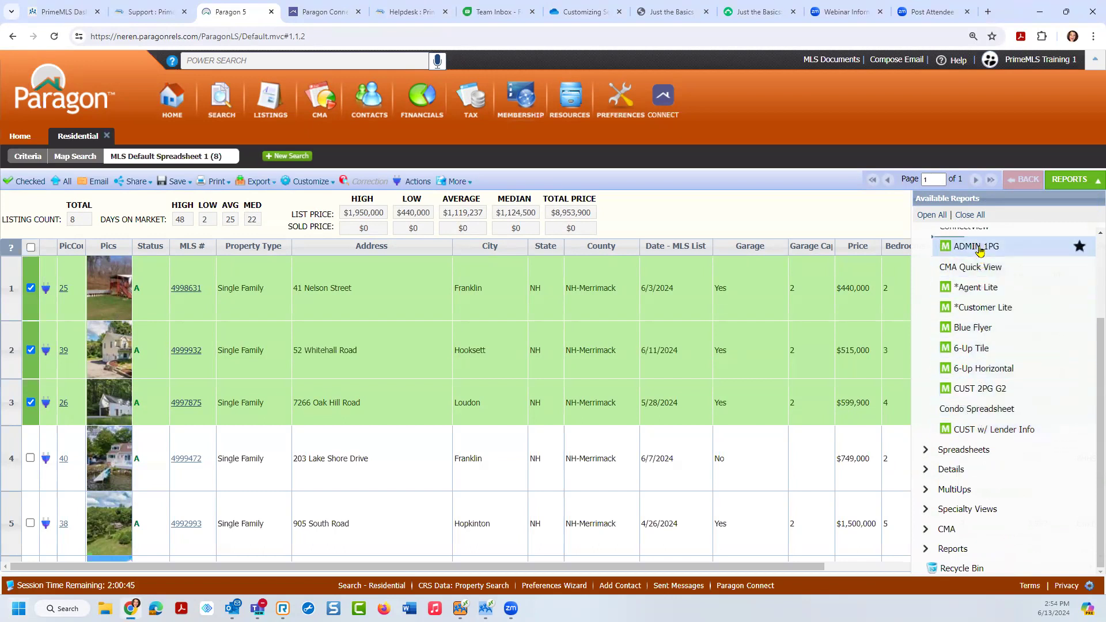
pyautogui.moveTo(980, 249); pyautogui.dragTo(979, 249)
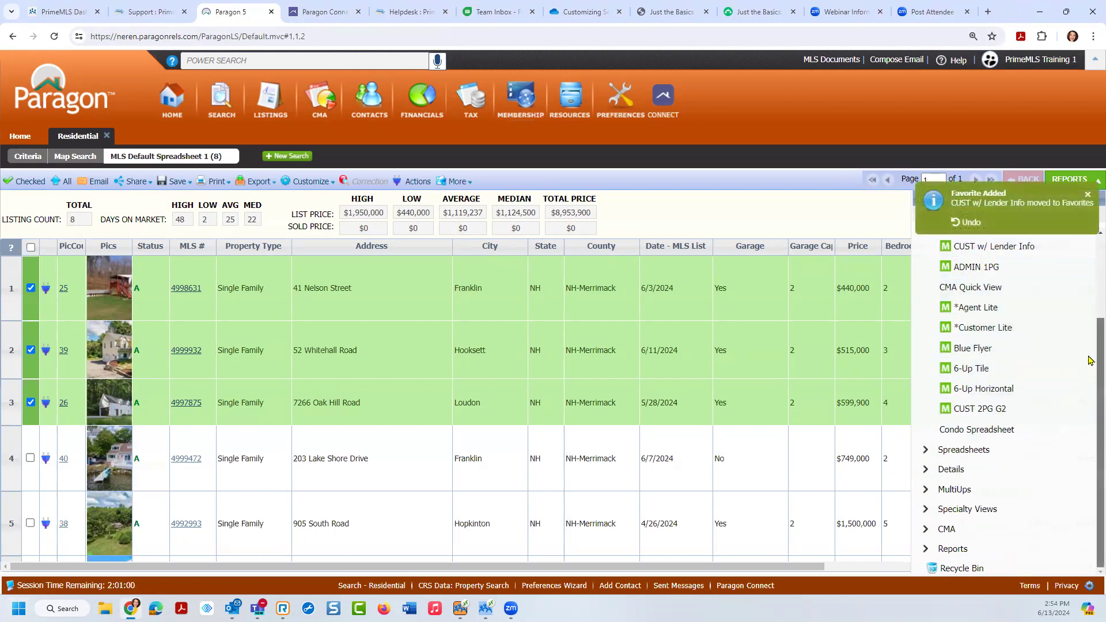
pyautogui.scroll(2, 1091, 360)
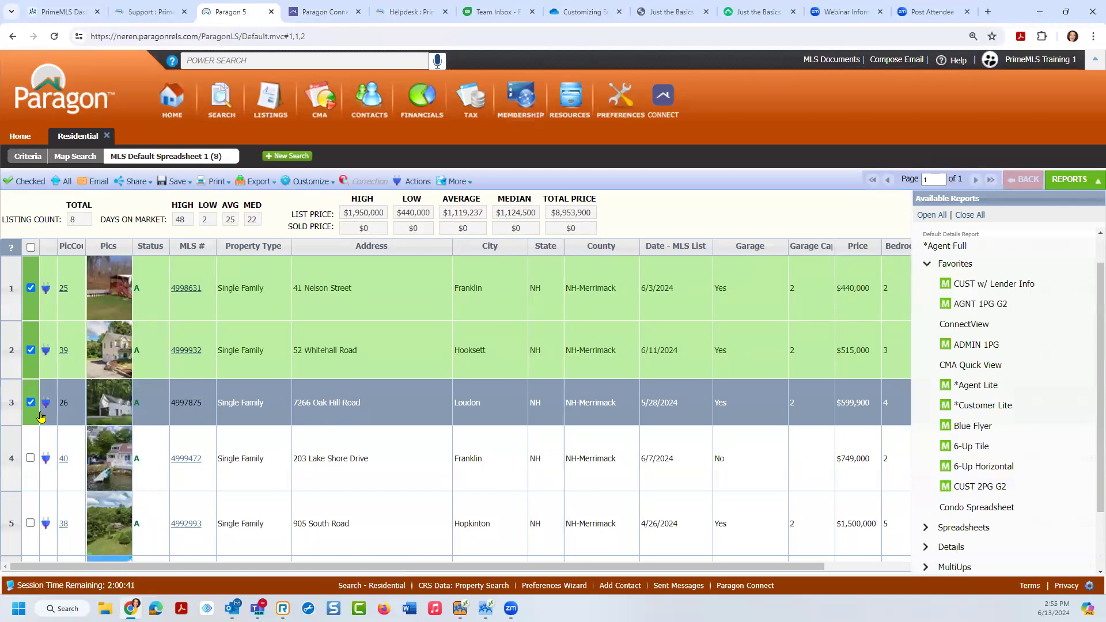
pyautogui.click(91, 183)
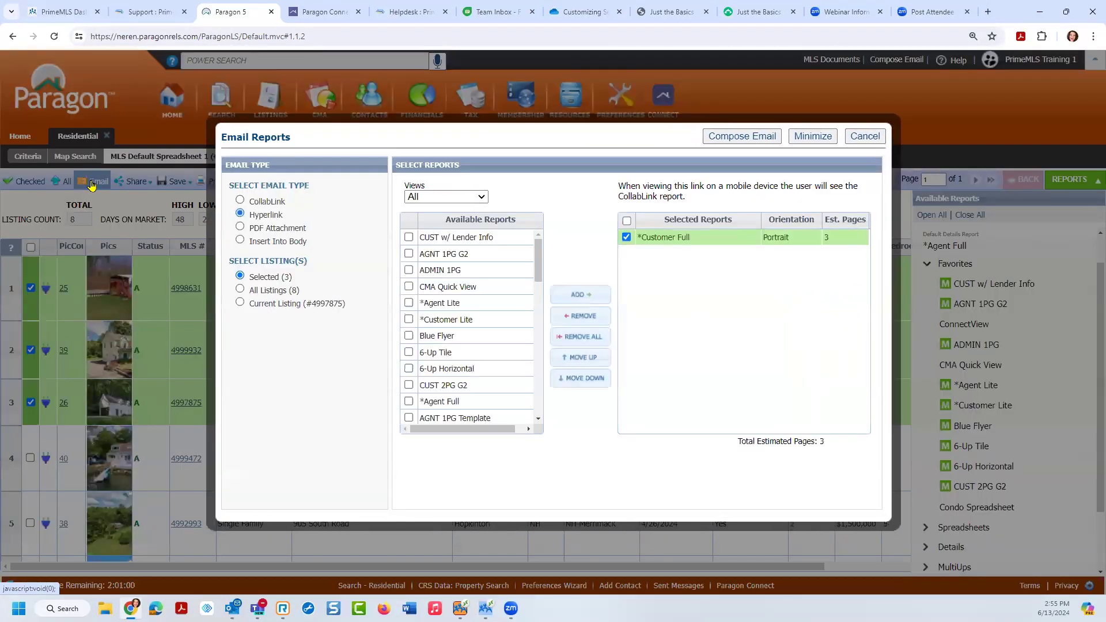
# Step: Add CUST w/ Lender Info to the selected reports and try the CollabLink email type
pyautogui.click(457, 238)
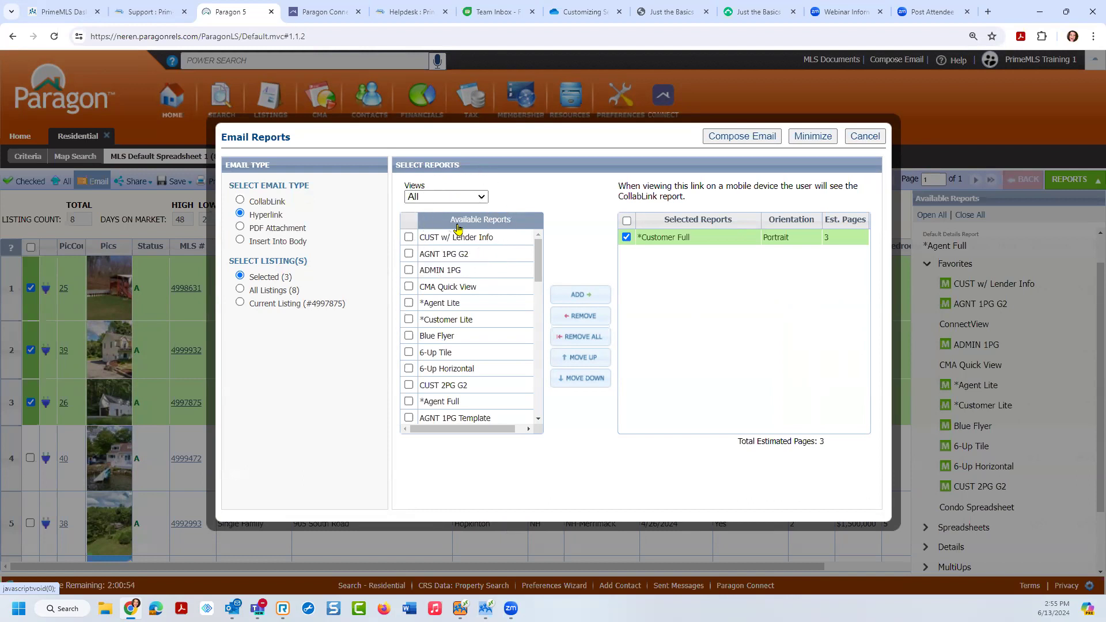
pyautogui.click(409, 237)
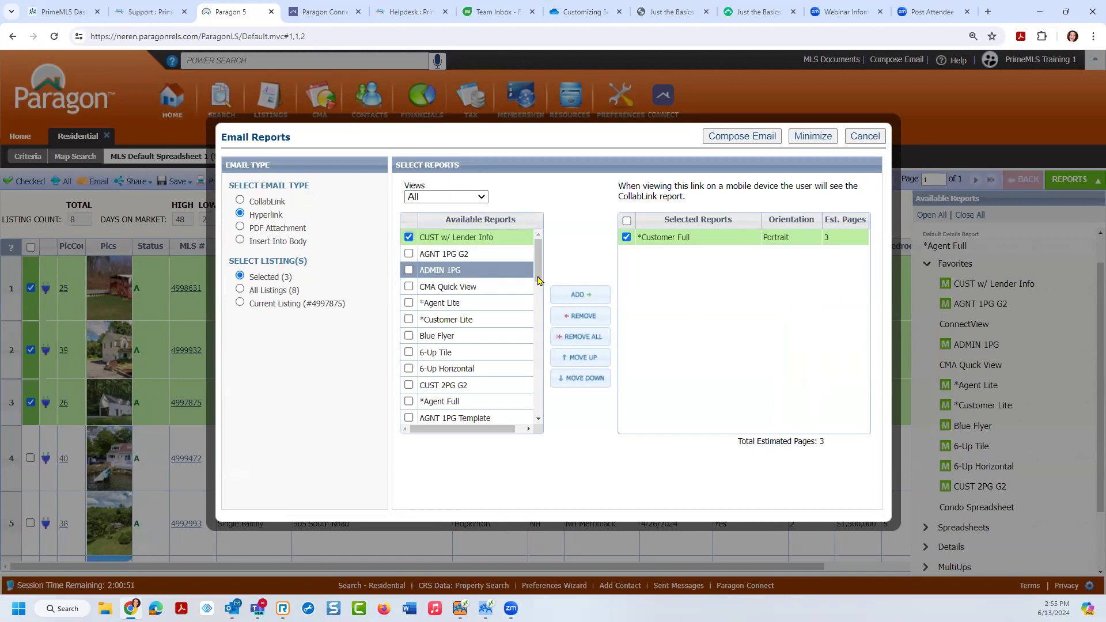
pyautogui.click(580, 295)
pyautogui.click(627, 238)
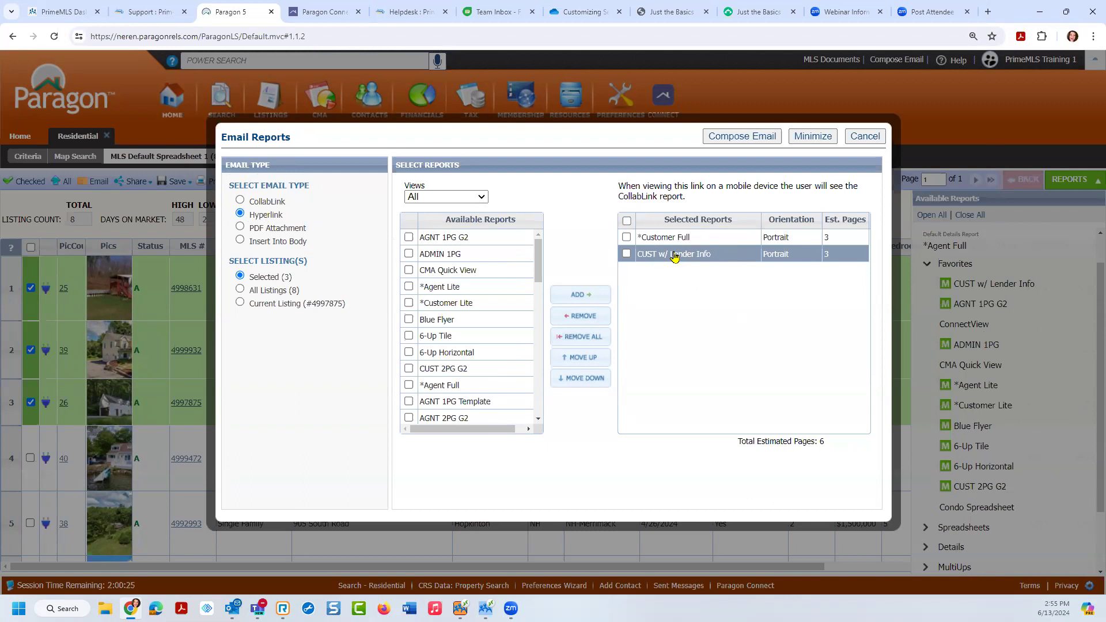
pyautogui.click(240, 200)
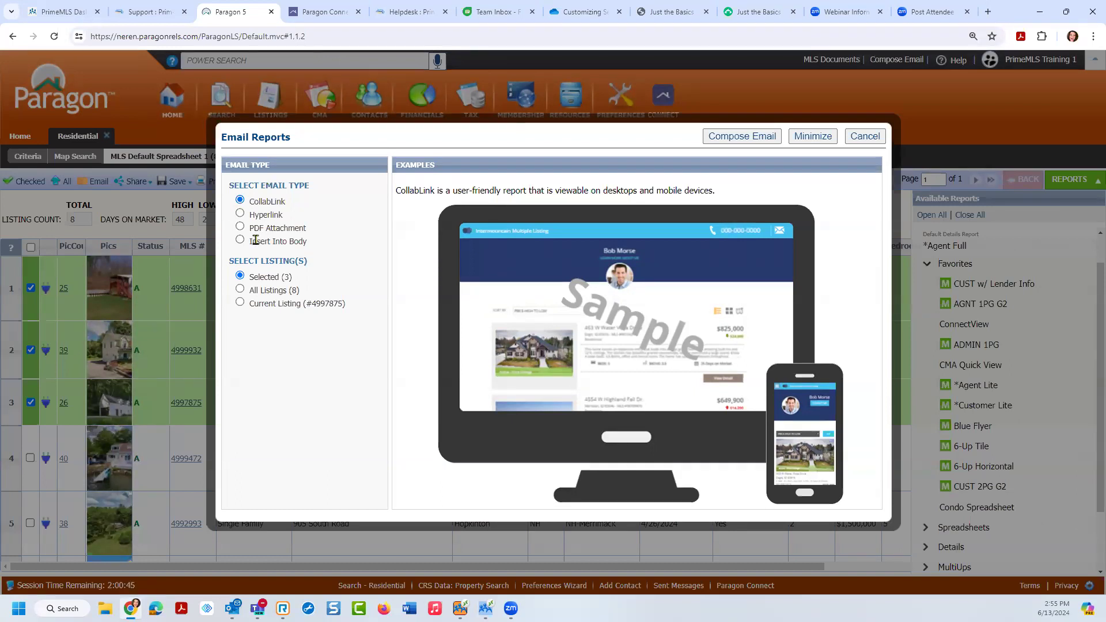
pyautogui.click(257, 292)
pyautogui.click(258, 279)
# Step: Switch back to Hyperlink with only CUST w/ Lender Info selected, and compose the email
pyautogui.click(240, 214)
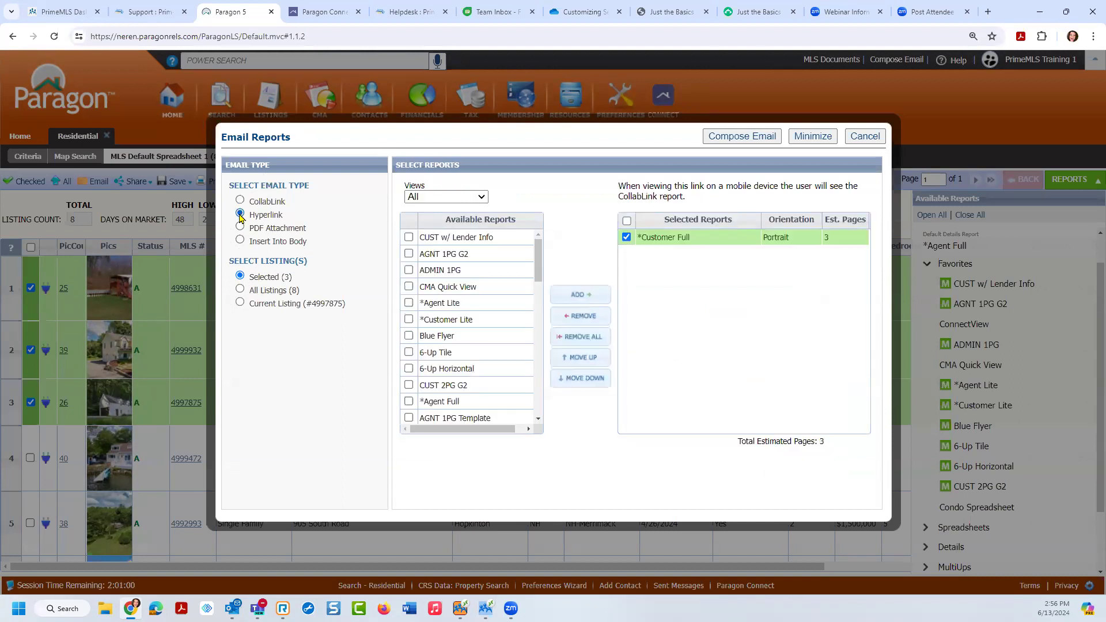
pyautogui.click(579, 316)
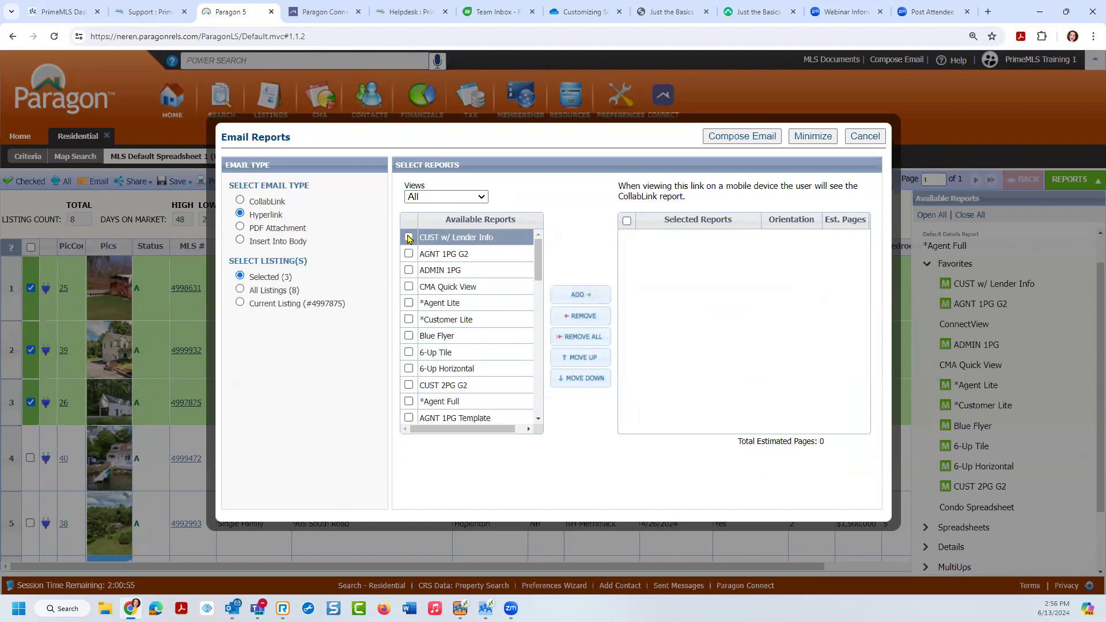
pyautogui.click(581, 304)
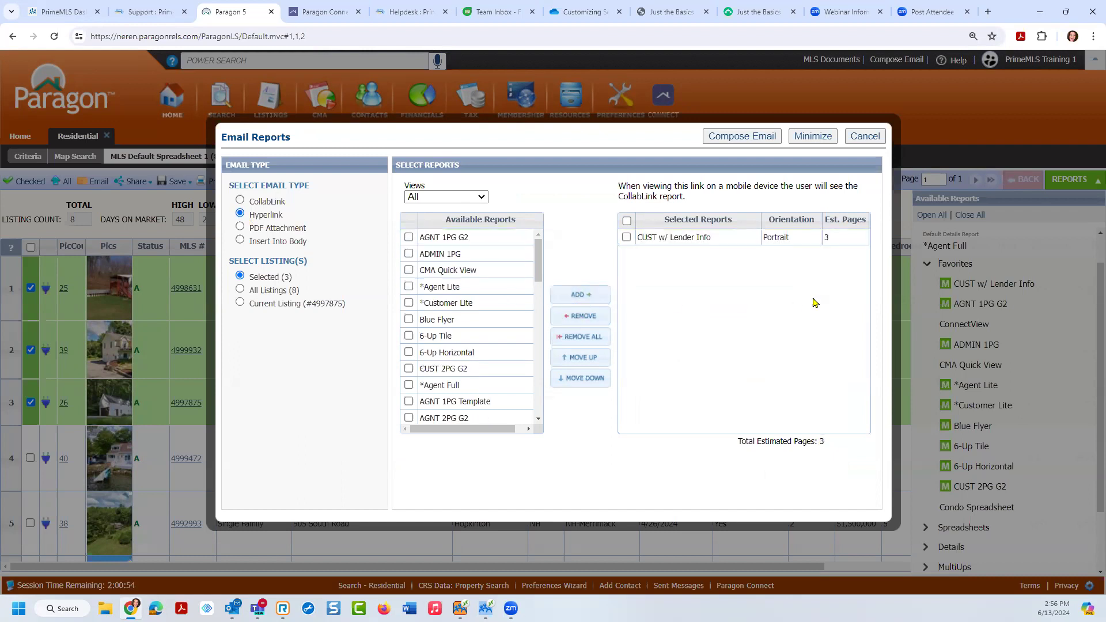
pyautogui.click(762, 138)
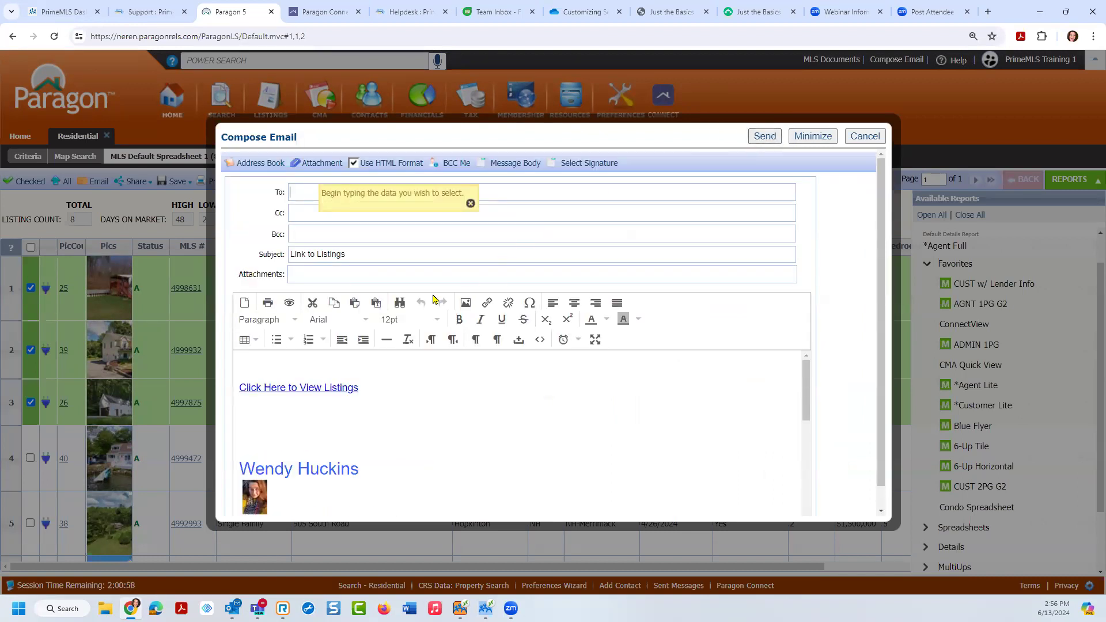
# Step: Open the email's 'Click Here to View Listings' link in a new browser tab
pyautogui.tripleClick(293, 386)
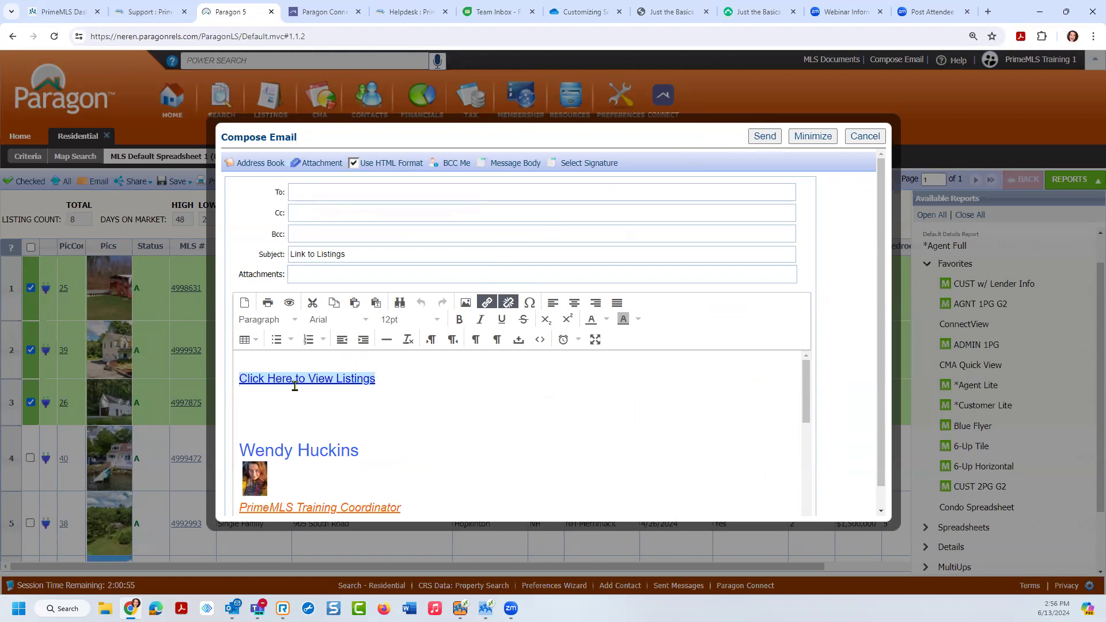
pyautogui.keyDown('ctrl'); pyautogui.click(293, 381); pyautogui.keyUp('ctrl')
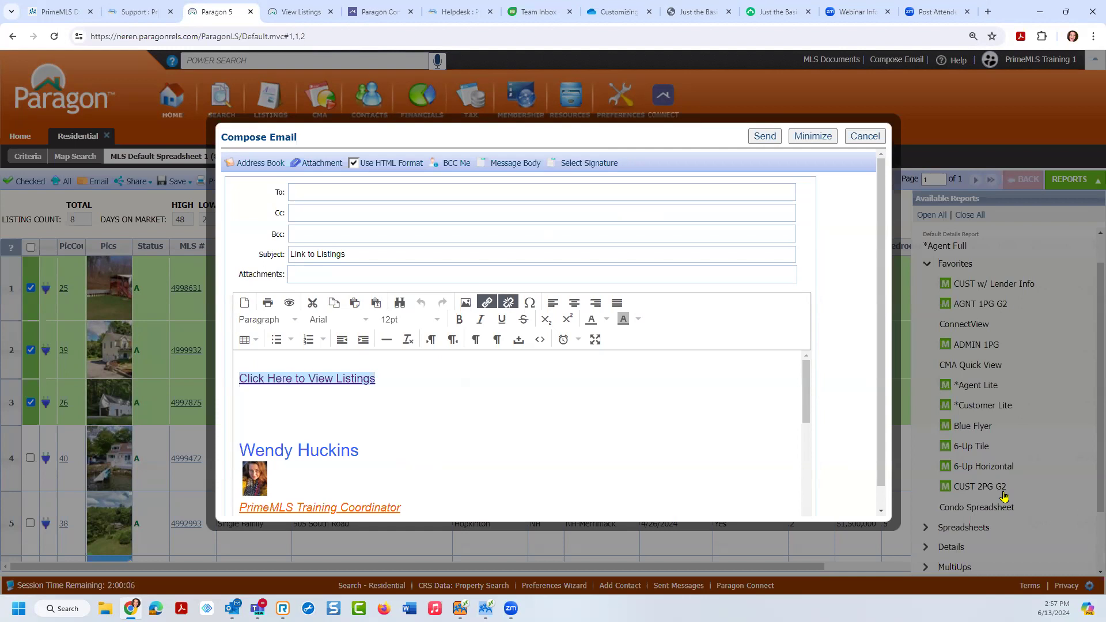
# Step: View the listings report tab as a mobile CollabLink page
pyautogui.click(299, 13)
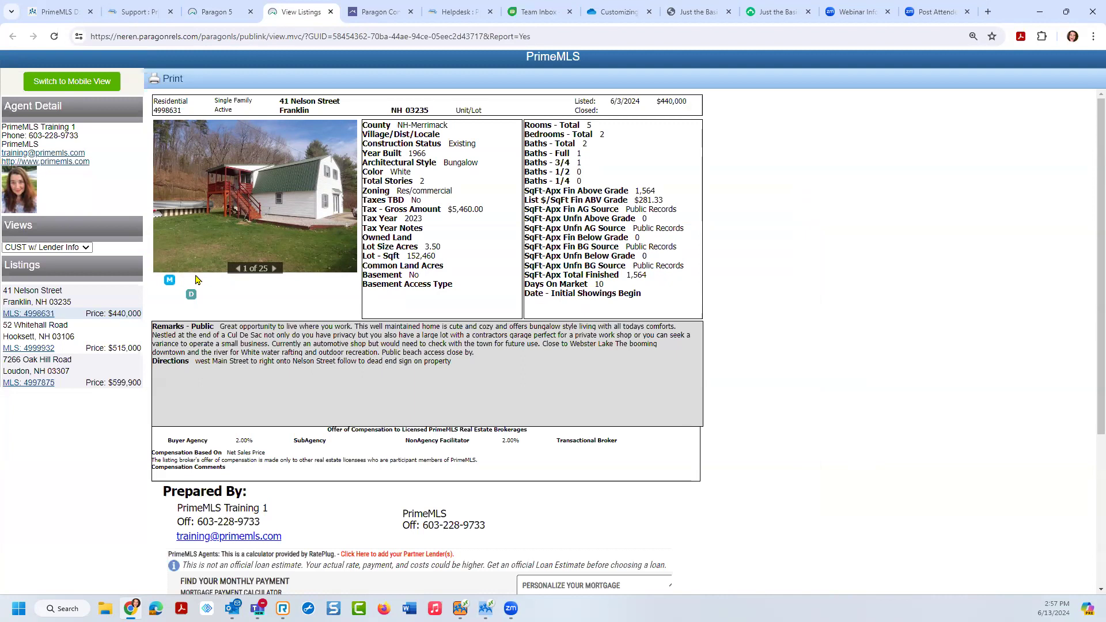
pyautogui.click(72, 83)
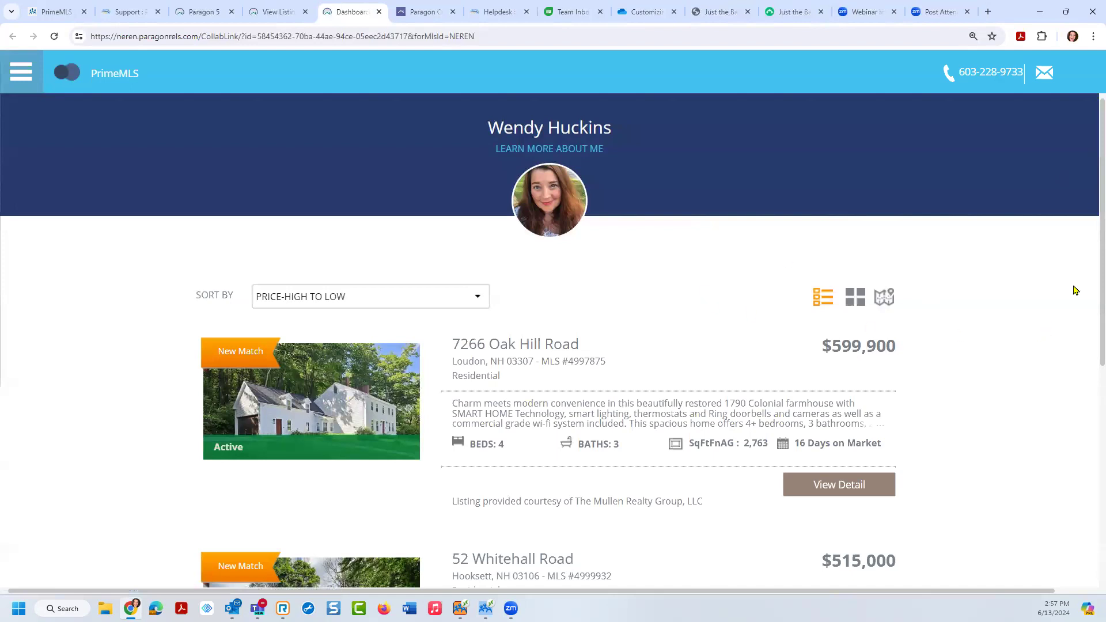
pyautogui.moveTo(1089, 193)
pyautogui.mouseDown()
pyautogui.moveTo(1089, 469)
pyautogui.moveTo(1089, 181)
pyautogui.mouseUp()
# Step: Close the Dashboard and listing tabs and cancel the Compose Email draft in Paragon 5
pyautogui.click(380, 12)
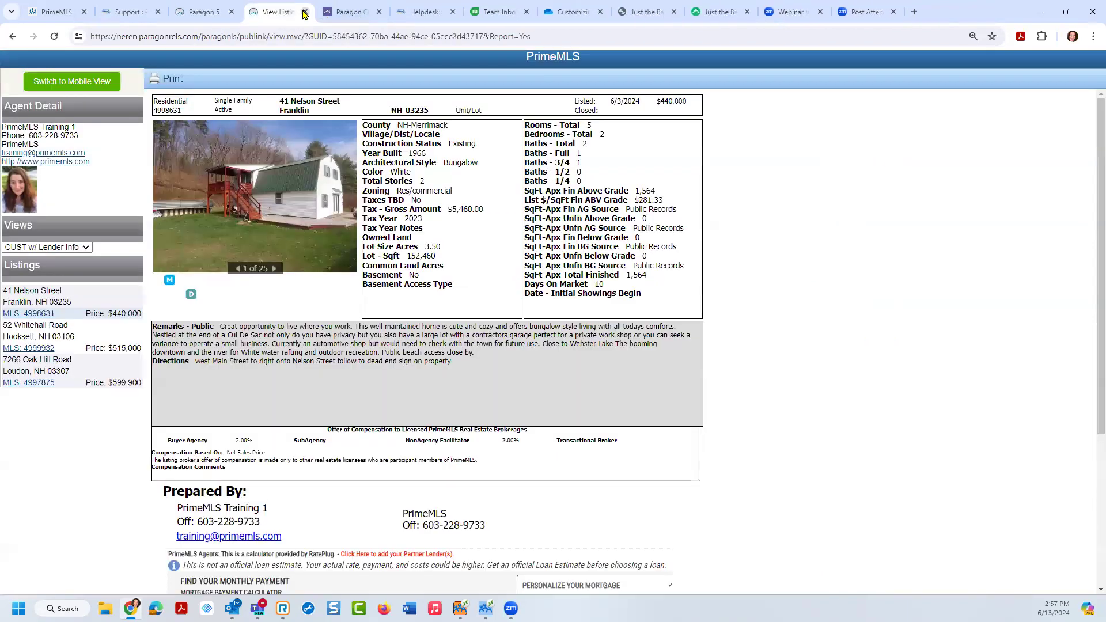
pyautogui.click(306, 12)
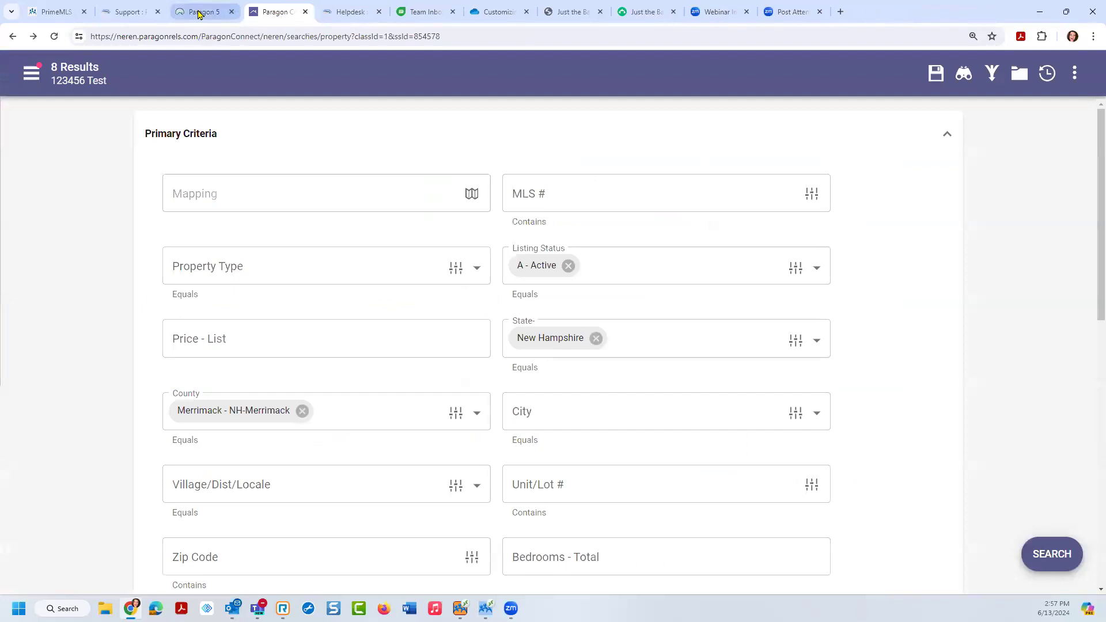
pyautogui.click(201, 13)
pyautogui.click(864, 136)
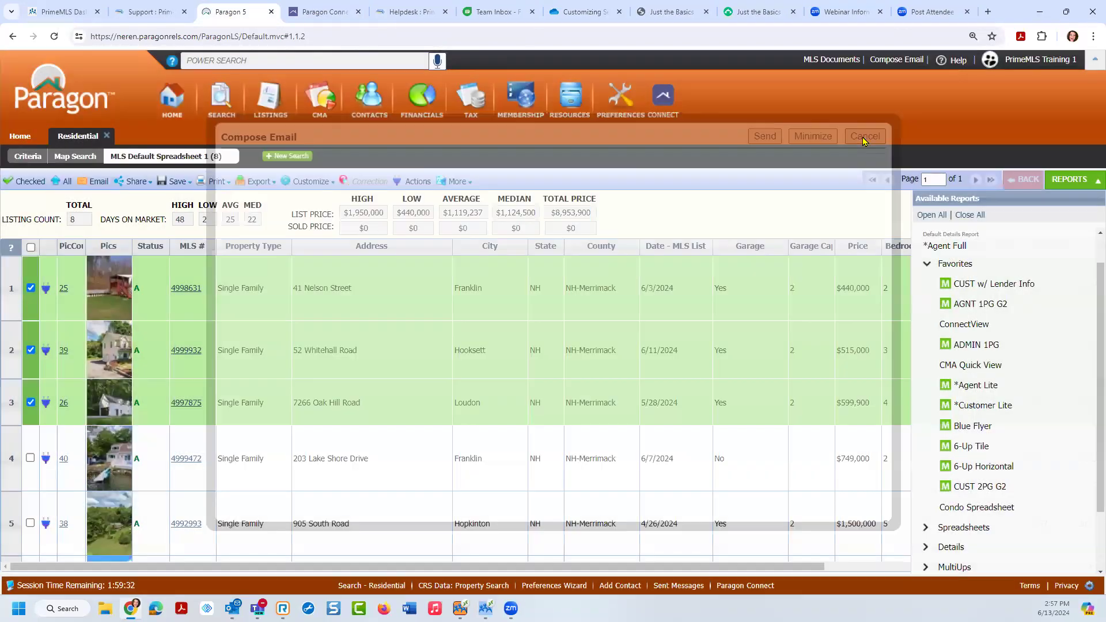
# Step: Preview a CollabLink Share for the three checked listings, cancel it, then choose Share > Text
pyautogui.click(124, 182)
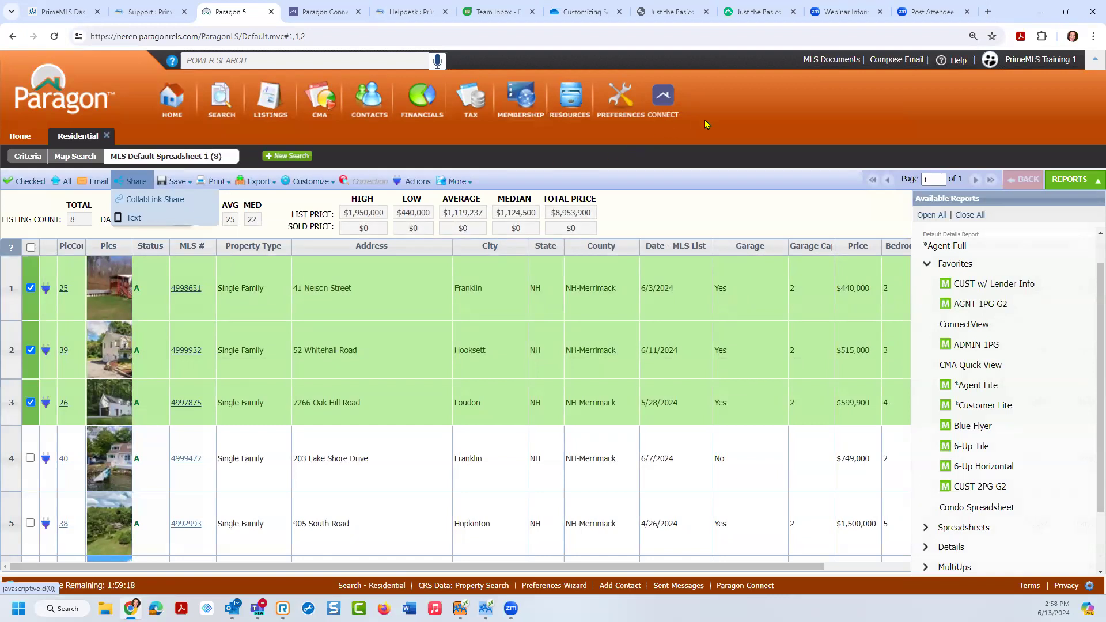
pyautogui.click(623, 107)
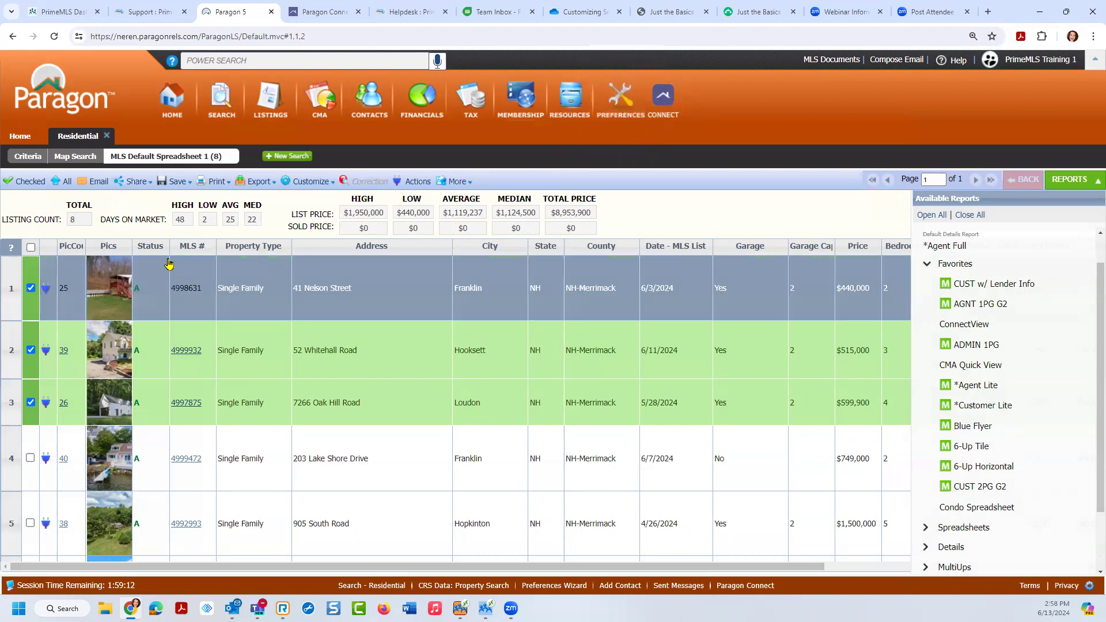
pyautogui.click(131, 191)
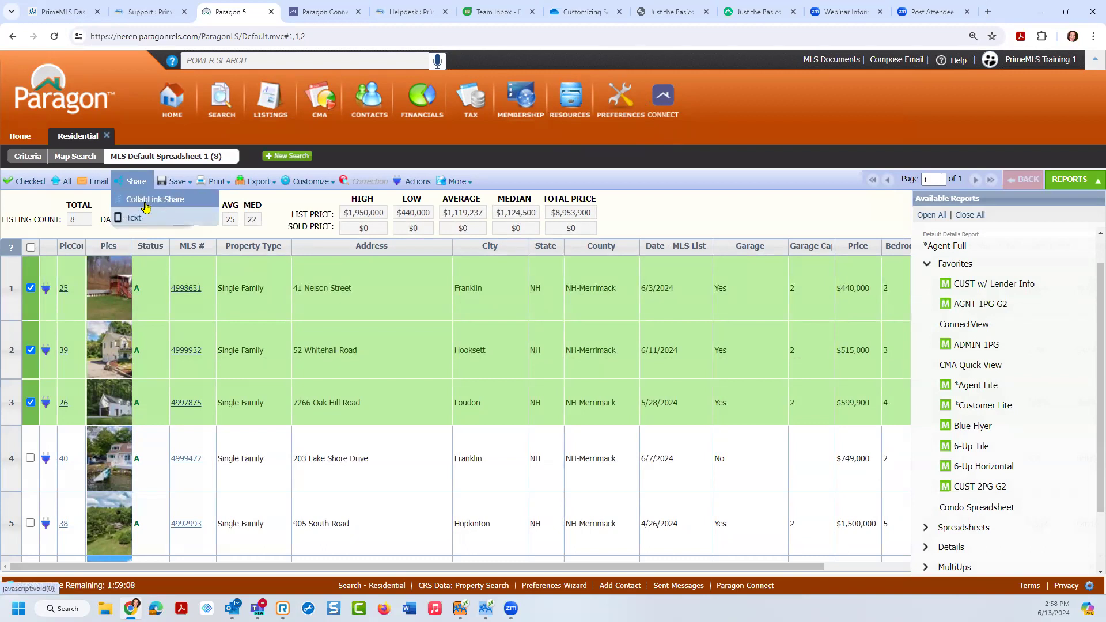
pyautogui.click(146, 202)
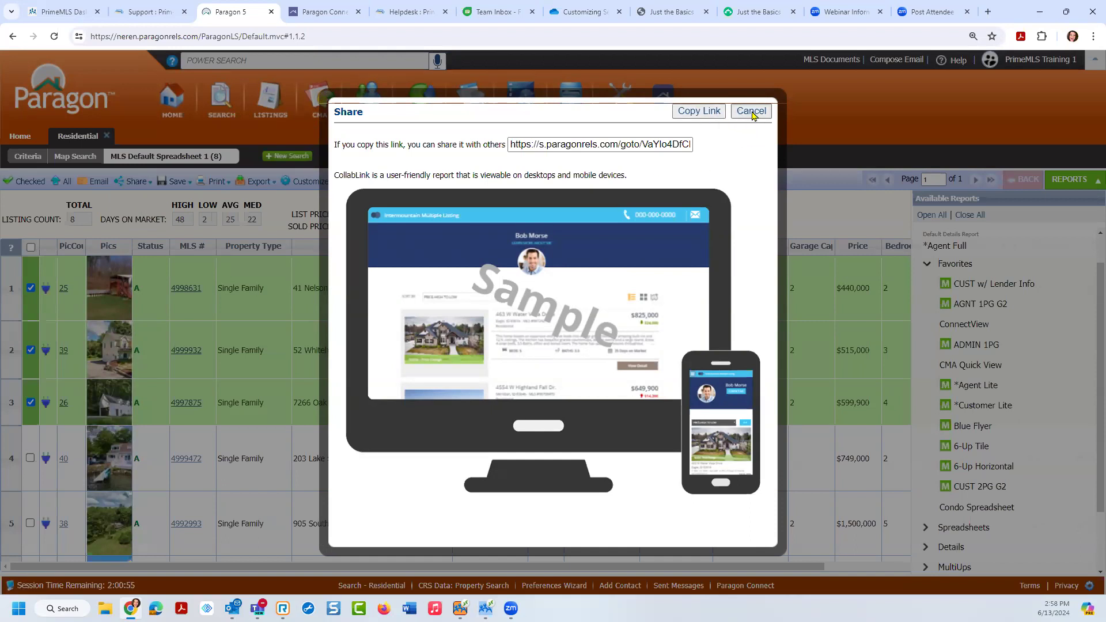
pyautogui.click(752, 112)
pyautogui.click(132, 182)
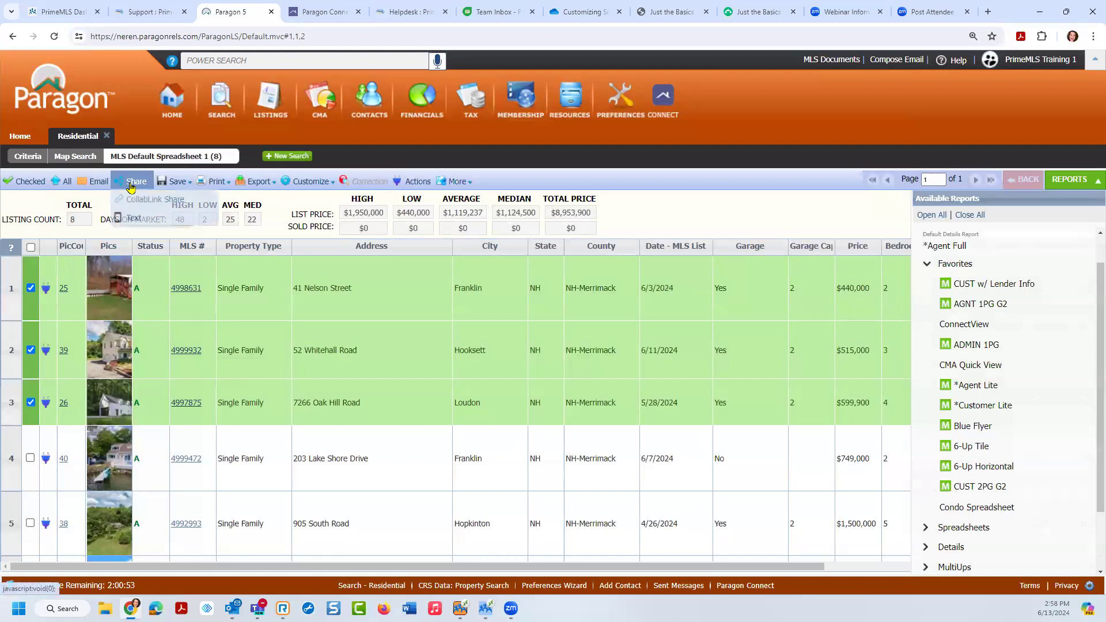
pyautogui.click(132, 217)
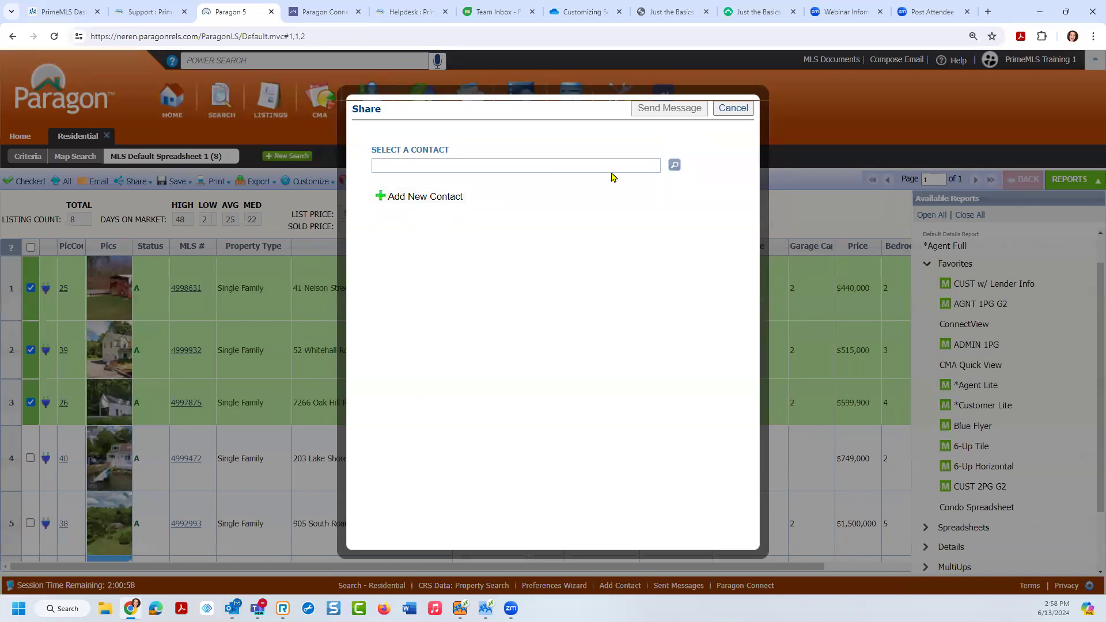
# Step: Skip the existing contacts and add a new contact's first and last name
pyautogui.click(673, 166)
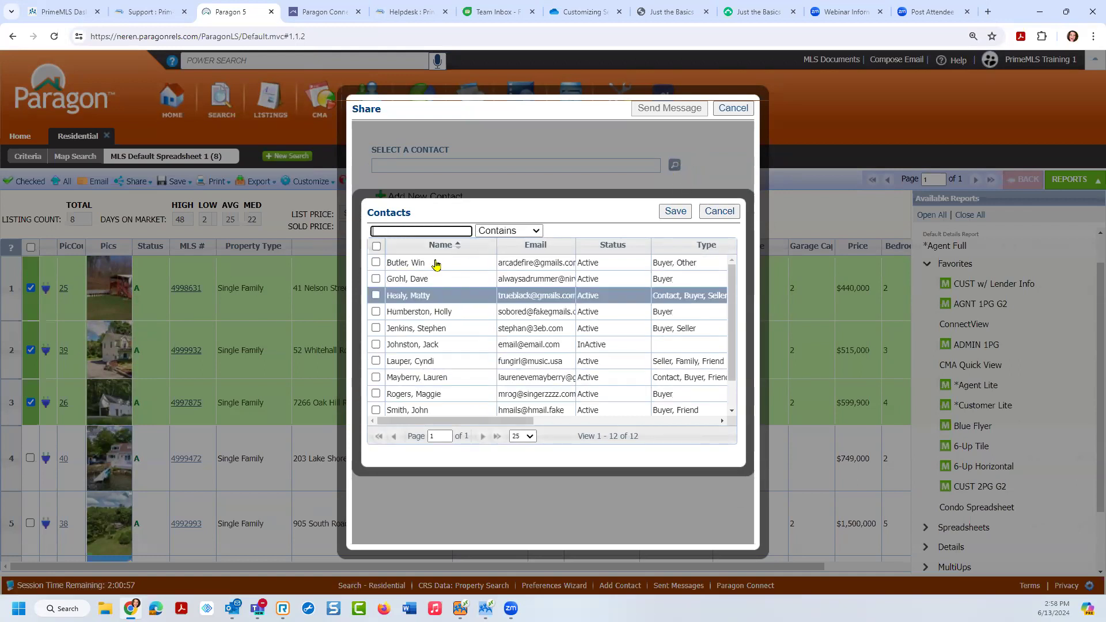
pyautogui.click(721, 176)
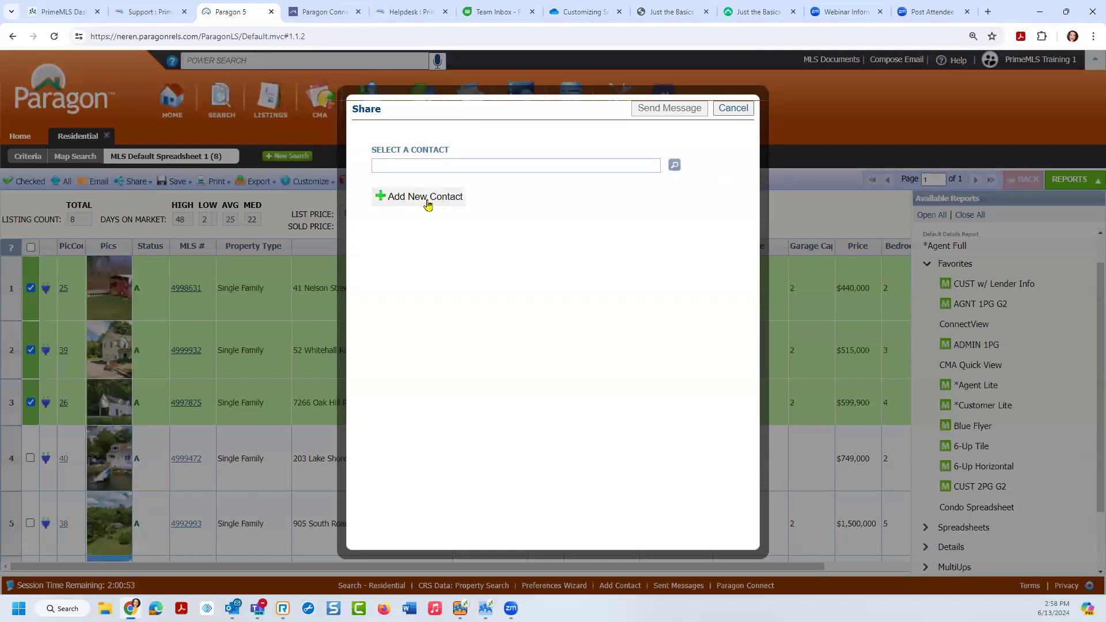
pyautogui.click(428, 203)
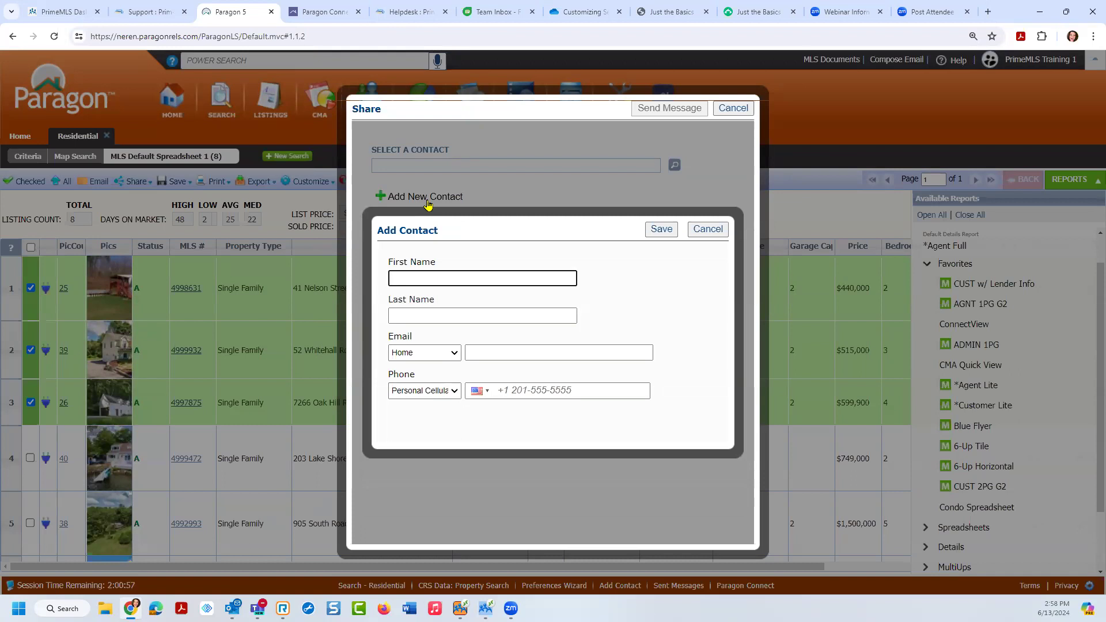
pyautogui.press('Tab')
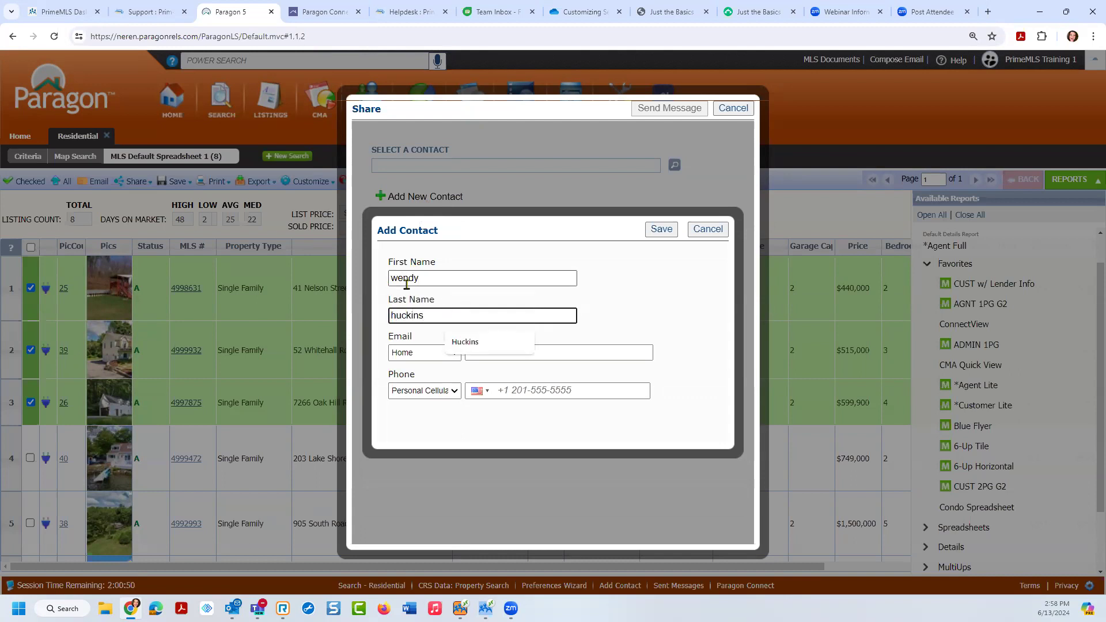
# Step: Save the contact's cell phone number, select it, and send the listings text
pyautogui.click(586, 389)
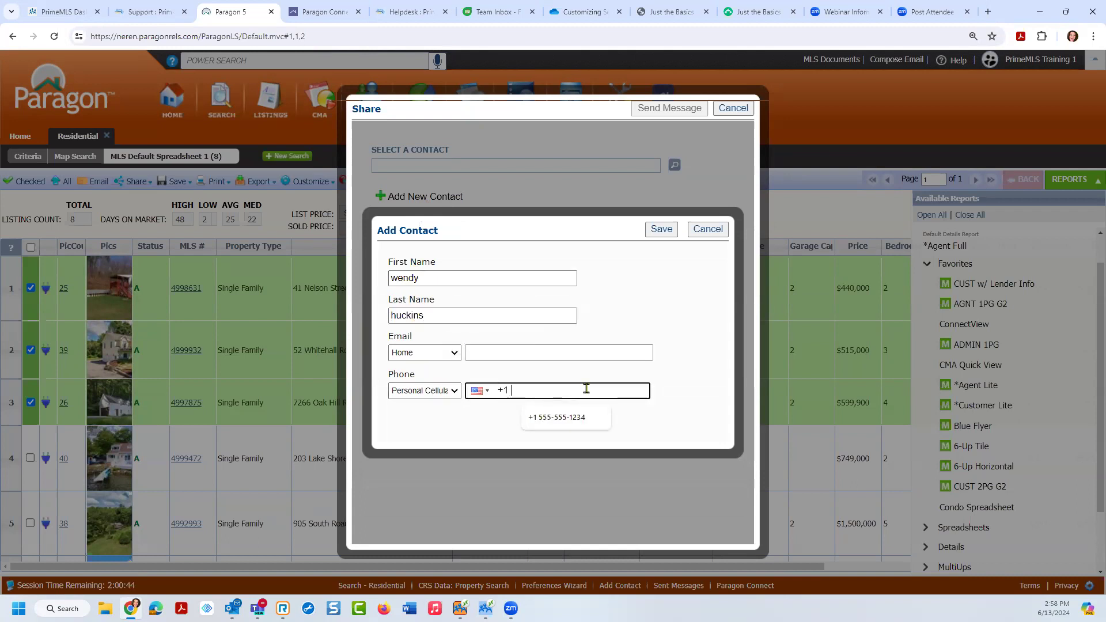
pyautogui.click(661, 229)
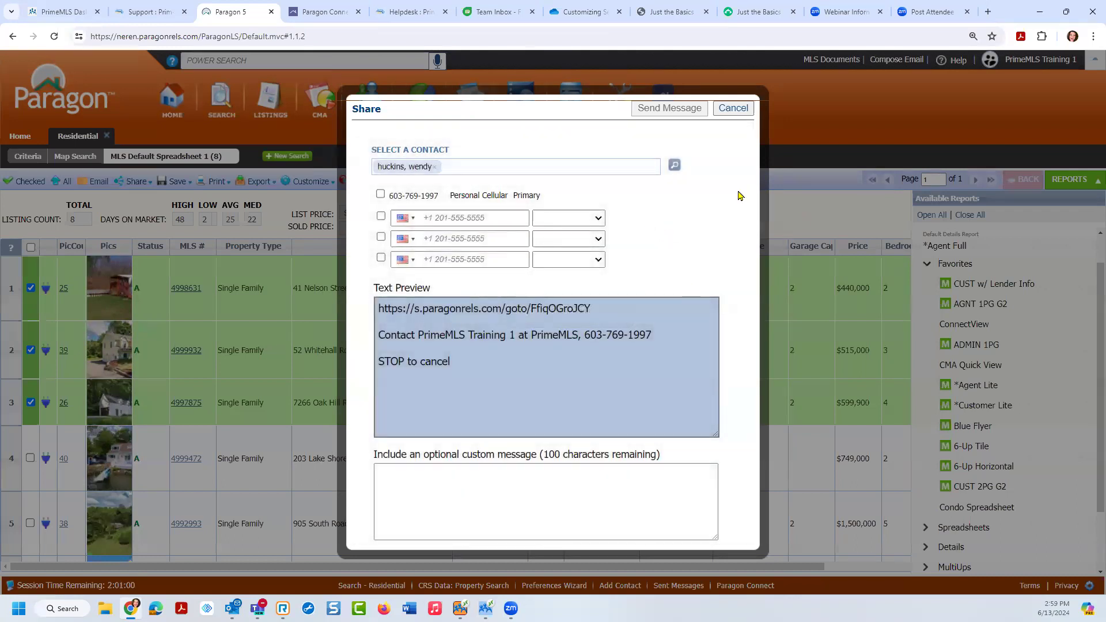
pyautogui.click(380, 194)
pyautogui.click(667, 114)
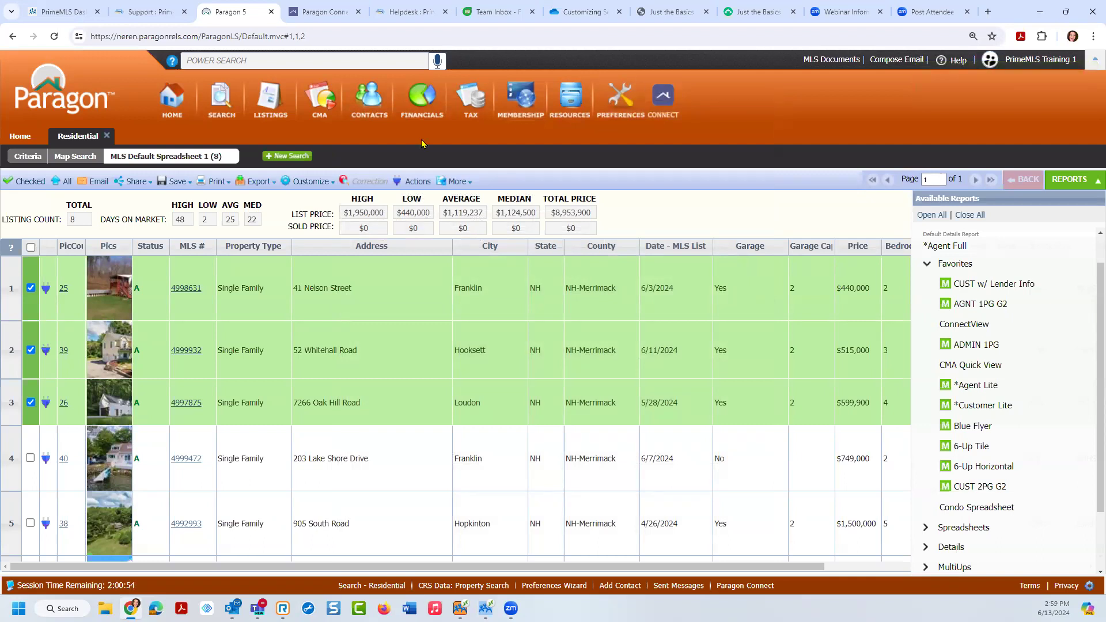
# Step: Choose Print + from the toolbar's Print dropdown for the 3 selected listings
pyautogui.moveTo(184, 183)
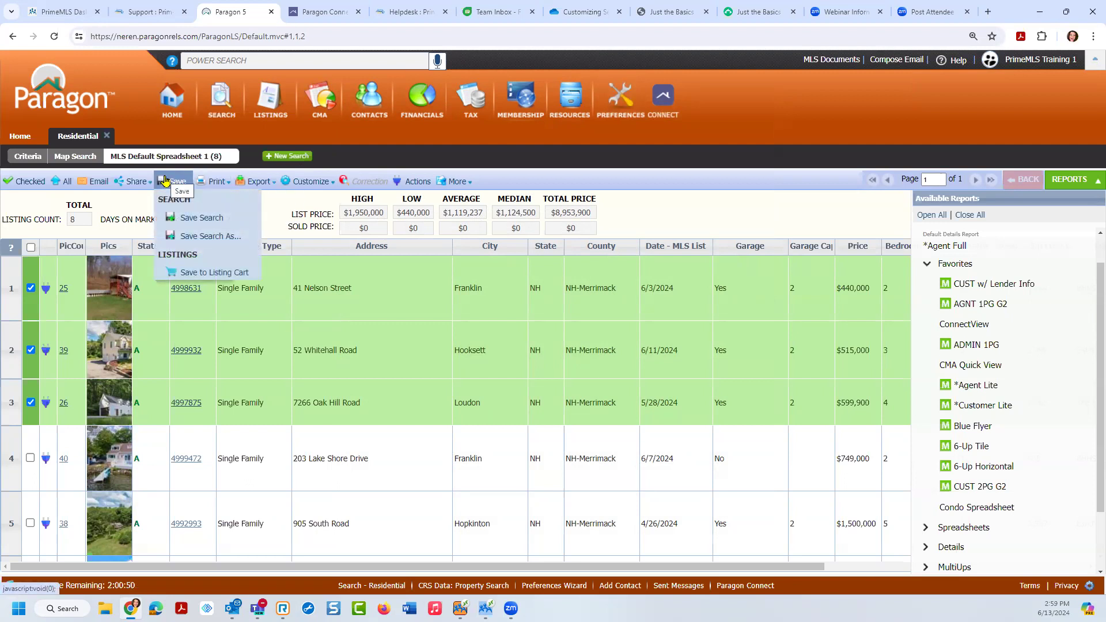
pyautogui.moveTo(219, 188)
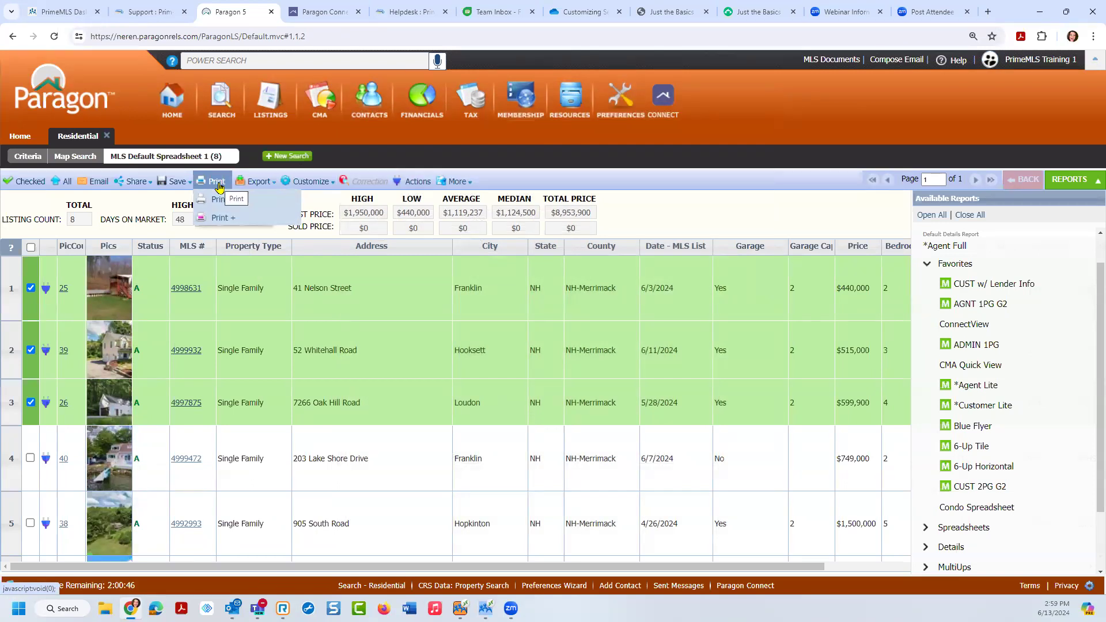
pyautogui.click(222, 182)
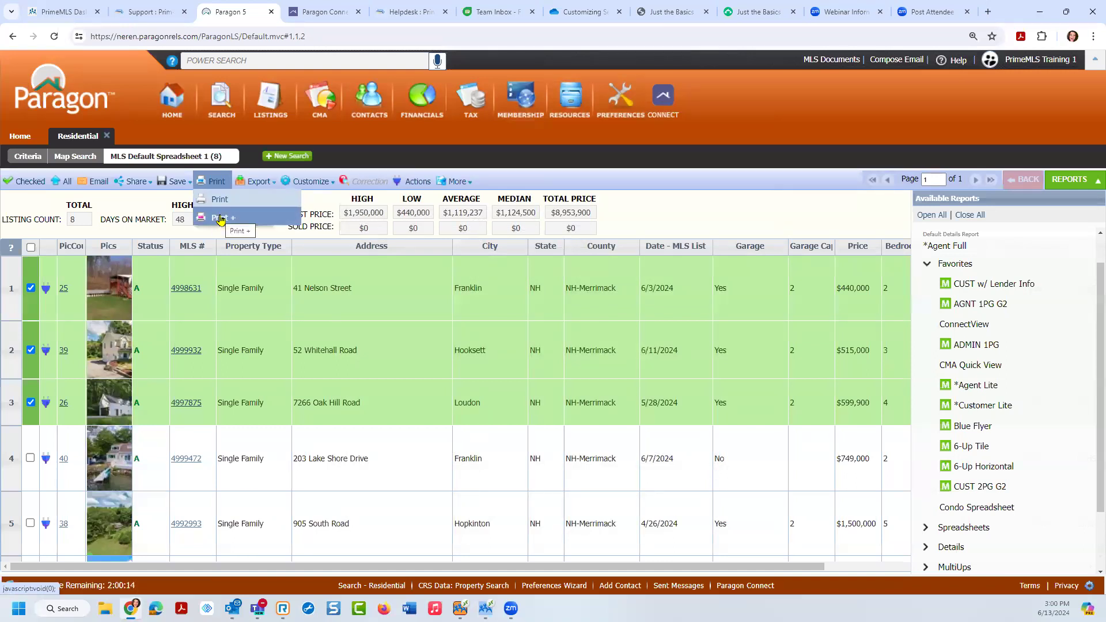
pyautogui.click(220, 219)
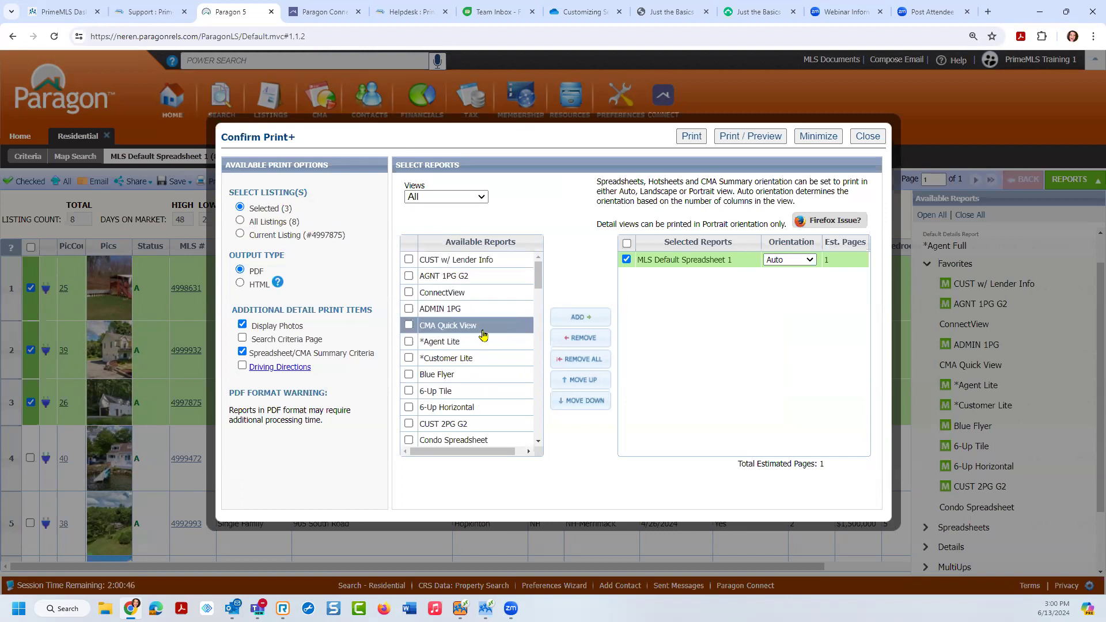
# Step: Add CUST w/ Lender Info and *Agent Lite reports and remove MLS Default Spreadsheet 1
pyautogui.click(409, 260)
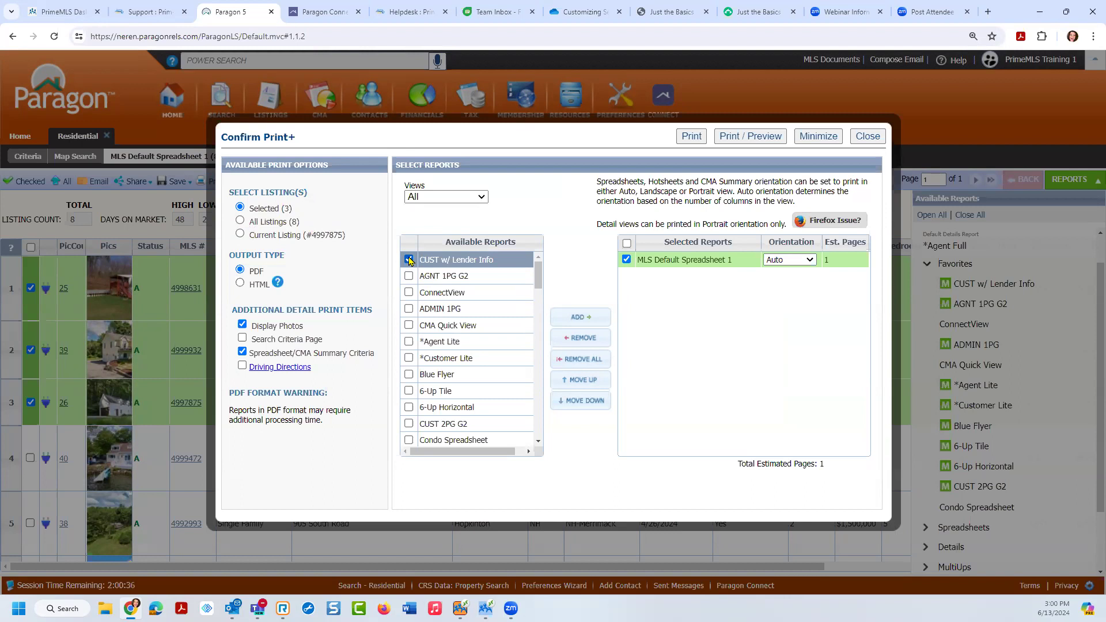
pyautogui.click(408, 342)
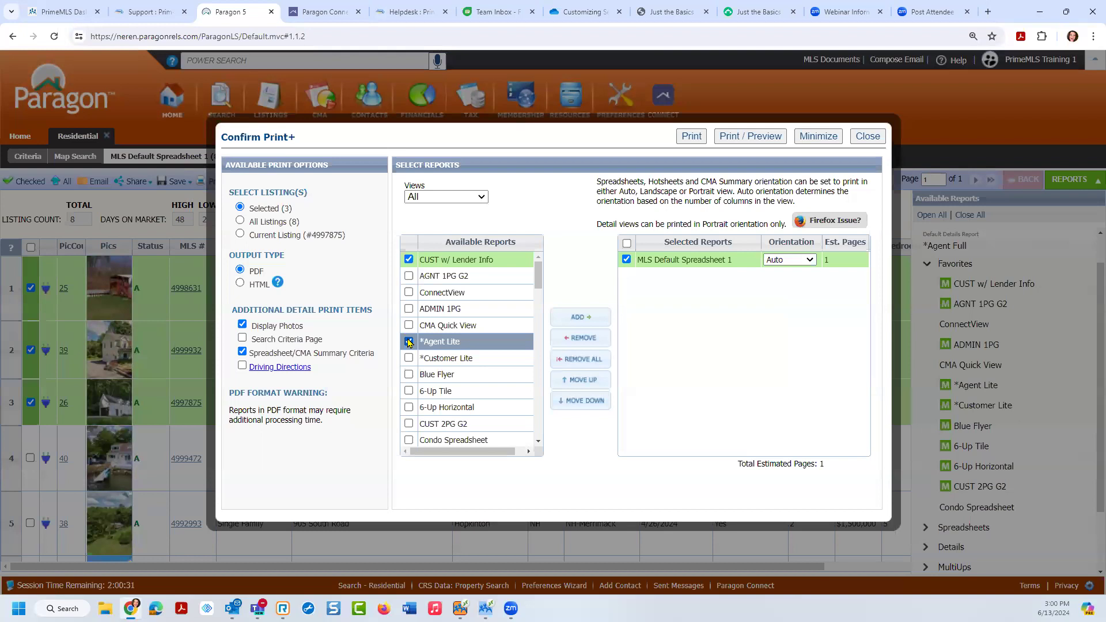
pyautogui.click(581, 317)
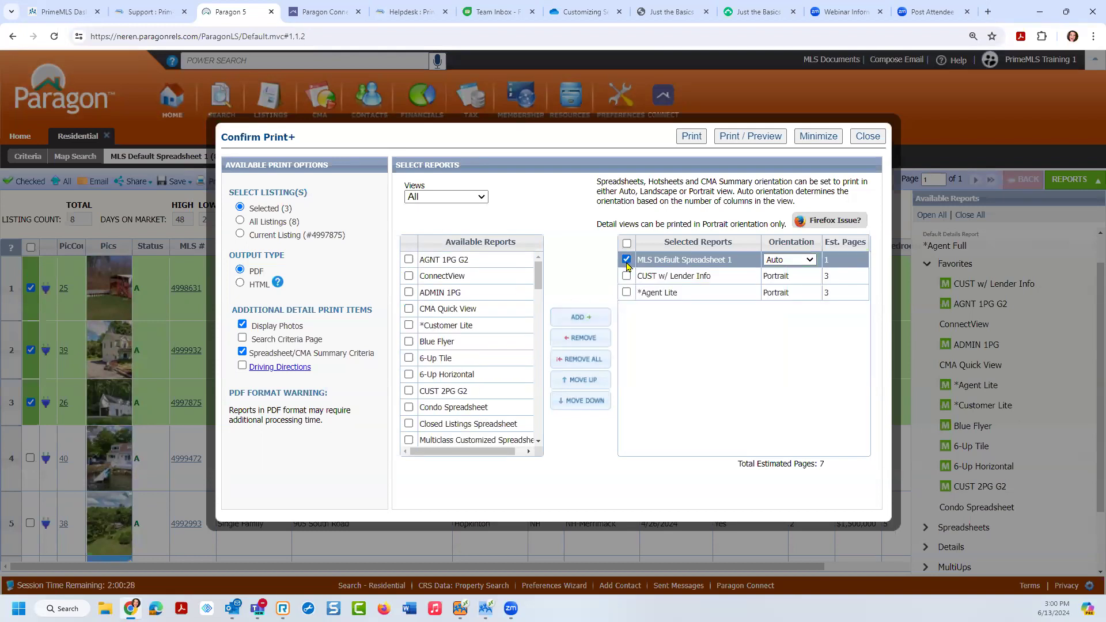
pyautogui.click(580, 338)
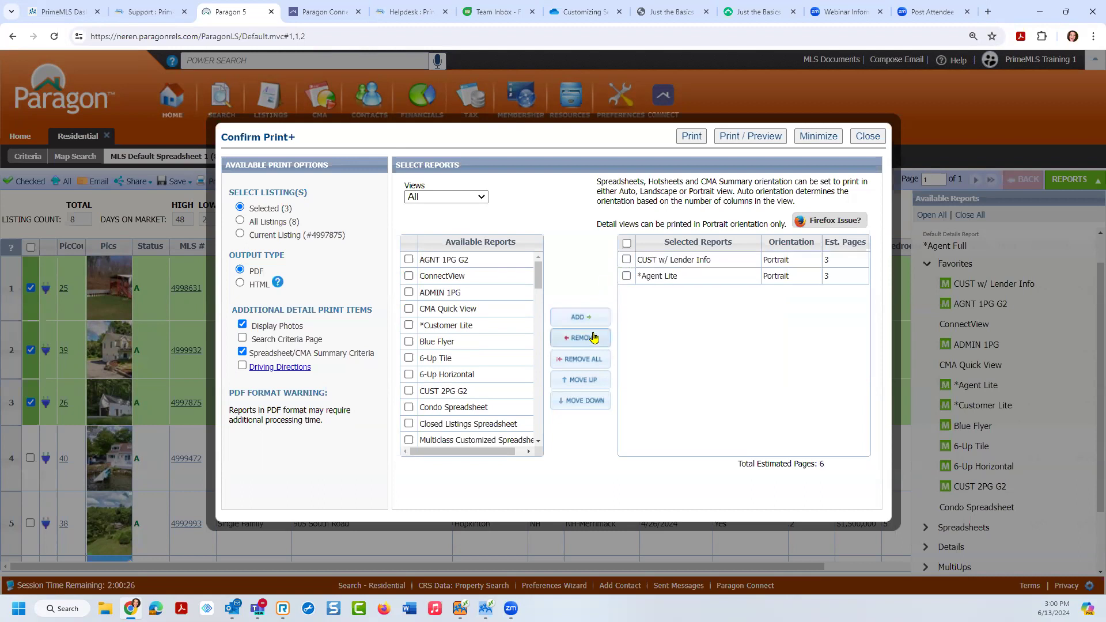